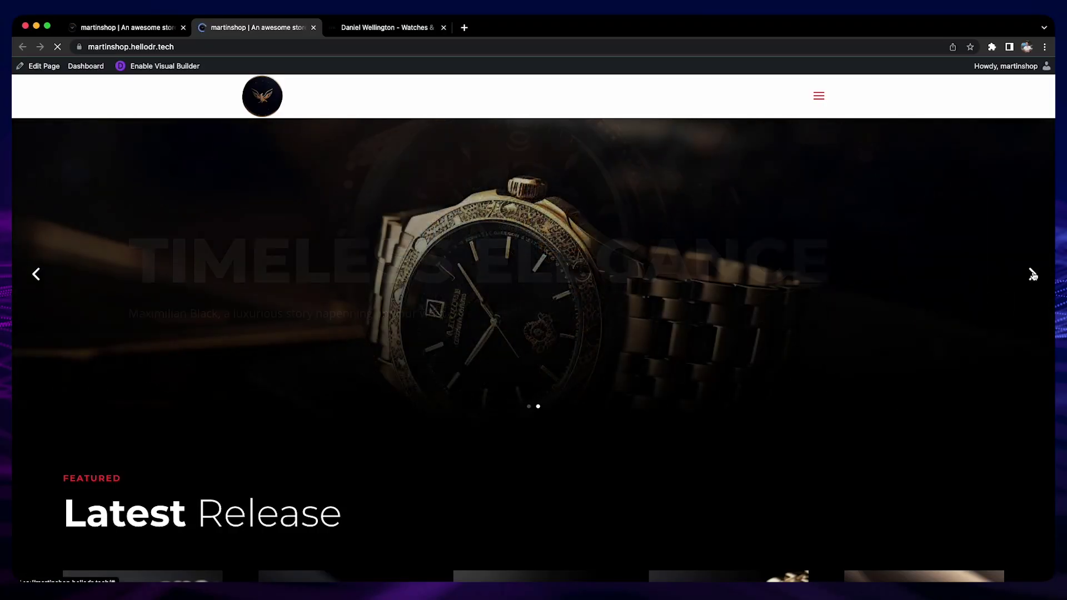
- Review the watch shop's home page from the hero slider down to the large watch images, and close its tab
{"action": "scroll", "coordinate": [384, 361], "scroll_direction": "down", "scroll_amount": 3}
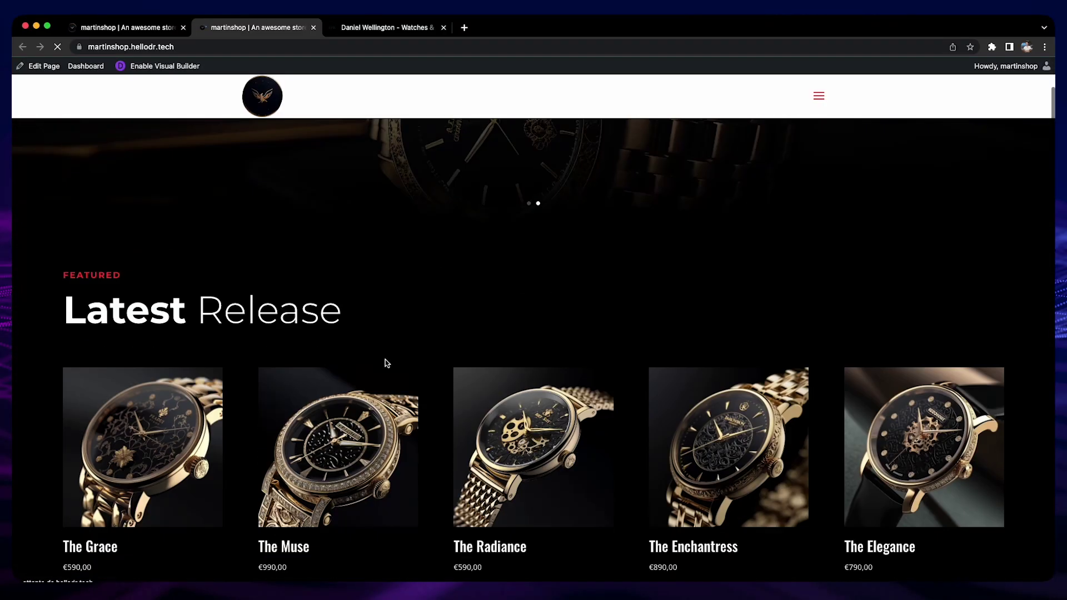
{"action": "scroll", "coordinate": [739, 409], "scroll_direction": "down", "scroll_amount": 6}
{"action": "scroll", "coordinate": [571, 385], "scroll_direction": "down", "scroll_amount": 10}
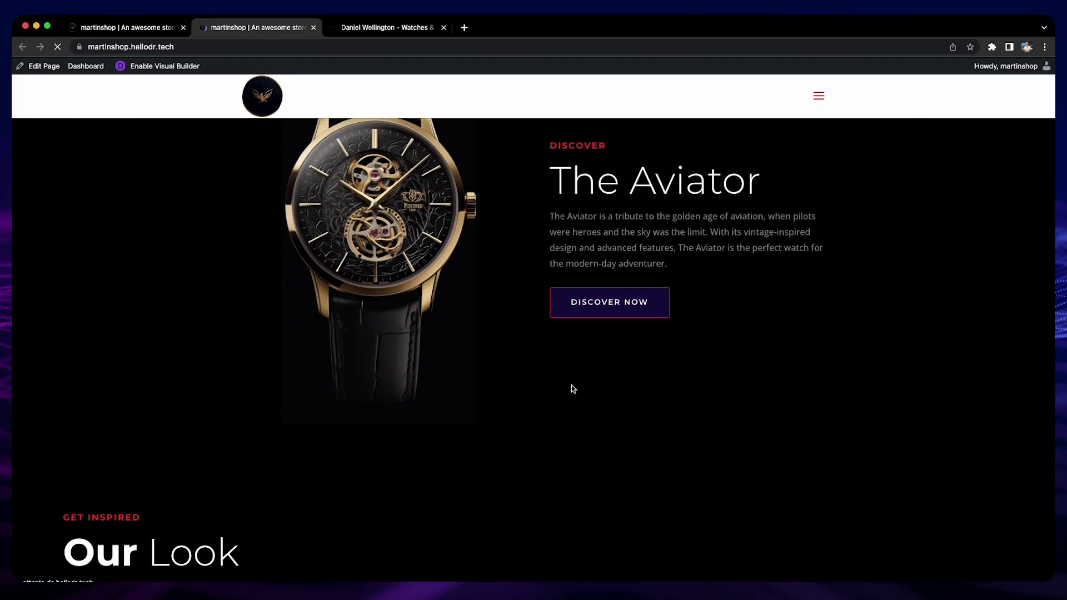
{"action": "scroll", "coordinate": [545, 377], "scroll_direction": "down", "scroll_amount": 10}
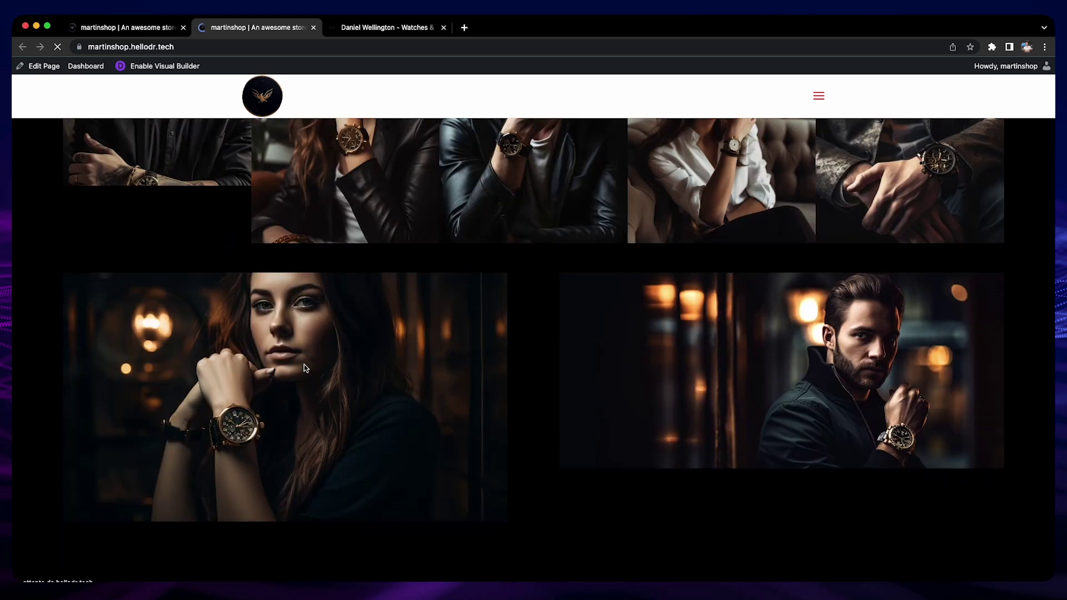
{"action": "scroll", "coordinate": [316, 404], "scroll_direction": "down", "scroll_amount": 8}
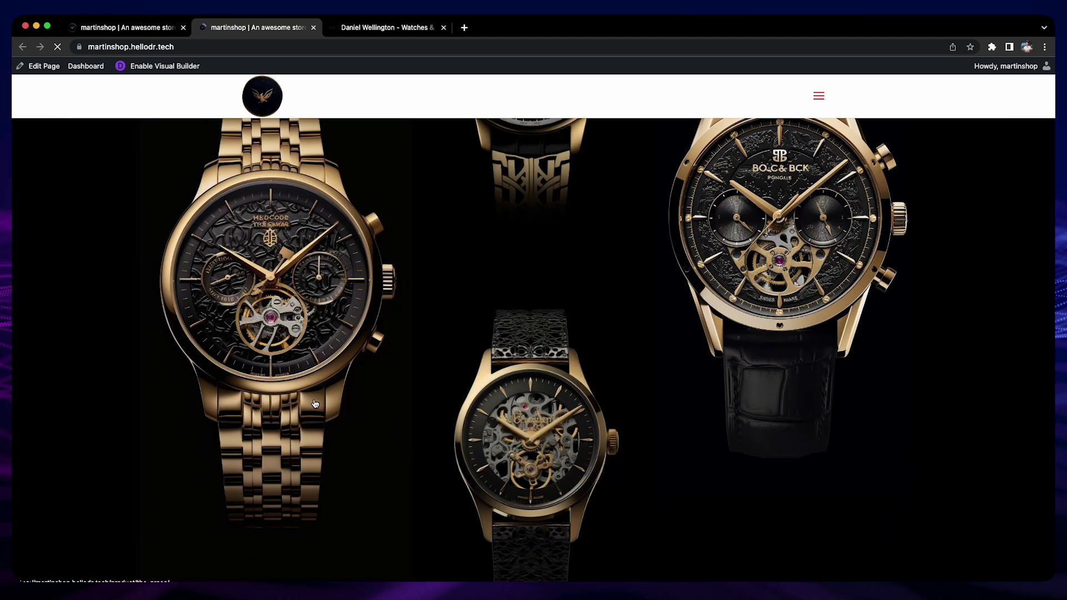
{"action": "key", "text": "super+w"}
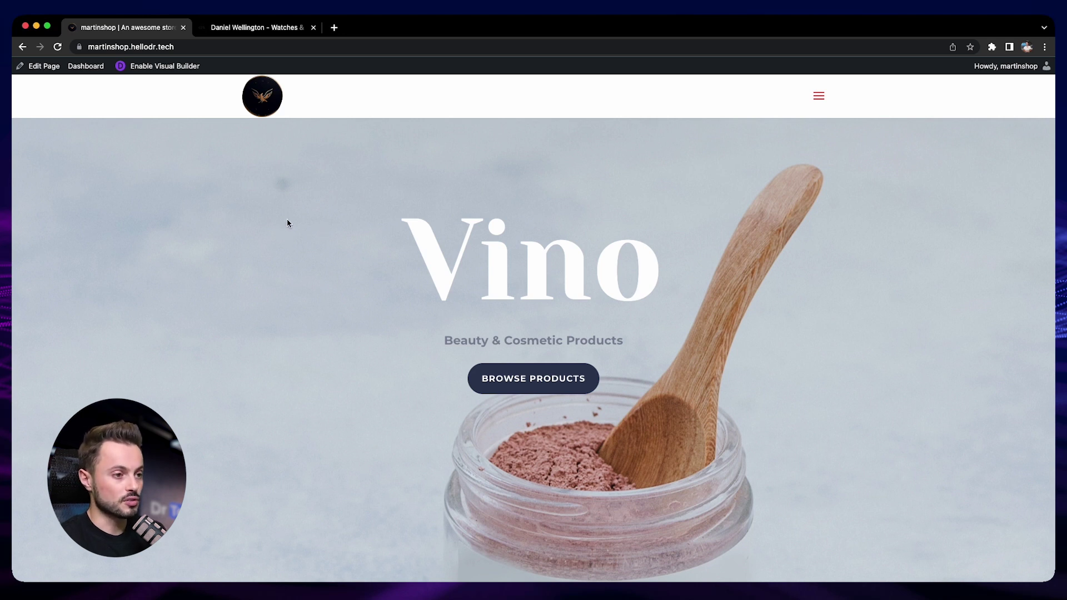
- Switch to the Daniel Wellington site and examine its hero banner, service highlights, Trending products and Say It With Charms section
{"action": "left_click", "coordinate": [264, 34]}
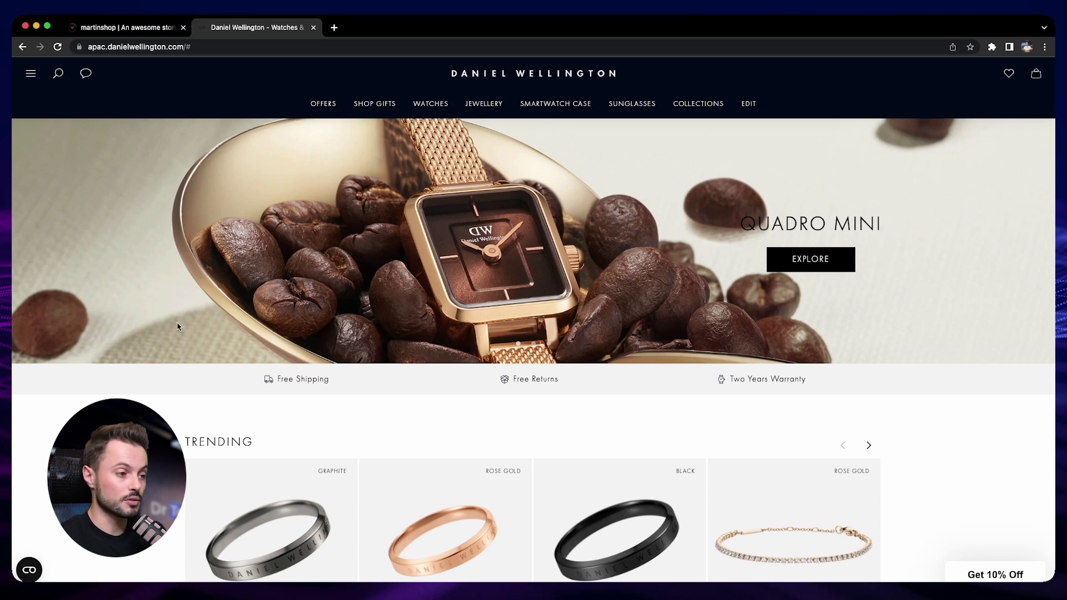
{"action": "scroll", "coordinate": [158, 324], "scroll_direction": "down", "scroll_amount": 3}
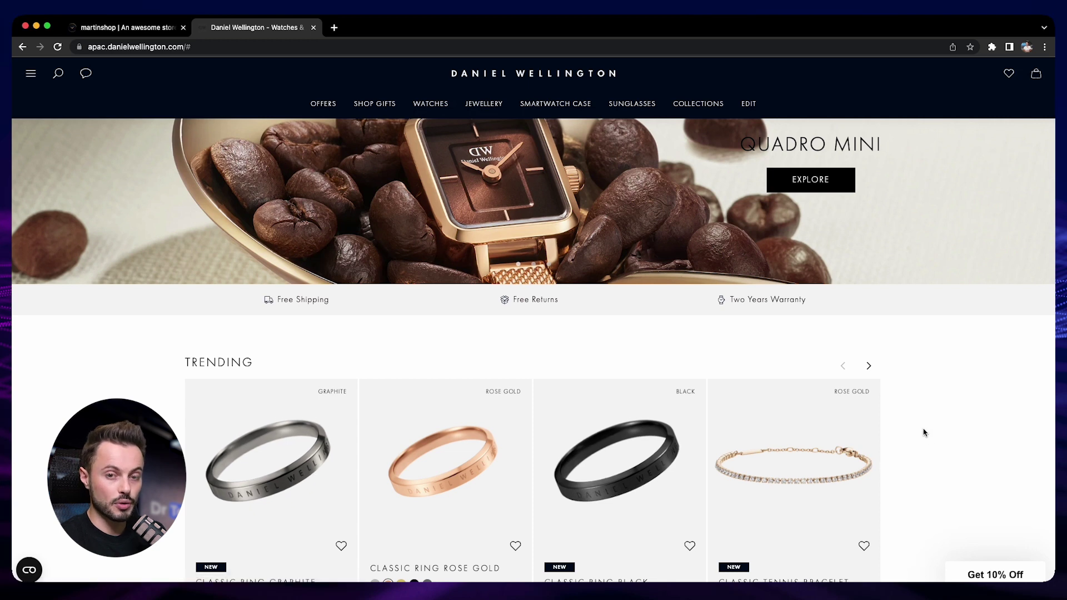
{"action": "scroll", "coordinate": [923, 431], "scroll_direction": "up", "scroll_amount": 3}
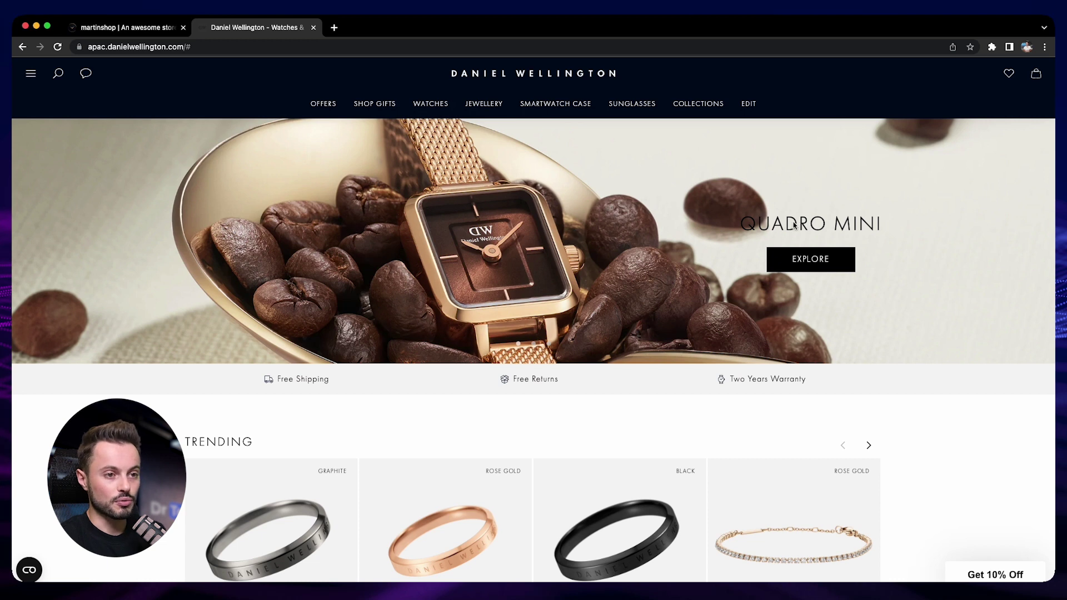
{"action": "scroll", "coordinate": [951, 330], "scroll_direction": "down", "scroll_amount": 1}
{"action": "scroll", "coordinate": [951, 330], "scroll_direction": "down", "scroll_amount": 3}
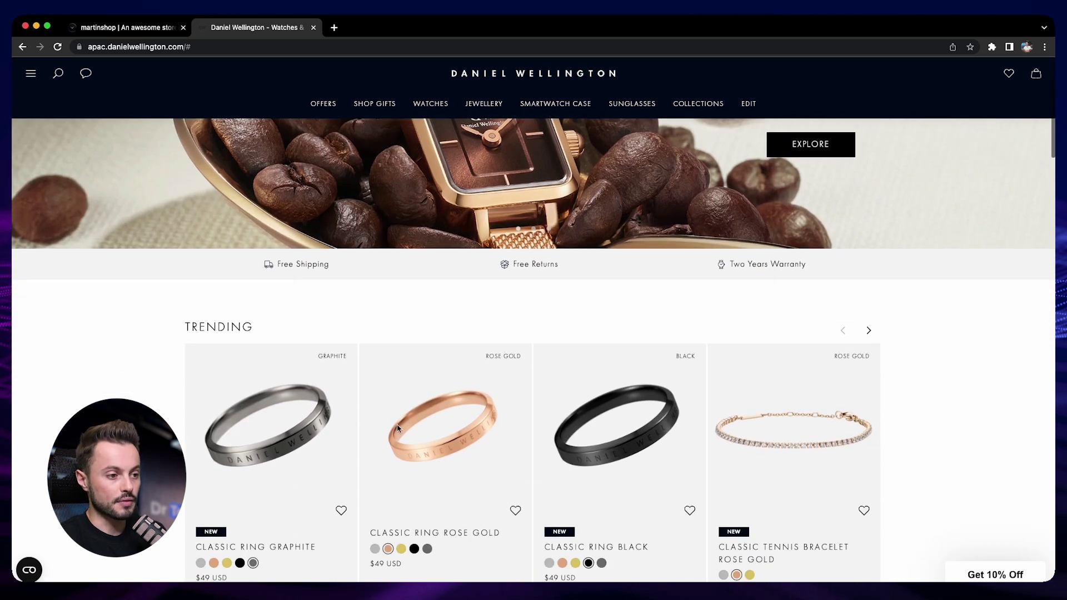
{"action": "scroll", "coordinate": [705, 418], "scroll_direction": "up", "scroll_amount": 3}
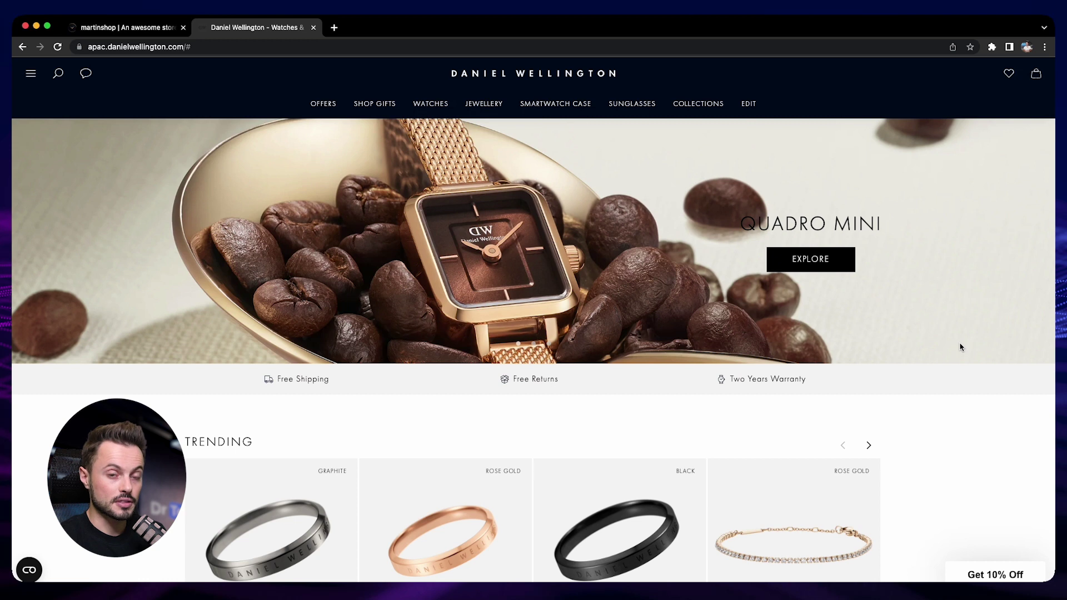
{"action": "scroll", "coordinate": [961, 347], "scroll_direction": "down", "scroll_amount": 7}
{"action": "scroll", "coordinate": [961, 346], "scroll_direction": "down", "scroll_amount": 3}
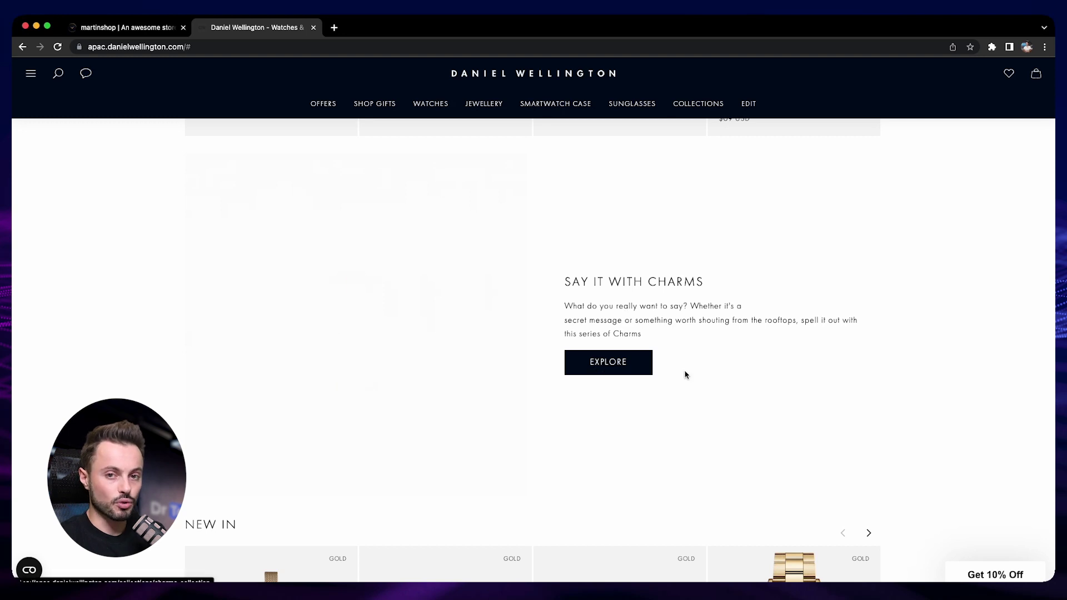
{"action": "scroll", "coordinate": [769, 378], "scroll_direction": "up", "scroll_amount": 1}
{"action": "scroll", "coordinate": [770, 377], "scroll_direction": "up", "scroll_amount": 1}
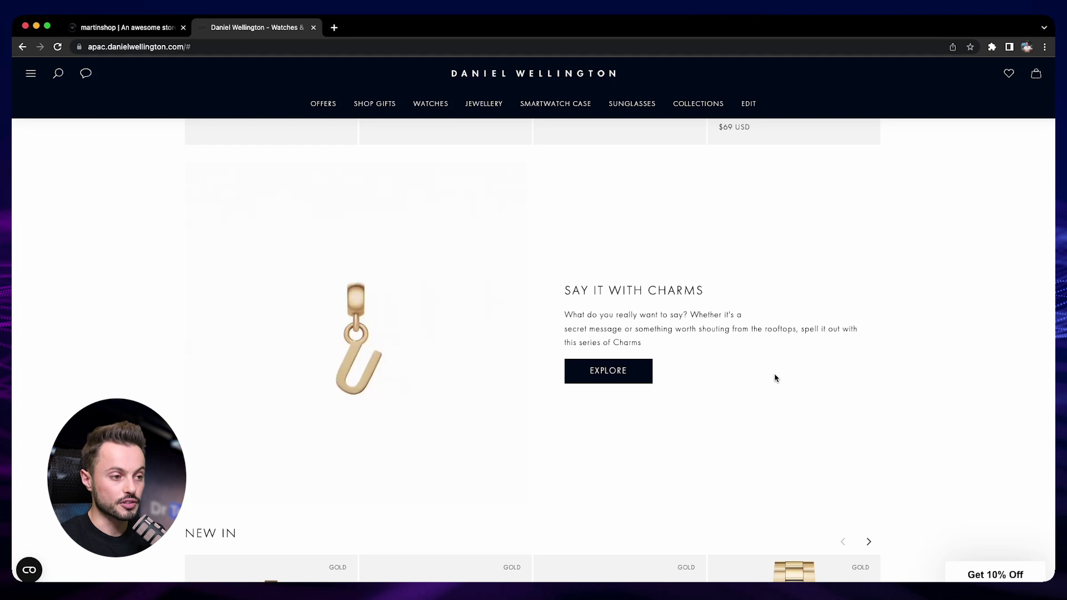
- Examine the Daniel Wellington home page's New In, Most Popular, looks, community and newsletter sections down to the footer, and return to its beginning
{"action": "scroll", "coordinate": [776, 376], "scroll_direction": "down", "scroll_amount": 5}
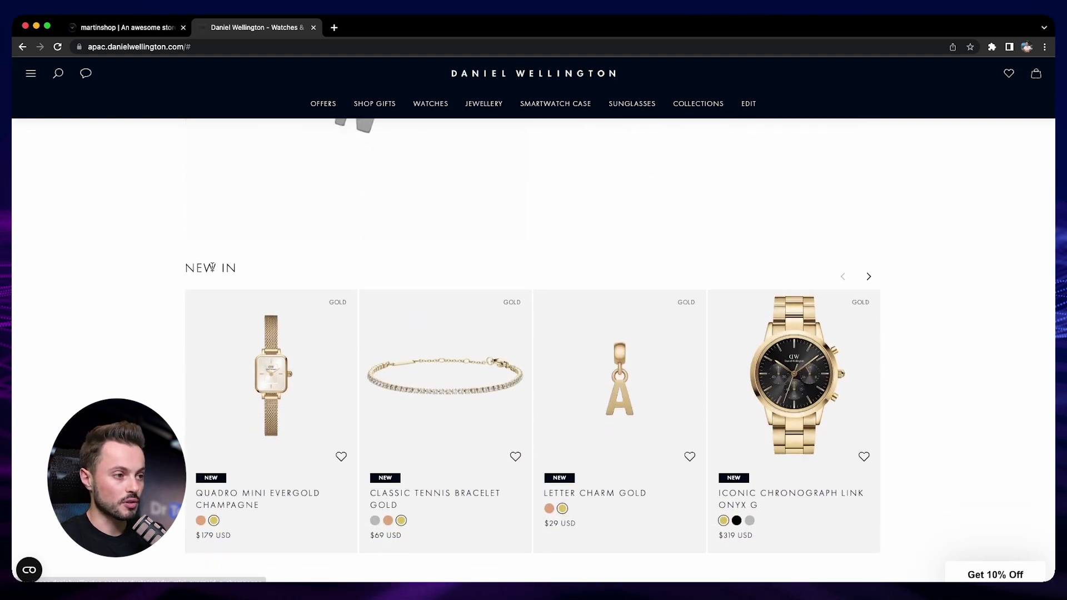
{"action": "scroll", "coordinate": [162, 276], "scroll_direction": "down", "scroll_amount": 4}
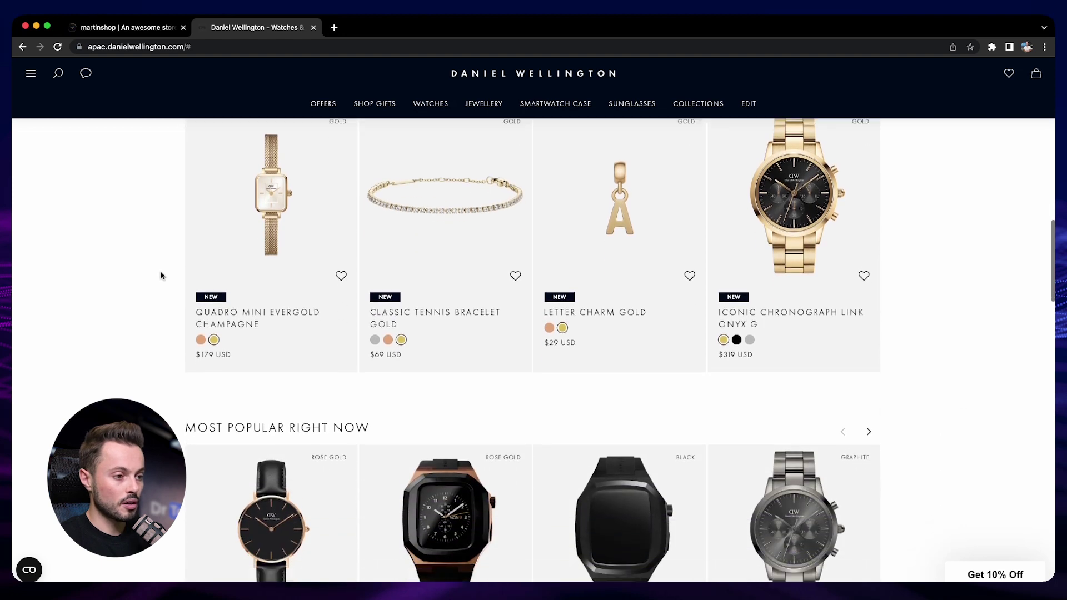
{"action": "scroll", "coordinate": [161, 277], "scroll_direction": "down", "scroll_amount": 3}
{"action": "scroll", "coordinate": [171, 276], "scroll_direction": "down", "scroll_amount": 3}
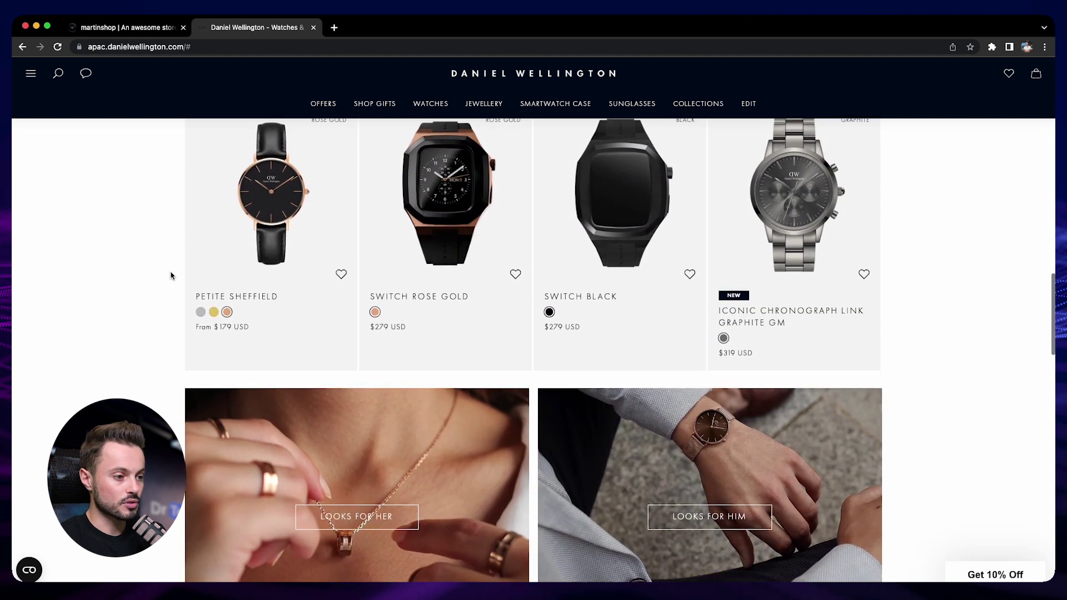
{"action": "scroll", "coordinate": [171, 276], "scroll_direction": "down", "scroll_amount": 4}
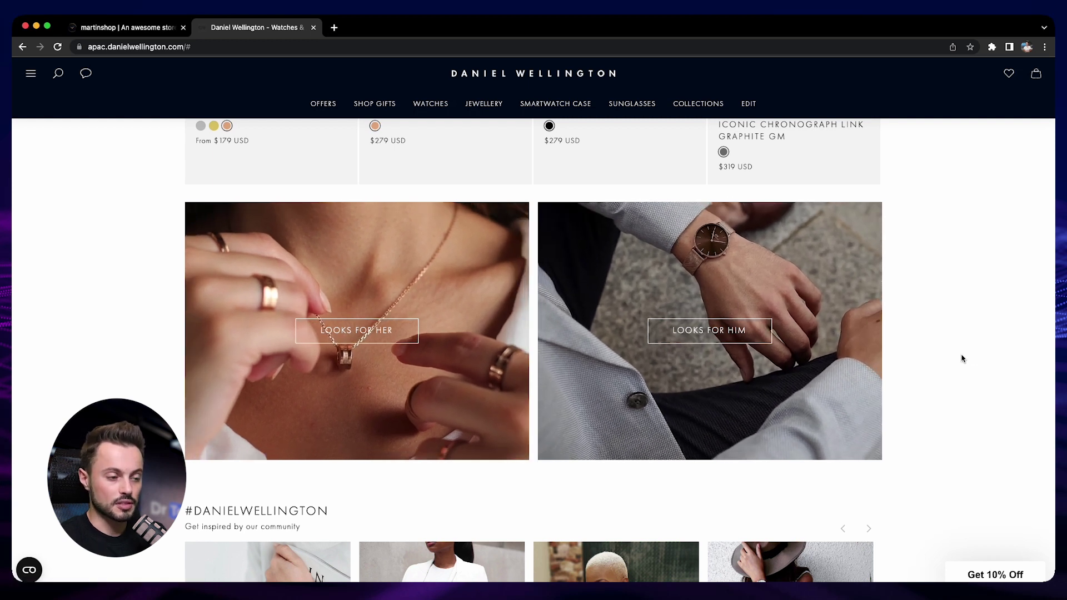
{"action": "scroll", "coordinate": [962, 358], "scroll_direction": "down", "scroll_amount": 3}
{"action": "scroll", "coordinate": [962, 358], "scroll_direction": "down", "scroll_amount": 1}
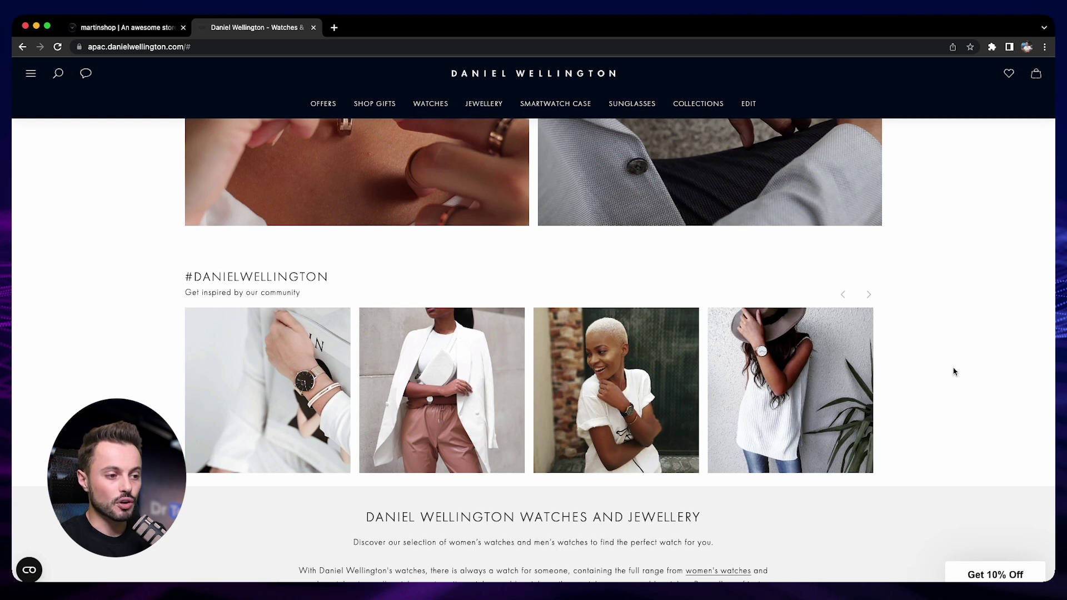
{"action": "scroll", "coordinate": [911, 363], "scroll_direction": "down", "scroll_amount": 1}
{"action": "scroll", "coordinate": [911, 362], "scroll_direction": "down", "scroll_amount": 10}
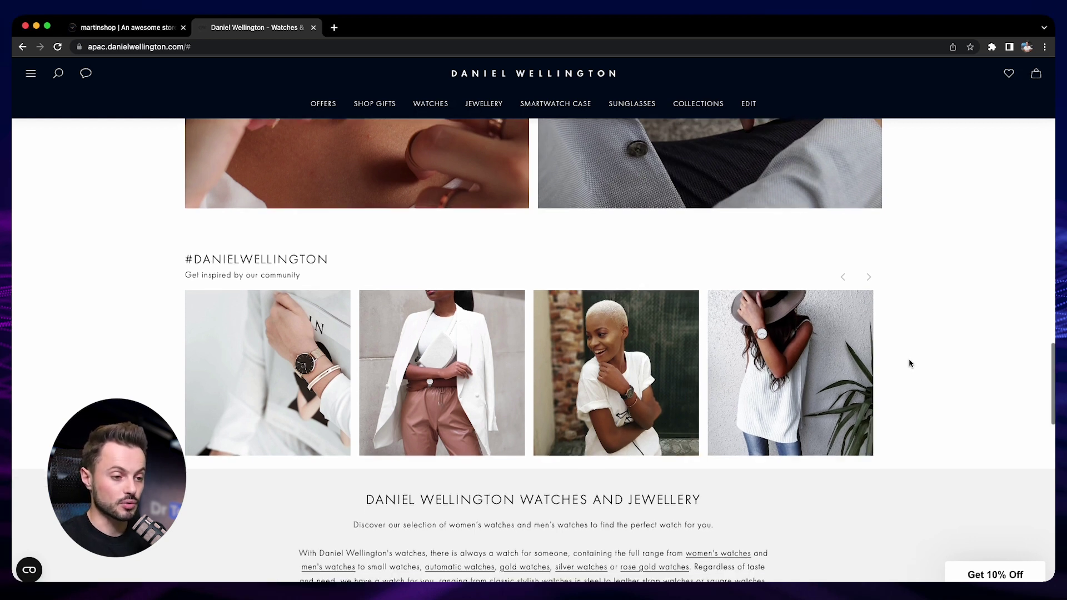
{"action": "scroll", "coordinate": [755, 382], "scroll_direction": "down", "scroll_amount": 9}
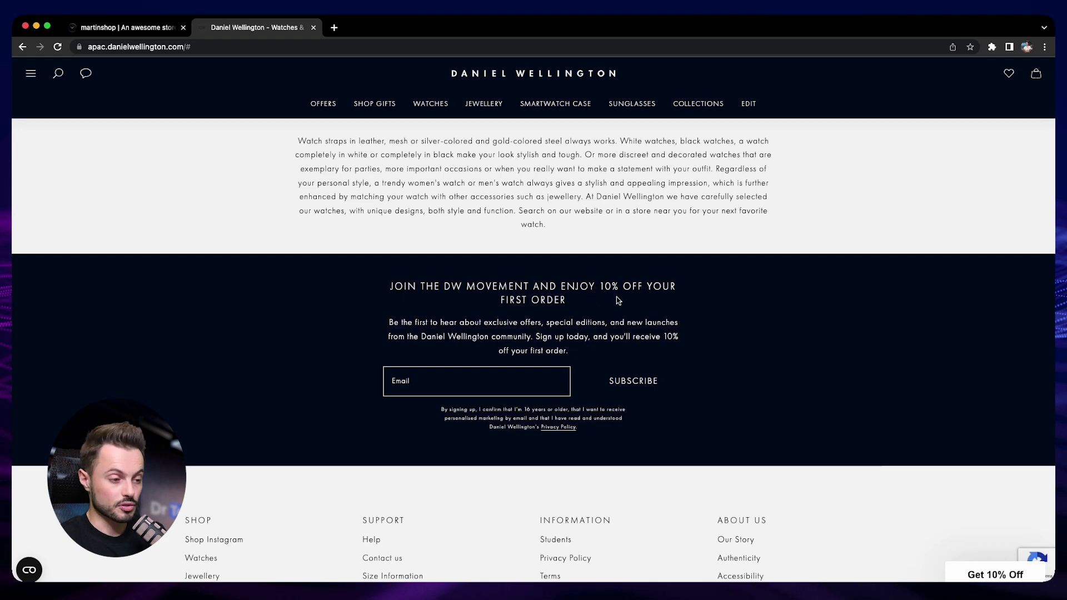
{"action": "scroll", "coordinate": [622, 298], "scroll_direction": "down", "scroll_amount": 6}
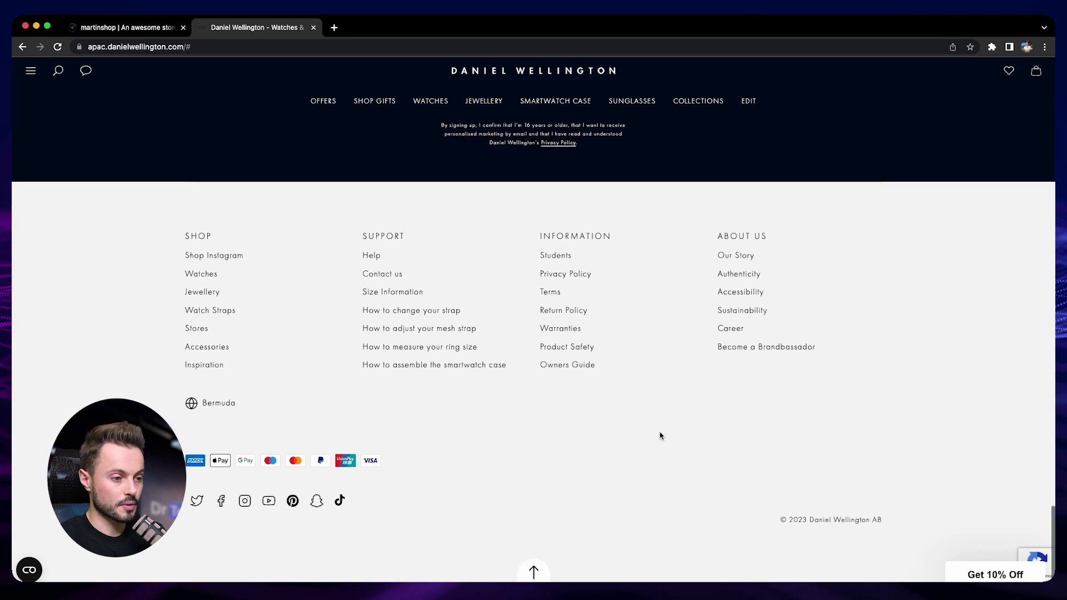
{"action": "scroll", "coordinate": [651, 418], "scroll_direction": "up", "scroll_amount": 8}
{"action": "scroll", "coordinate": [653, 417], "scroll_direction": "up", "scroll_amount": 20}
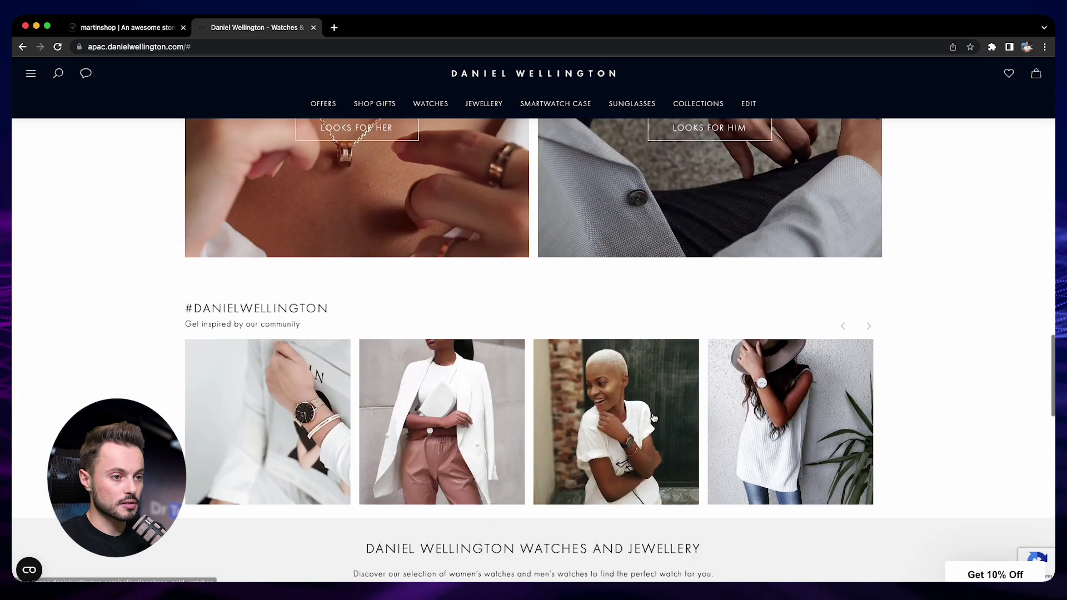
{"action": "scroll", "coordinate": [653, 418], "scroll_direction": "up", "scroll_amount": 15}
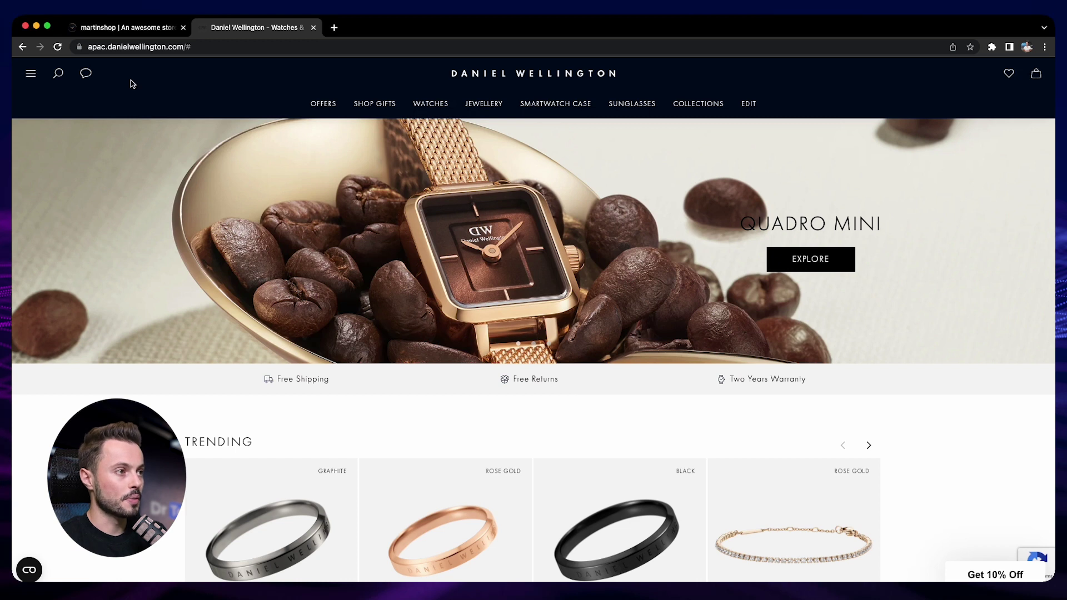
- Open the martinshop home page in the Visual Builder and bring up the premade layout library
{"action": "left_click", "coordinate": [131, 28]}
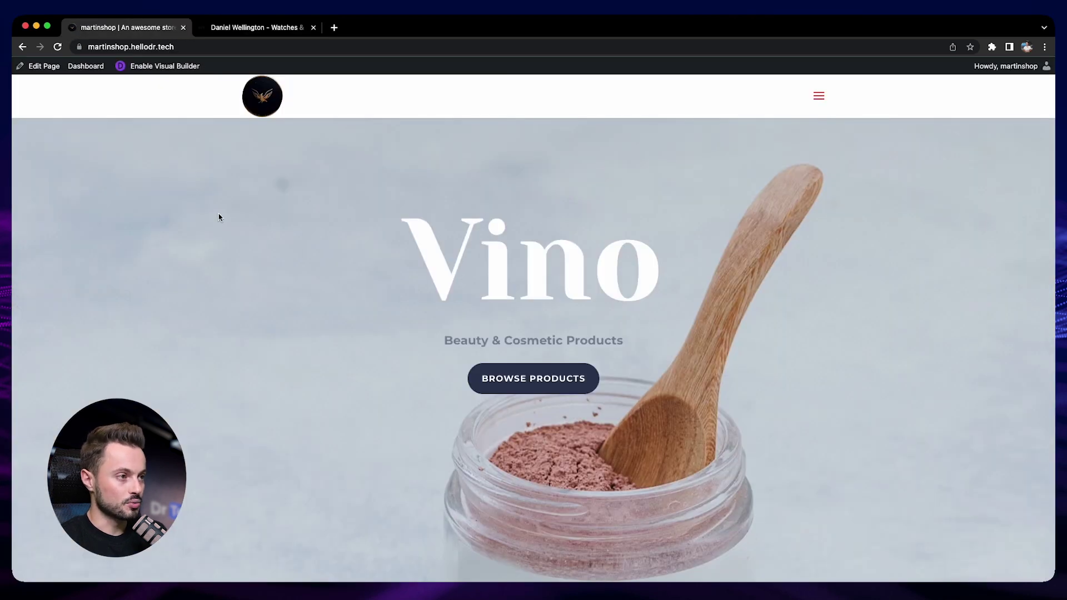
{"action": "left_click", "coordinate": [144, 67]}
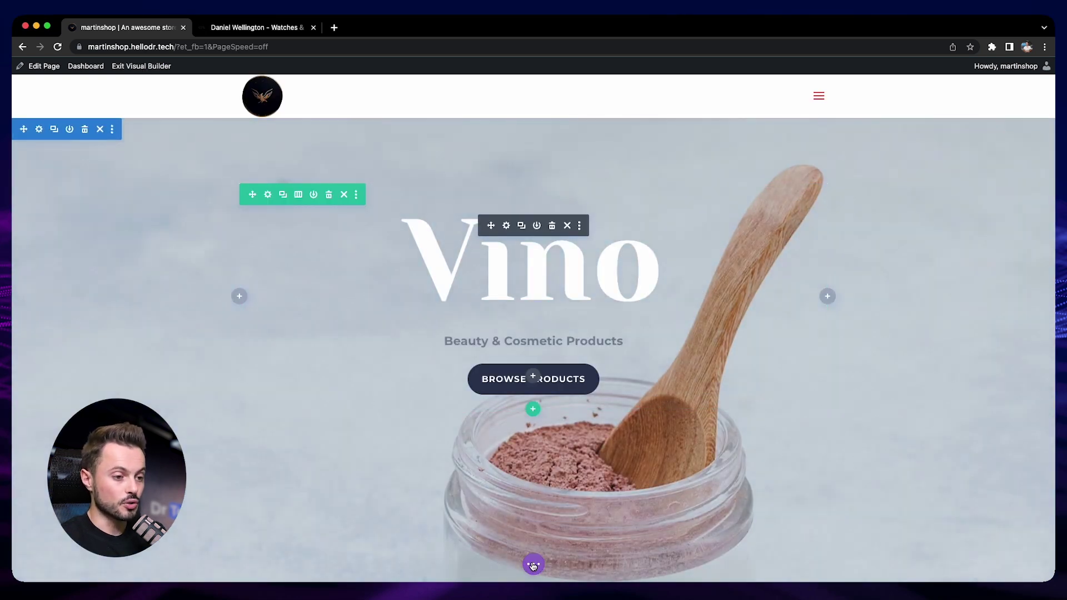
{"action": "left_click", "coordinate": [531, 564]}
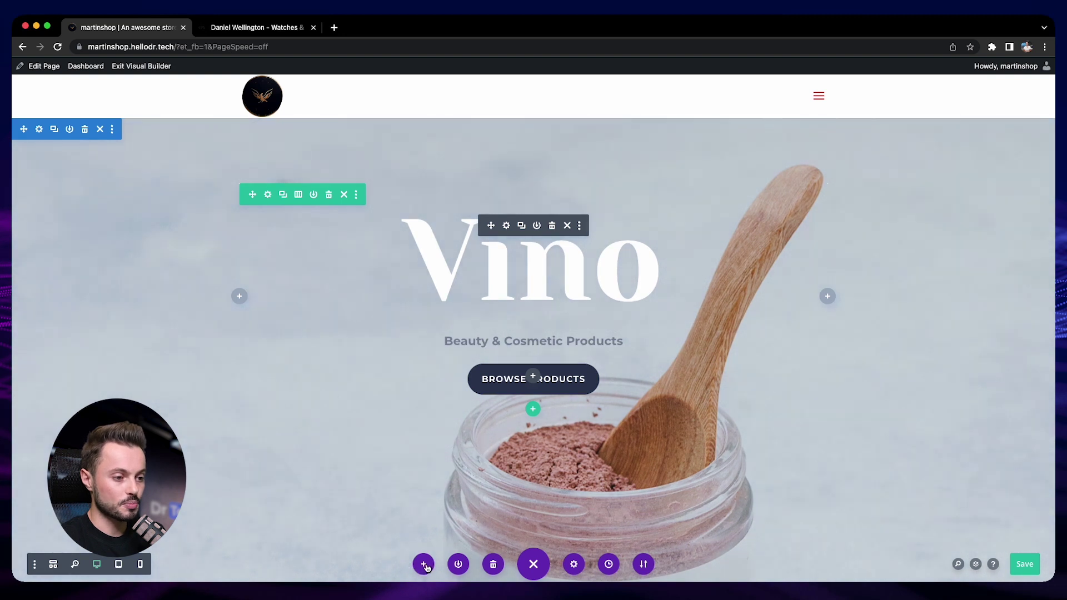
{"action": "left_click", "coordinate": [424, 566]}
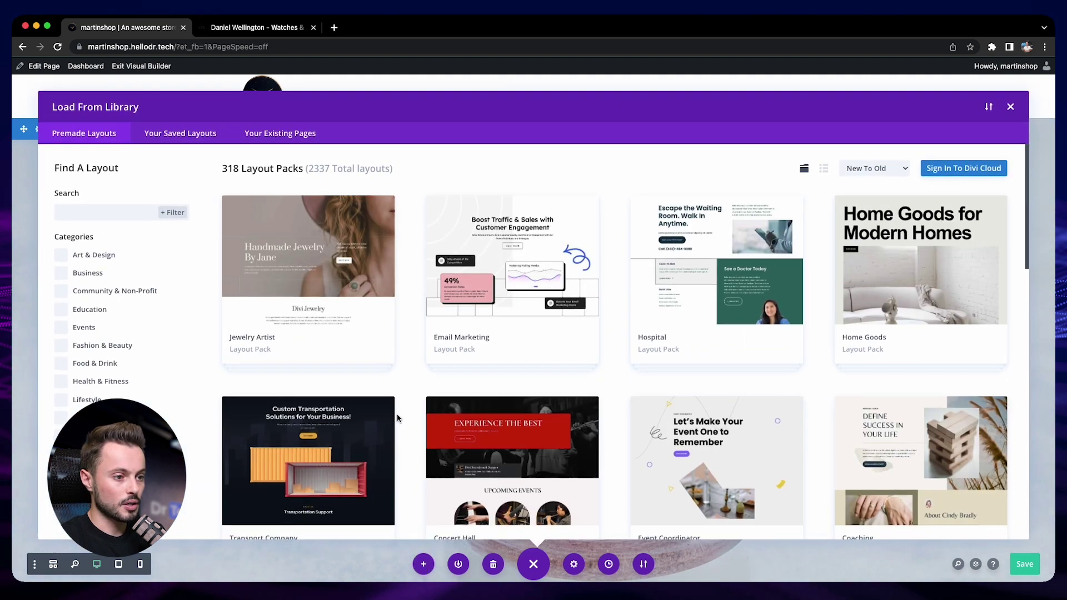
- Browse the premade layout packs, view the Attorney pack's details and return to the pack list
{"action": "scroll", "coordinate": [398, 416], "scroll_direction": "down", "scroll_amount": 2}
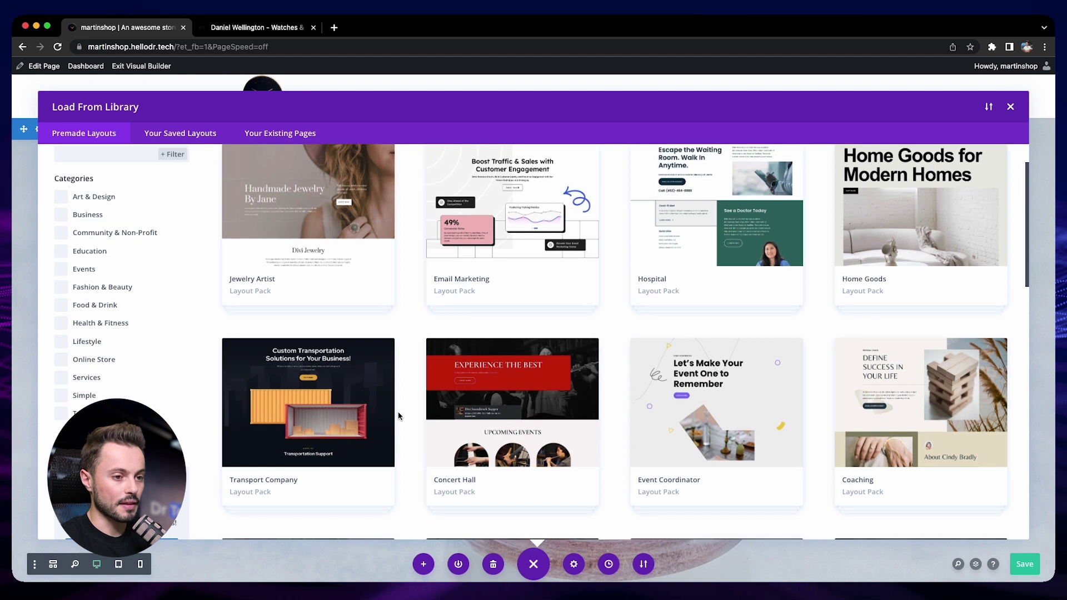
{"action": "scroll", "coordinate": [399, 416], "scroll_direction": "down", "scroll_amount": 6}
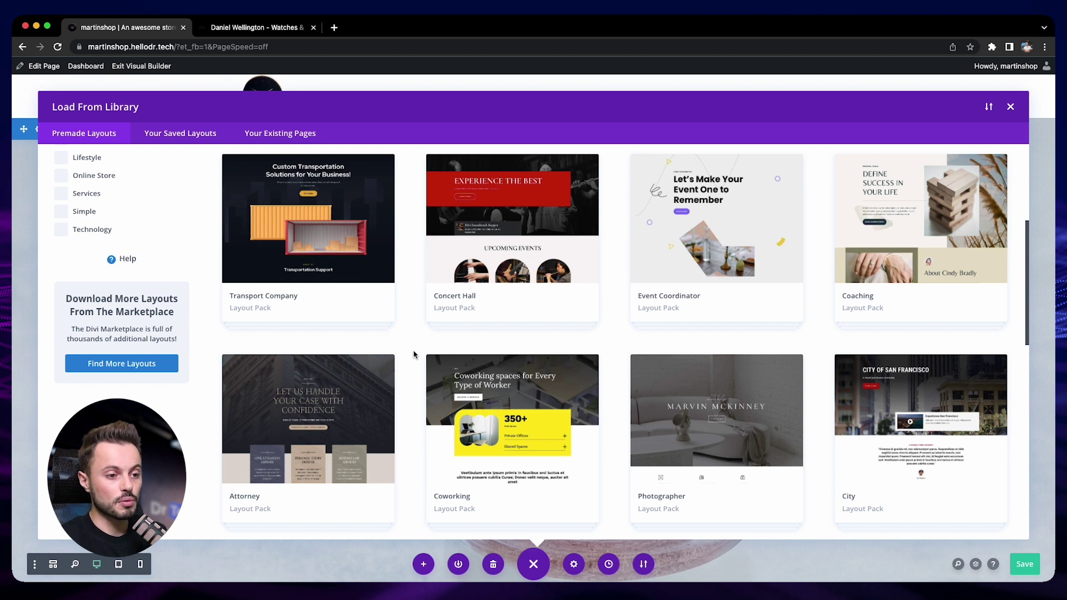
{"action": "left_click", "coordinate": [340, 399]}
{"action": "left_click", "coordinate": [52, 107]}
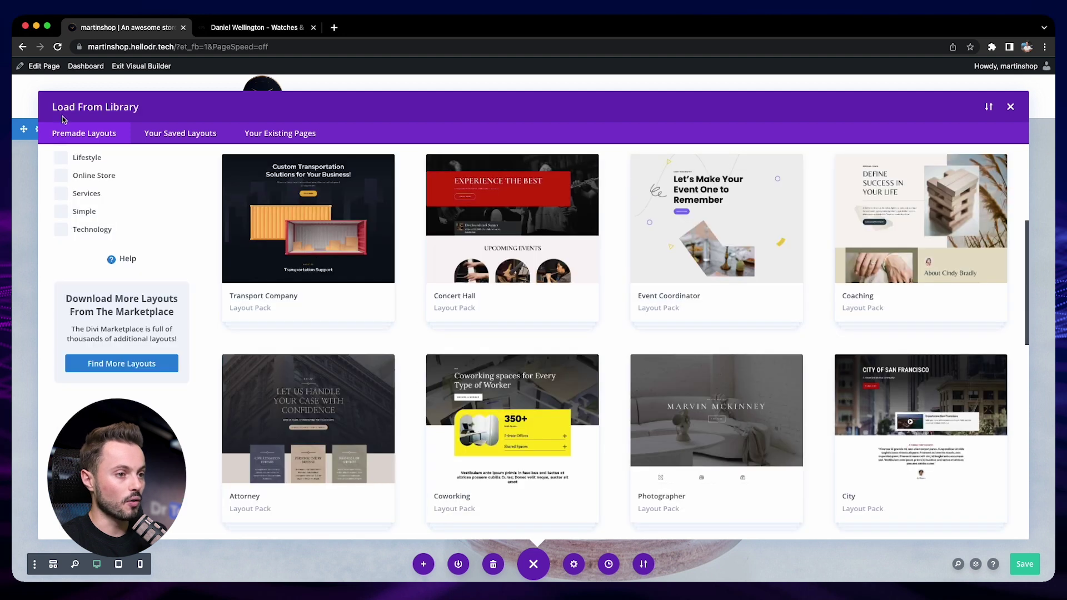
- Preview the full Concert Hall landing page layout and its pack contents, and return to the pack list
{"action": "left_click", "coordinate": [465, 262]}
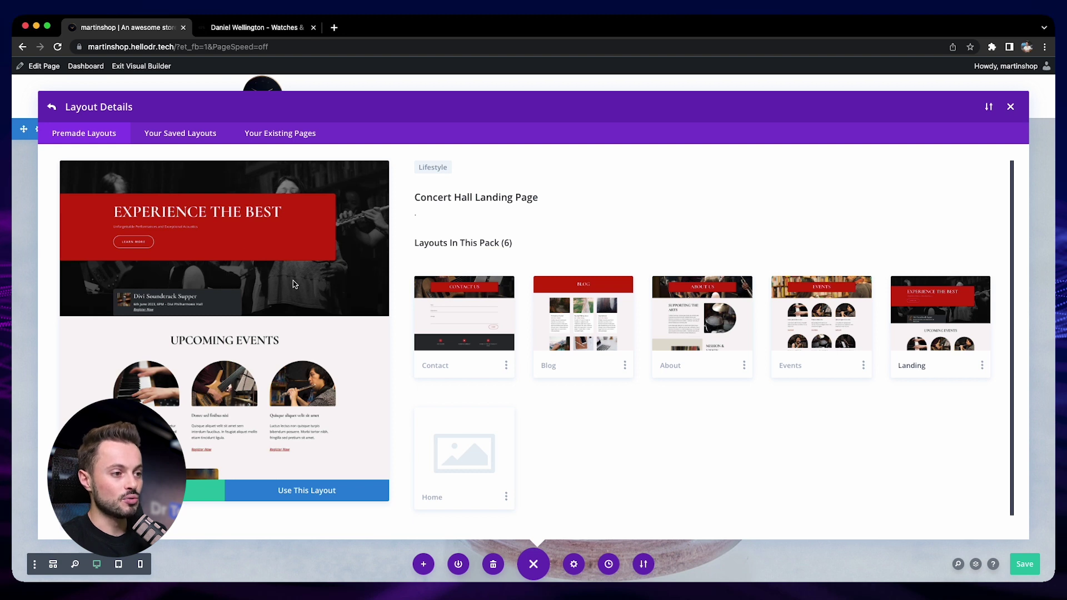
{"action": "scroll", "coordinate": [302, 333], "scroll_direction": "down", "scroll_amount": 1}
{"action": "scroll", "coordinate": [207, 321], "scroll_direction": "down", "scroll_amount": 5}
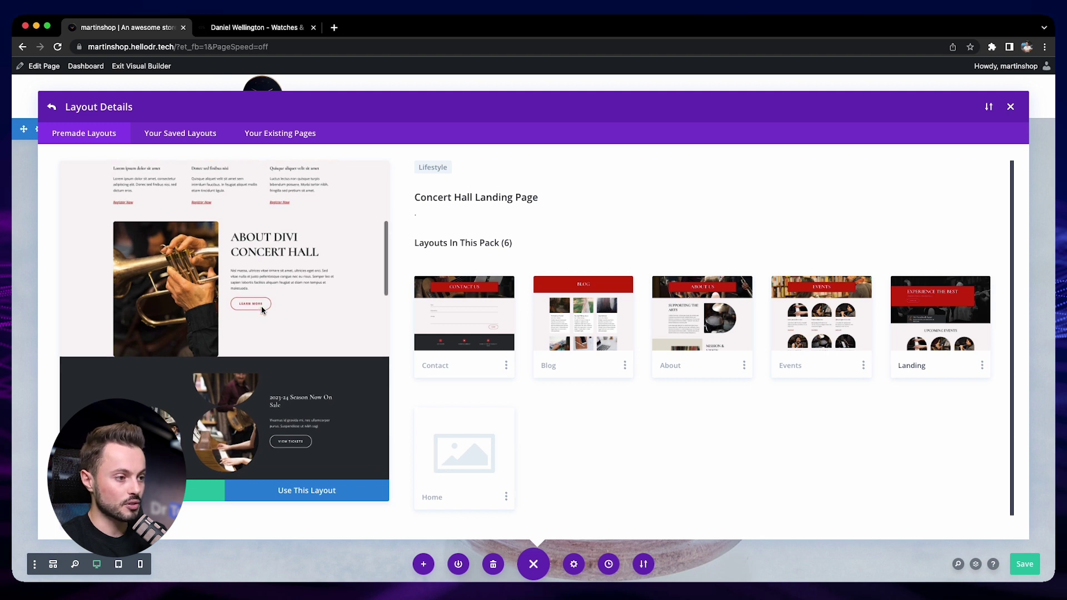
{"action": "scroll", "coordinate": [258, 314], "scroll_direction": "down", "scroll_amount": 2}
{"action": "scroll", "coordinate": [223, 337], "scroll_direction": "down", "scroll_amount": 2}
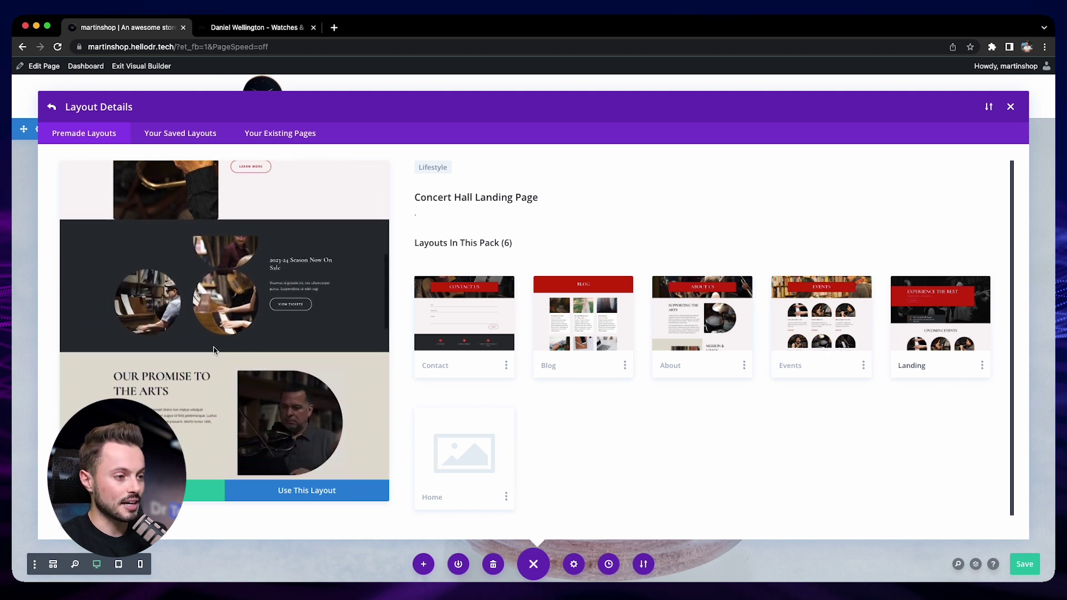
{"action": "scroll", "coordinate": [167, 261], "scroll_direction": "down", "scroll_amount": 5}
{"action": "scroll", "coordinate": [166, 262], "scroll_direction": "down", "scroll_amount": 3}
{"action": "scroll", "coordinate": [127, 222], "scroll_direction": "up", "scroll_amount": 15}
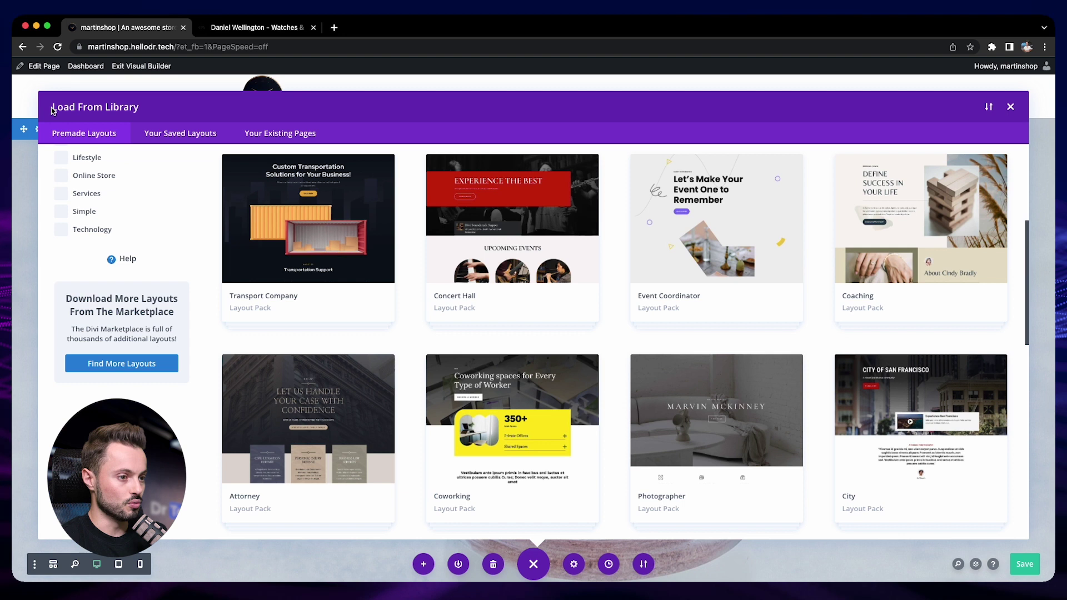
{"action": "left_click", "coordinate": [52, 107]}
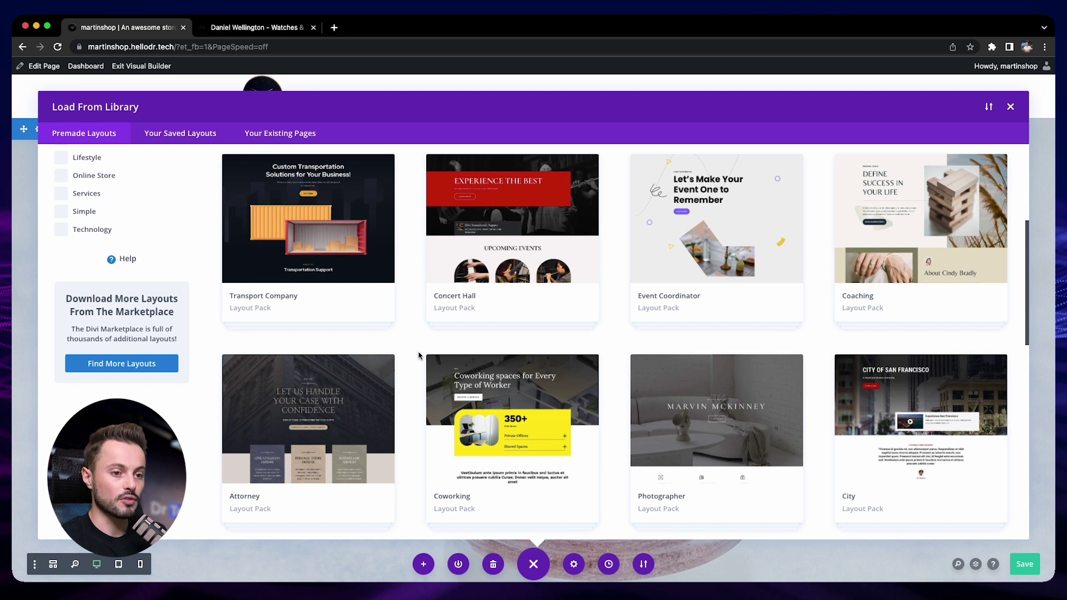
- Find the Popup Picnic pack among the premade layouts and load its landing page layout onto the page
{"action": "scroll", "coordinate": [419, 356], "scroll_direction": "down", "scroll_amount": 7}
{"action": "scroll", "coordinate": [419, 356], "scroll_direction": "down", "scroll_amount": 2}
{"action": "scroll", "coordinate": [419, 355], "scroll_direction": "down", "scroll_amount": 4}
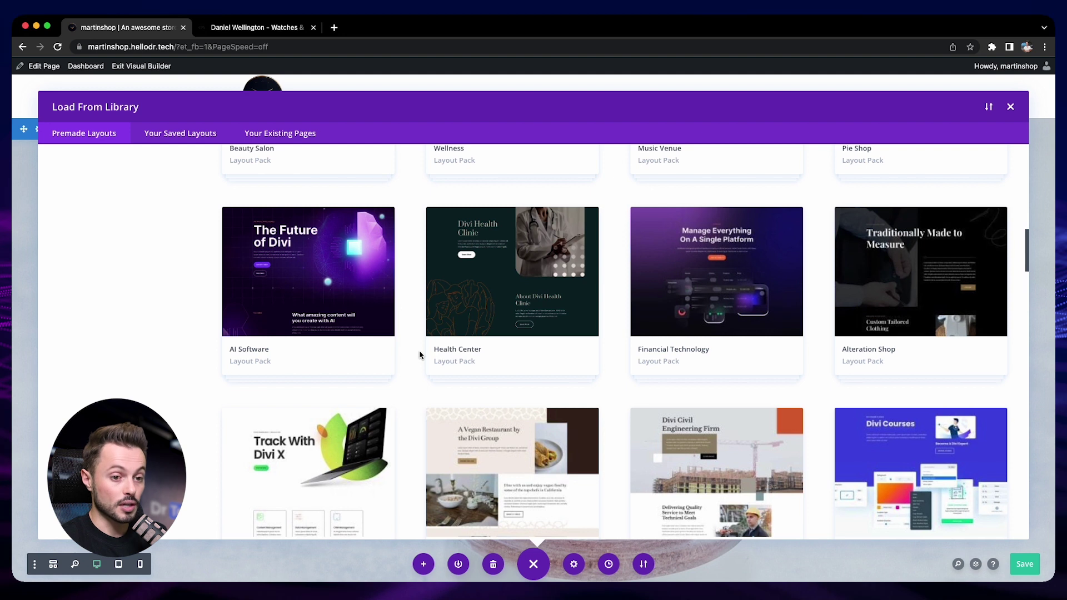
{"action": "scroll", "coordinate": [415, 353], "scroll_direction": "down", "scroll_amount": 2}
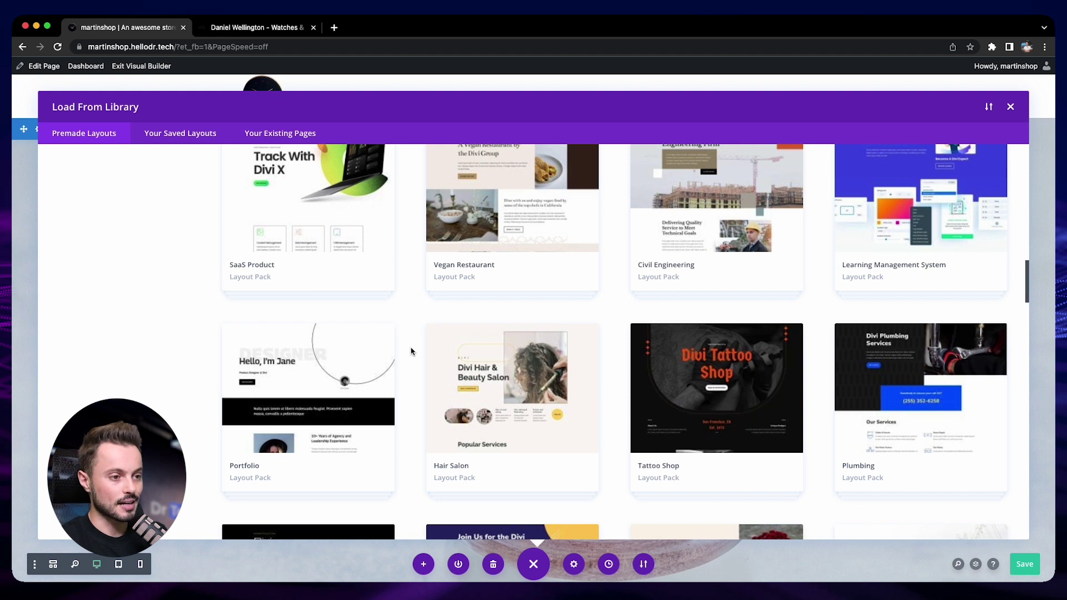
{"action": "scroll", "coordinate": [411, 351], "scroll_direction": "down", "scroll_amount": 1}
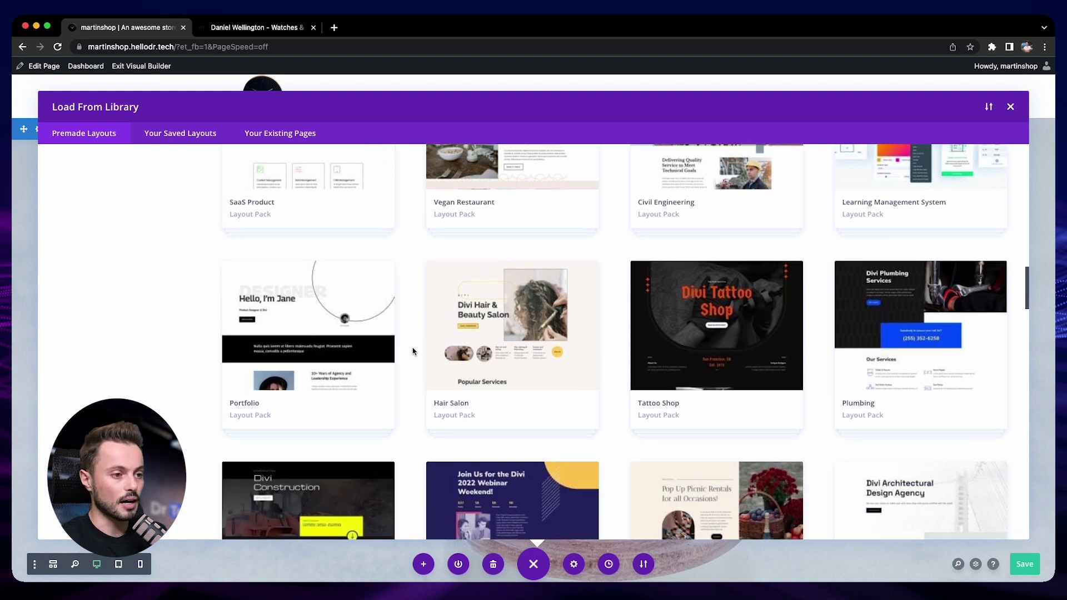
{"action": "scroll", "coordinate": [624, 389], "scroll_direction": "down", "scroll_amount": 3}
{"action": "left_click", "coordinate": [715, 380]}
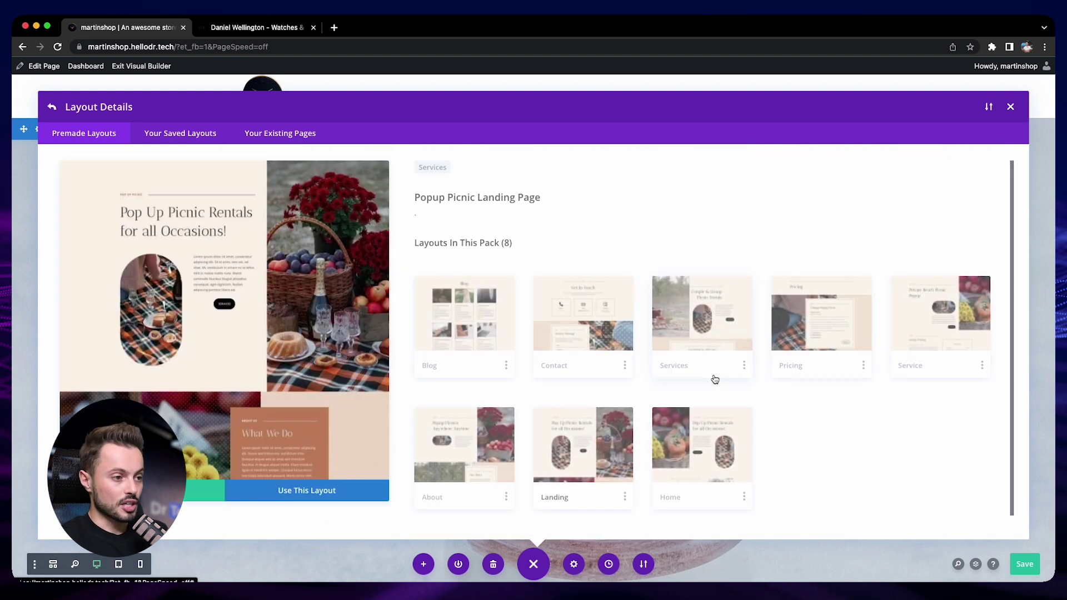
{"action": "scroll", "coordinate": [330, 476], "scroll_direction": "down", "scroll_amount": 4}
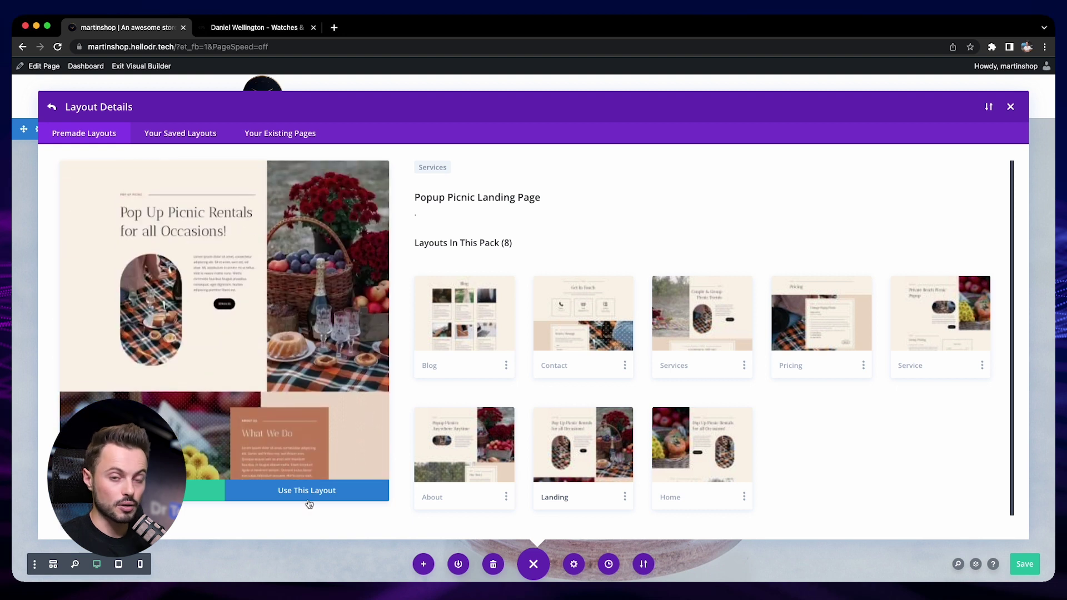
{"action": "left_click", "coordinate": [291, 494]}
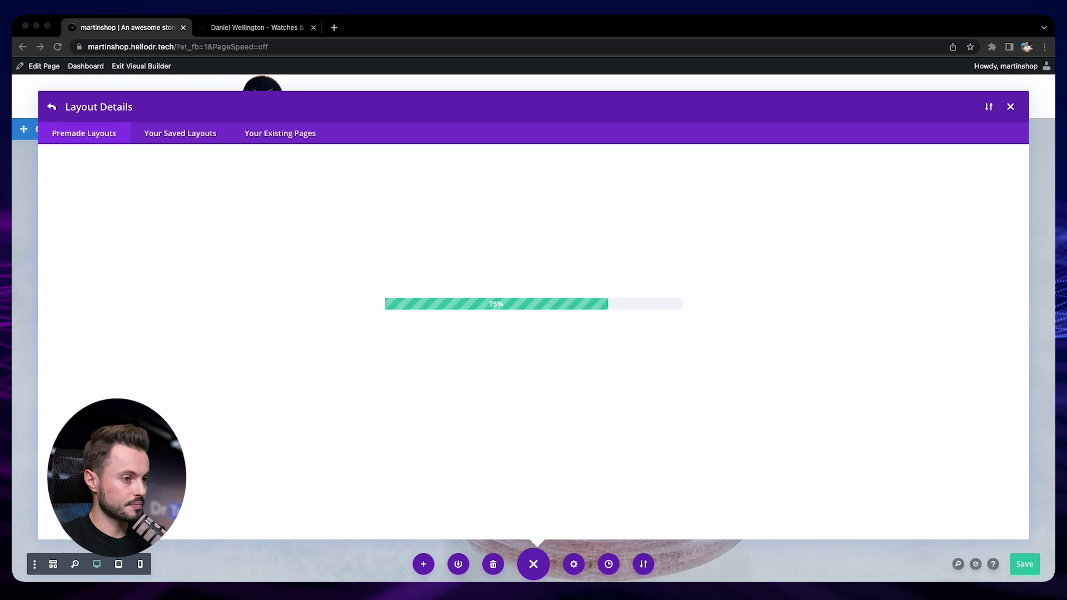
- Look over the loaded Popup Picnic page from the hero to the About Us section and return to its beginning
{"action": "scroll", "coordinate": [559, 313], "scroll_direction": "down", "scroll_amount": 6}
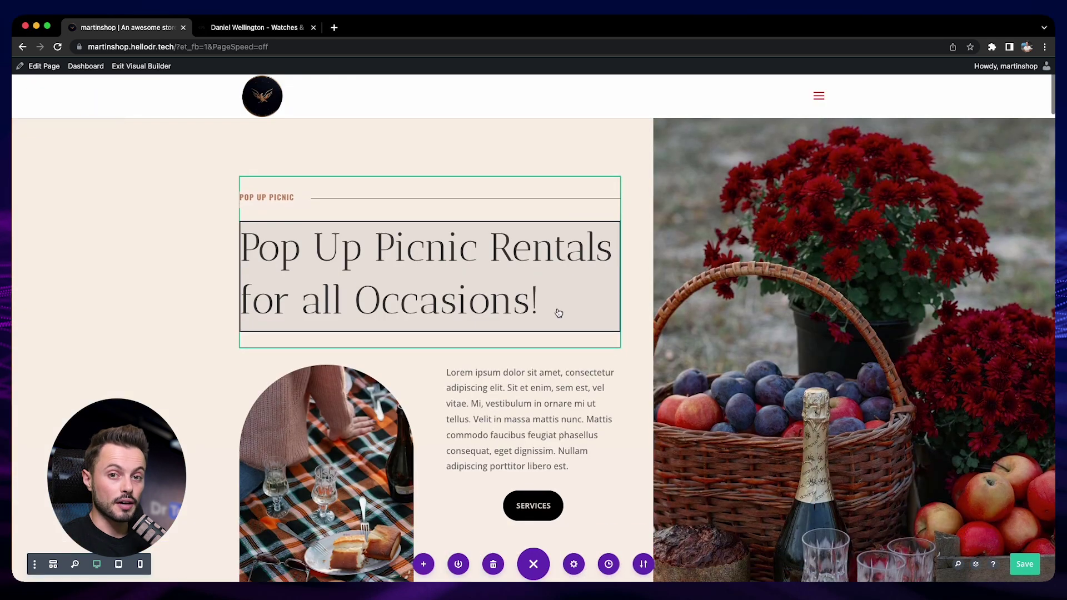
{"action": "scroll", "coordinate": [722, 336], "scroll_direction": "down", "scroll_amount": 4}
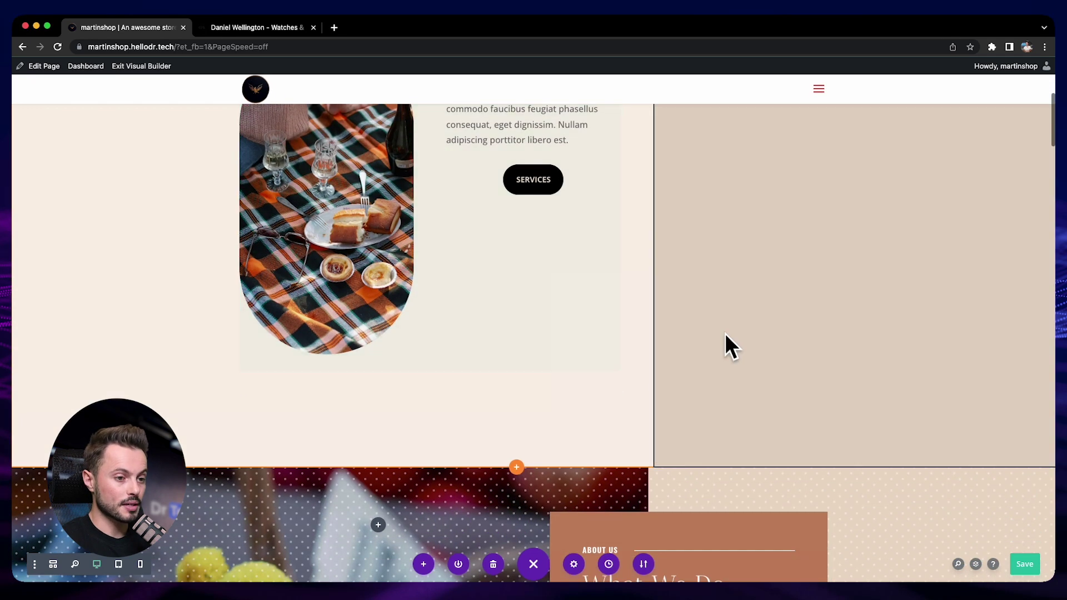
{"action": "scroll", "coordinate": [549, 352], "scroll_direction": "down", "scroll_amount": 3}
{"action": "scroll", "coordinate": [549, 353], "scroll_direction": "up", "scroll_amount": 10}
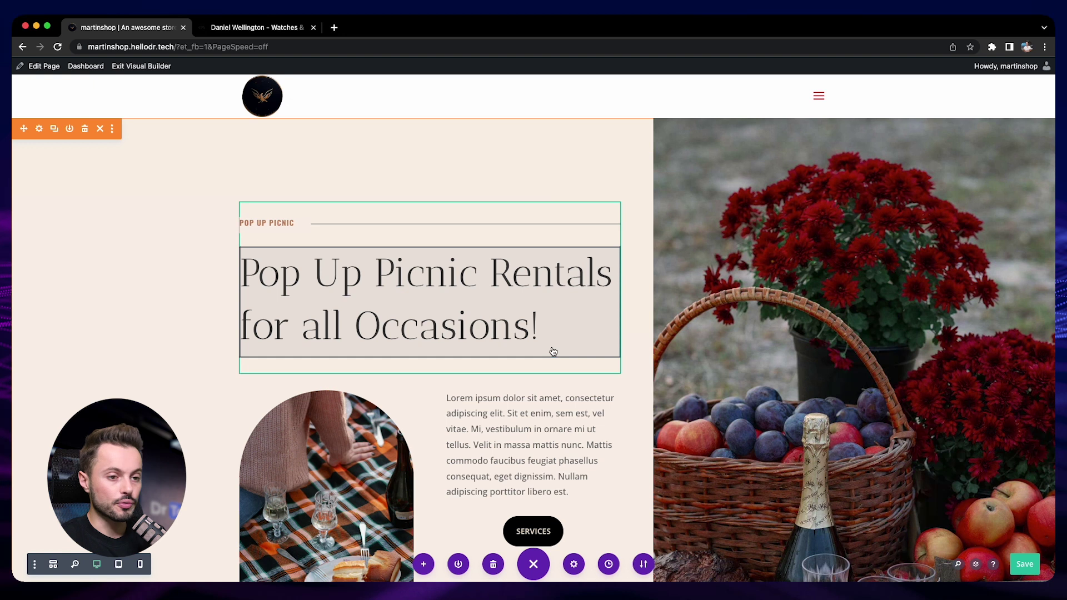
- Search the premade layout library for "movie th" and bring up the details of the Movie Theater landing page layout
{"action": "left_click", "coordinate": [424, 564]}
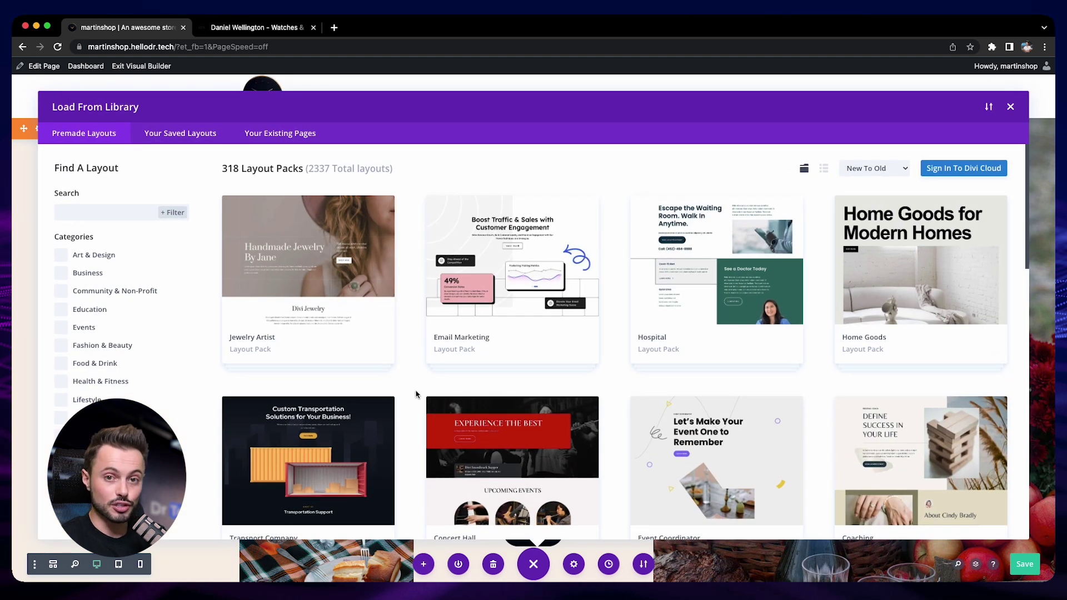
{"action": "scroll", "coordinate": [414, 391], "scroll_direction": "down", "scroll_amount": 4}
{"action": "scroll", "coordinate": [414, 390], "scroll_direction": "up", "scroll_amount": 4}
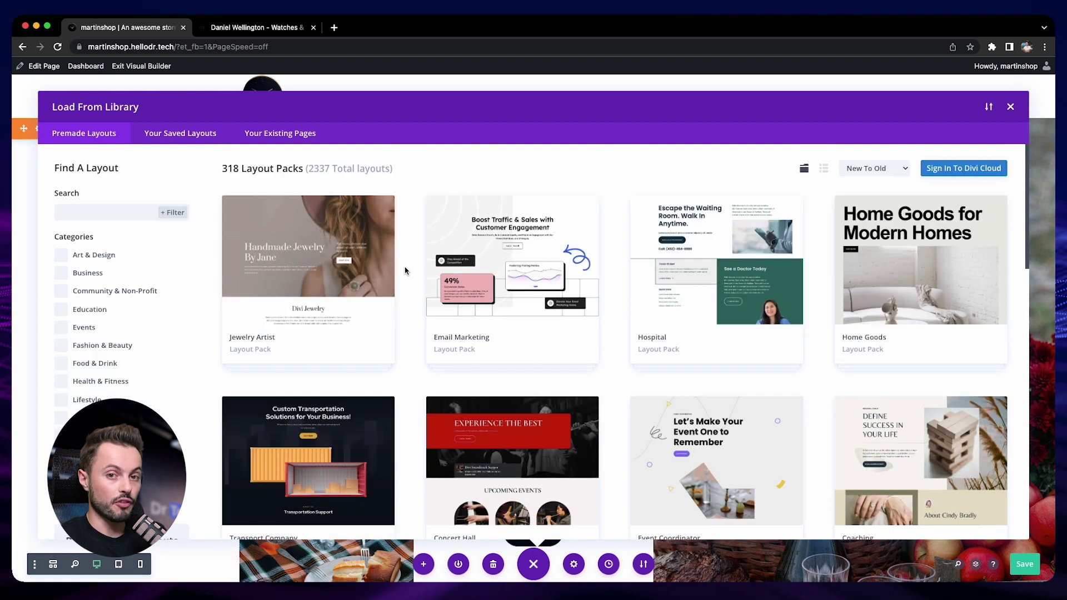
{"action": "left_click", "coordinate": [143, 211]}
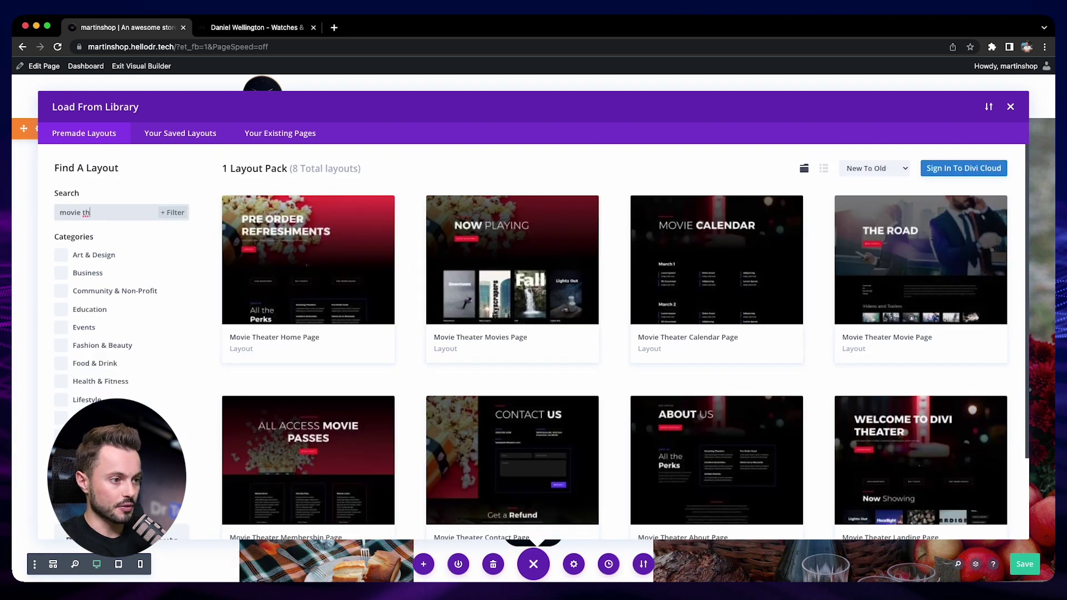
{"action": "left_click", "coordinate": [460, 294]}
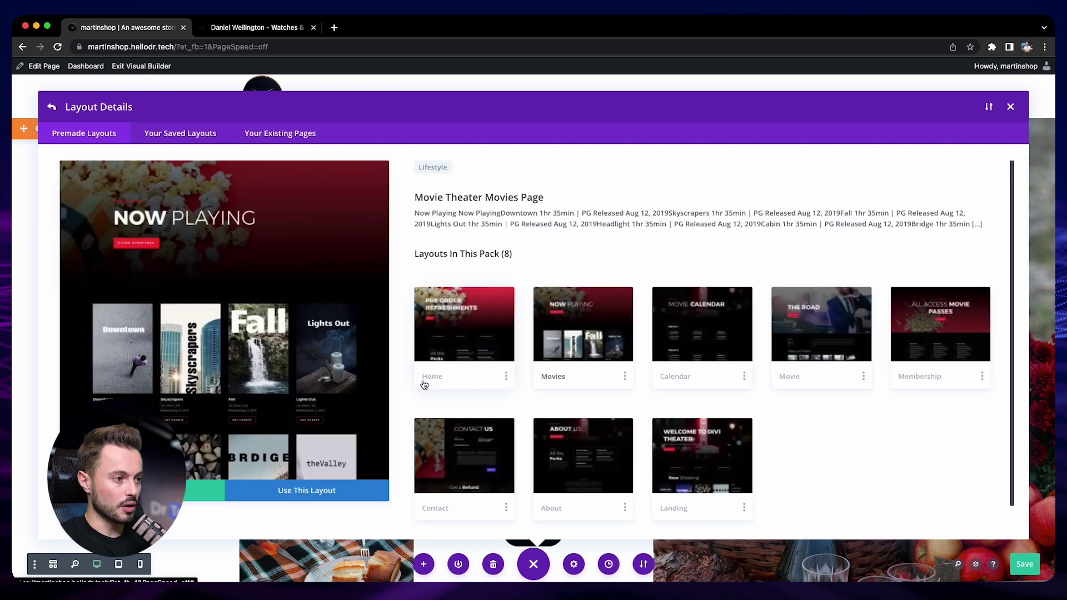
{"action": "left_click", "coordinate": [691, 446]}
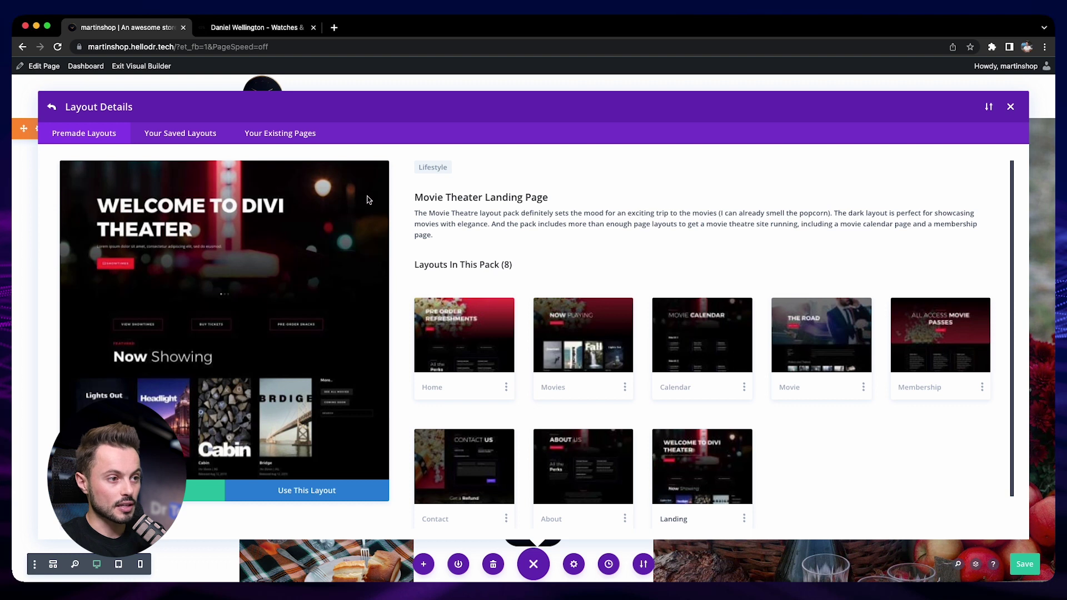
- Preview the Movie Theater landing page layout down to its footer and load it onto the page
{"action": "scroll", "coordinate": [163, 268], "scroll_direction": "down", "scroll_amount": 3}
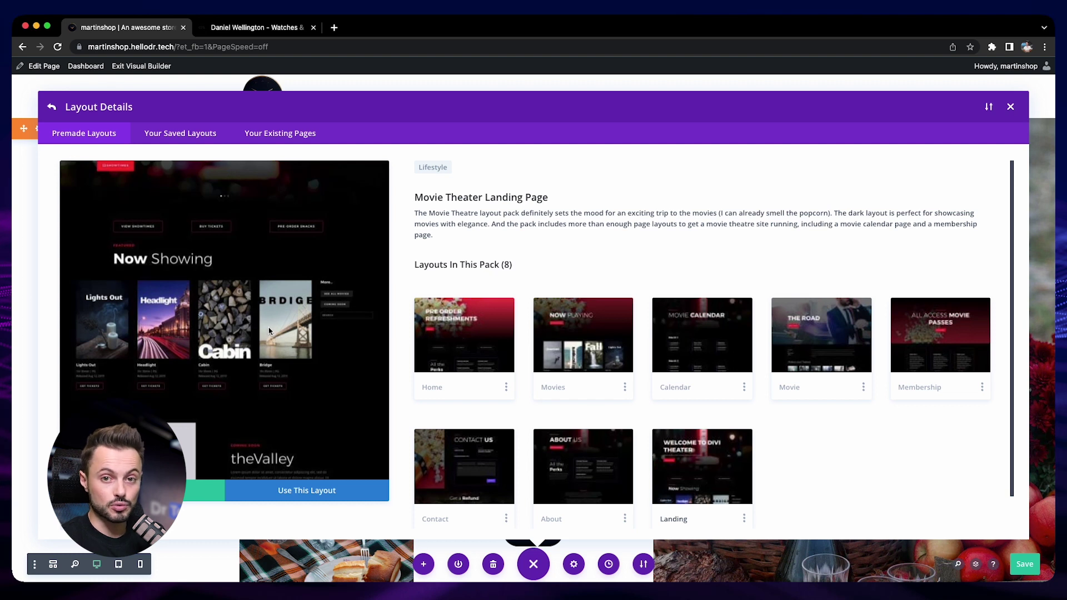
{"action": "scroll", "coordinate": [271, 326], "scroll_direction": "down", "scroll_amount": 5}
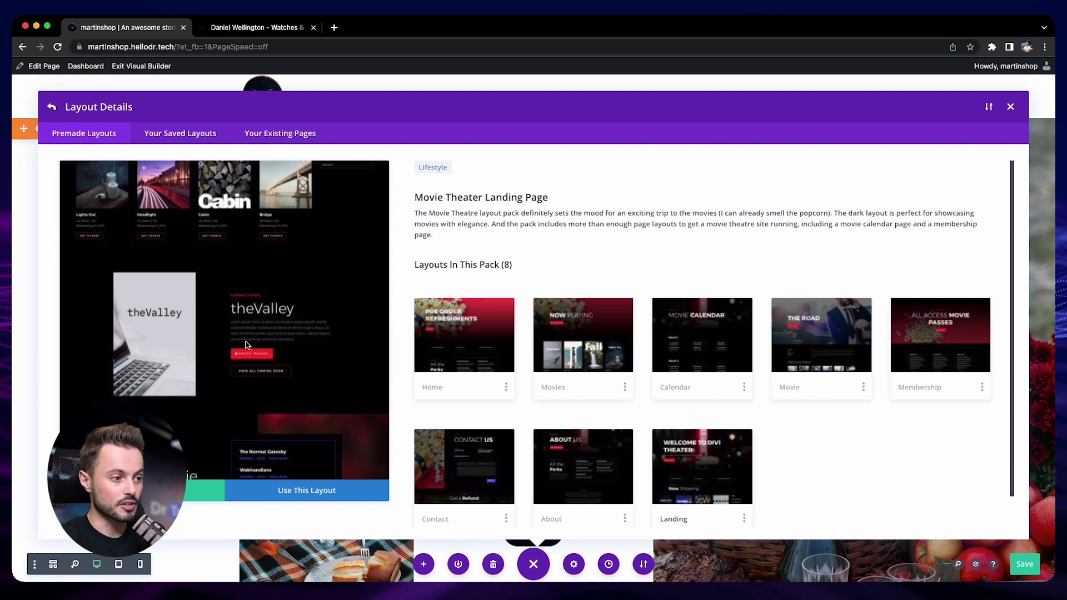
{"action": "scroll", "coordinate": [245, 342], "scroll_direction": "down", "scroll_amount": 5}
{"action": "scroll", "coordinate": [271, 331], "scroll_direction": "down", "scroll_amount": 6}
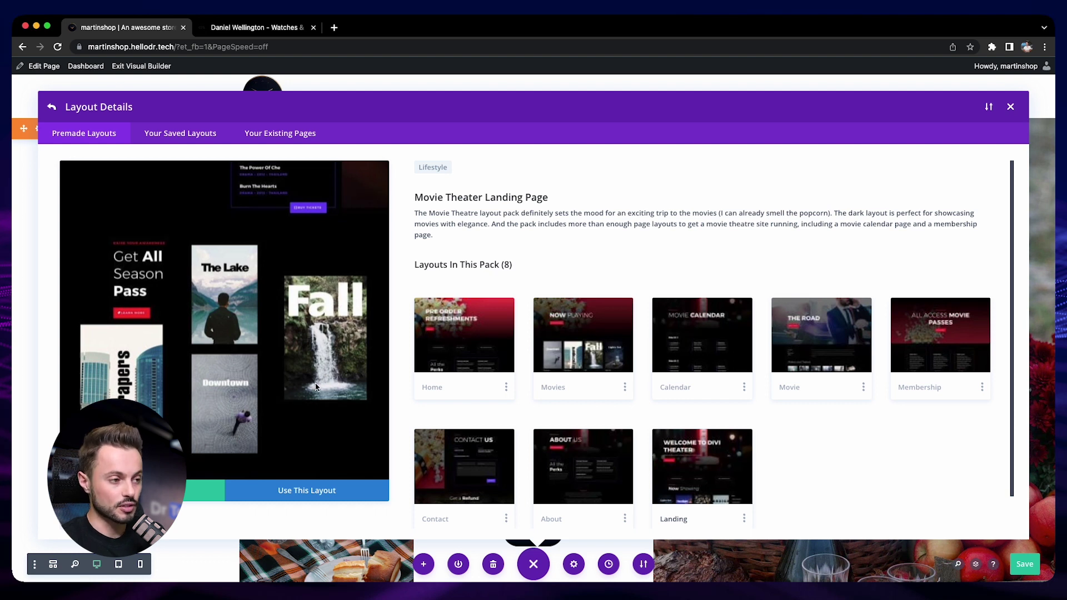
{"action": "scroll", "coordinate": [316, 387], "scroll_direction": "down", "scroll_amount": 1}
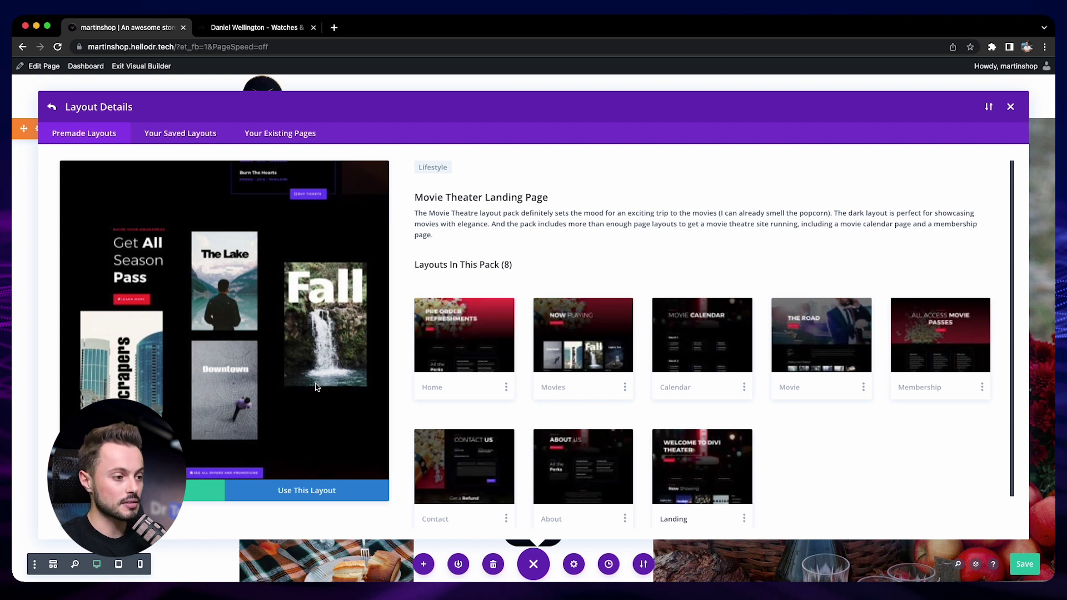
{"action": "scroll", "coordinate": [315, 388], "scroll_direction": "down", "scroll_amount": 5}
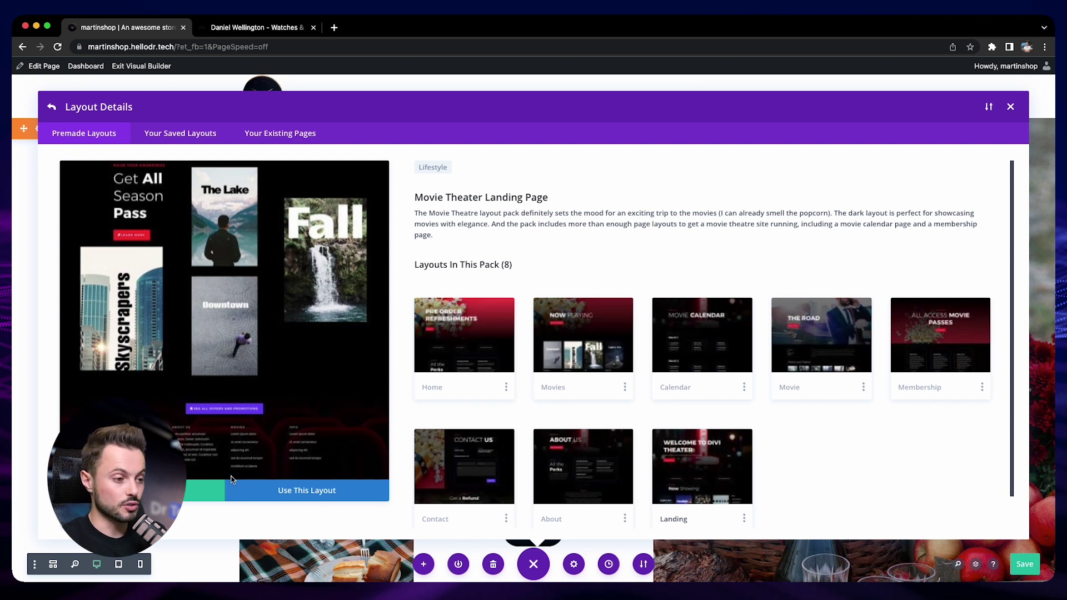
{"action": "left_click", "coordinate": [292, 491]}
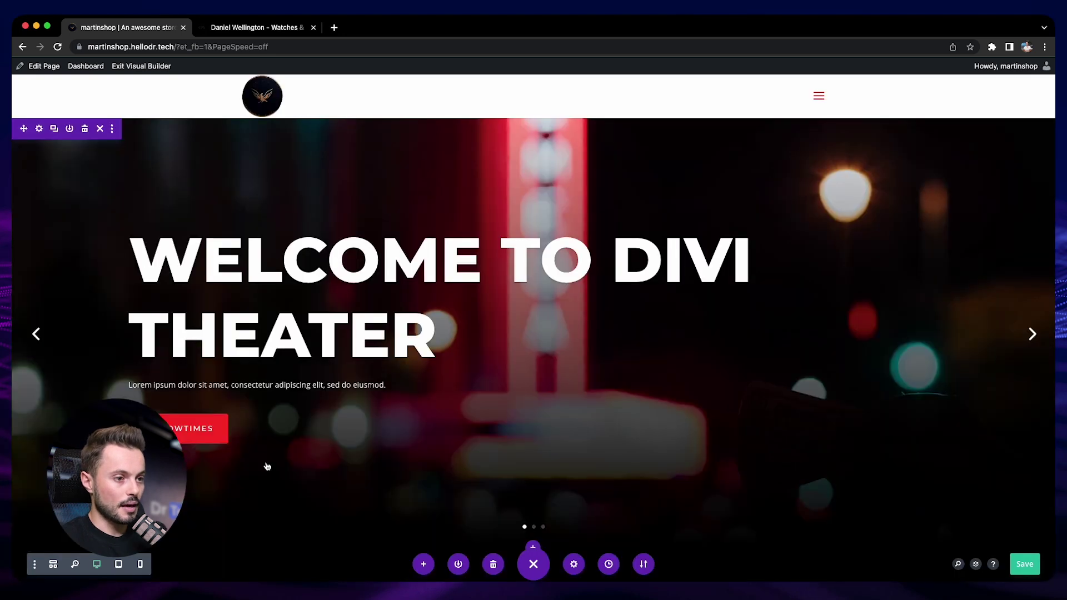
- Review the loaded Movie Theater page from the hero through the Get All Season Pass section and return to its beginning
{"action": "scroll", "coordinate": [259, 464], "scroll_direction": "down", "scroll_amount": 8}
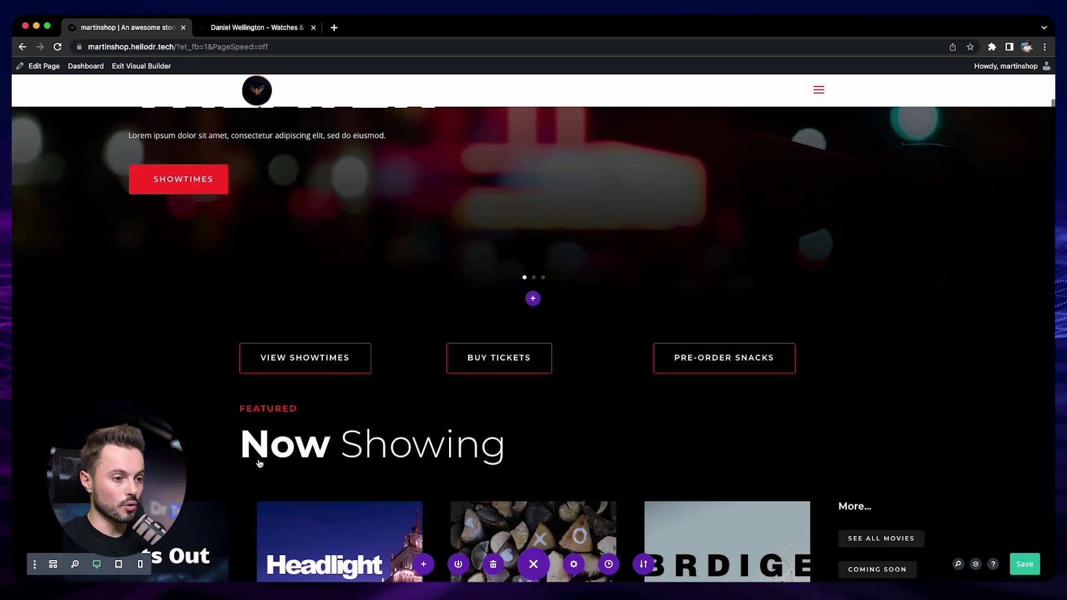
{"action": "scroll", "coordinate": [259, 465], "scroll_direction": "down", "scroll_amount": 18}
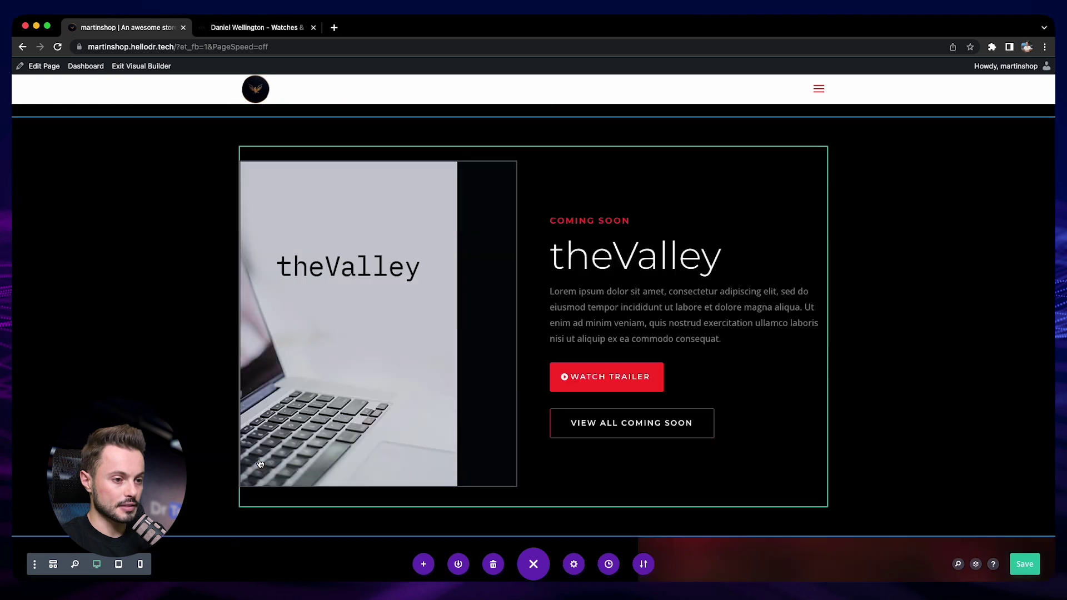
{"action": "scroll", "coordinate": [260, 460], "scroll_direction": "down", "scroll_amount": 13}
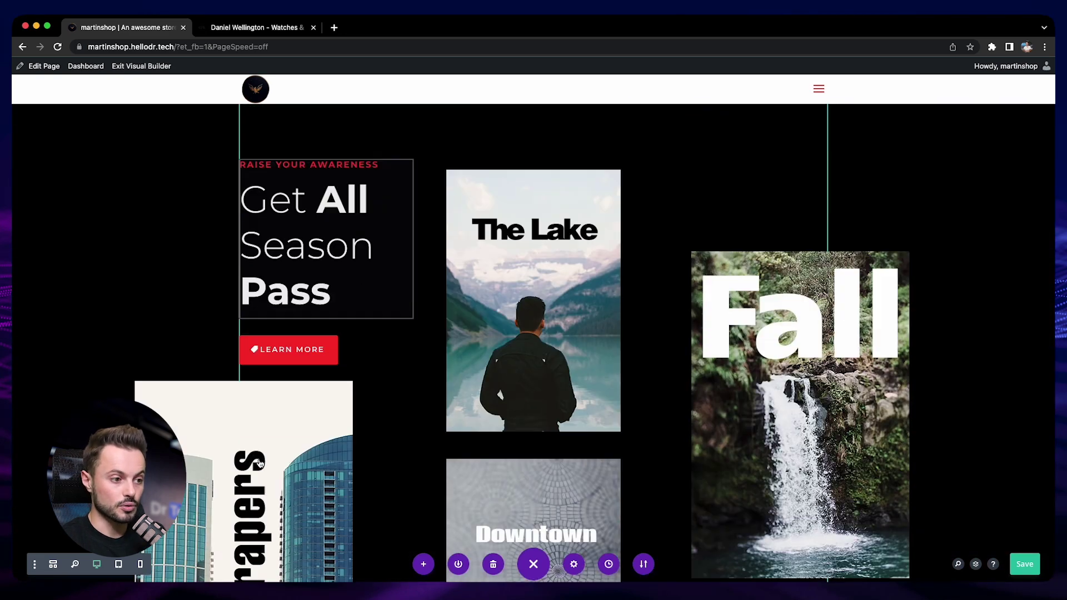
{"action": "scroll", "coordinate": [259, 465], "scroll_direction": "down", "scroll_amount": 2}
{"action": "scroll", "coordinate": [257, 465], "scroll_direction": "up", "scroll_amount": 20}
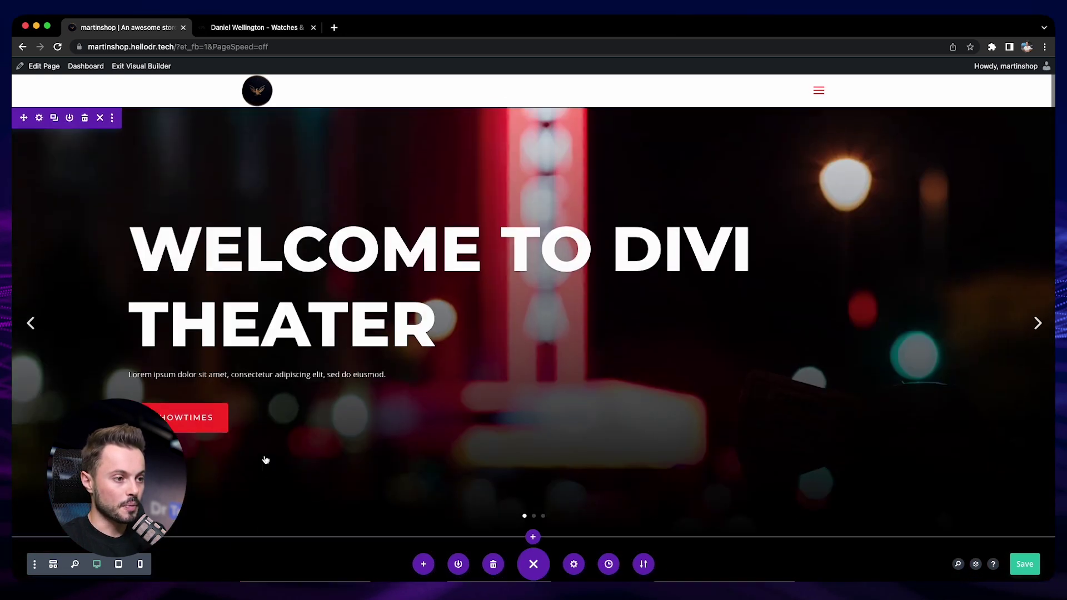
- Compare the Daniel Wellington hero banner and Trending products with the martinshop page's hero and Now Showing sections
{"action": "left_click", "coordinate": [230, 27]}
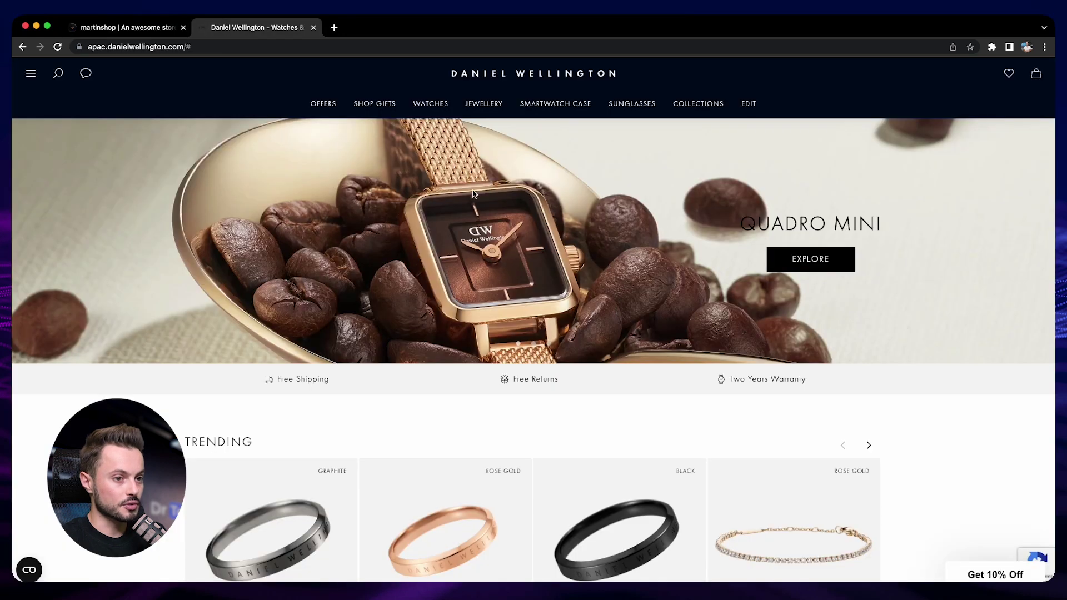
{"action": "left_click", "coordinate": [166, 29]}
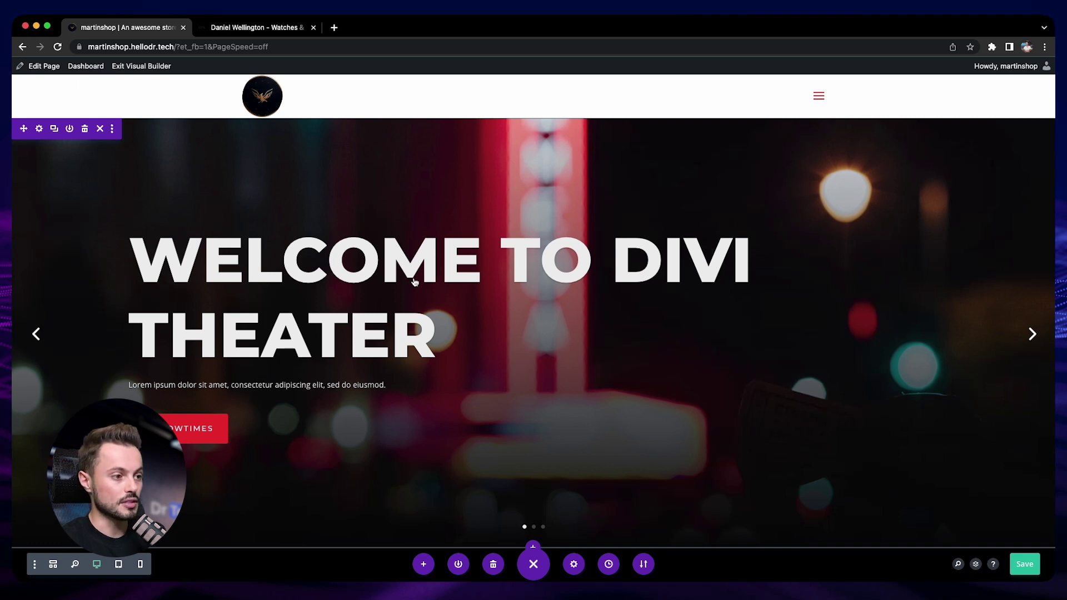
{"action": "scroll", "coordinate": [412, 281], "scroll_direction": "down", "scroll_amount": 3}
{"action": "scroll", "coordinate": [415, 282], "scroll_direction": "down", "scroll_amount": 8}
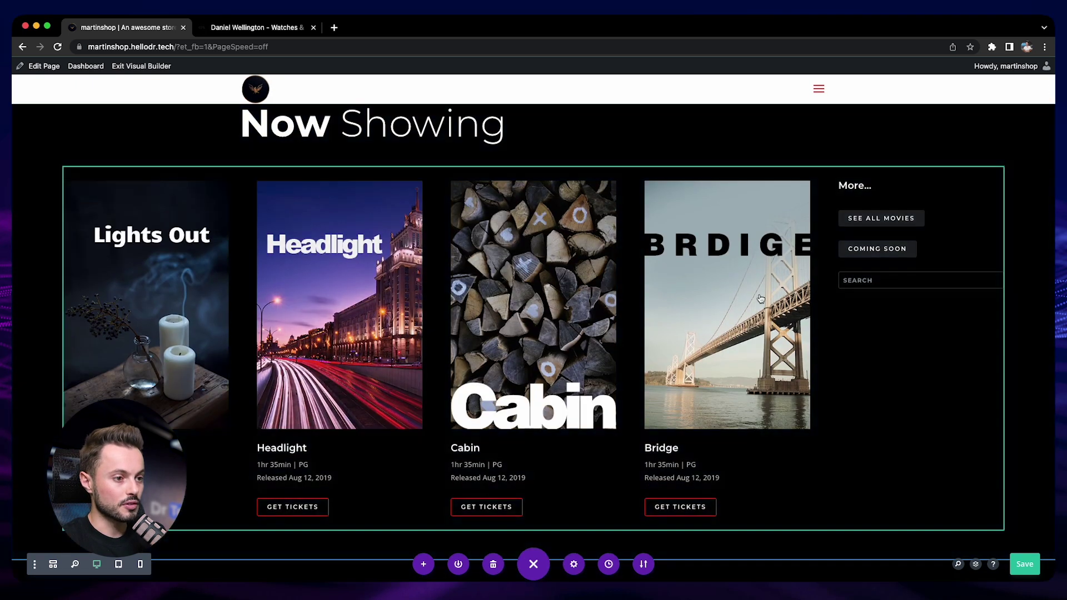
{"action": "left_click", "coordinate": [253, 27]}
{"action": "scroll", "coordinate": [672, 422], "scroll_direction": "down", "scroll_amount": 3}
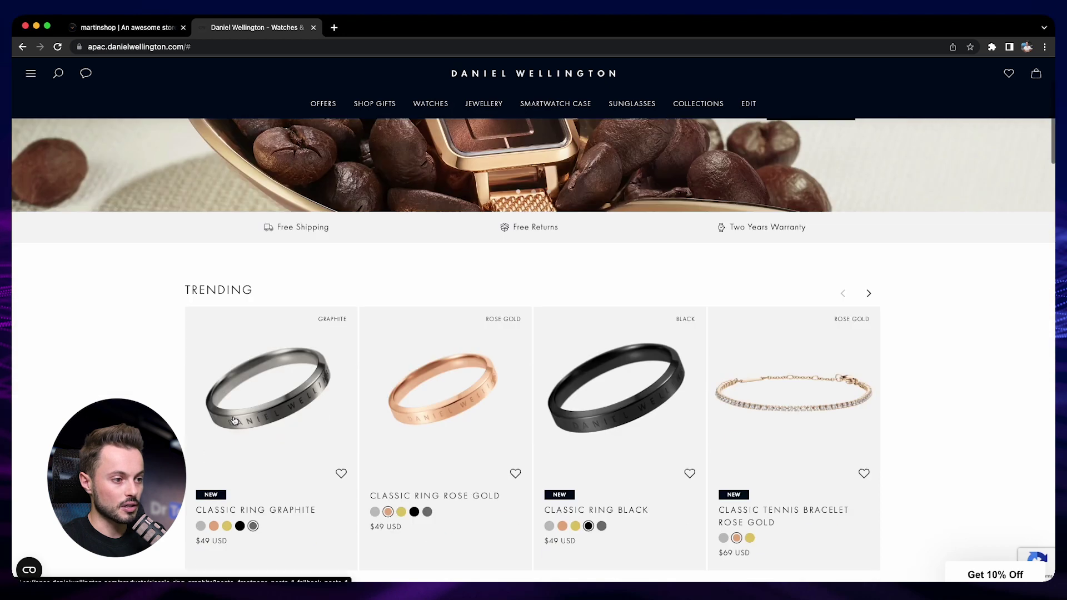
- Compare the martinshop page's theValley Coming Soon section with Daniel Wellington's Say It With Charms section
{"action": "key", "text": "ctrl+shift+Tab"}
{"action": "scroll", "coordinate": [352, 325], "scroll_direction": "down", "scroll_amount": 4}
{"action": "scroll", "coordinate": [351, 325], "scroll_direction": "down", "scroll_amount": 3}
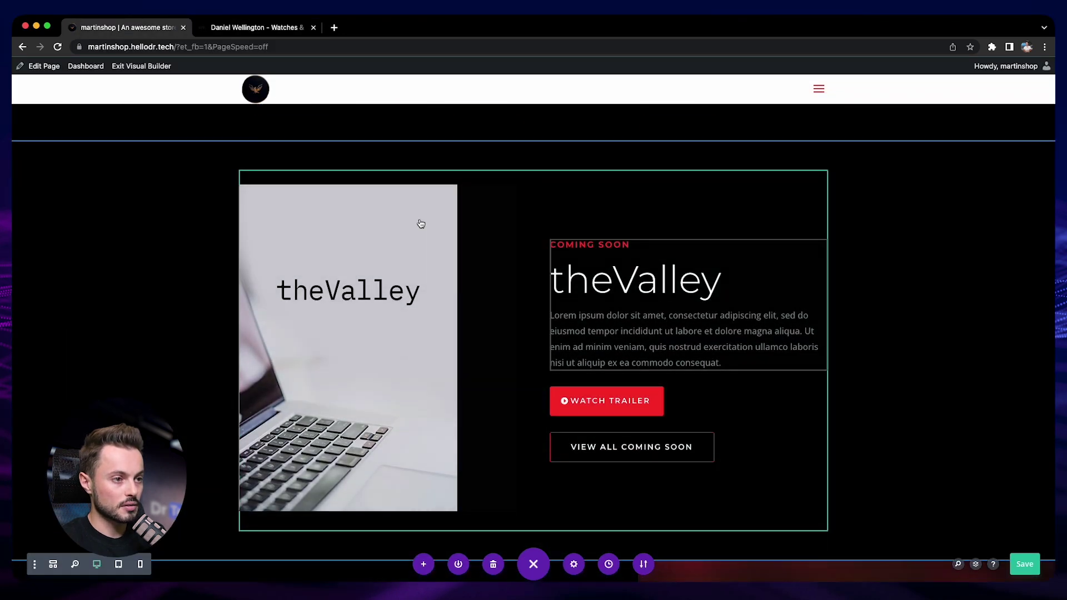
{"action": "left_click", "coordinate": [265, 26]}
{"action": "scroll", "coordinate": [474, 217], "scroll_direction": "down", "scroll_amount": 5}
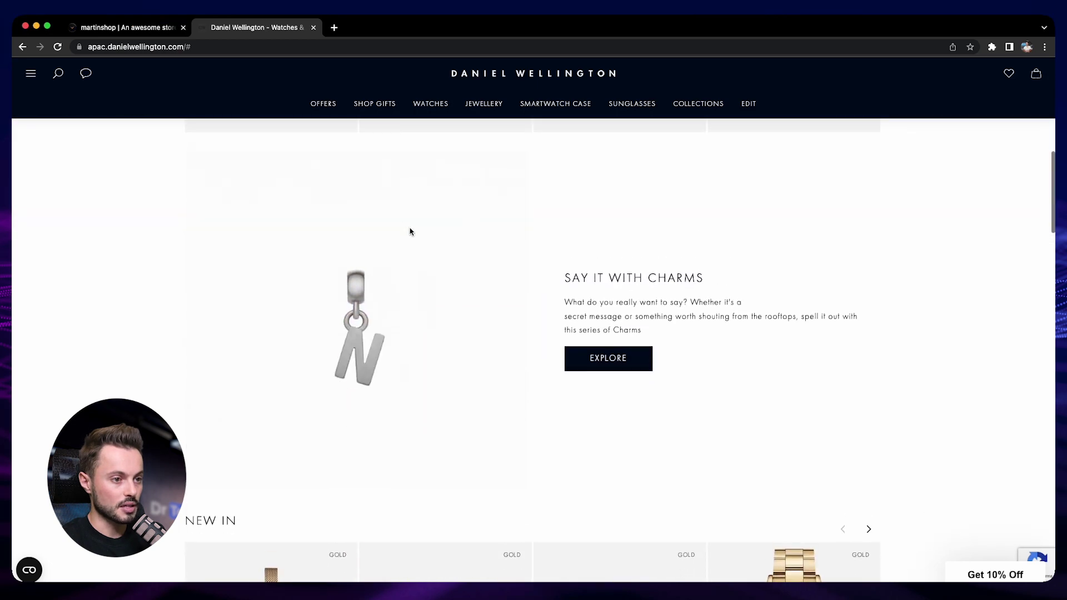
- Delete the See a Movie showtimes section from the martinshop home page
{"action": "left_click", "coordinate": [116, 27]}
{"action": "scroll", "coordinate": [488, 362], "scroll_direction": "down", "scroll_amount": 6}
{"action": "scroll", "coordinate": [389, 289], "scroll_direction": "up", "scroll_amount": 2}
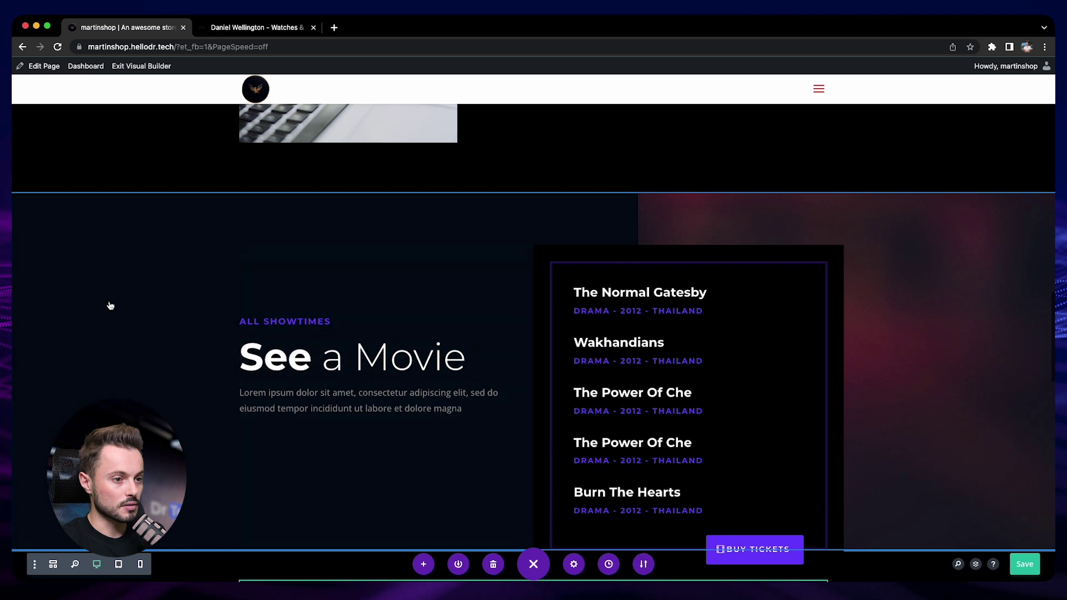
{"action": "left_click", "coordinate": [84, 181]}
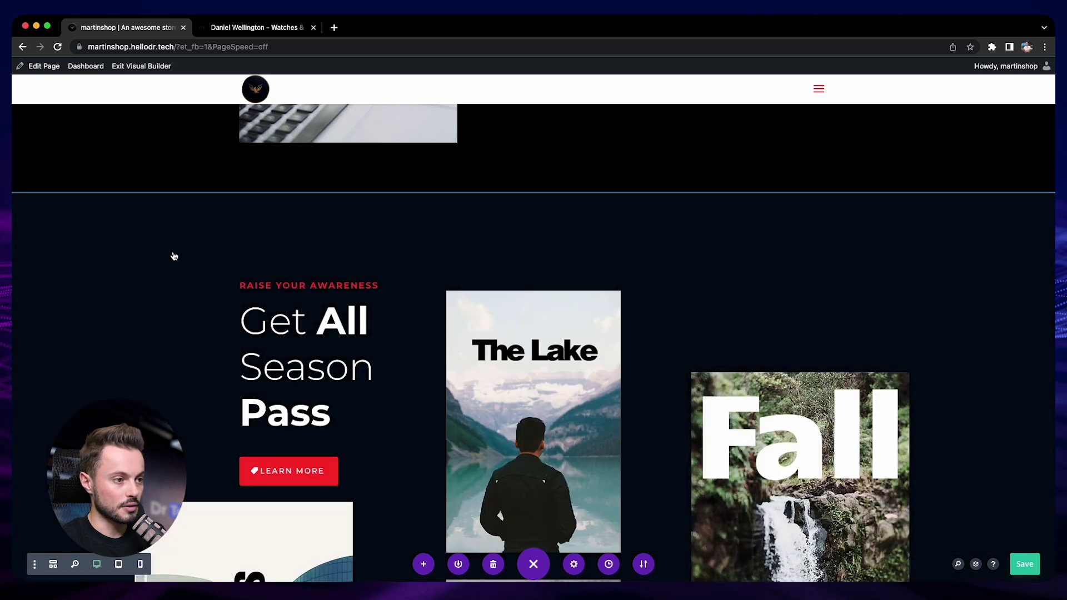
- Compare the martinshop page's Get All Season Pass image section with Daniel Wellington's Most Popular Right Now section
{"action": "scroll", "coordinate": [128, 290], "scroll_direction": "down", "scroll_amount": 2}
{"action": "scroll", "coordinate": [128, 290], "scroll_direction": "down", "scroll_amount": 2}
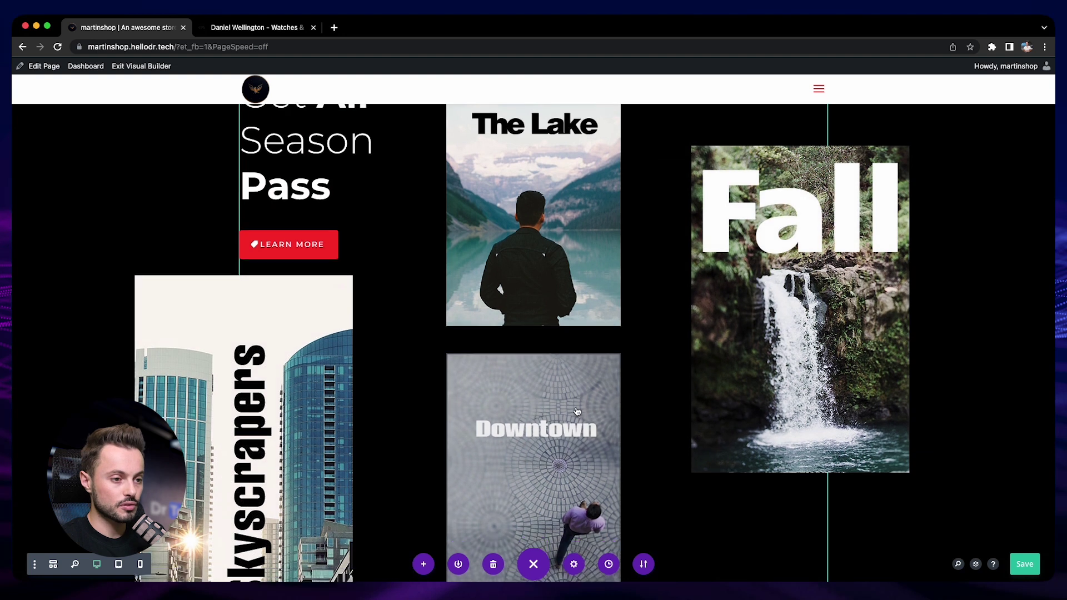
{"action": "scroll", "coordinate": [576, 411], "scroll_direction": "down", "scroll_amount": 5}
{"action": "scroll", "coordinate": [576, 411], "scroll_direction": "down", "scroll_amount": 1}
{"action": "scroll", "coordinate": [264, 404], "scroll_direction": "up", "scroll_amount": 3}
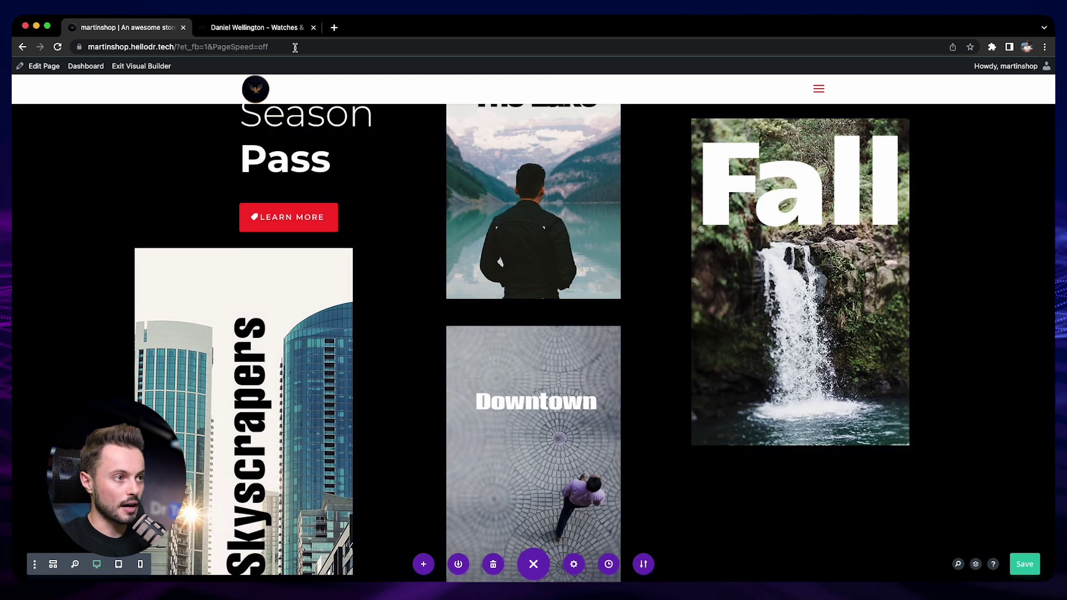
{"action": "left_click", "coordinate": [267, 30]}
{"action": "scroll", "coordinate": [483, 262], "scroll_direction": "down", "scroll_amount": 15}
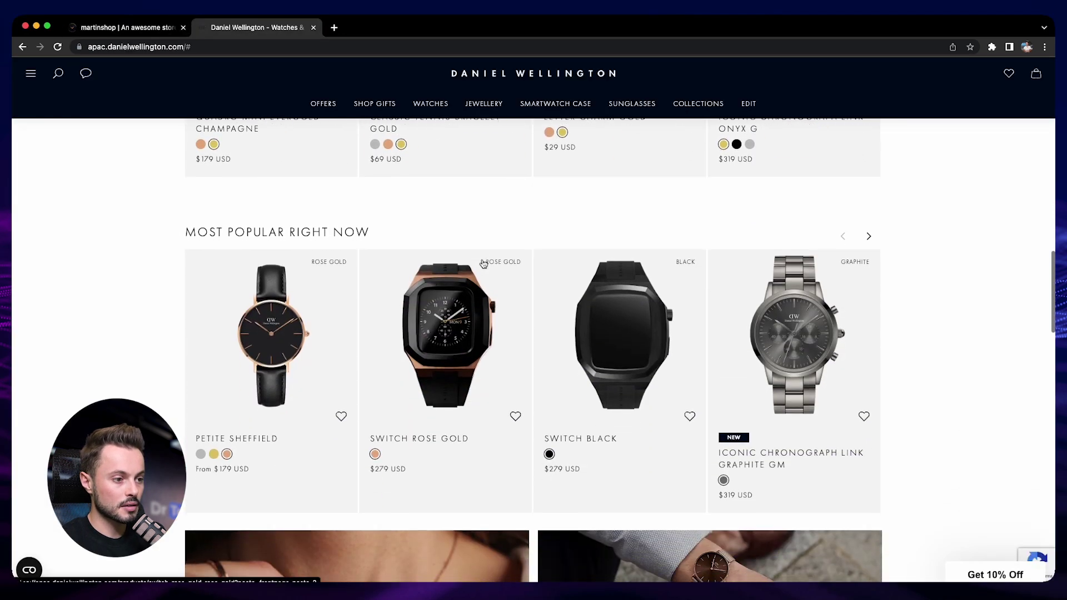
- Compare Daniel Wellington's Looks For Her and Looks For Him banners with the martinshop page's season pass image section and hero
{"action": "scroll", "coordinate": [483, 263], "scroll_direction": "down", "scroll_amount": 2}
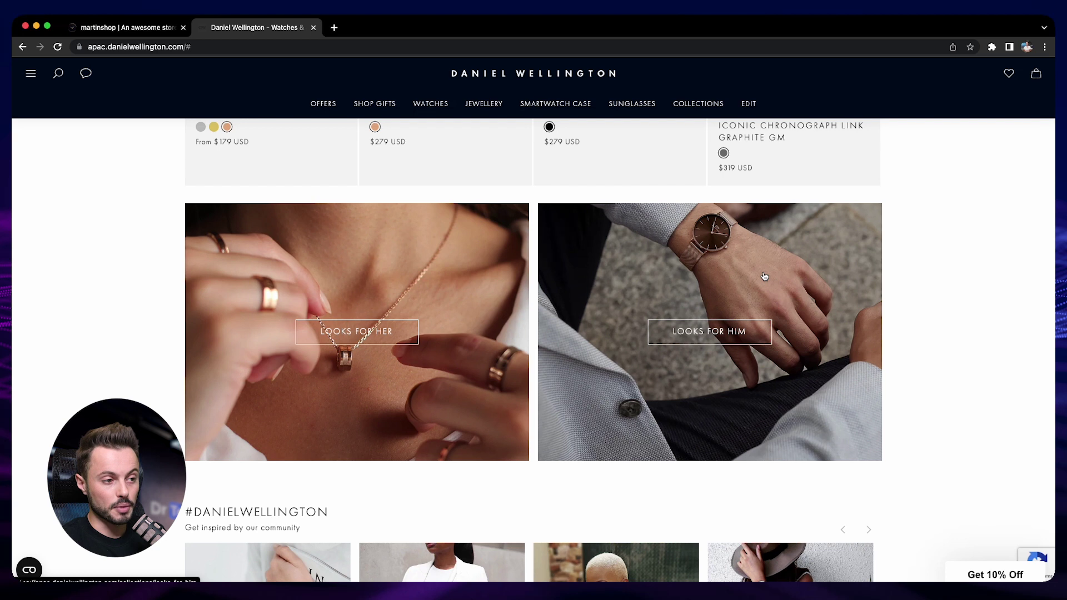
{"action": "left_click", "coordinate": [117, 31]}
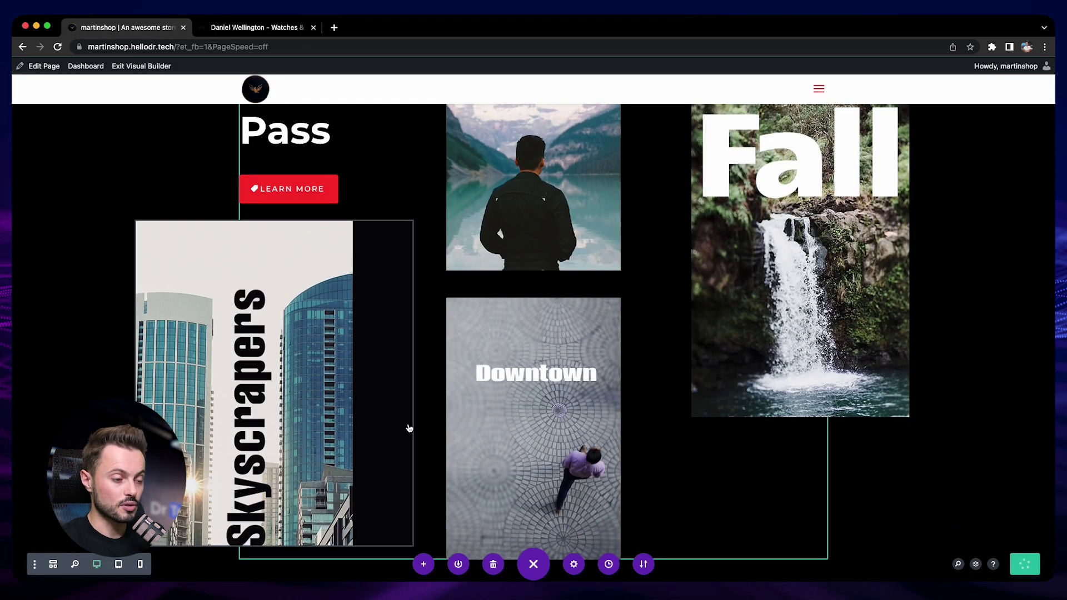
{"action": "scroll", "coordinate": [431, 461], "scroll_direction": "up", "scroll_amount": 15}
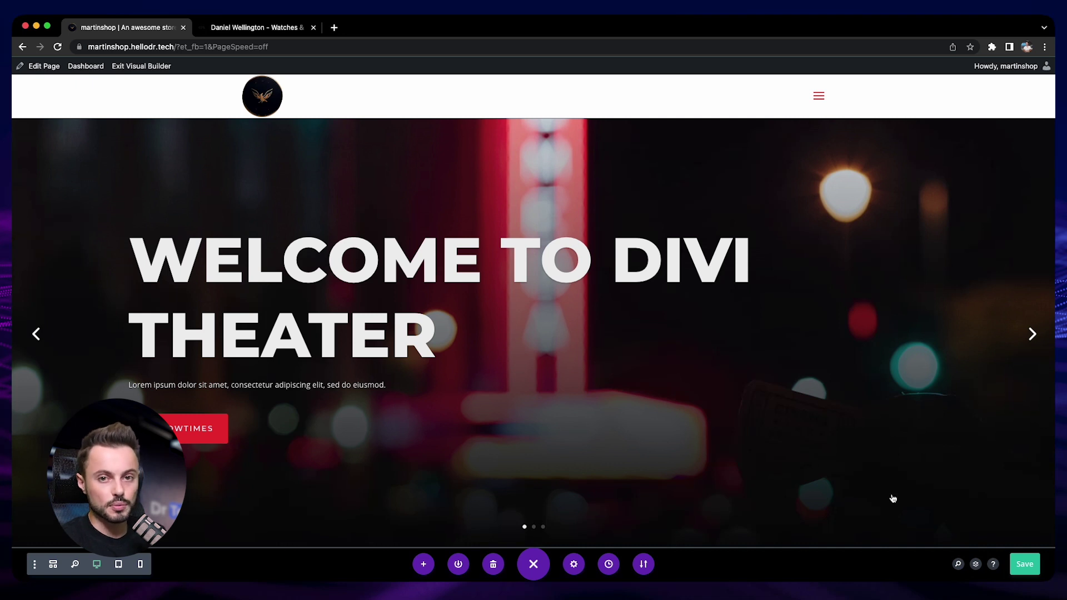
{"action": "scroll", "coordinate": [891, 498], "scroll_direction": "down", "scroll_amount": 3}
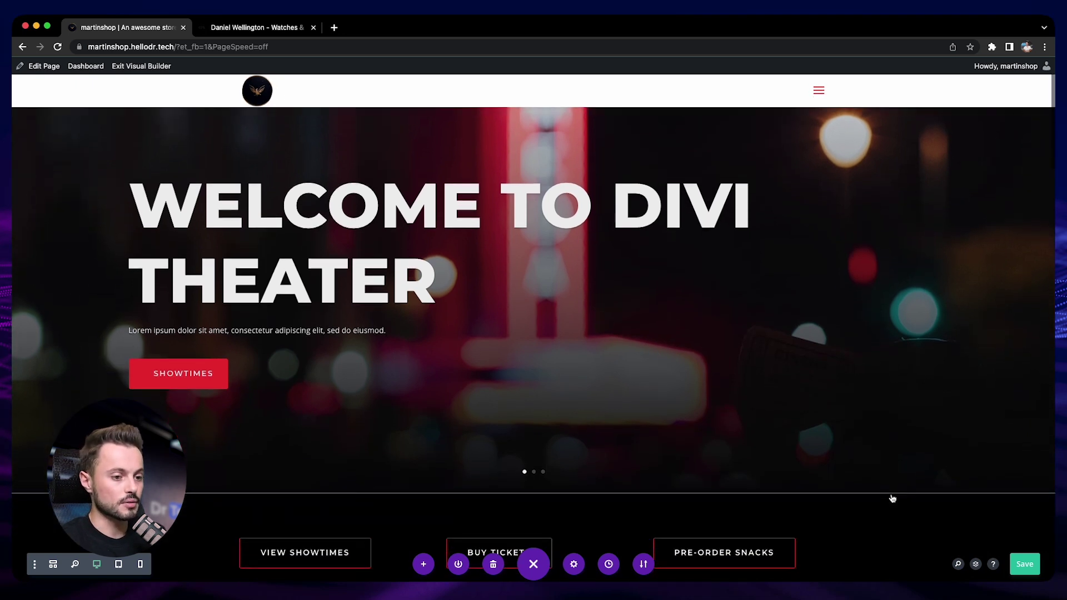
{"action": "scroll", "coordinate": [891, 498], "scroll_direction": "up", "scroll_amount": 3}
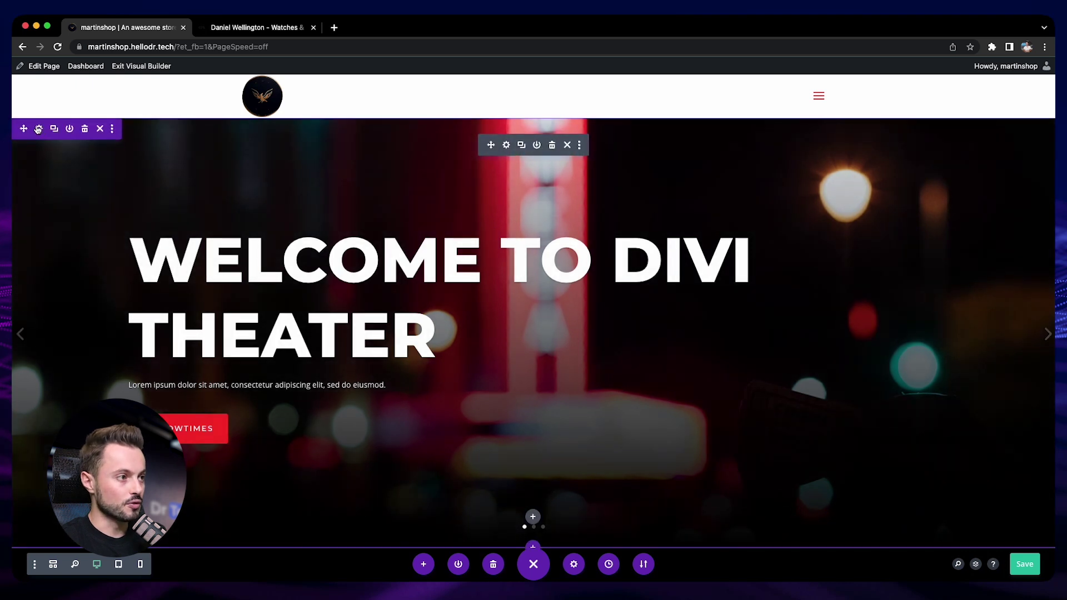
- Delete the Movie Pass Club and Pre Order Refreshments slides from the hero's fullwidth slider
{"action": "left_click", "coordinate": [332, 250]}
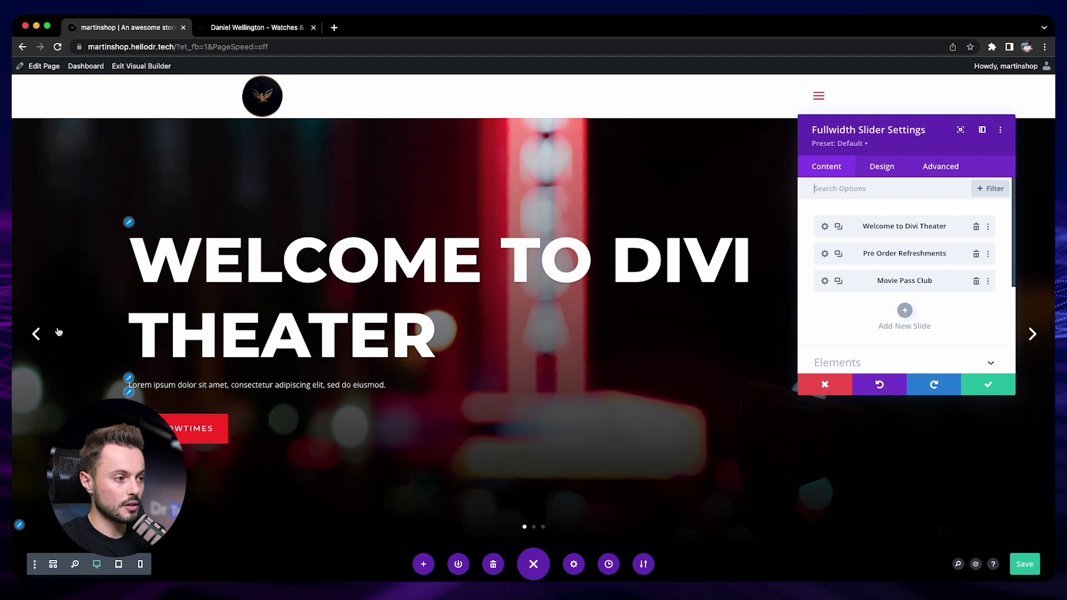
{"action": "left_click_drag", "start_coordinate": [911, 124], "coordinate": [777, 159]}
{"action": "left_click", "coordinate": [1031, 336]}
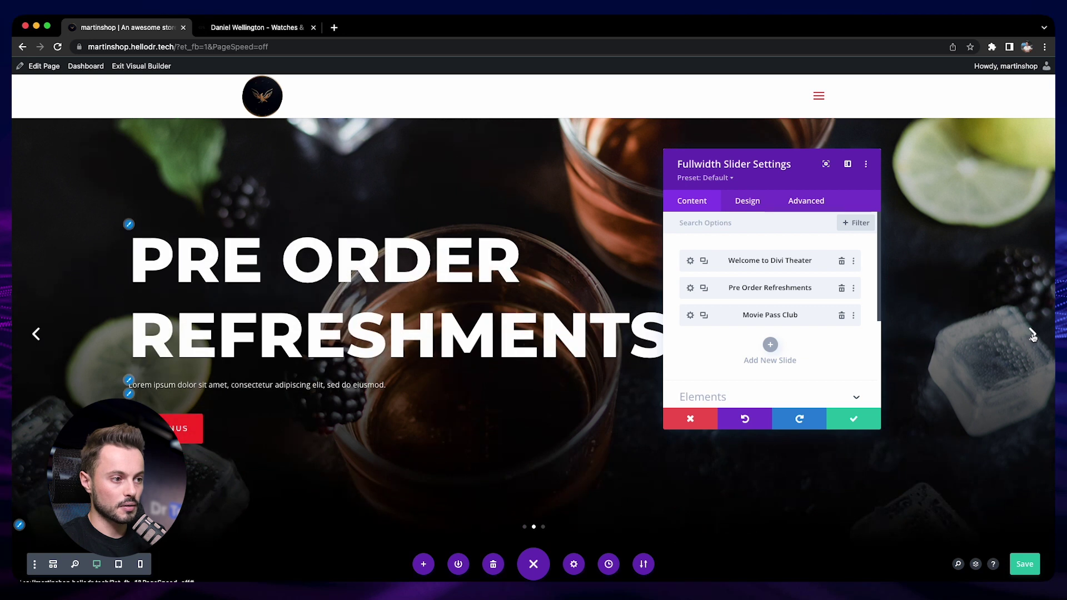
{"action": "left_click", "coordinate": [1032, 336]}
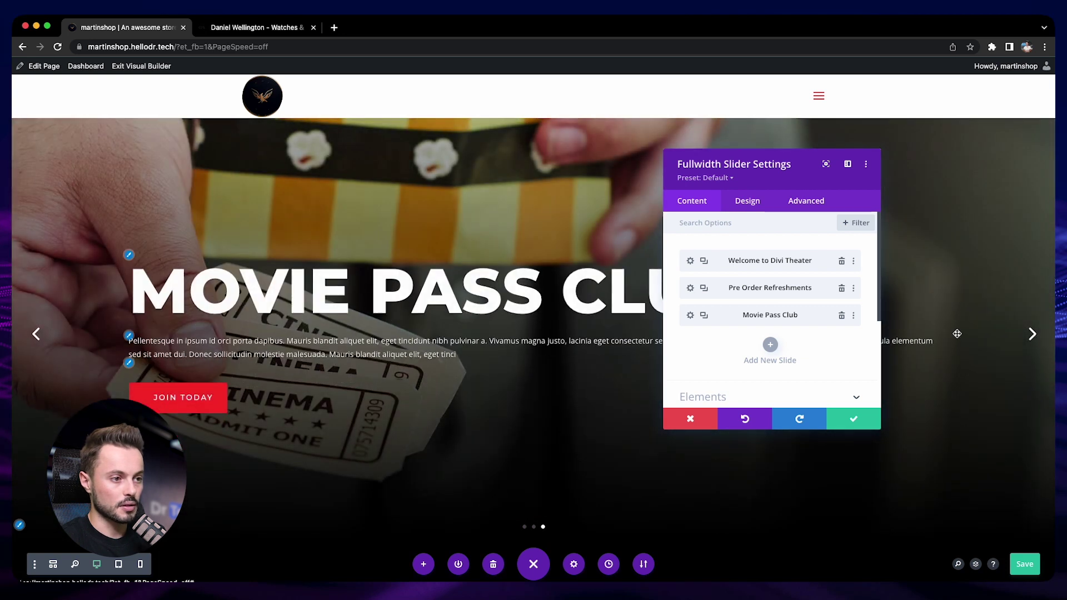
{"action": "left_click", "coordinate": [841, 316]}
{"action": "left_click", "coordinate": [841, 289]}
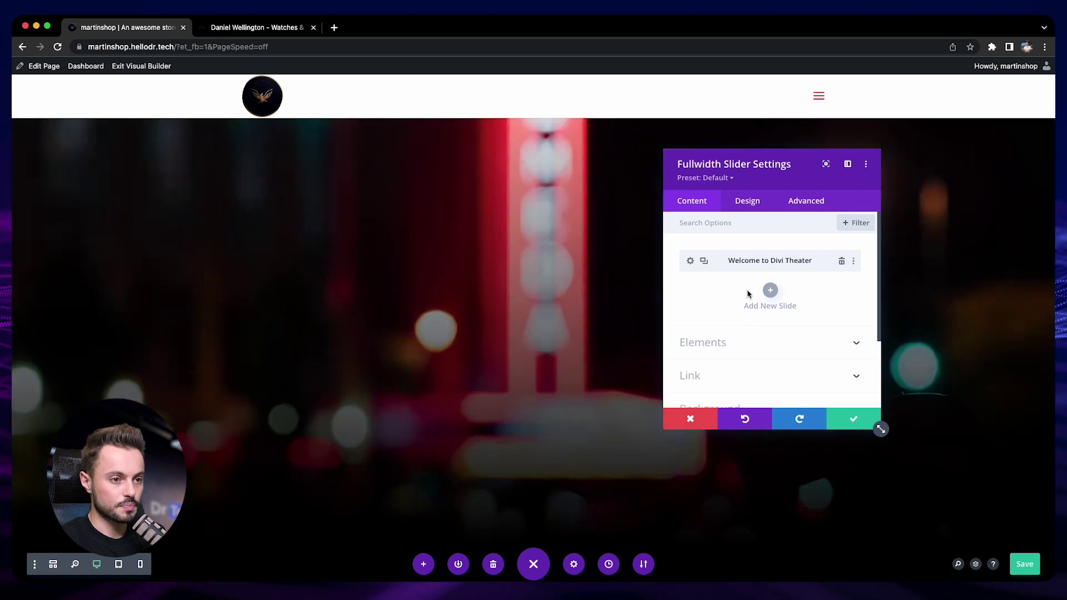
- Change the remaining hero slide's title to "Timeless Elegance"
{"action": "left_click", "coordinate": [689, 261]}
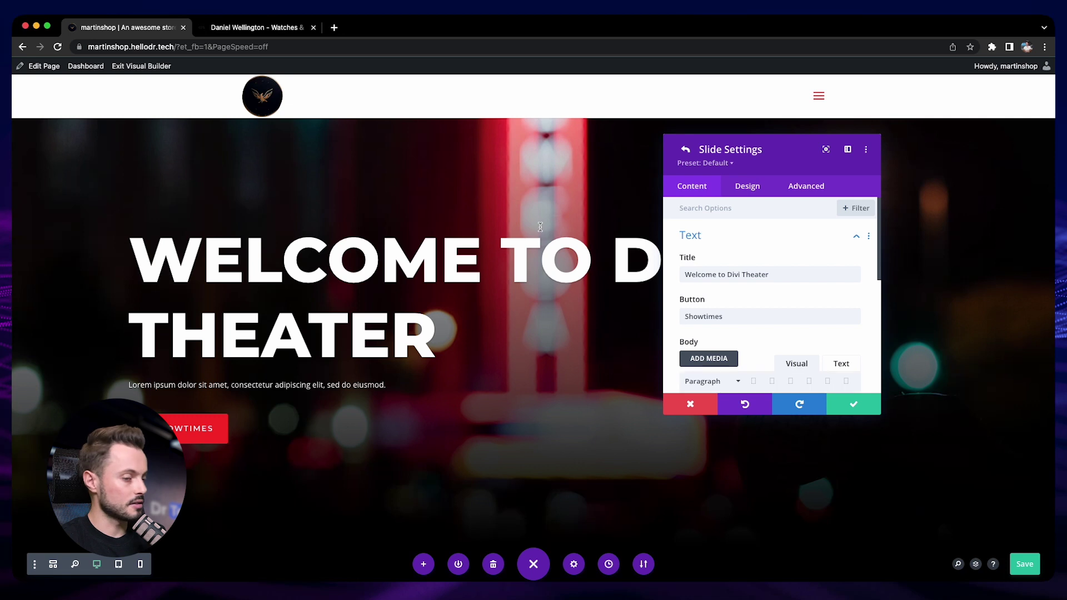
{"action": "triple_click", "coordinate": [763, 277]}
{"action": "type", "text": "T"}
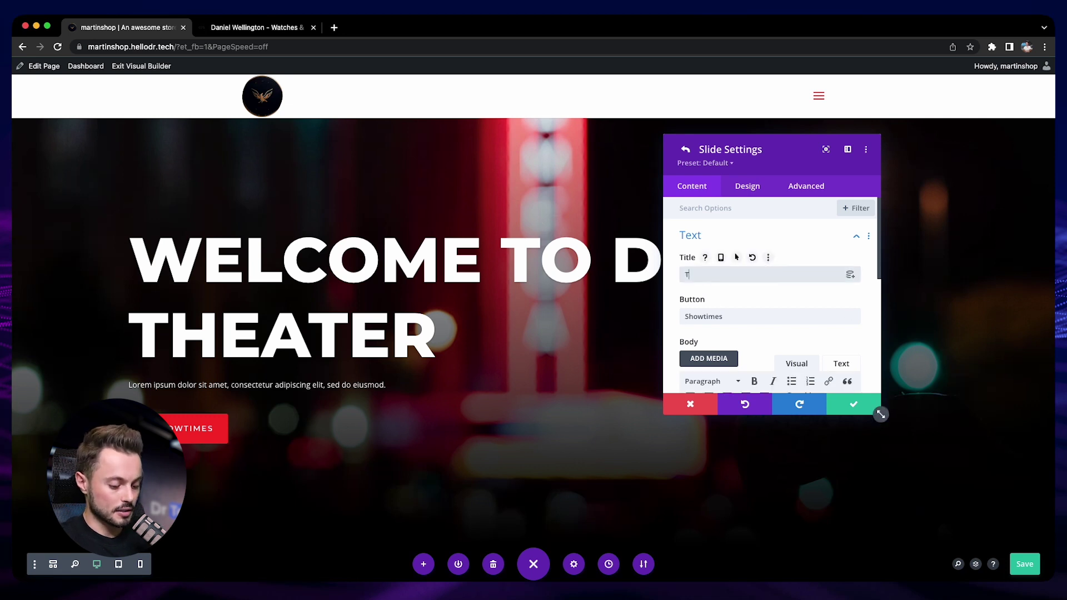
{"action": "type", "text": "imeless Elegance"}
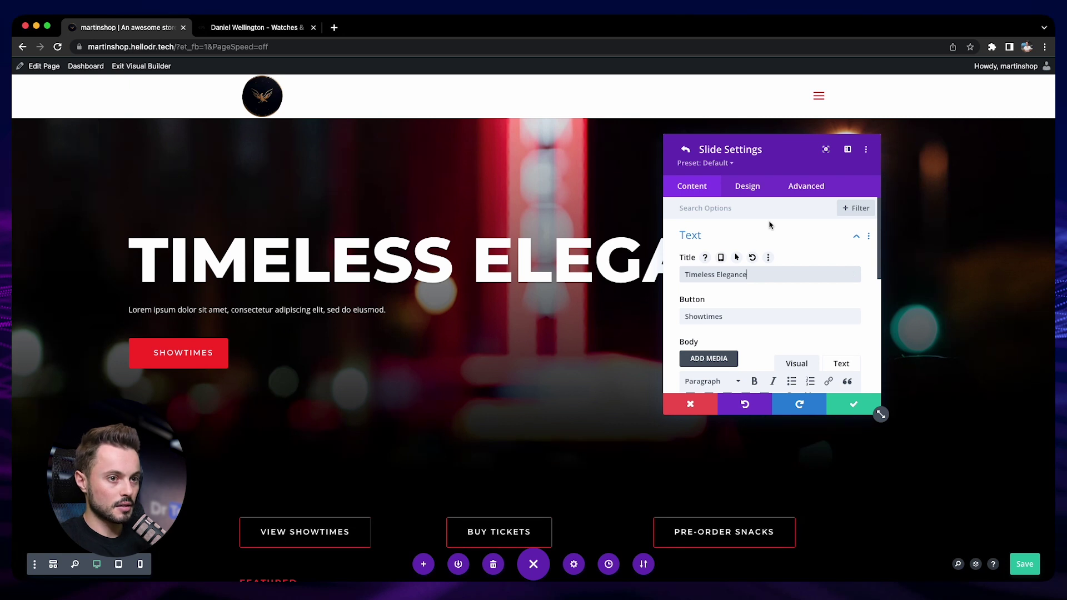
- Replace the slide's body text with "Maximilian Black, a luxurious story hapenning on your wrist"
{"action": "left_click_drag", "start_coordinate": [777, 157], "coordinate": [886, 175]}
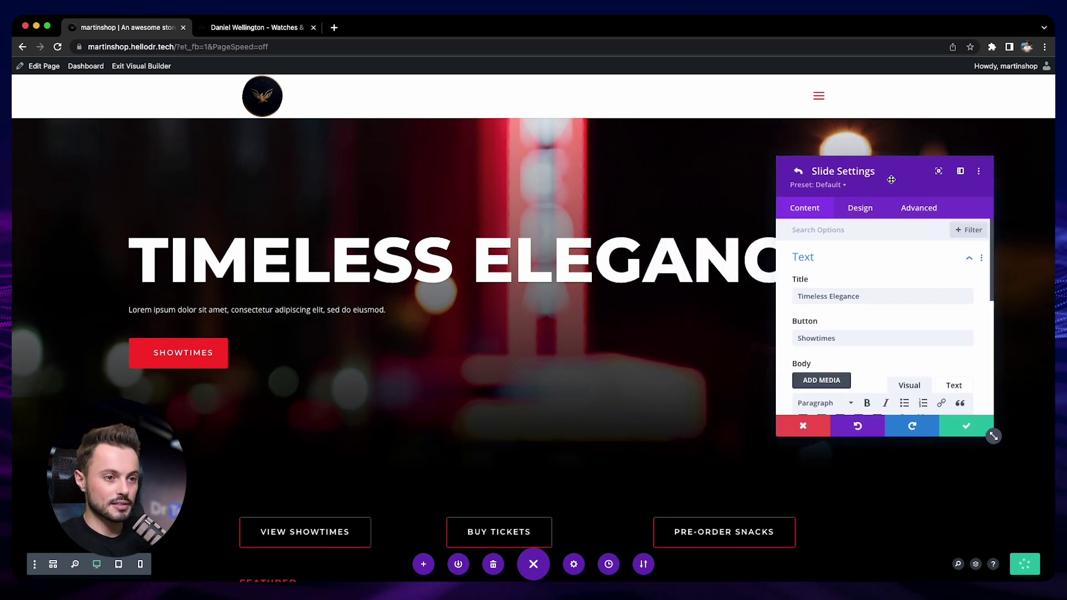
{"action": "scroll", "coordinate": [877, 333], "scroll_direction": "down", "scroll_amount": 3}
{"action": "left_click_drag", "start_coordinate": [915, 354], "coordinate": [766, 343]}
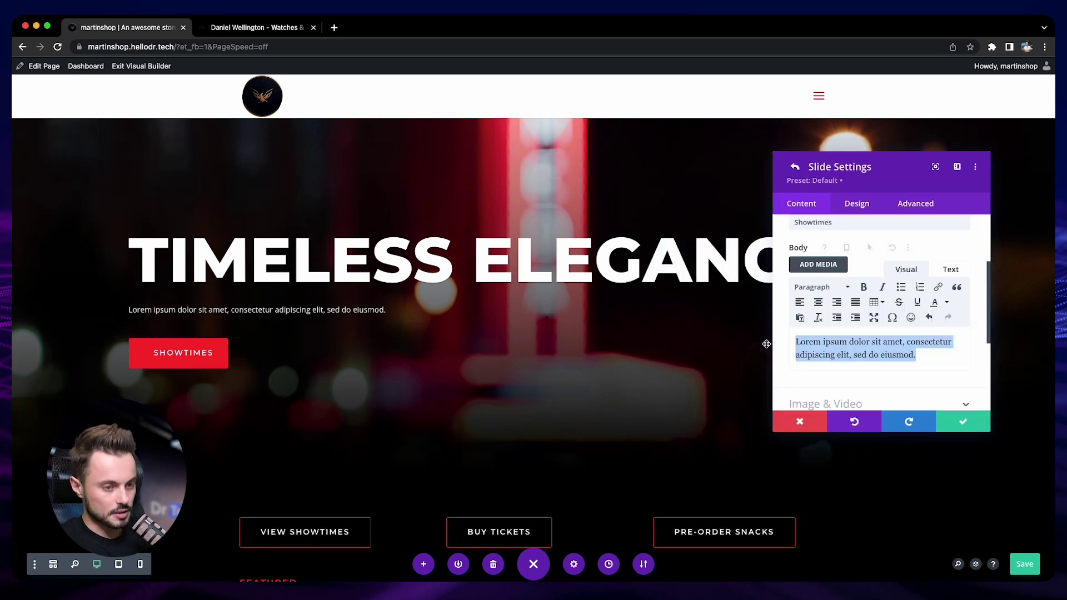
{"action": "type", "text": "Maximilian Black, a luxurious story hapenning on your wrist"}
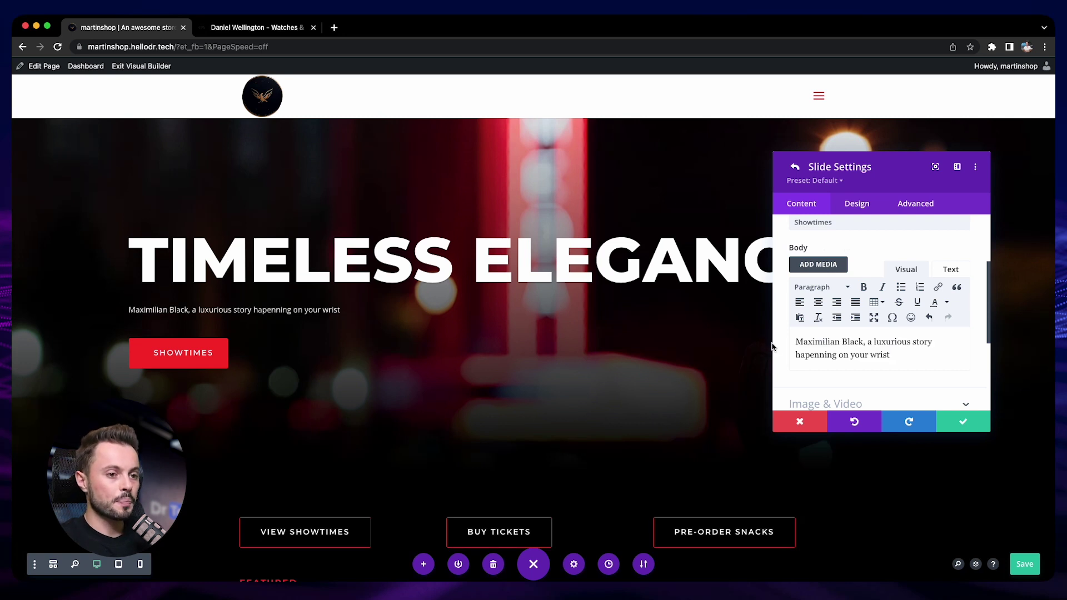
- Remove the Showtimes button from the hero slide by clearing its button text
{"action": "scroll", "coordinate": [781, 345], "scroll_direction": "up", "scroll_amount": 1}
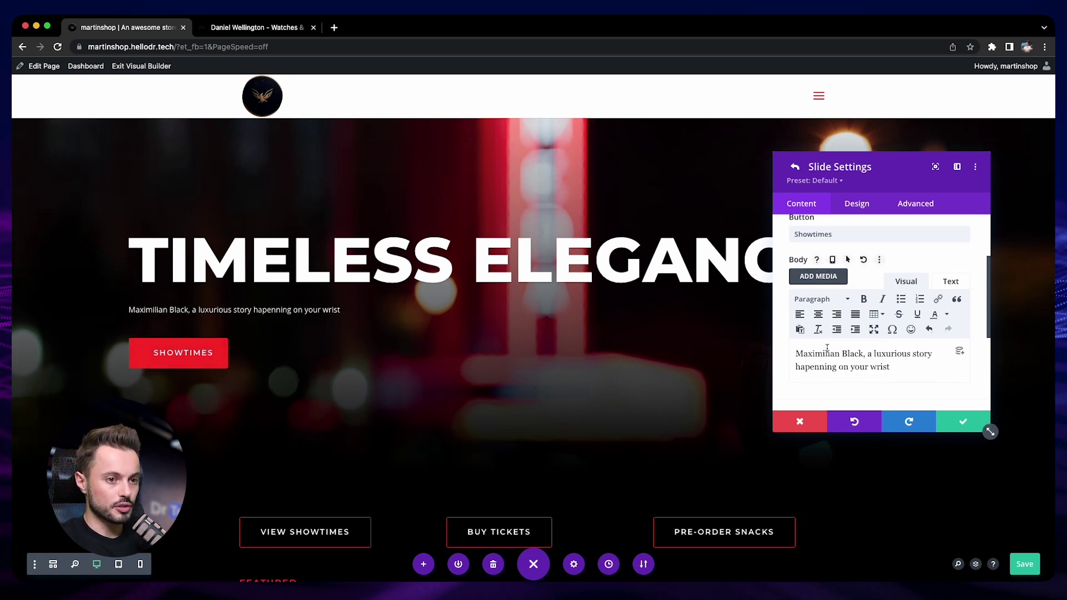
{"action": "scroll", "coordinate": [827, 348], "scroll_direction": "up", "scroll_amount": 3}
{"action": "double_click", "coordinate": [814, 317]}
{"action": "key", "text": "BackSpace"}
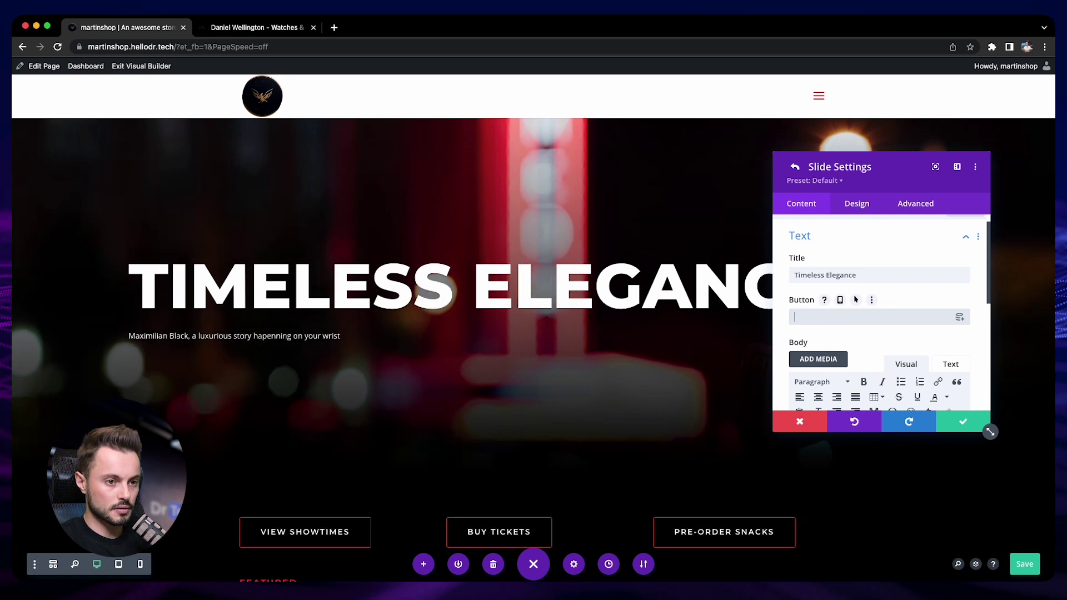
- Replace the Timeless Elegance slide's background image with the gold skeleton watch photo
{"action": "scroll", "coordinate": [785, 322], "scroll_direction": "down", "scroll_amount": 1}
{"action": "scroll", "coordinate": [785, 322], "scroll_direction": "down", "scroll_amount": 2}
{"action": "scroll", "coordinate": [785, 264], "scroll_direction": "down", "scroll_amount": 4}
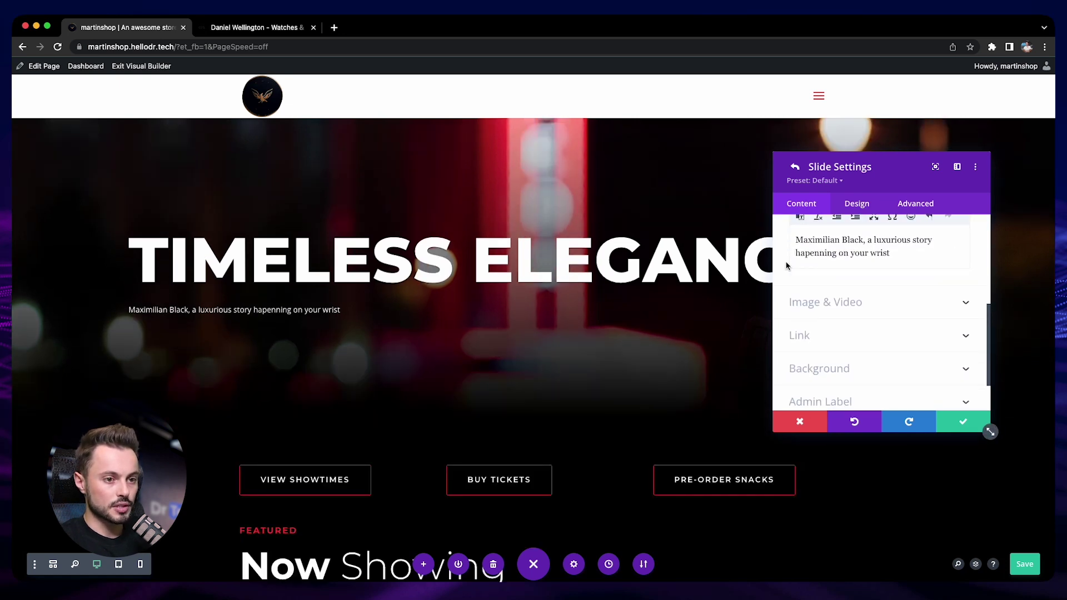
{"action": "left_click", "coordinate": [852, 367]}
{"action": "left_click", "coordinate": [865, 256]}
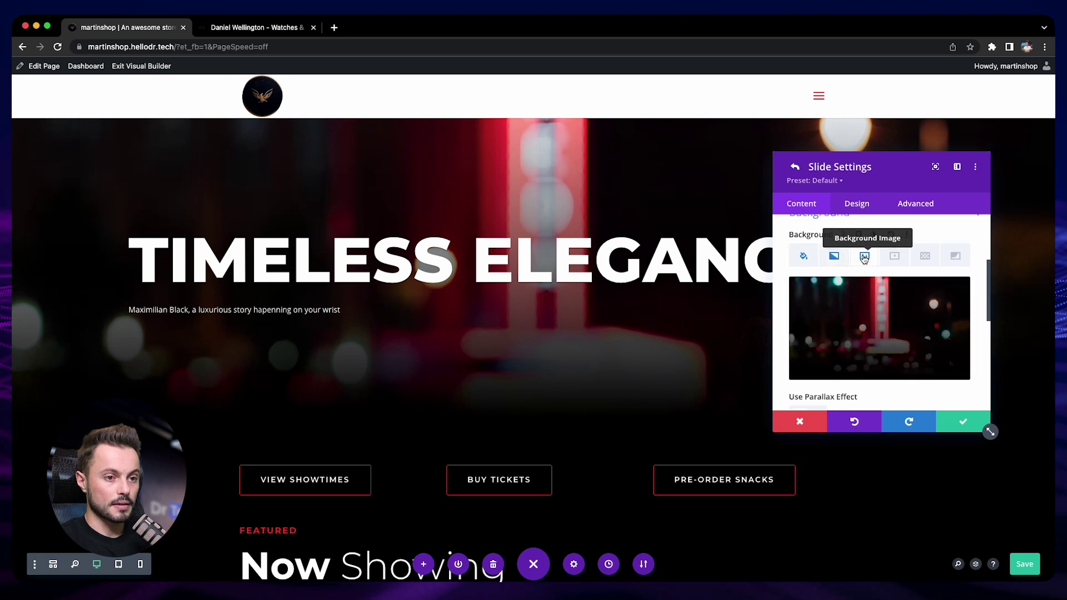
{"action": "left_click", "coordinate": [949, 296]}
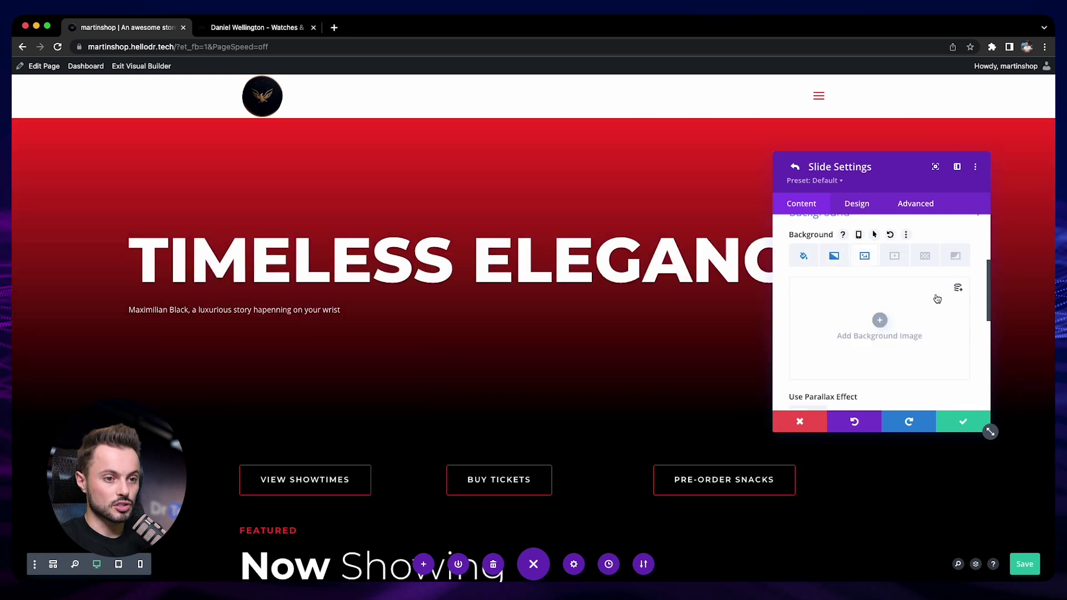
{"action": "left_click", "coordinate": [880, 318]}
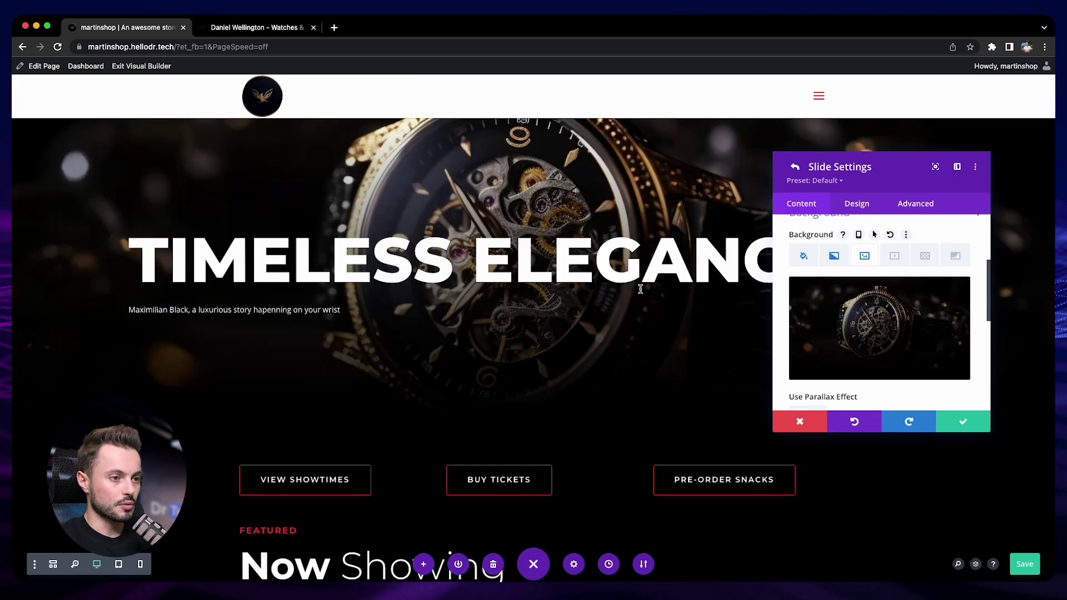
- Increase the slide's body text size to 21px
{"action": "left_click_drag", "start_coordinate": [893, 177], "coordinate": [896, 312]}
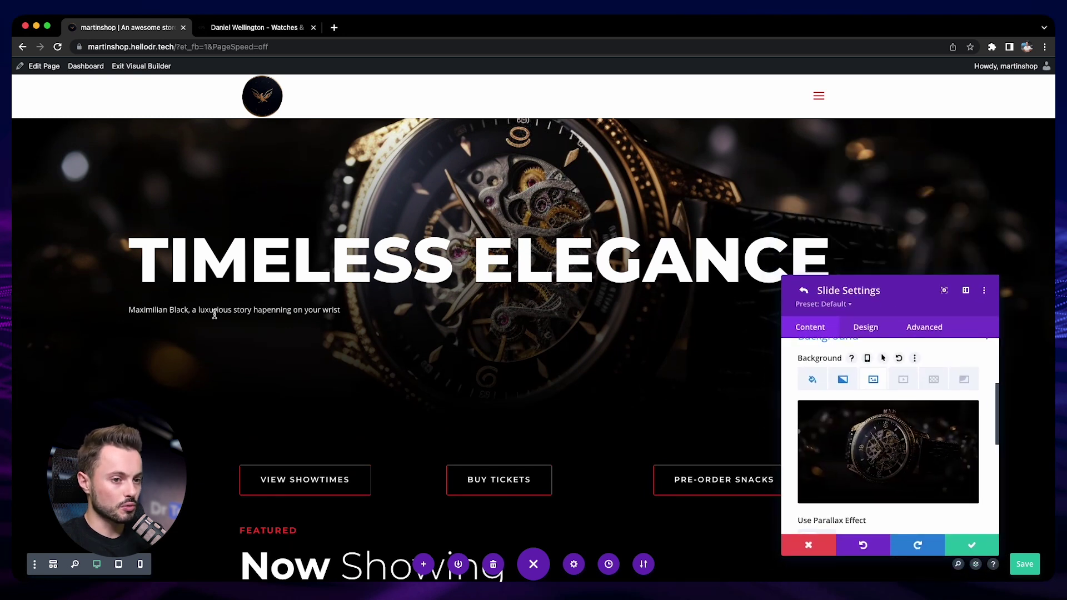
{"action": "left_click", "coordinate": [865, 327]}
{"action": "left_click_drag", "start_coordinate": [905, 289], "coordinate": [907, 230]}
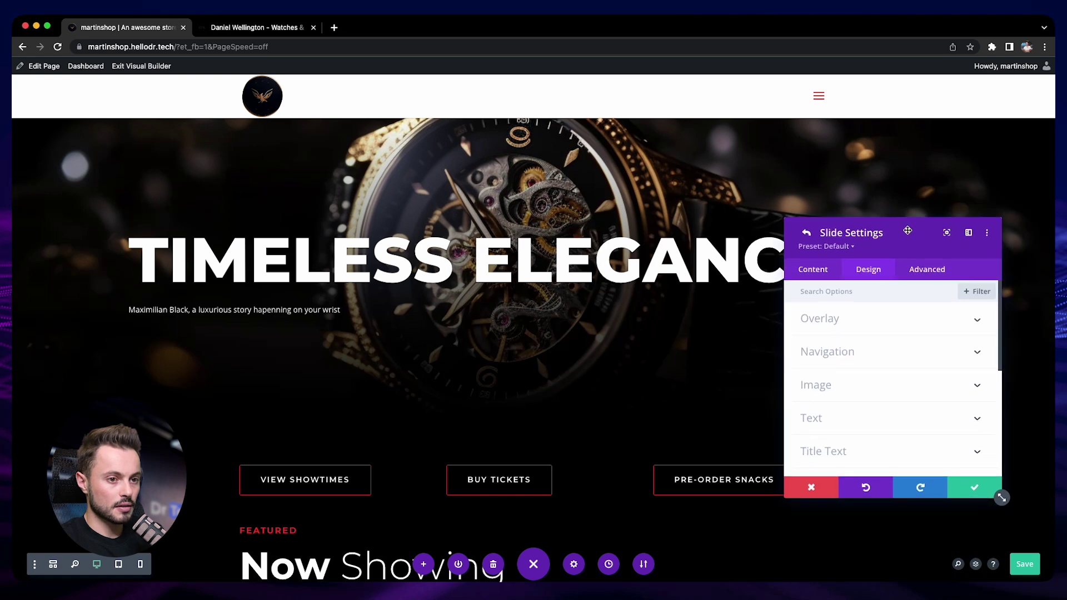
{"action": "scroll", "coordinate": [816, 384], "scroll_direction": "down", "scroll_amount": 3}
{"action": "left_click", "coordinate": [795, 312]}
{"action": "scroll", "coordinate": [793, 313], "scroll_direction": "down", "scroll_amount": 3}
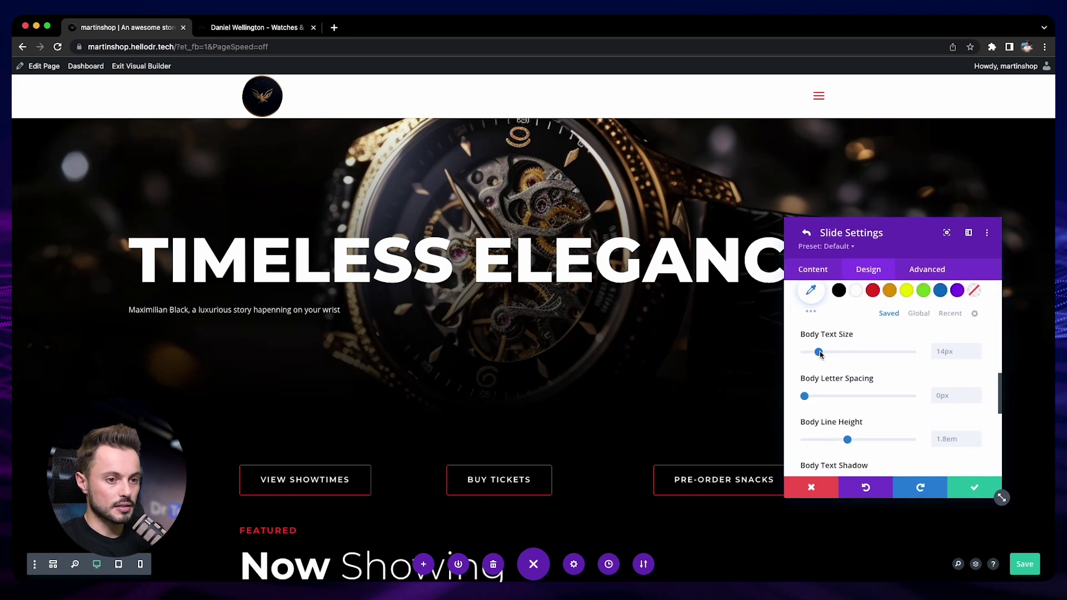
{"action": "left_click_drag", "start_coordinate": [820, 353], "coordinate": [827, 354]}
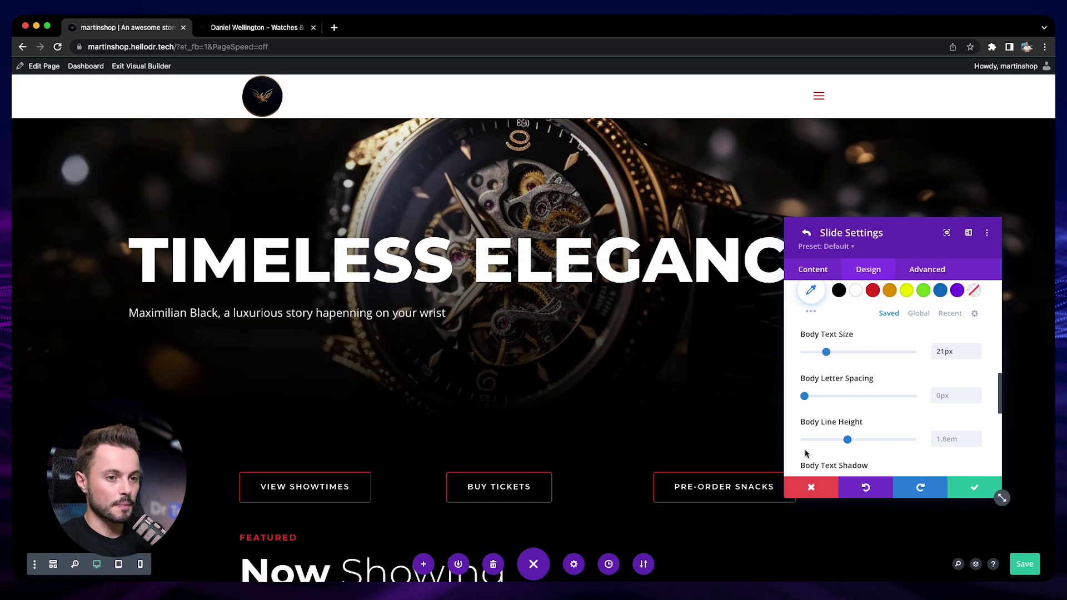
- Duplicate the Timeless Elegance slide and replace the copy's background image with Watch-16-9.png
{"action": "left_click", "coordinate": [807, 232]}
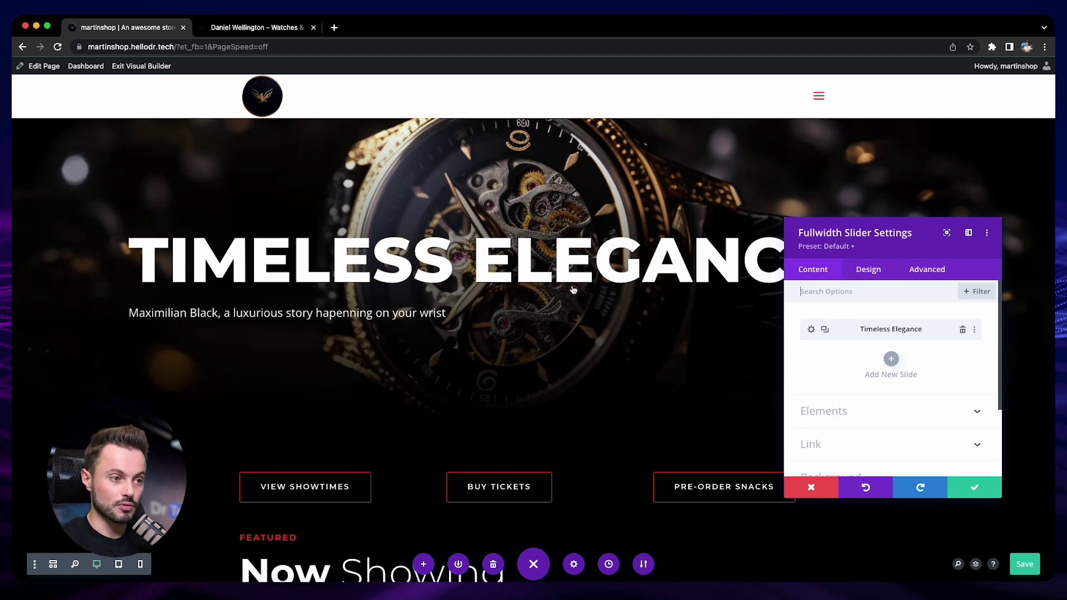
{"action": "left_click", "coordinate": [825, 330]}
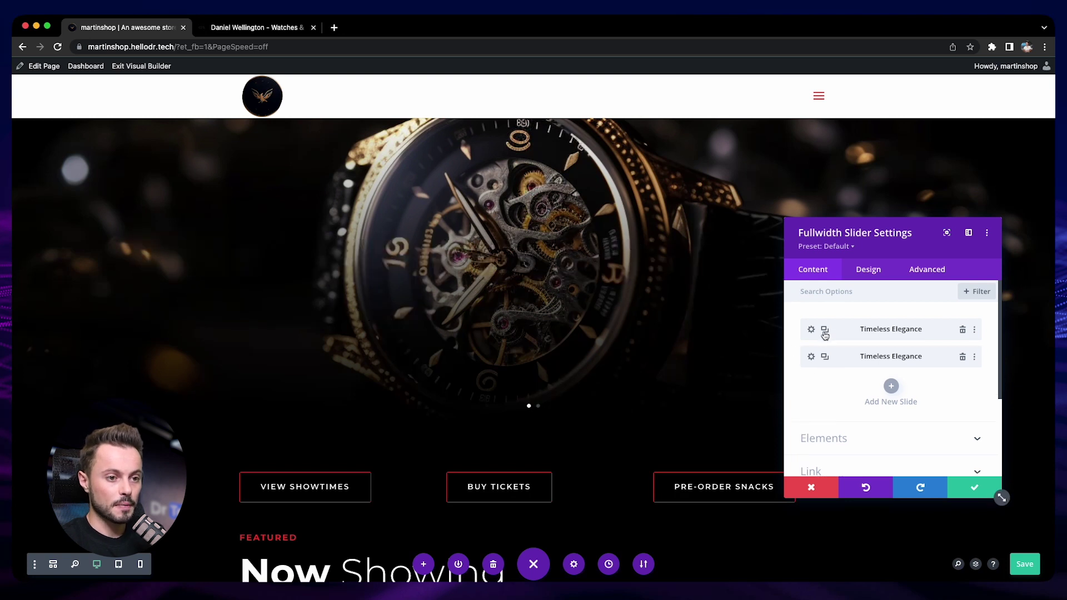
{"action": "left_click", "coordinate": [811, 356]}
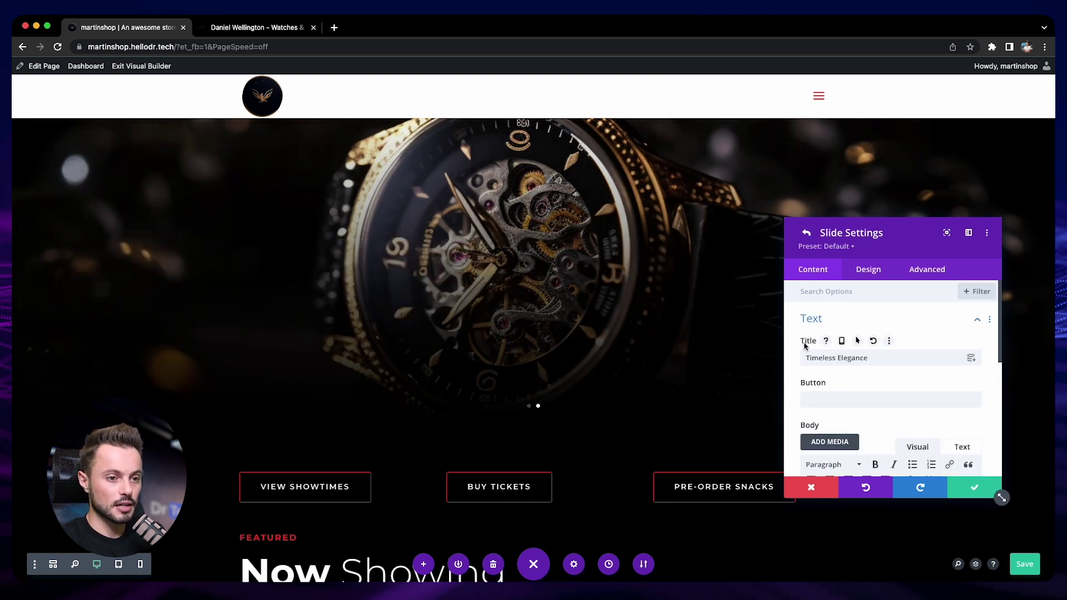
{"action": "scroll", "coordinate": [794, 349], "scroll_direction": "down", "scroll_amount": 5}
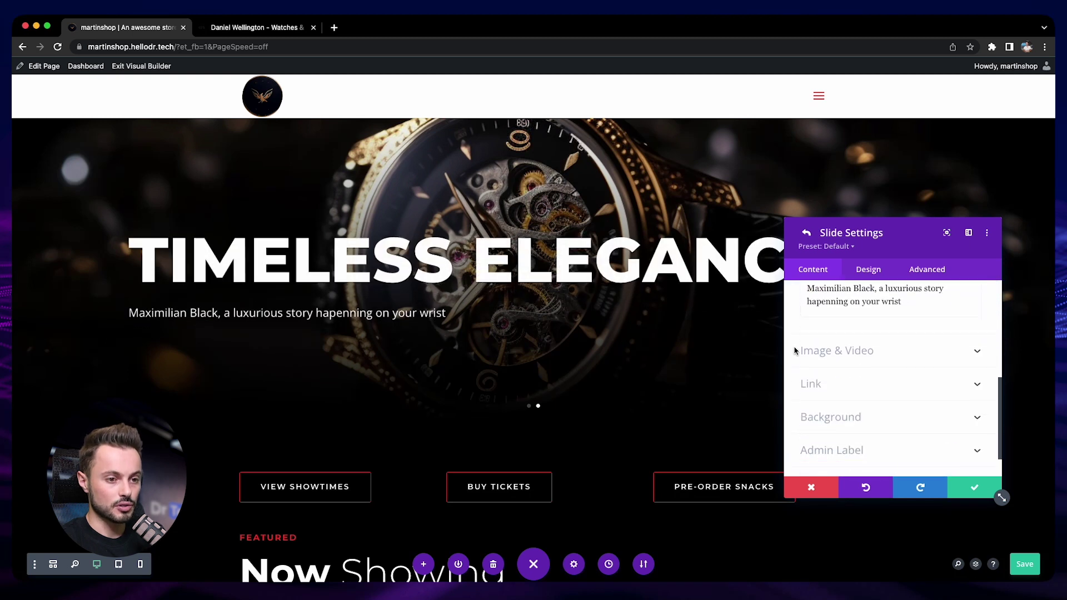
{"action": "left_click", "coordinate": [828, 377]}
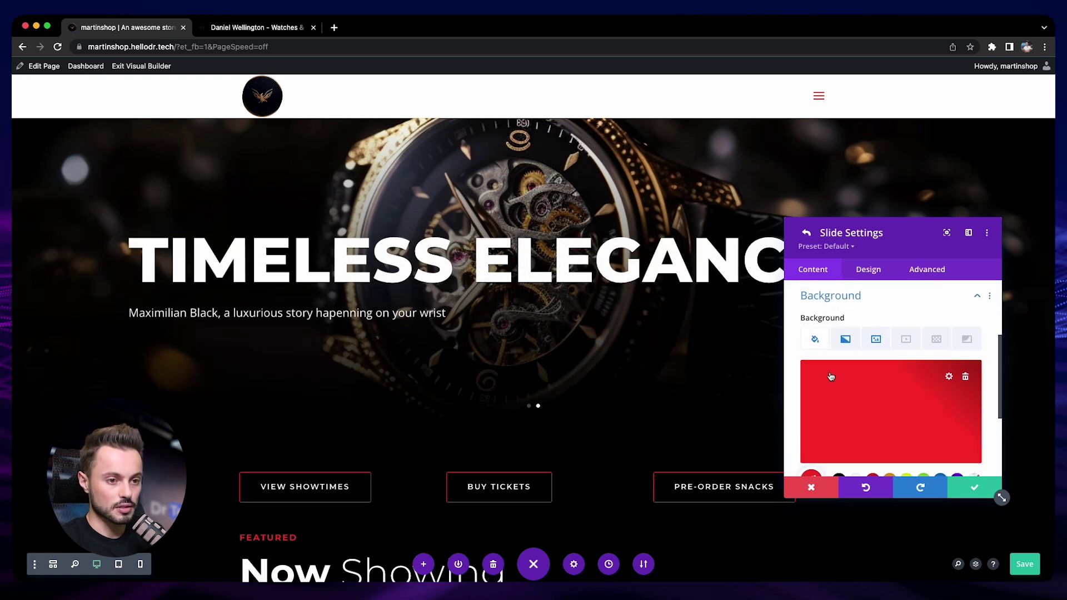
{"action": "left_click", "coordinate": [882, 347]}
{"action": "left_click", "coordinate": [882, 392]}
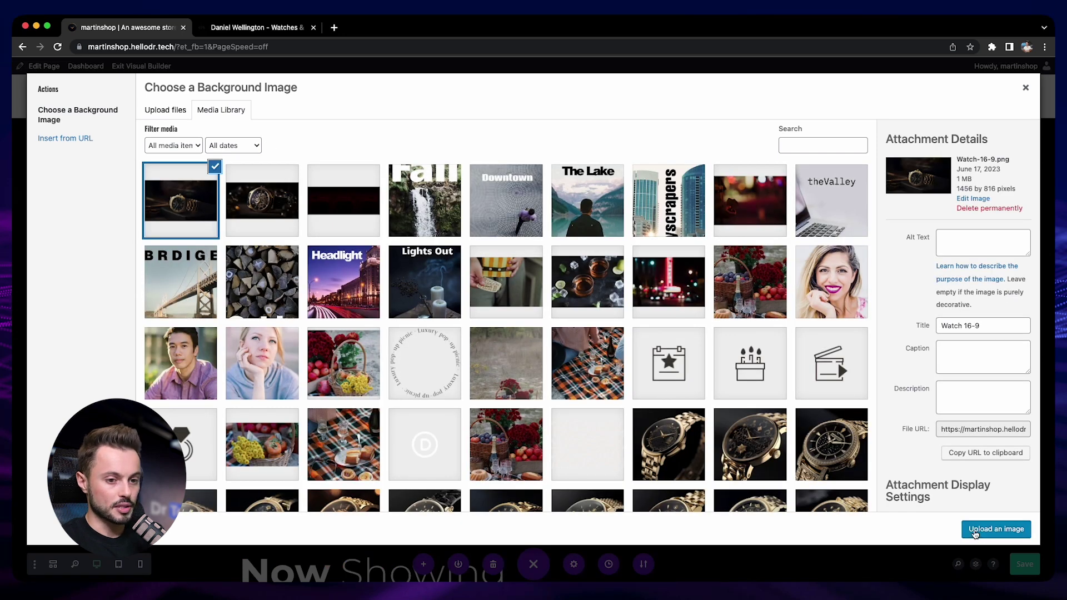
{"action": "left_click", "coordinate": [995, 531]}
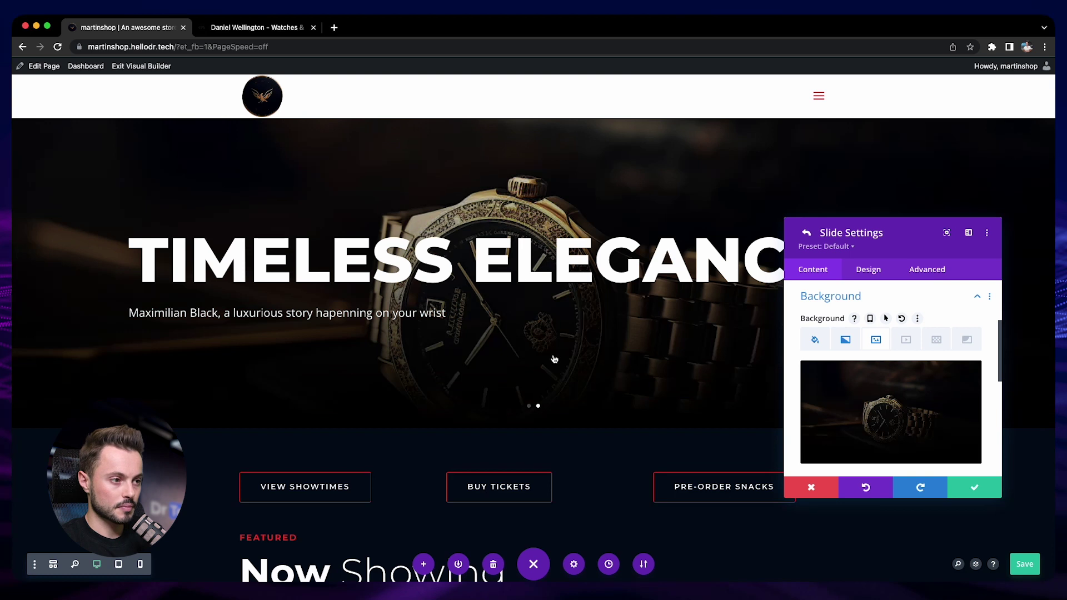
- Preview both hero slides and apply the slider settings
{"action": "scroll", "coordinate": [548, 355], "scroll_direction": "down", "scroll_amount": 3}
{"action": "scroll", "coordinate": [547, 353], "scroll_direction": "up", "scroll_amount": 3}
{"action": "left_click_drag", "start_coordinate": [798, 218], "coordinate": [776, 292]}
{"action": "left_click", "coordinate": [39, 280]}
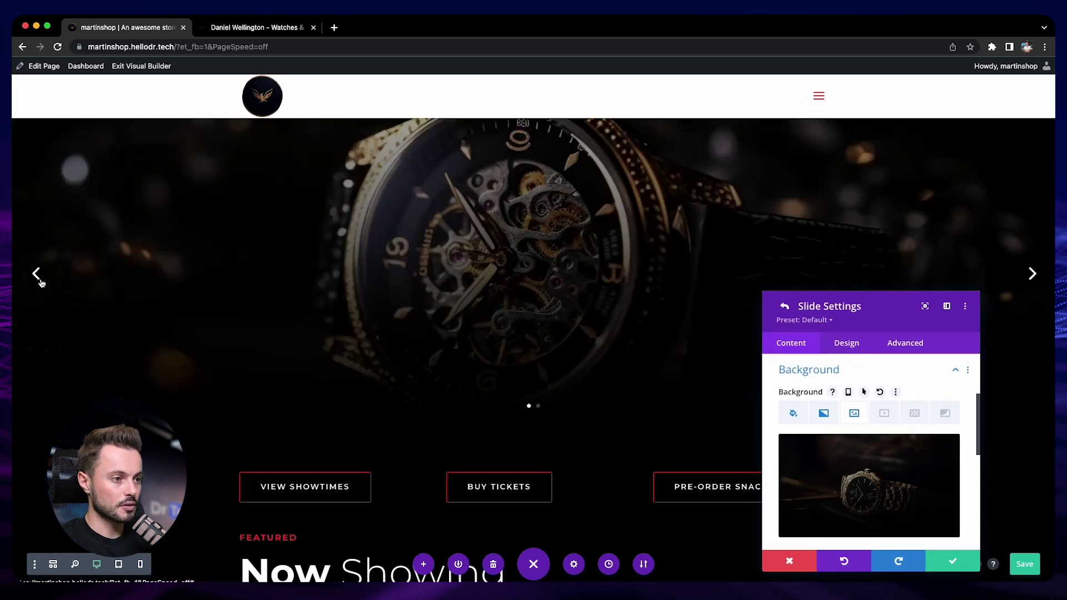
{"action": "left_click", "coordinate": [38, 277]}
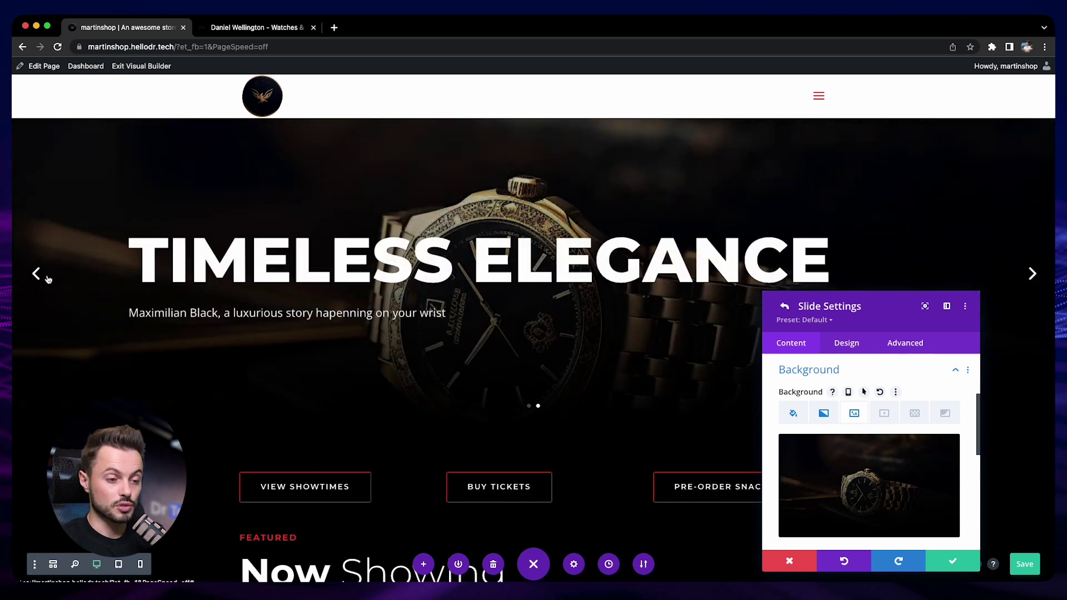
{"action": "left_click", "coordinate": [951, 560]}
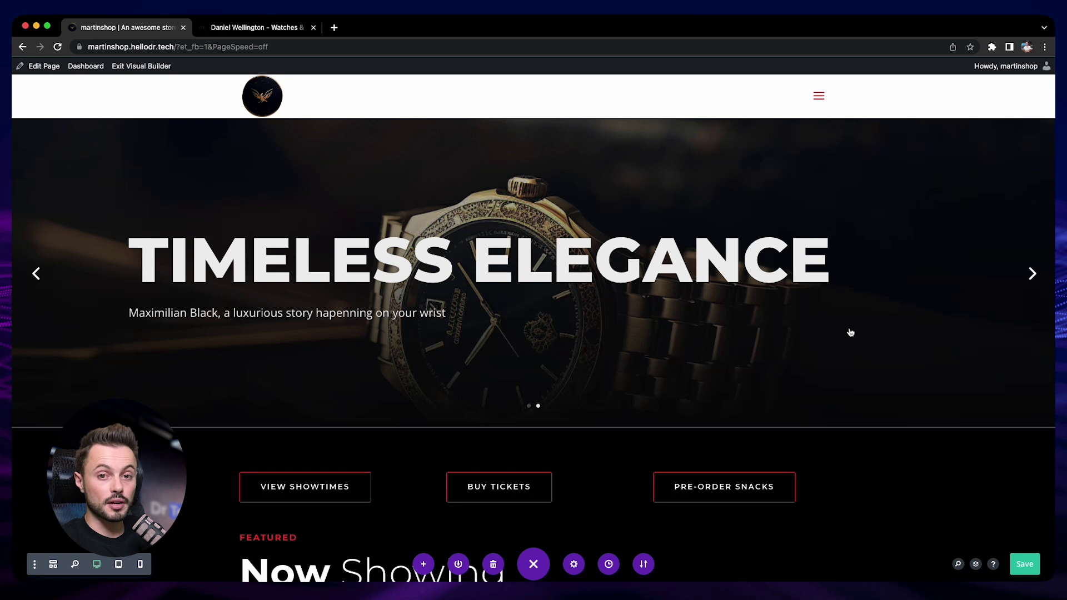
- Delete the row holding the View Showtimes, Buy Tickets and Pre-Order Snacks buttons below the hero slider
{"action": "left_click", "coordinate": [1031, 273]}
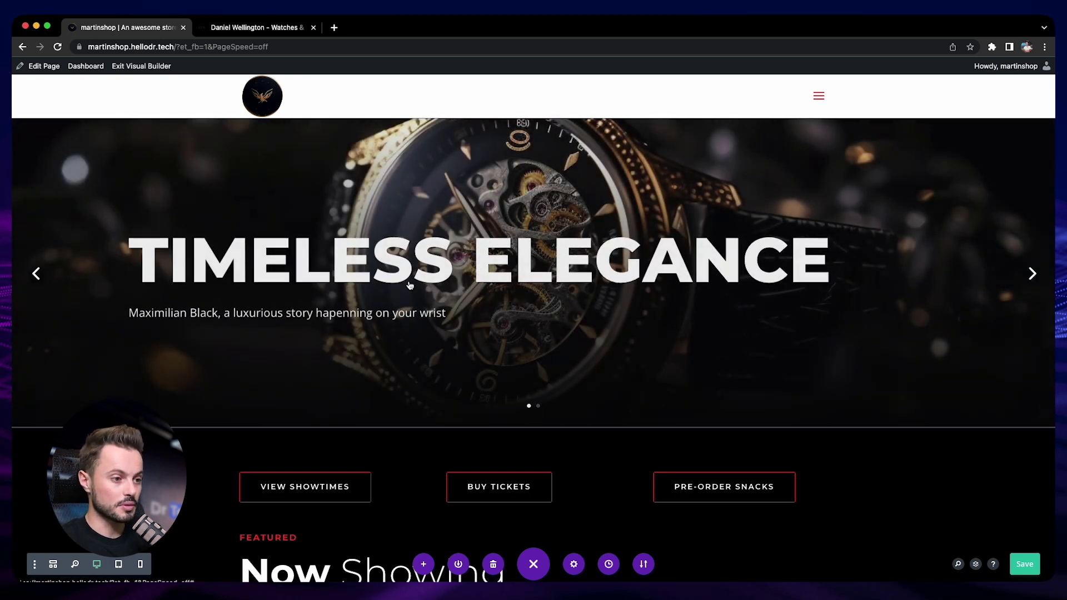
{"action": "scroll", "coordinate": [633, 357], "scroll_direction": "down", "scroll_amount": 3}
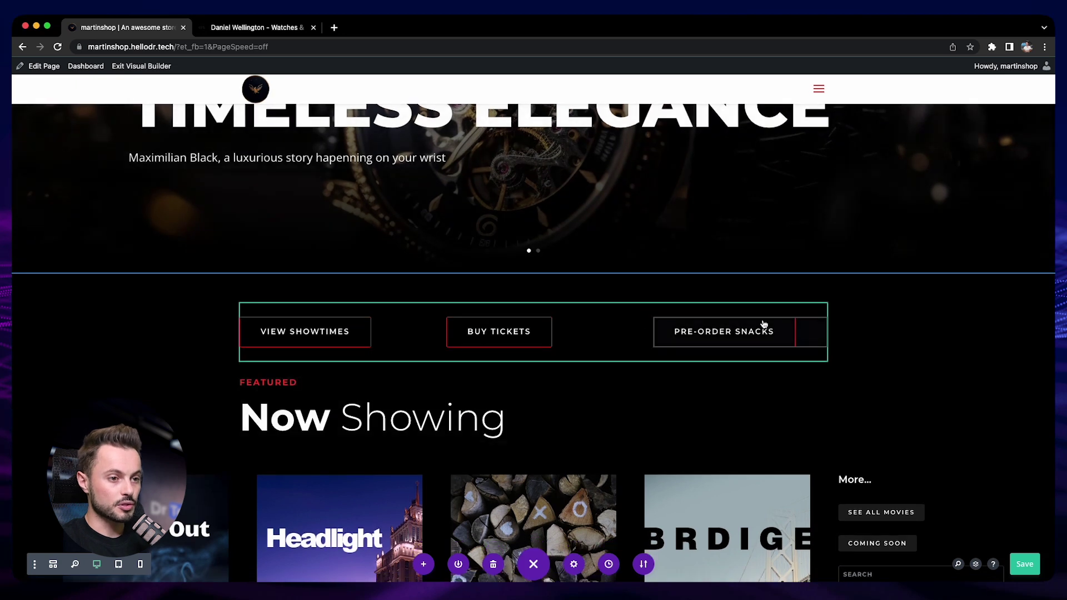
{"action": "mouse_move", "coordinate": [535, 333]}
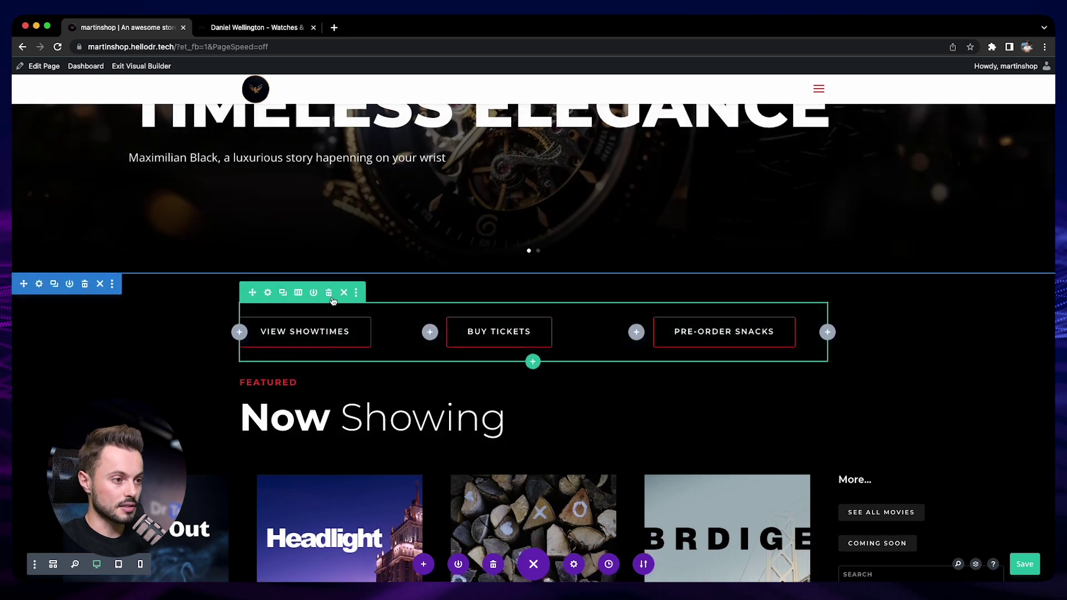
{"action": "left_click", "coordinate": [329, 294]}
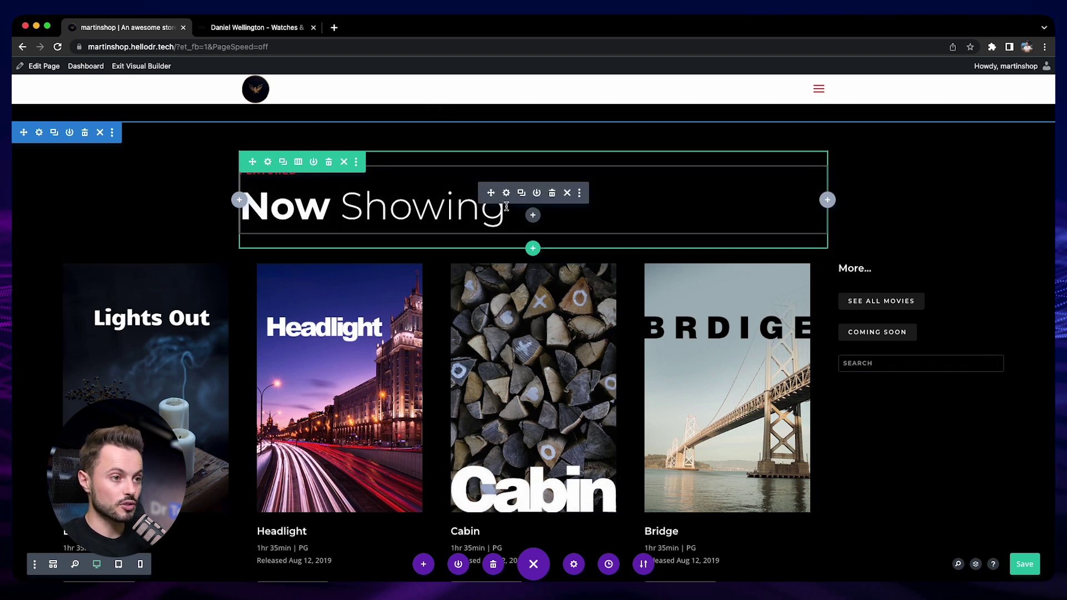
- Change the Now Showing heading to "Latest Release" with only "Latest" in bold, and apply the text settings
{"action": "left_click", "coordinate": [505, 193]}
{"action": "triple_click", "coordinate": [785, 418]}
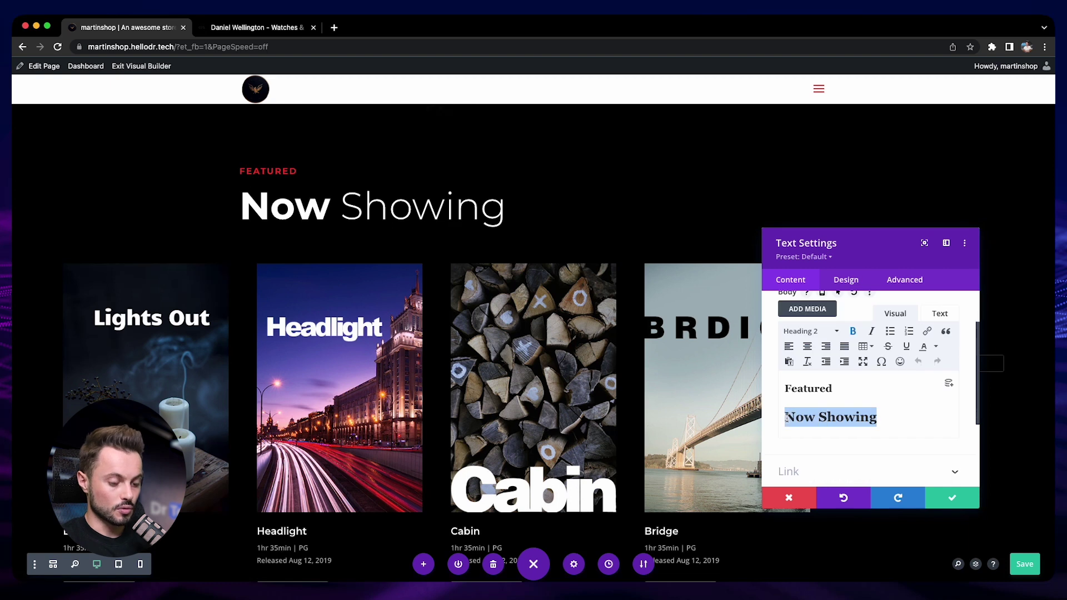
{"action": "type", "text": "Latest "}
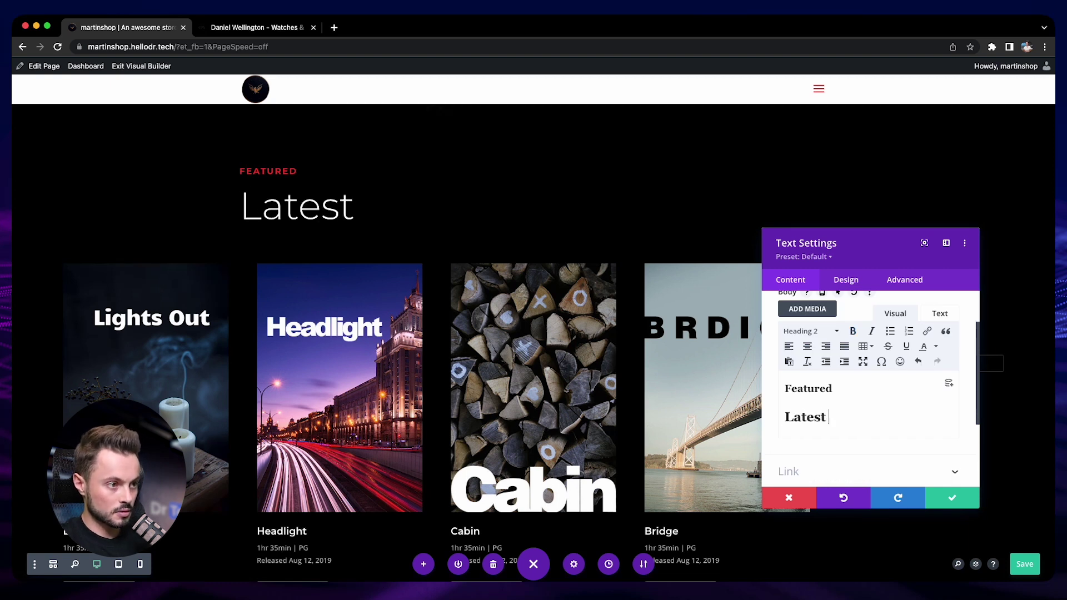
{"action": "type", "text": "Release"}
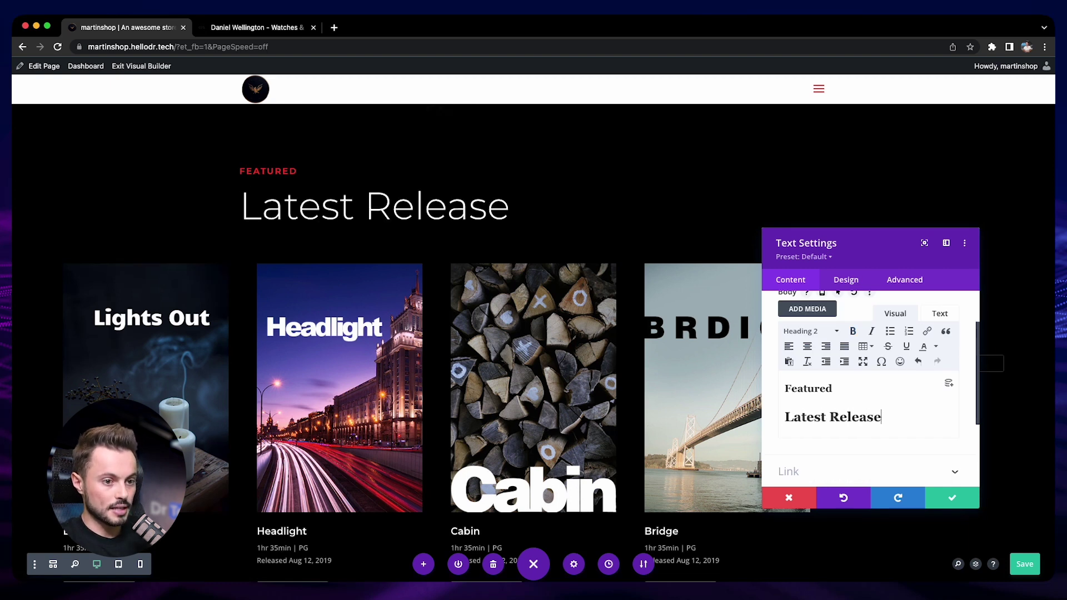
{"action": "double_click", "coordinate": [785, 417]}
{"action": "key", "text": "super+b"}
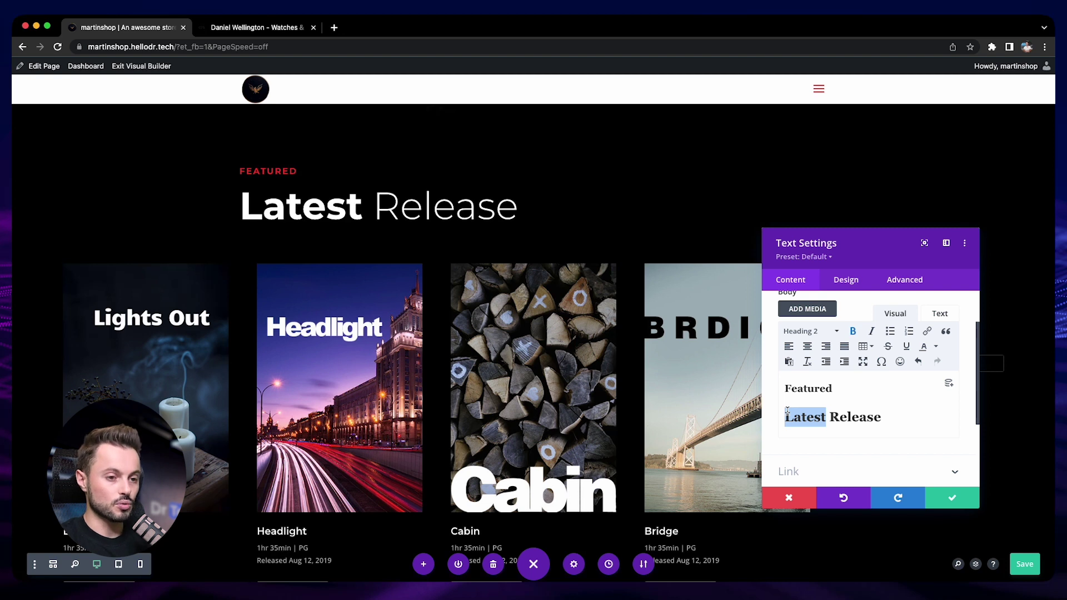
{"action": "left_click", "coordinate": [952, 497]}
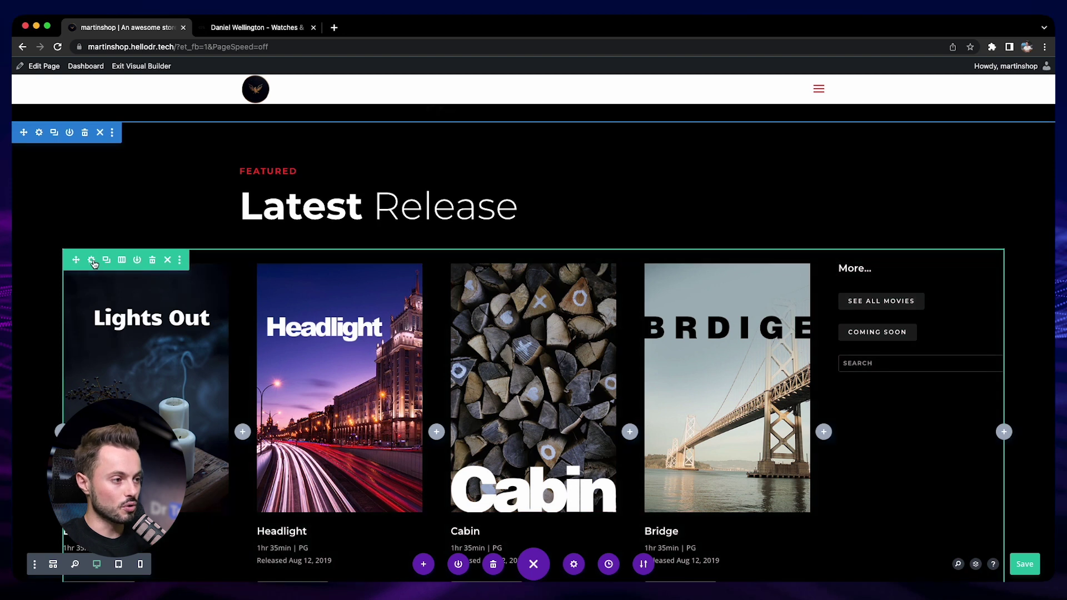
- Check the width and maximum width settings of the movie posters row
{"action": "left_click", "coordinate": [91, 260]}
{"action": "left_click", "coordinate": [846, 280]}
{"action": "left_click", "coordinate": [793, 333]}
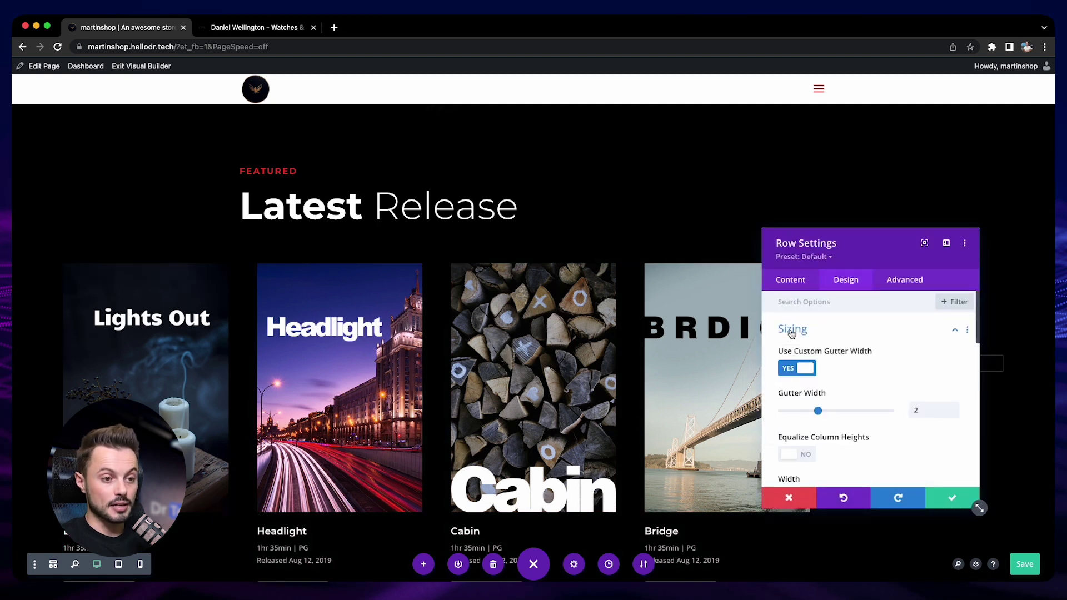
{"action": "scroll", "coordinate": [789, 329], "scroll_direction": "down", "scroll_amount": 5}
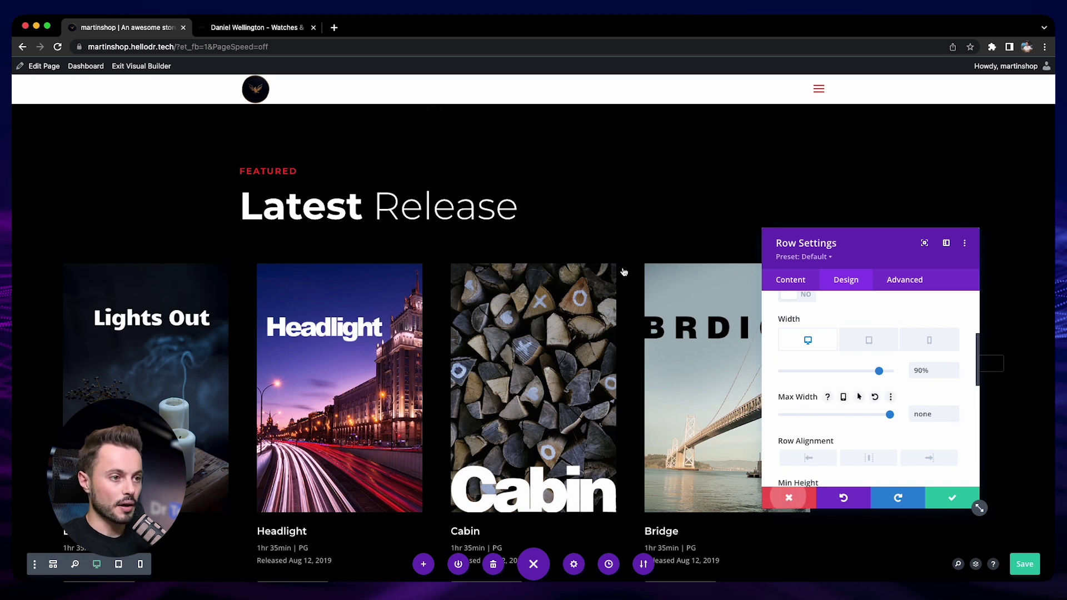
{"action": "left_click", "coordinate": [789, 498]}
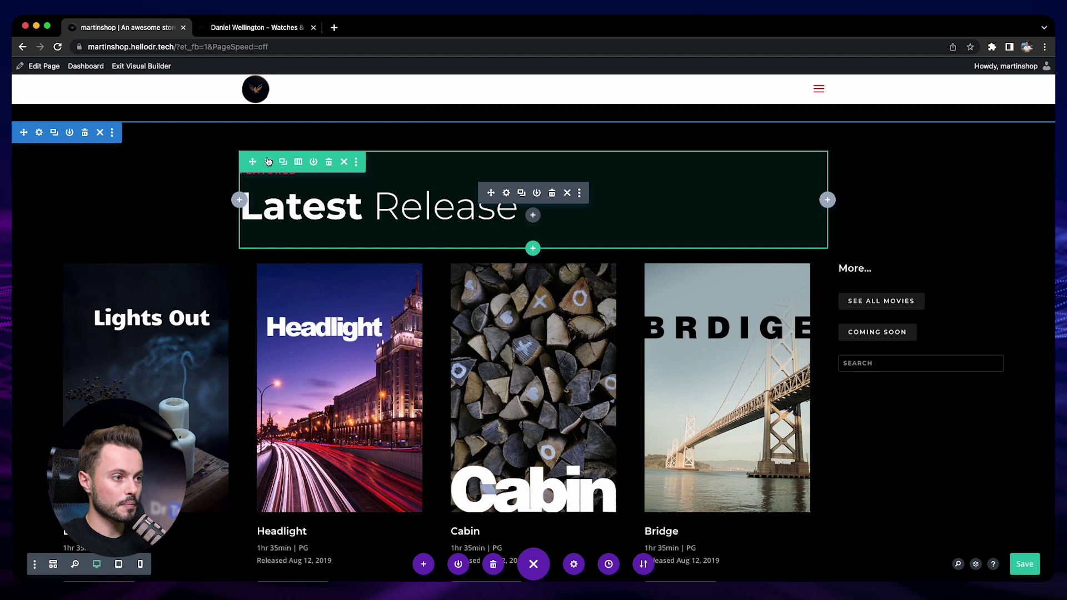
- Set the Latest Release heading row's width to 90% and its maximum width to none
{"action": "left_click", "coordinate": [267, 162]}
{"action": "left_click", "coordinate": [844, 280]}
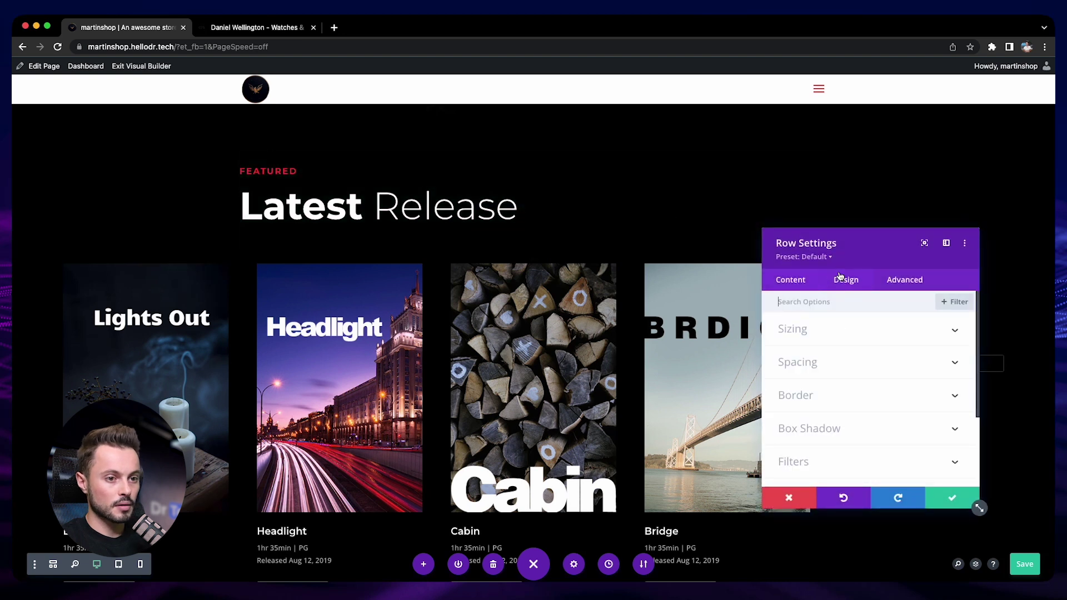
{"action": "left_click", "coordinate": [832, 326]}
{"action": "scroll", "coordinate": [833, 355], "scroll_direction": "down", "scroll_amount": 3}
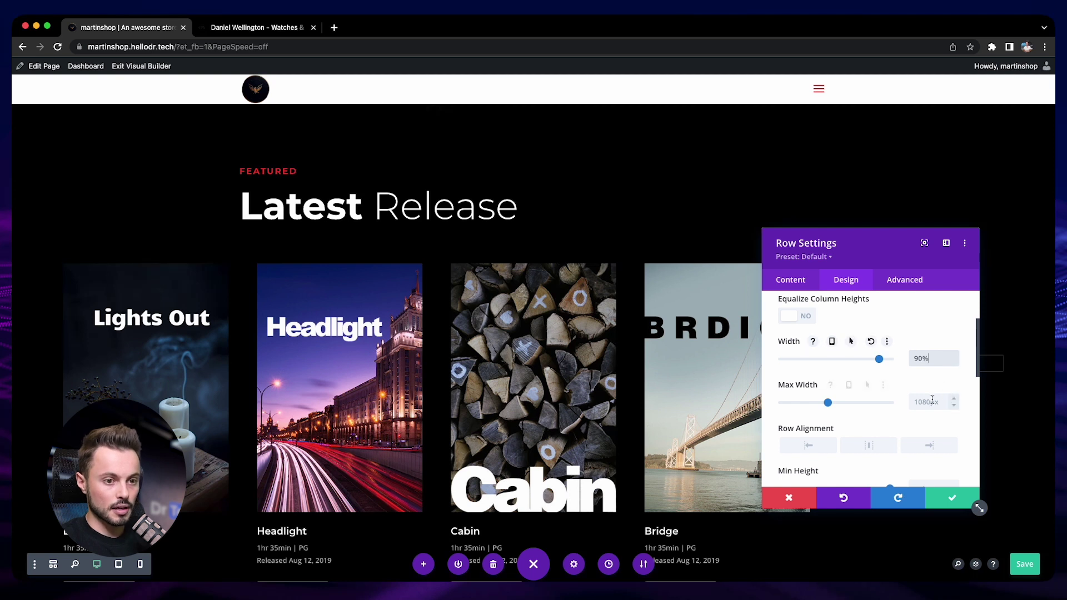
{"action": "key", "text": "Tab"}
{"action": "type", "text": "non"}
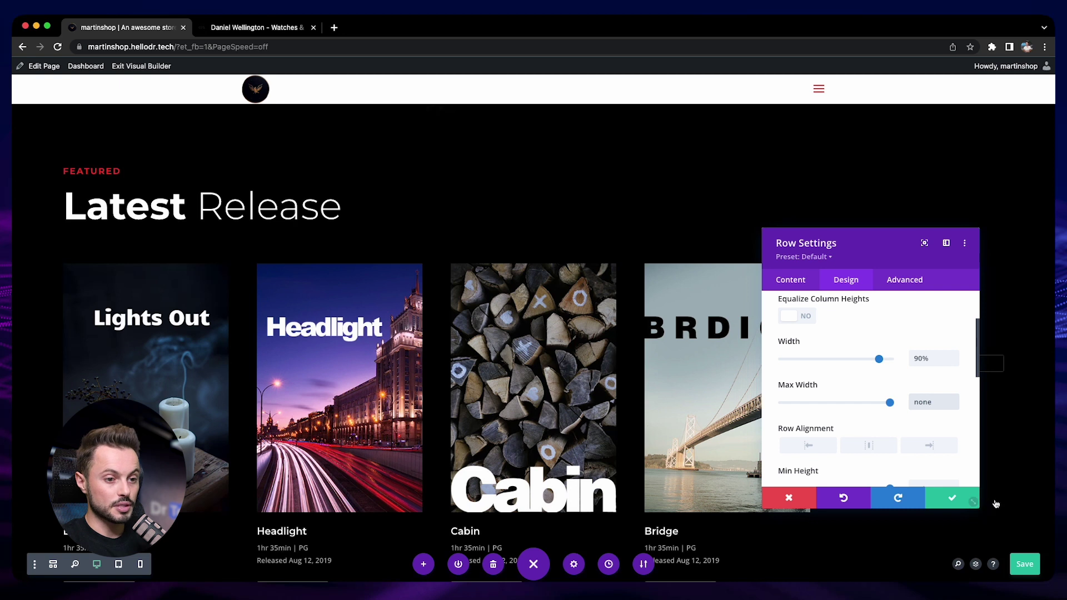
{"action": "left_click", "coordinate": [951, 497]}
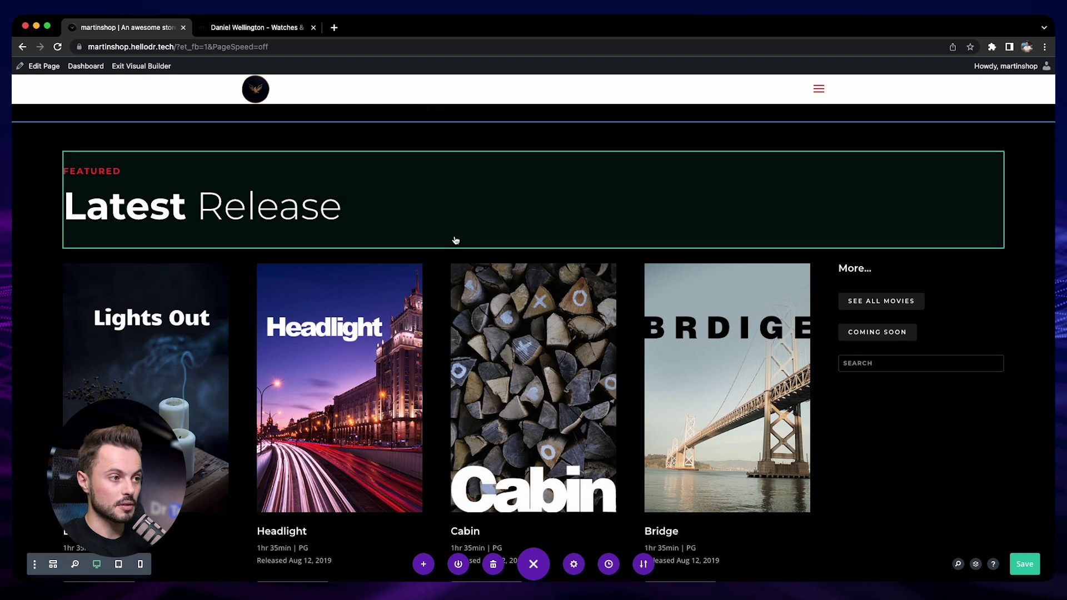
- Examine how the movie columns are built by viewing the poster image, description text and Get Tickets button settings
{"action": "scroll", "coordinate": [307, 321], "scroll_direction": "down", "scroll_amount": 1}
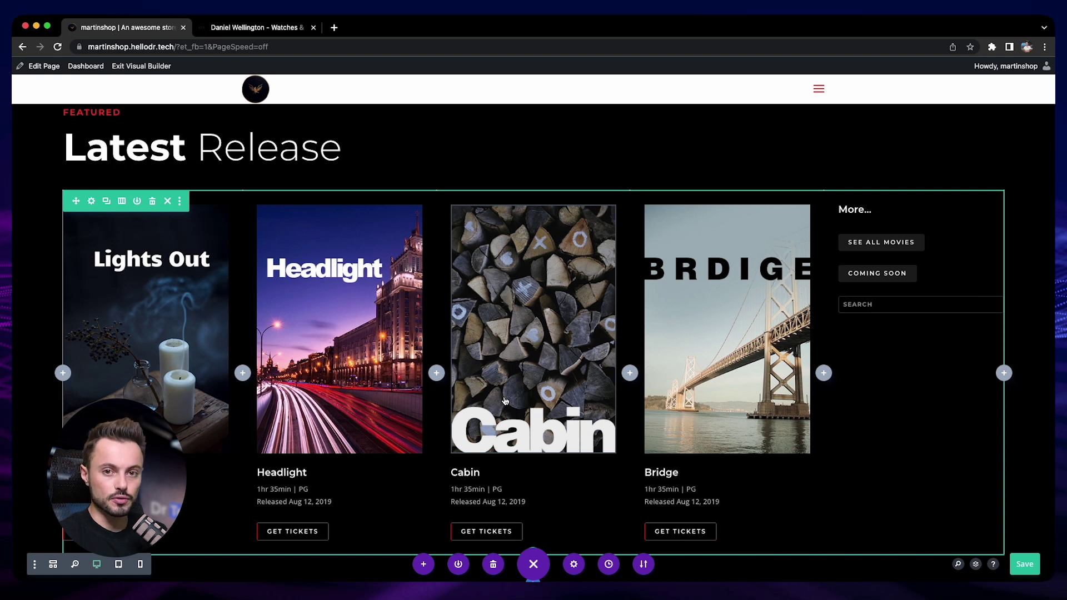
{"action": "left_click", "coordinate": [125, 344]}
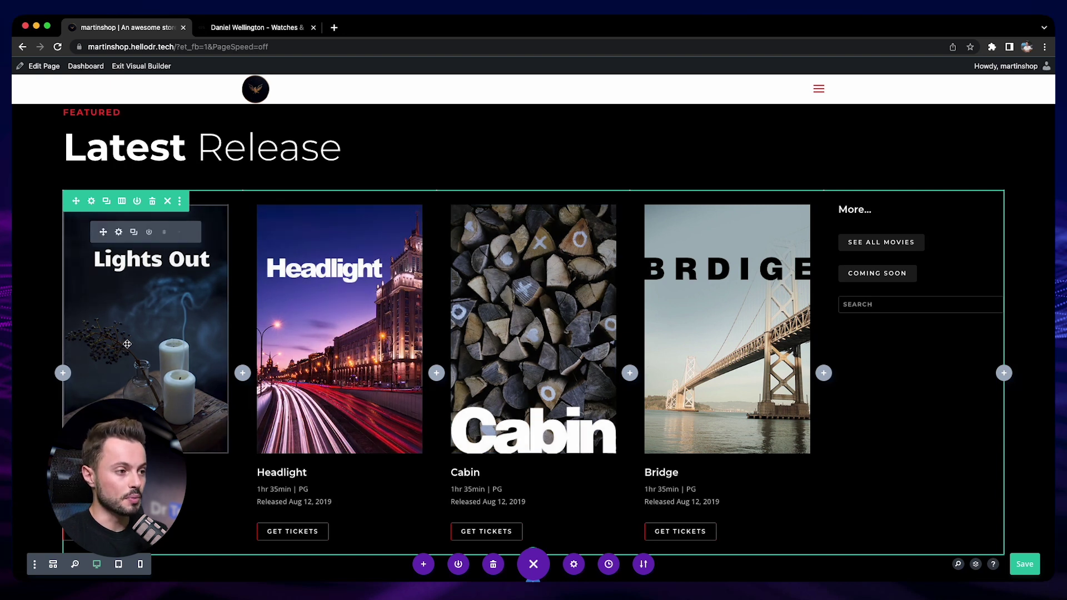
{"action": "left_click", "coordinate": [119, 232]}
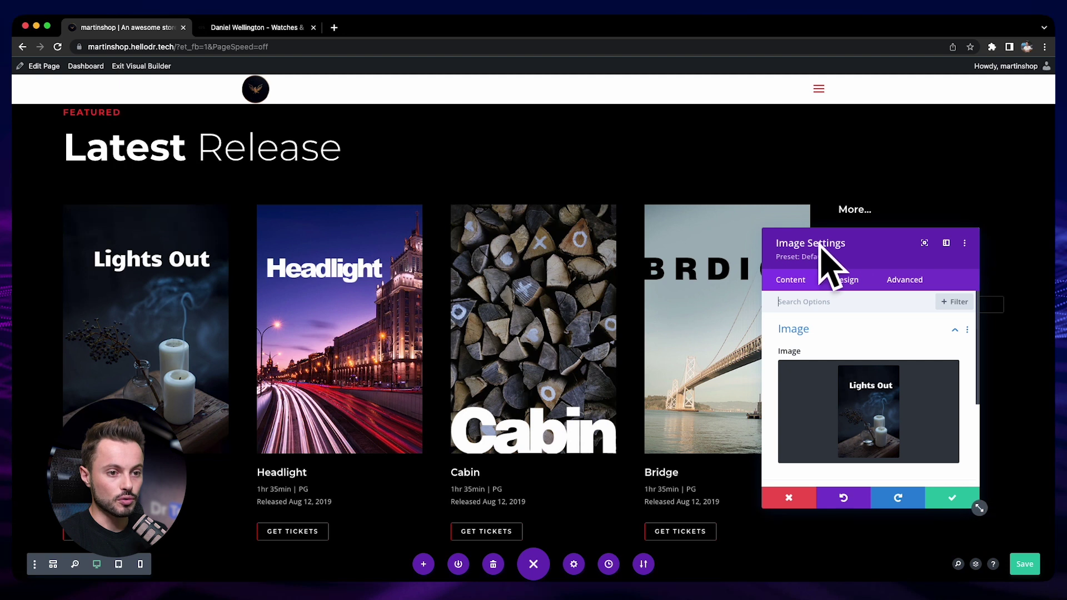
{"action": "left_click", "coordinate": [803, 493]}
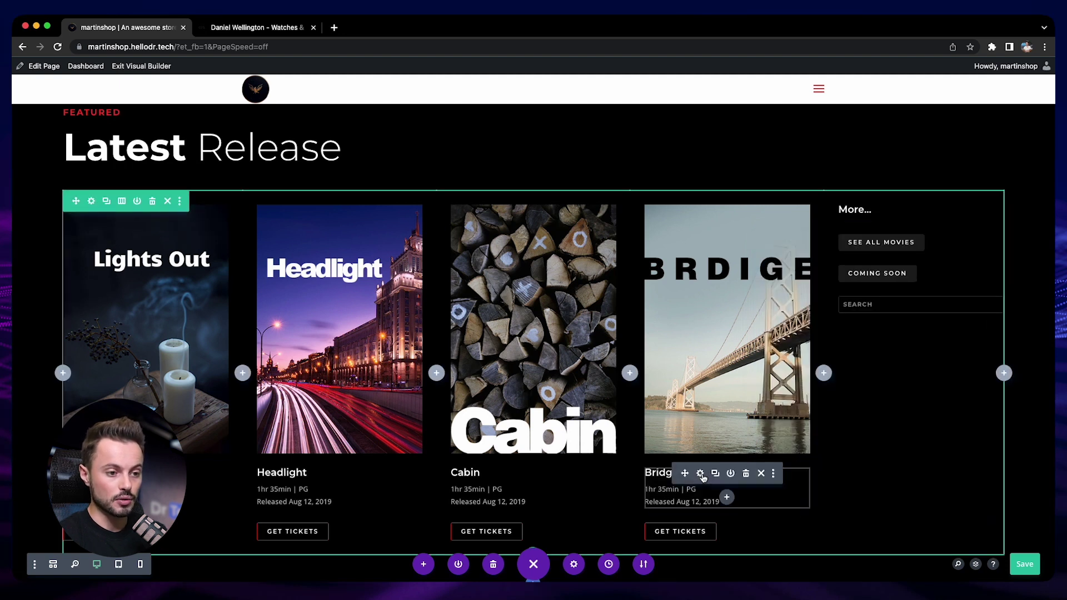
{"action": "left_click", "coordinate": [703, 474]}
{"action": "scroll", "coordinate": [870, 372], "scroll_direction": "down", "scroll_amount": 2}
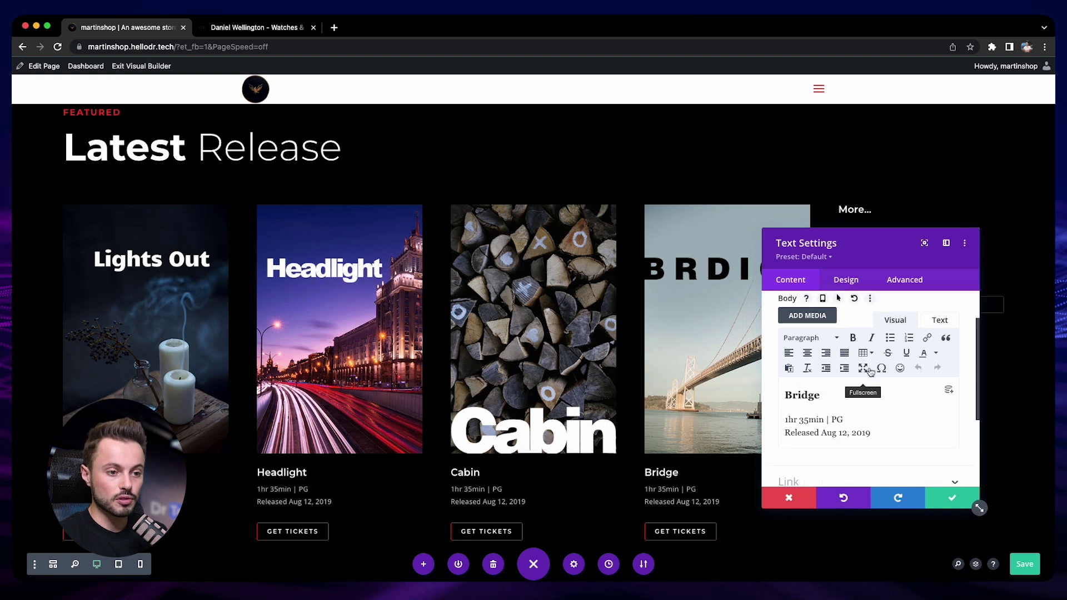
{"action": "left_click", "coordinate": [788, 497]}
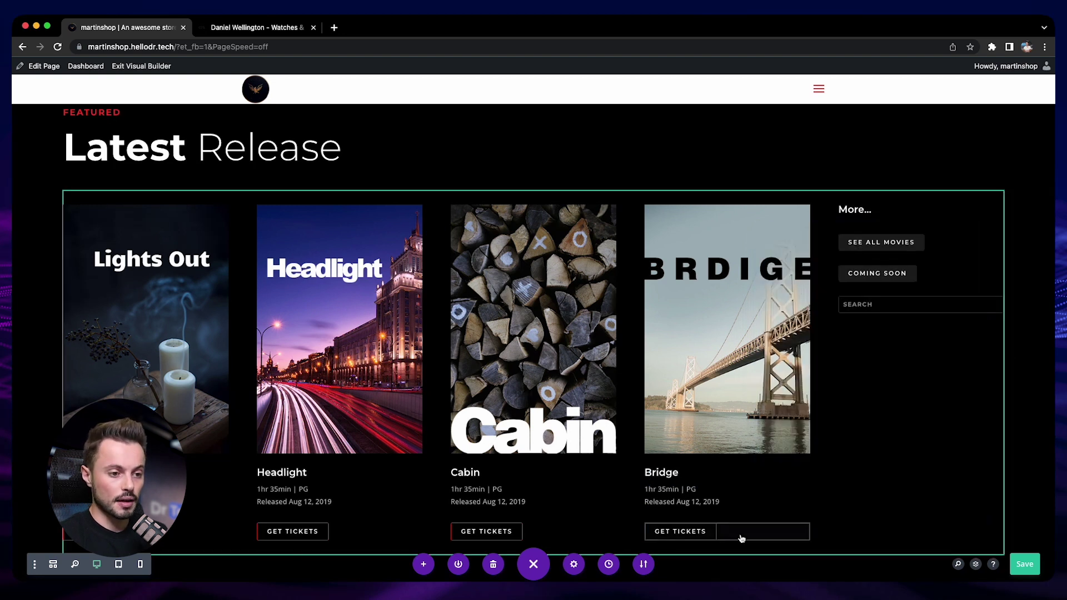
{"action": "left_click", "coordinate": [699, 528]}
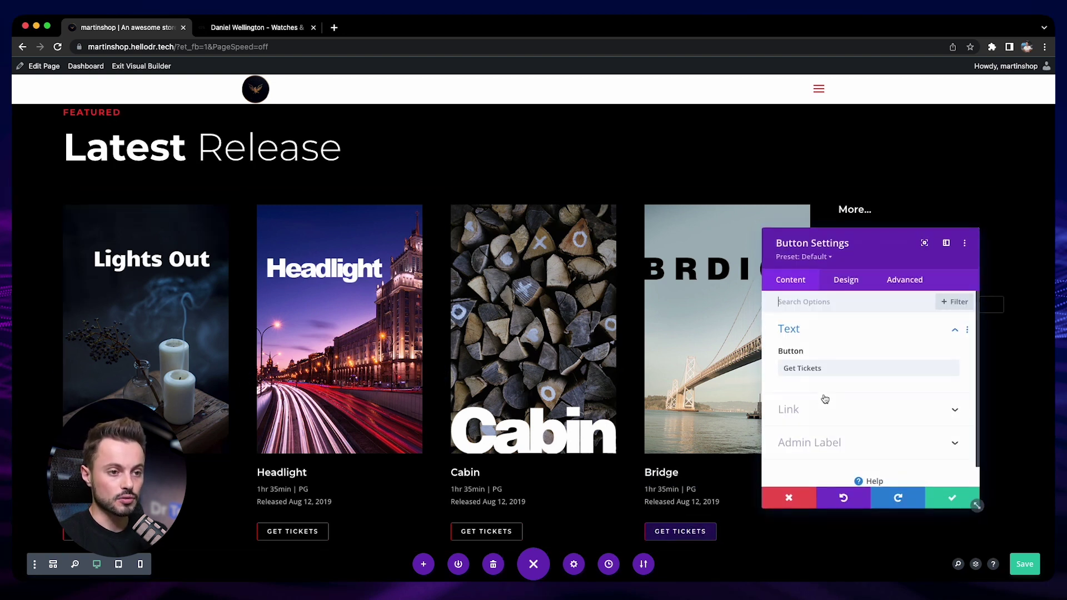
{"action": "left_click", "coordinate": [785, 498]}
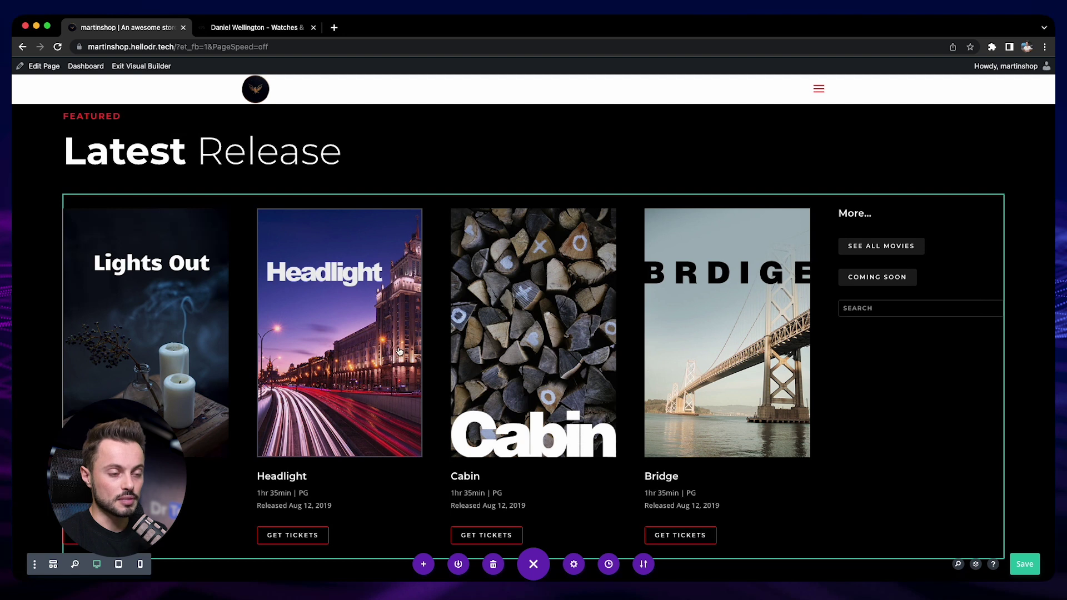
- Save the page and replace the movie posters row with a new single-column row under the Latest Release heading
{"action": "key", "text": "super+s"}
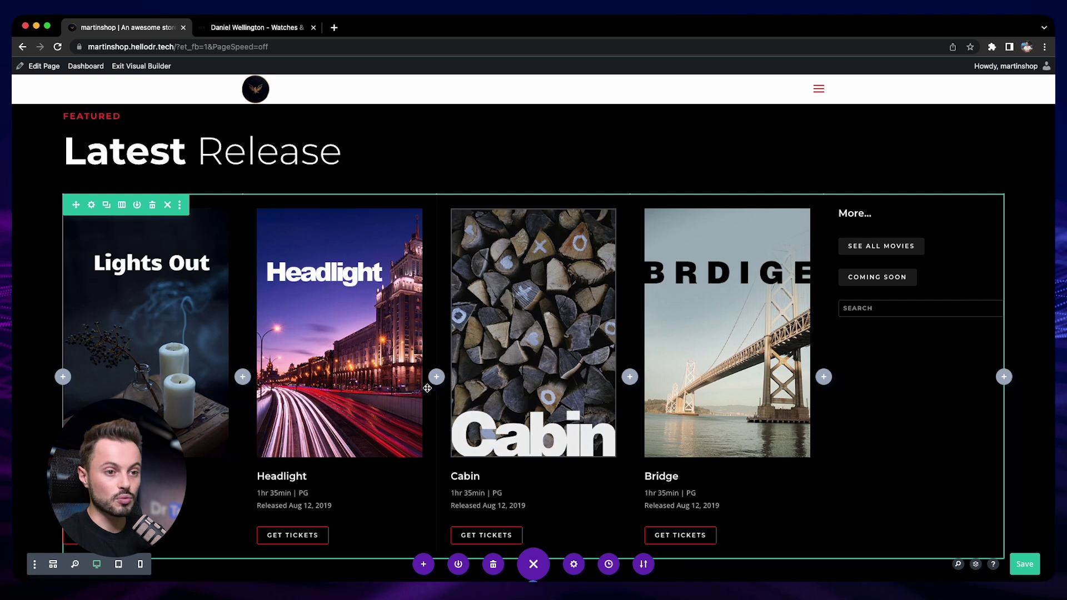
{"action": "left_click", "coordinate": [151, 205]}
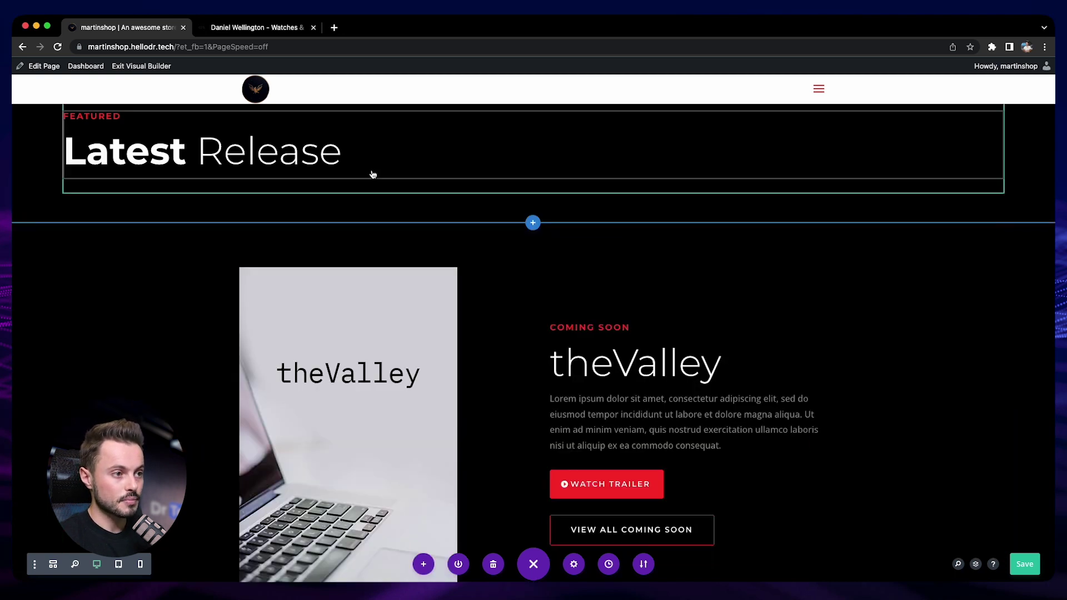
{"action": "left_click", "coordinate": [533, 194]}
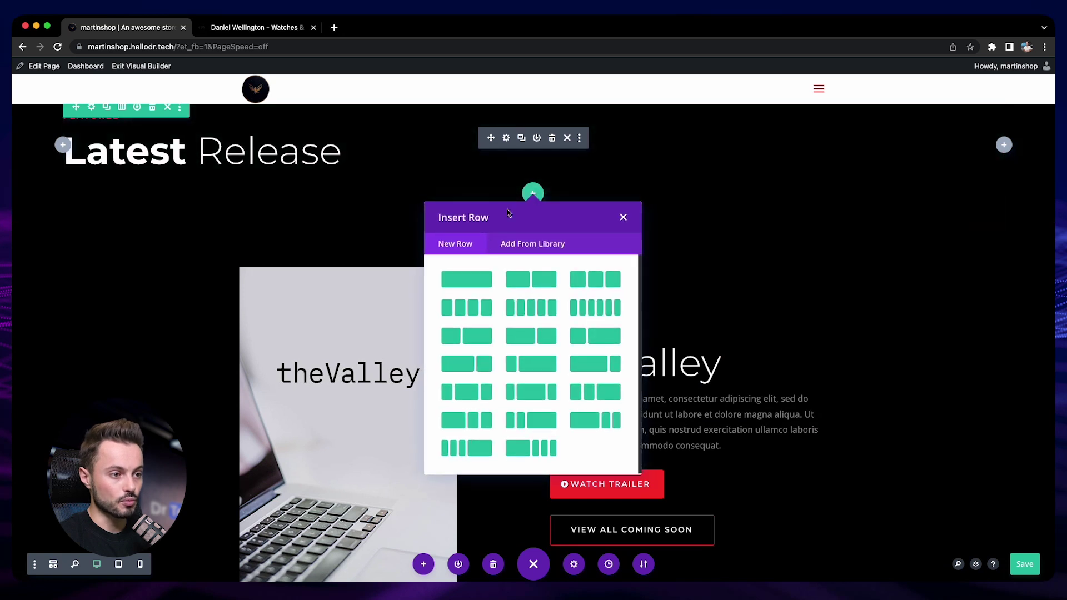
{"action": "left_click", "coordinate": [479, 282]}
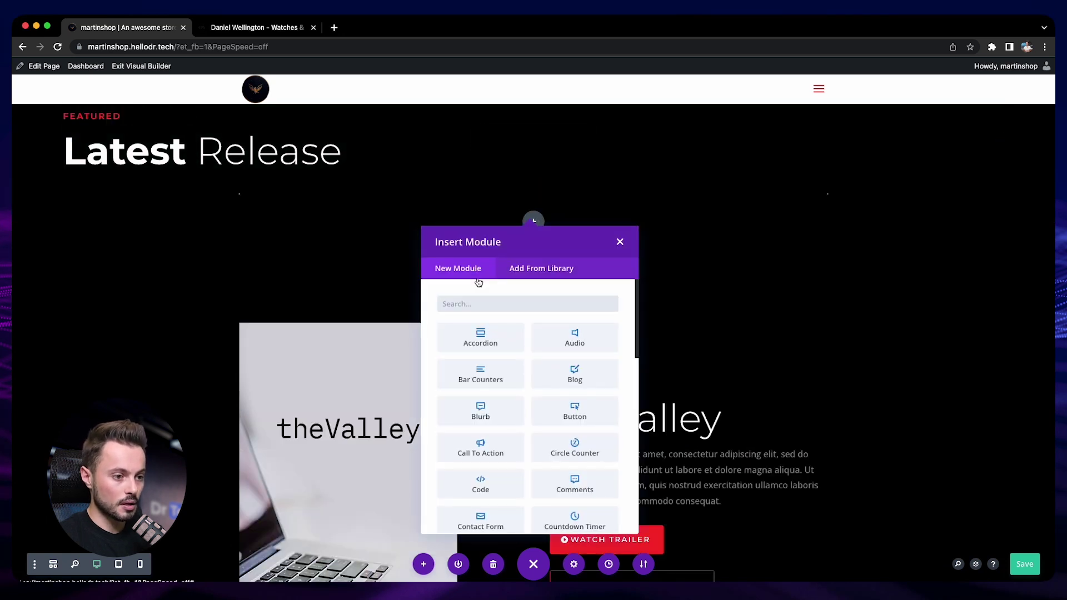
- Insert a Woo Products module into the new single-column row
{"action": "type", "text": "produc"}
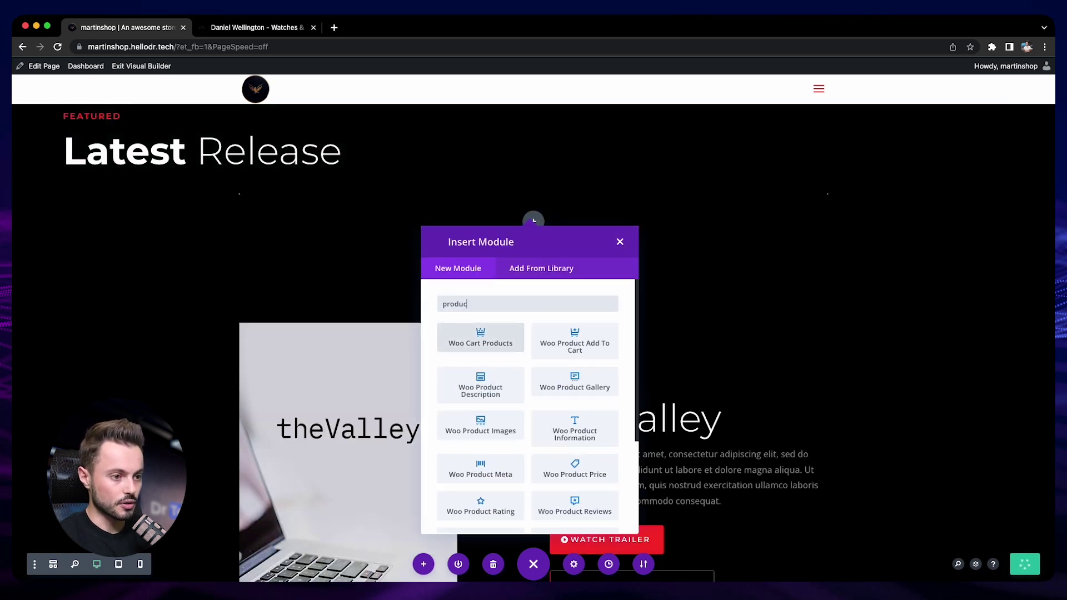
{"action": "scroll", "coordinate": [528, 434], "scroll_direction": "down", "scroll_amount": 3}
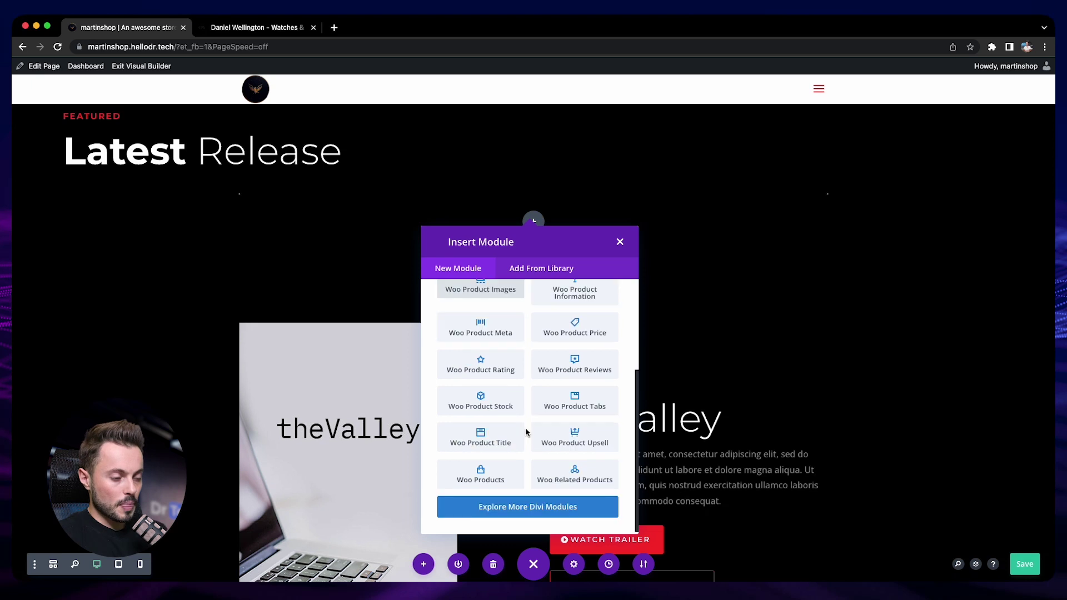
{"action": "left_click", "coordinate": [487, 475]}
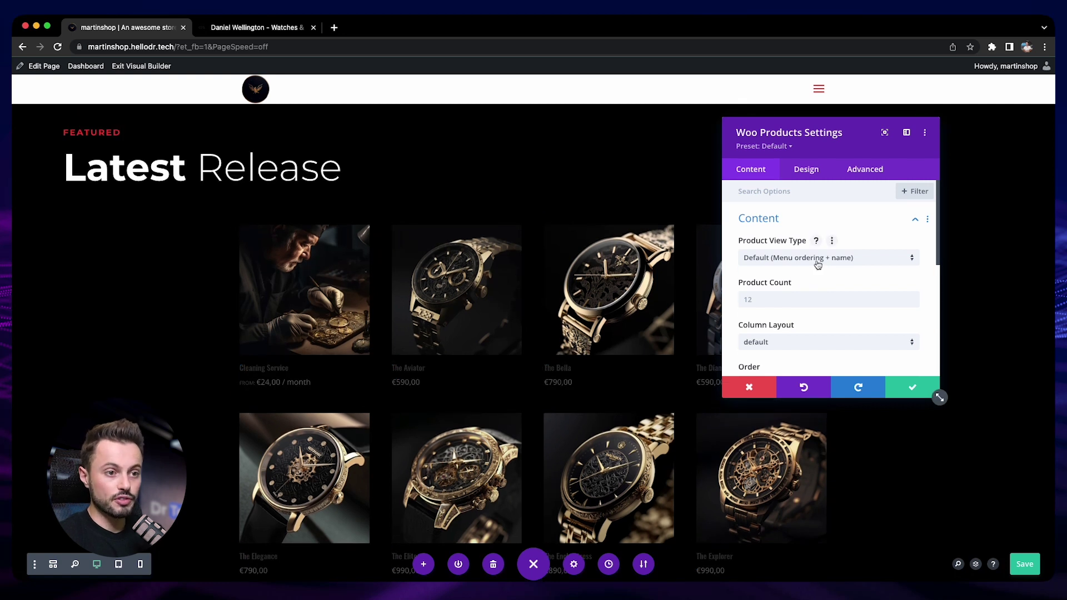
- Set the Woo Products view type to Product Category and review the available category options
{"action": "left_click", "coordinate": [846, 259]}
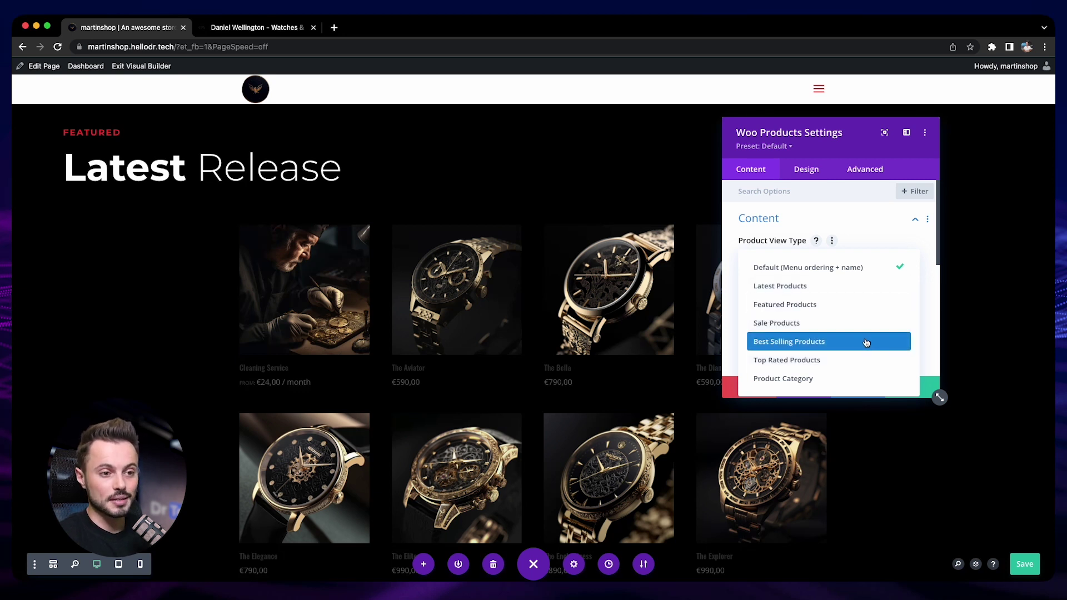
{"action": "left_click", "coordinate": [824, 378]}
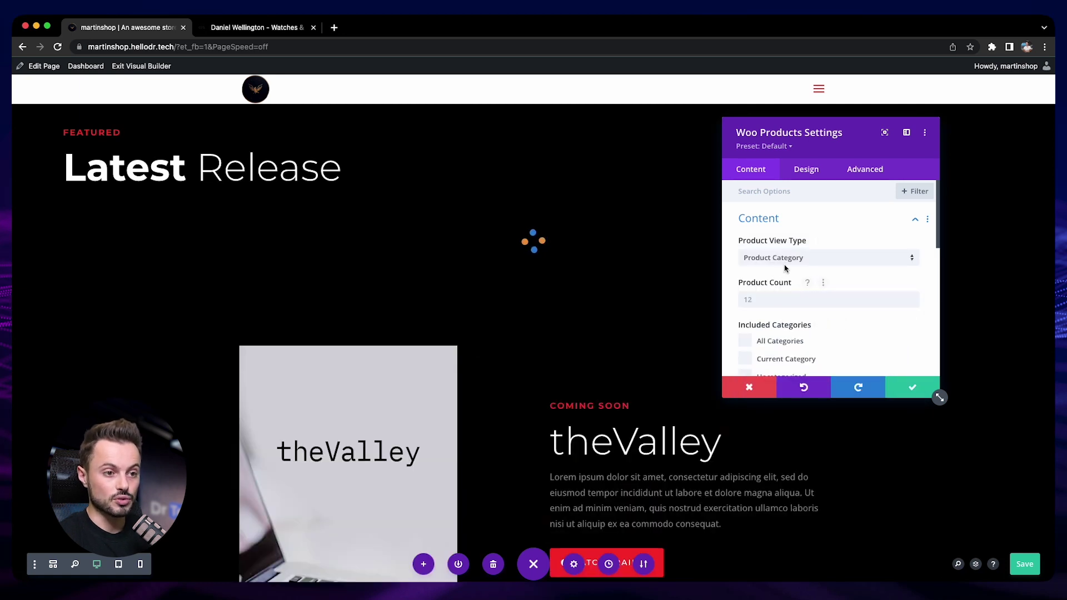
{"action": "scroll", "coordinate": [859, 286], "scroll_direction": "down", "scroll_amount": 2}
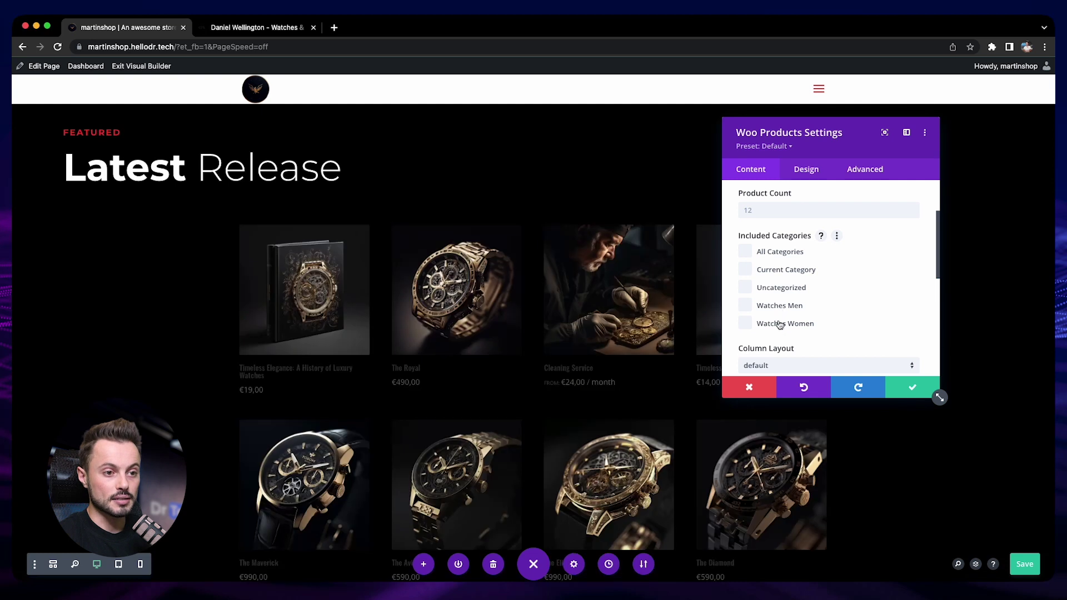
{"action": "scroll", "coordinate": [875, 334], "scroll_direction": "up", "scroll_amount": 2}
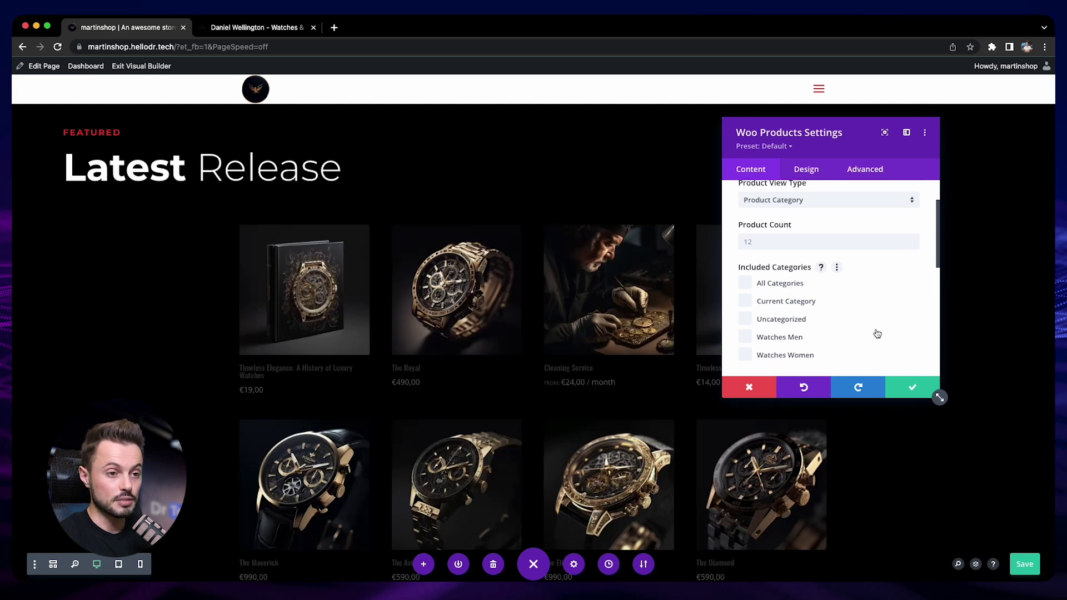
- Switch the Woo Products view type to Latest Products and limit the product count to 5
{"action": "left_click", "coordinate": [820, 242]}
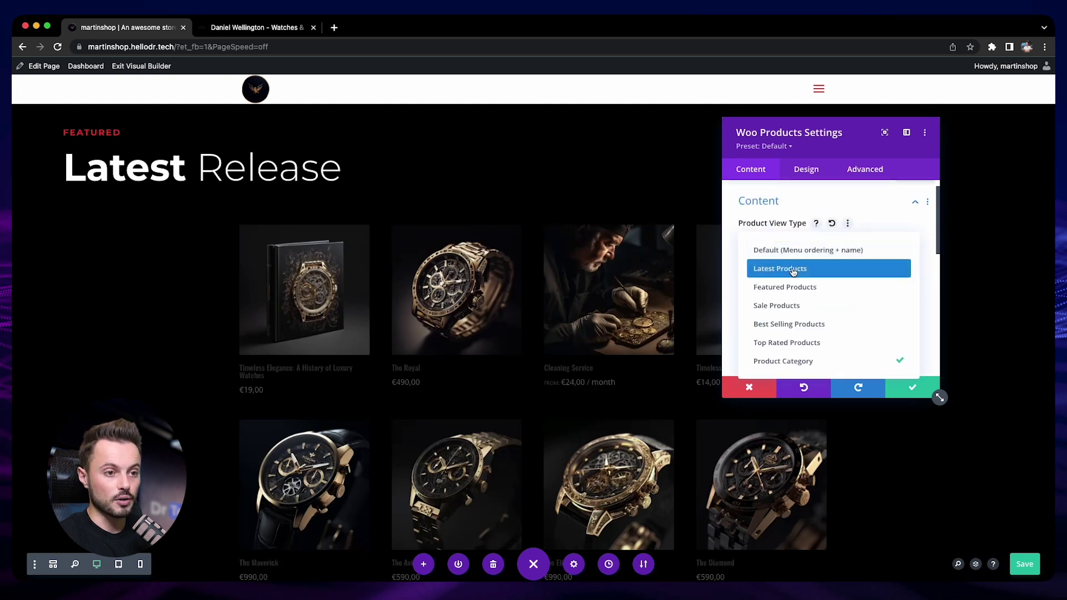
{"action": "left_click", "coordinate": [805, 271]}
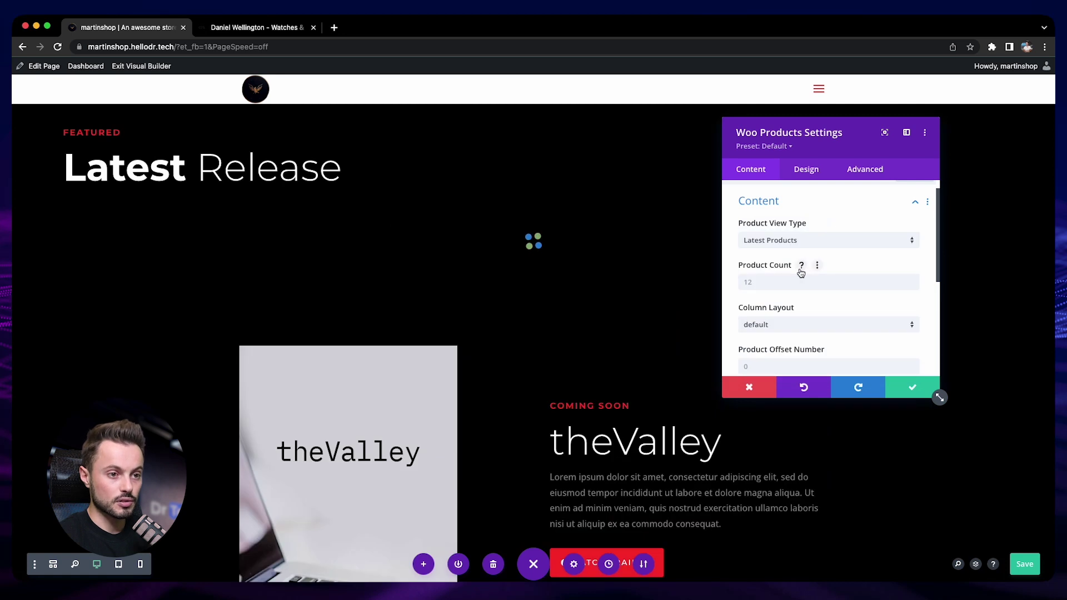
{"action": "left_click", "coordinate": [756, 283]}
{"action": "type", "text": "5"}
- Arrange the products in a 5 Columns layout and accept the Woo Products settings
{"action": "scroll", "coordinate": [743, 299], "scroll_direction": "down", "scroll_amount": 1}
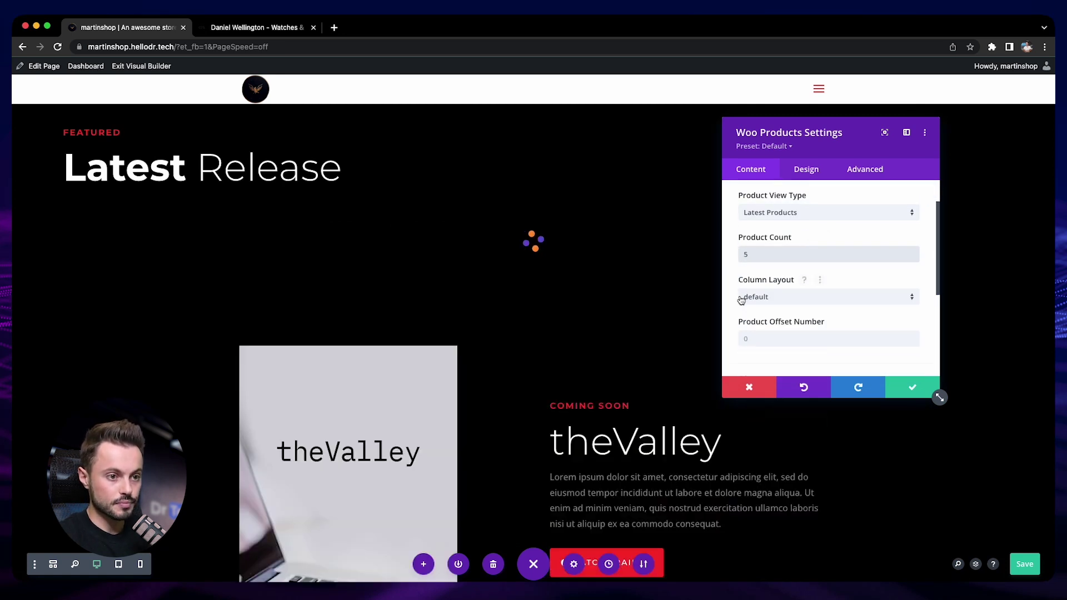
{"action": "left_click", "coordinate": [823, 302]}
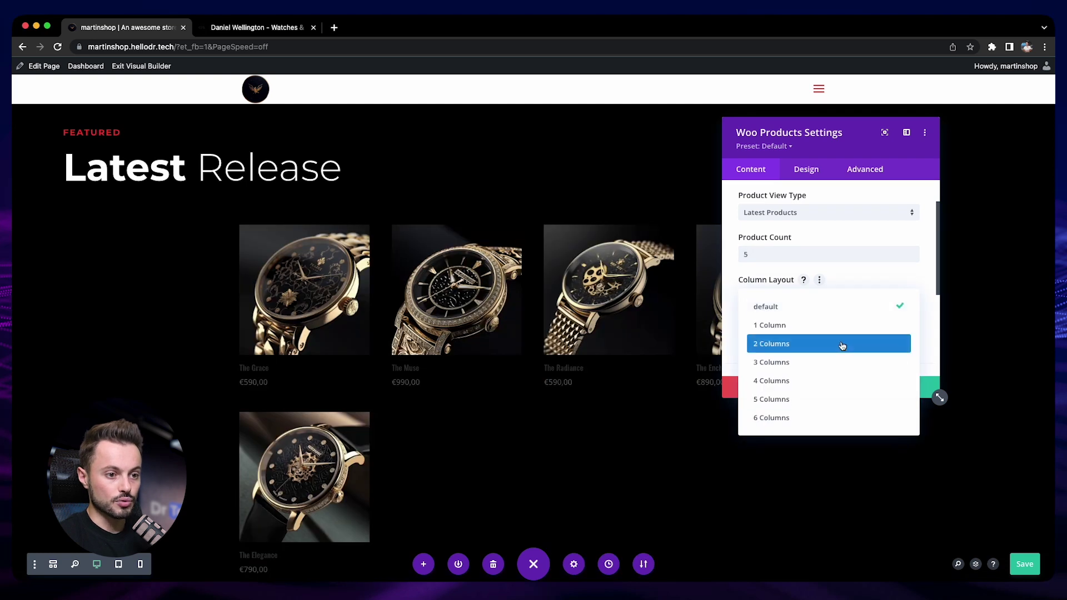
{"action": "left_click", "coordinate": [845, 401]}
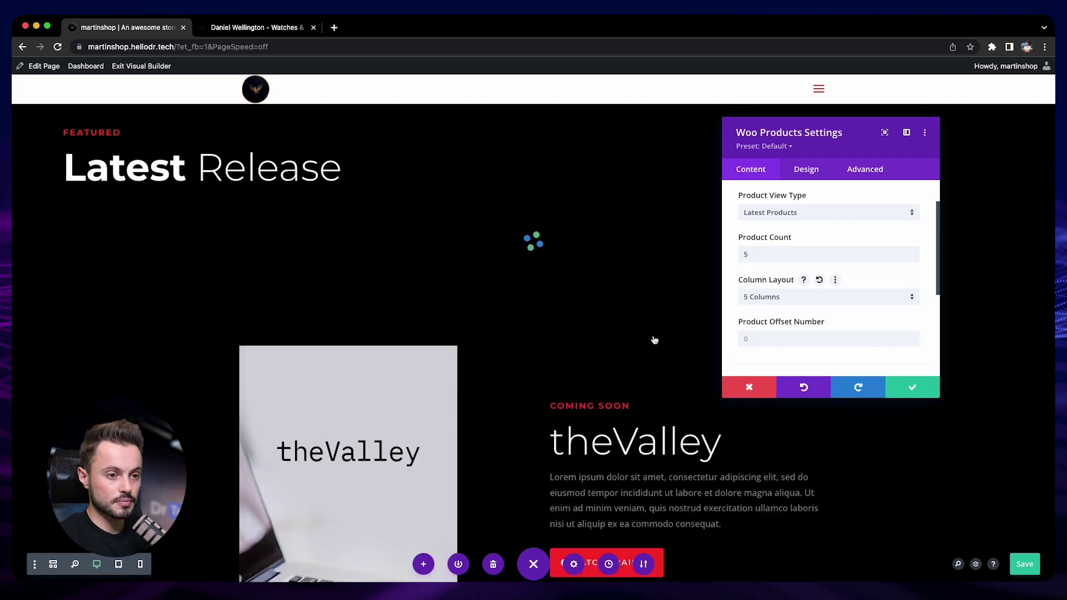
{"action": "scroll", "coordinate": [732, 329], "scroll_direction": "down", "scroll_amount": 1}
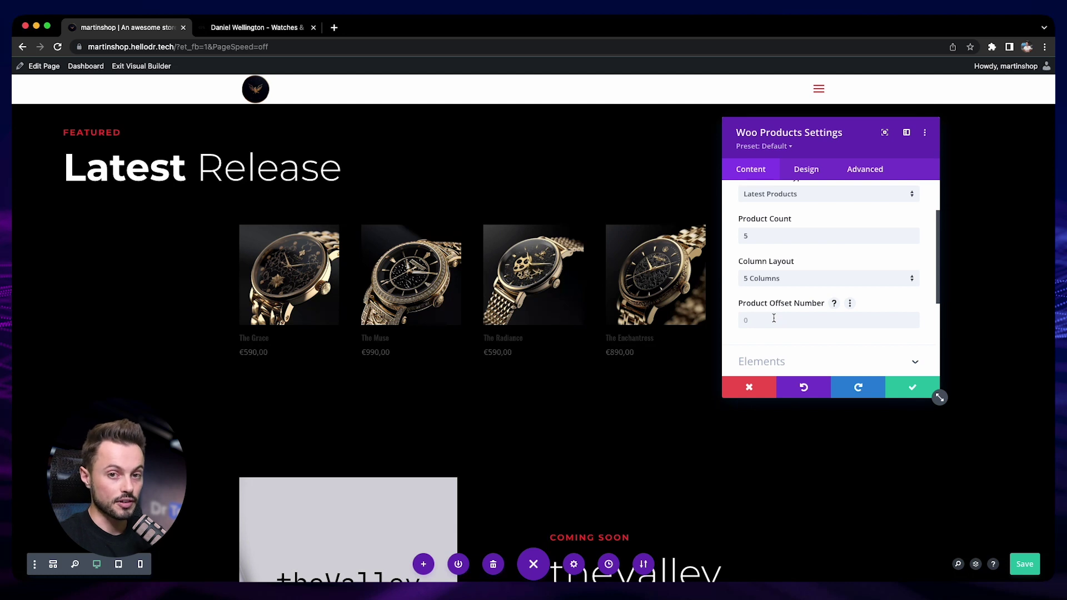
{"action": "left_click_drag", "start_coordinate": [826, 126], "coordinate": [880, 226]}
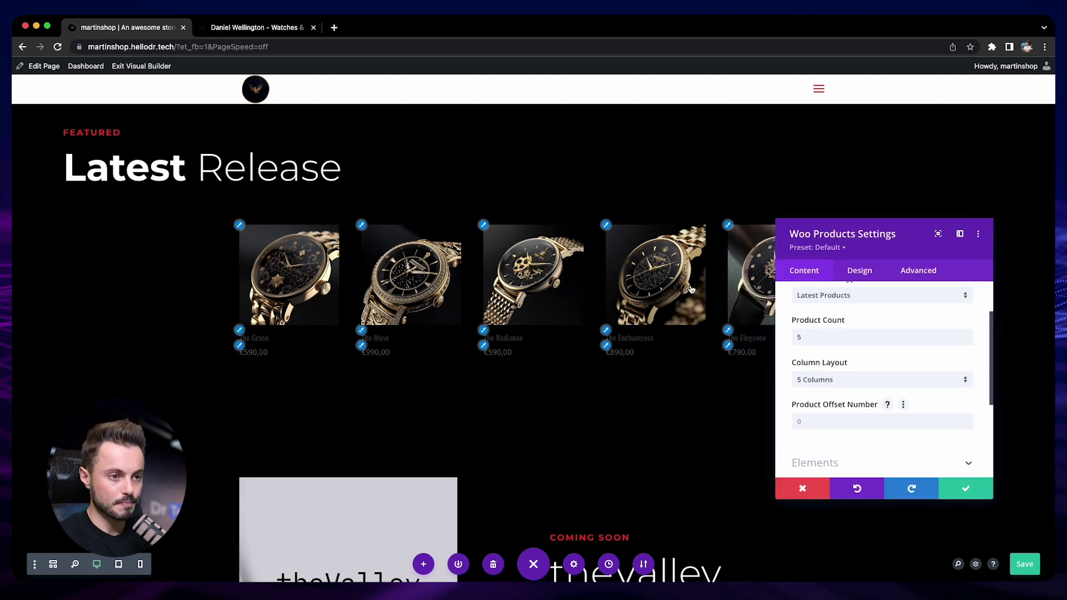
{"action": "left_click_drag", "start_coordinate": [892, 261], "coordinate": [873, 169]}
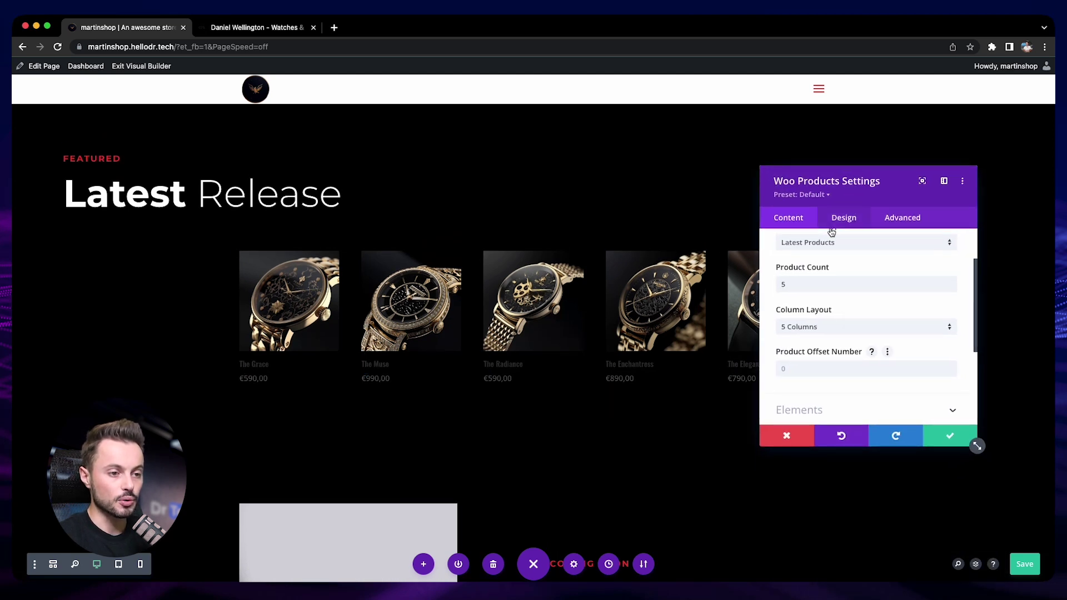
{"action": "left_click", "coordinate": [943, 439]}
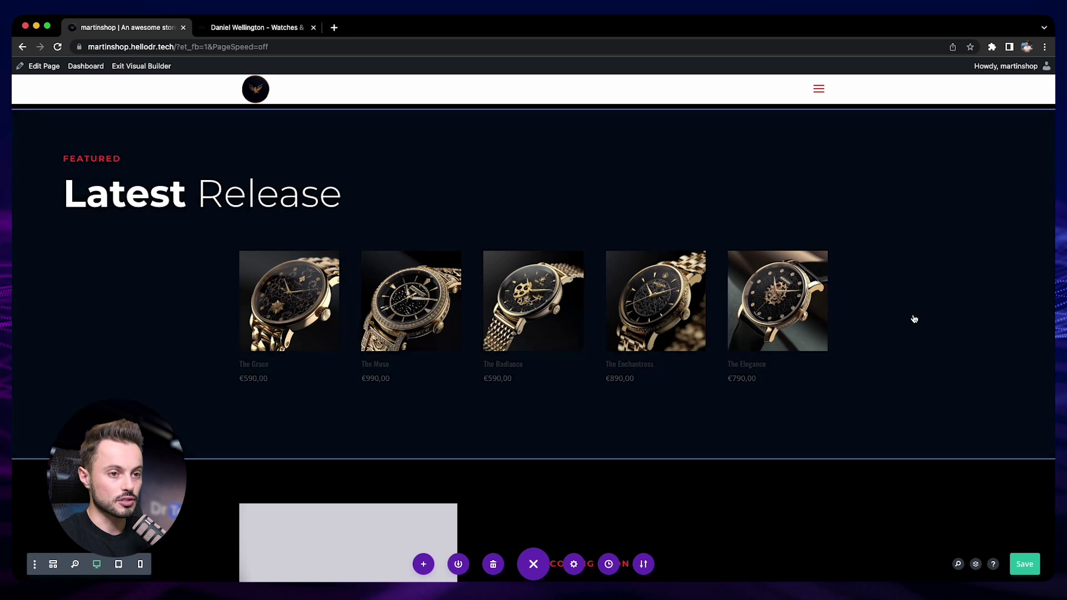
- Widen the row containing the products to 90% with a max width of none, and accept the row settings
{"action": "double_click", "coordinate": [838, 313]}
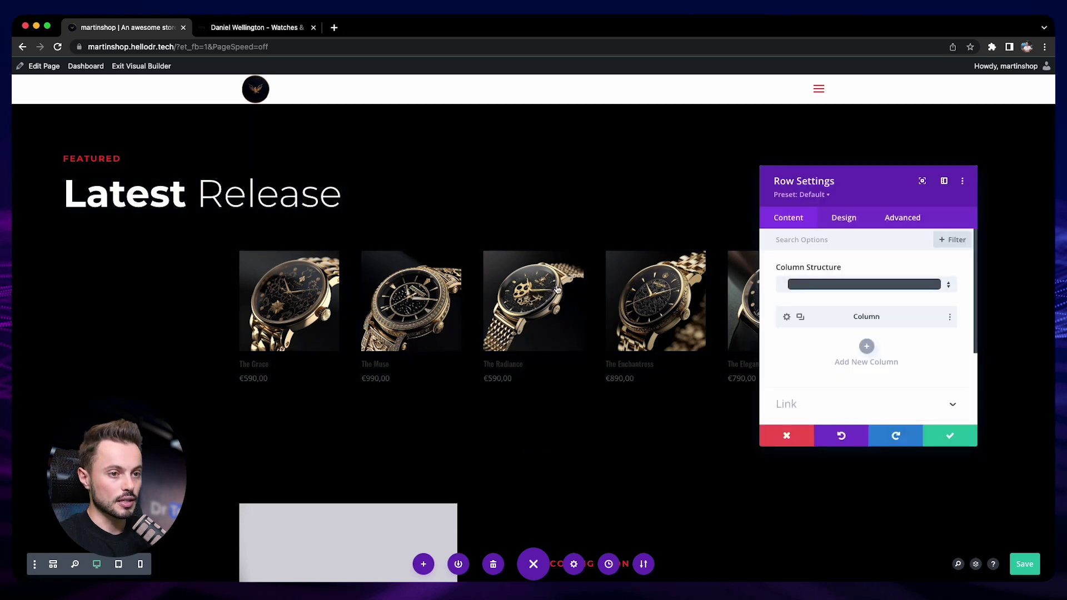
{"action": "left_click", "coordinate": [831, 220]}
{"action": "left_click", "coordinate": [845, 269]}
{"action": "scroll", "coordinate": [894, 320], "scroll_direction": "down", "scroll_amount": 2}
{"action": "left_click", "coordinate": [918, 333]}
{"action": "type", "text": "90%"}
{"action": "type", "text": "none"}
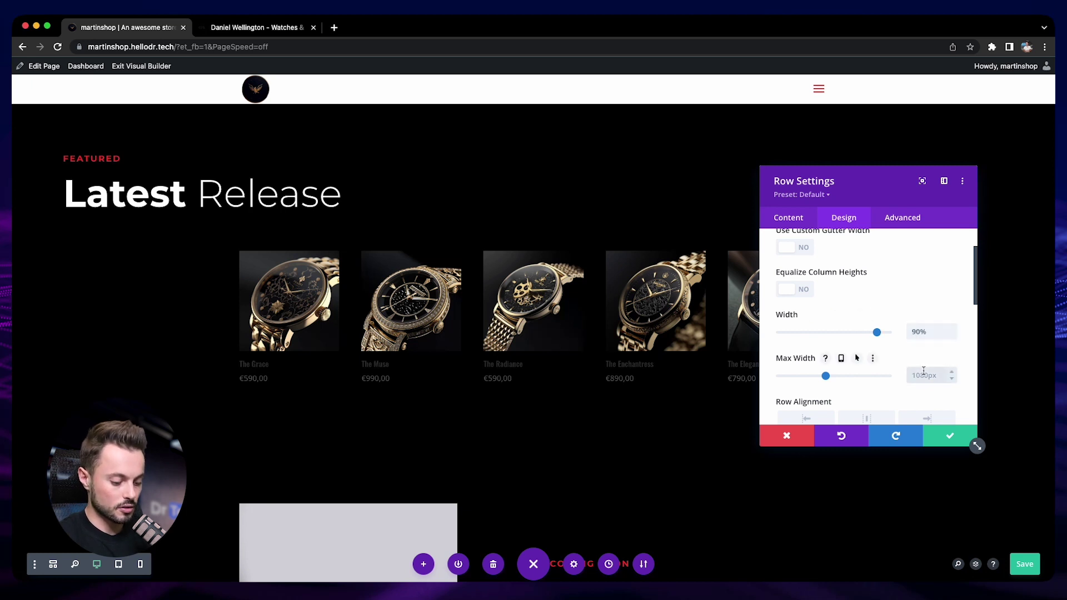
{"action": "left_click", "coordinate": [955, 435]}
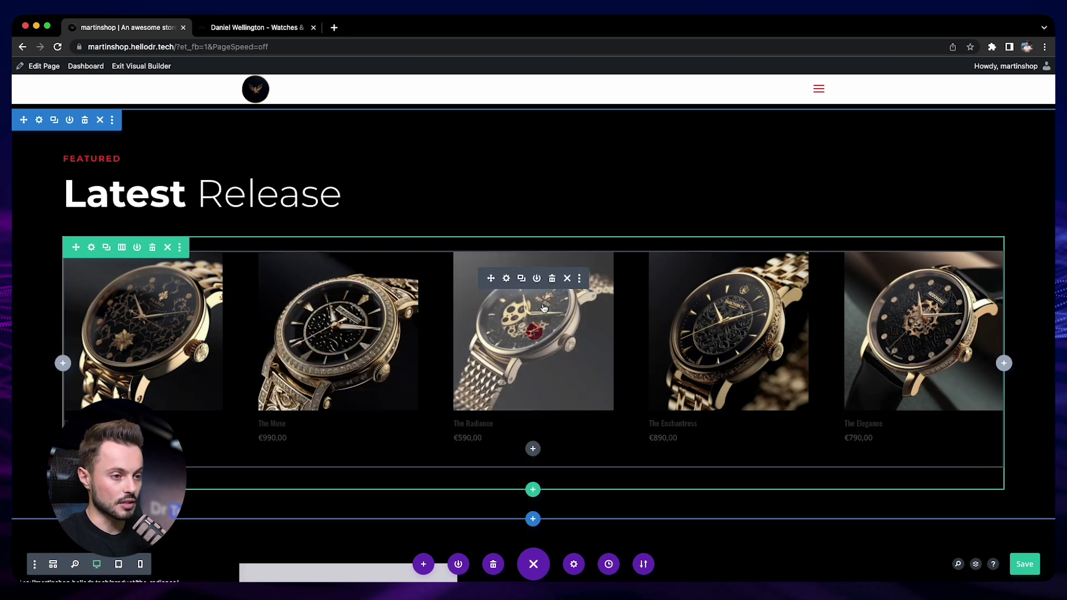
- Make the product titles in the Latest Release row white with a text size of 26px
{"action": "left_click", "coordinate": [357, 407]}
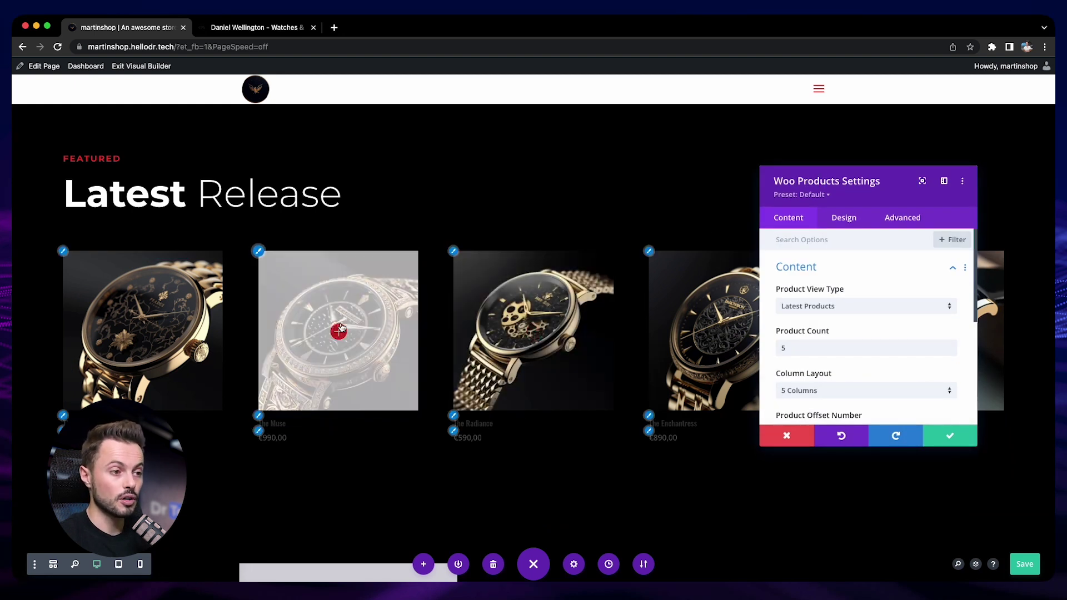
{"action": "left_click", "coordinate": [259, 420]}
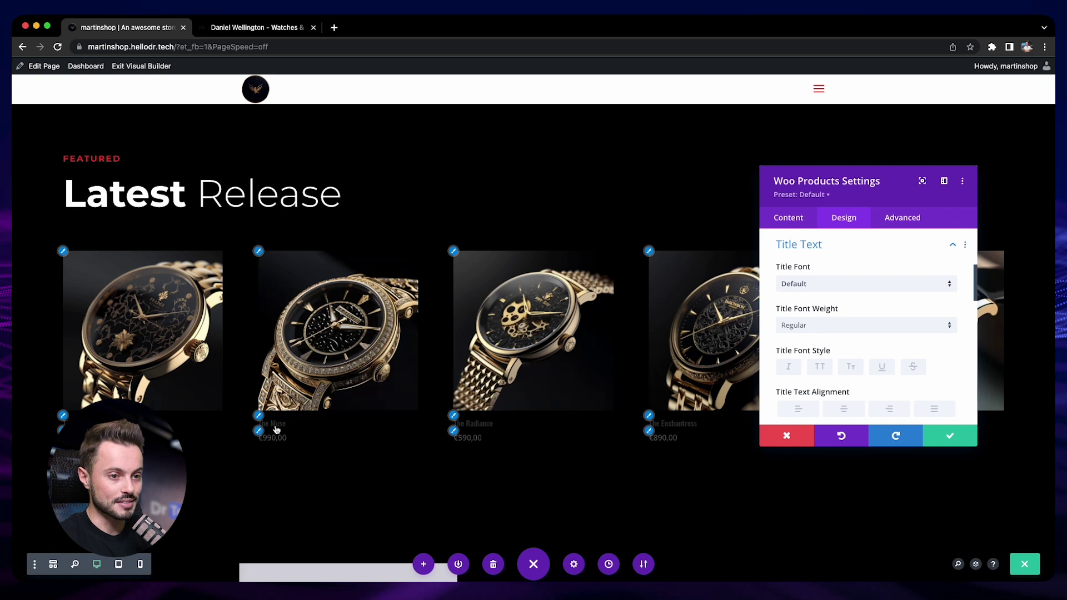
{"action": "scroll", "coordinate": [772, 320], "scroll_direction": "down", "scroll_amount": 4}
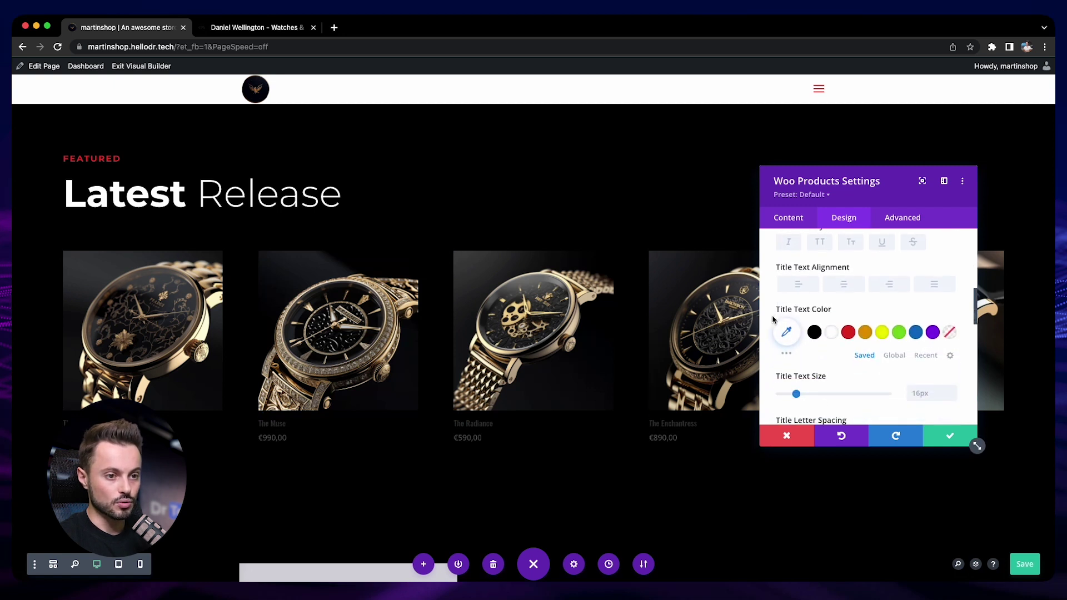
{"action": "left_click", "coordinate": [830, 333]}
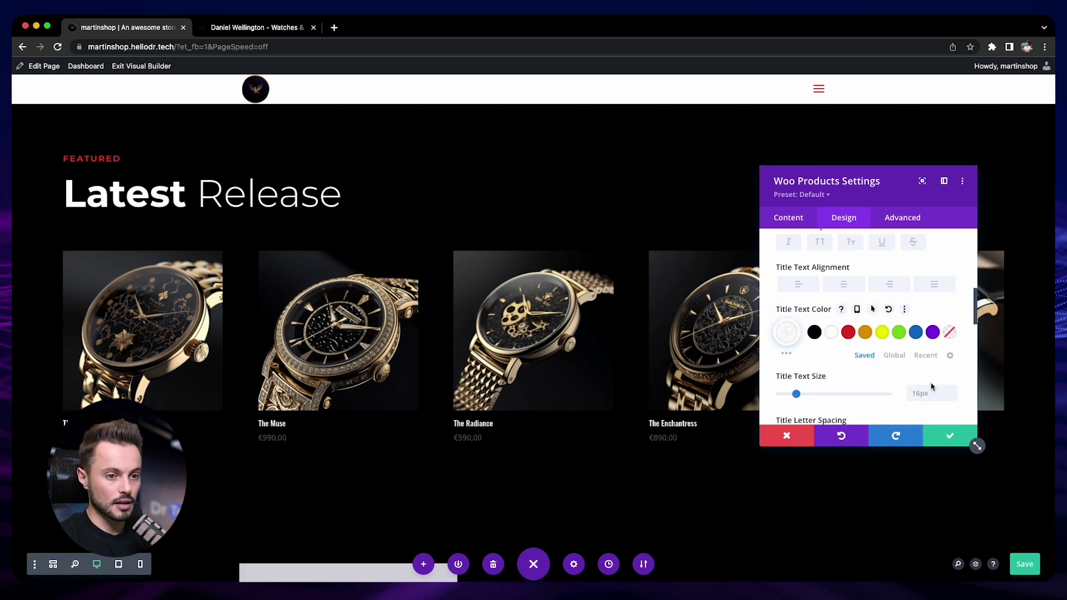
{"action": "left_click", "coordinate": [952, 391]}
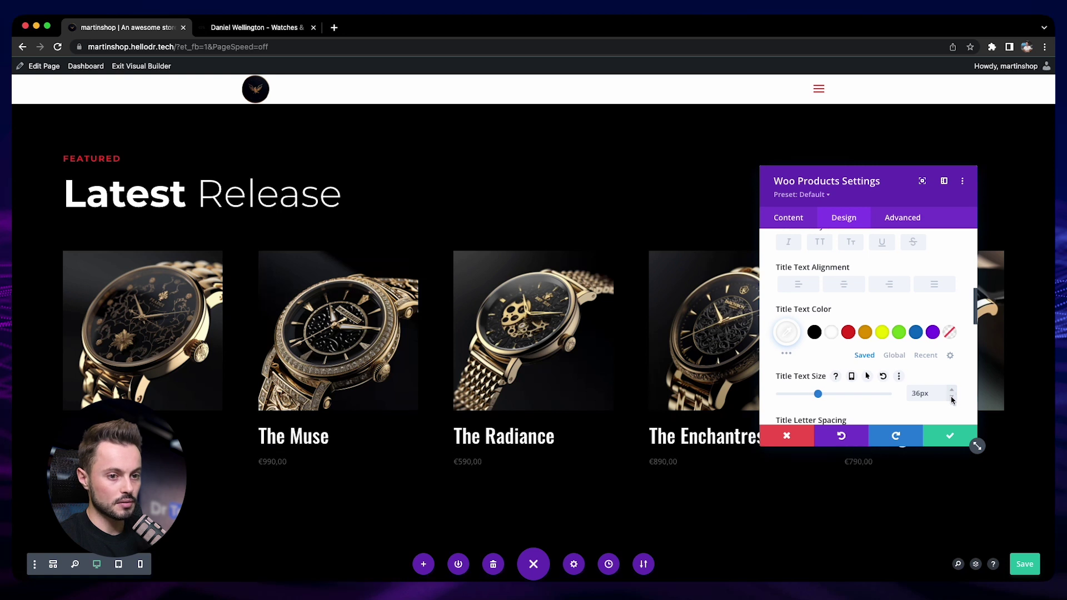
{"action": "left_click", "coordinate": [952, 397]}
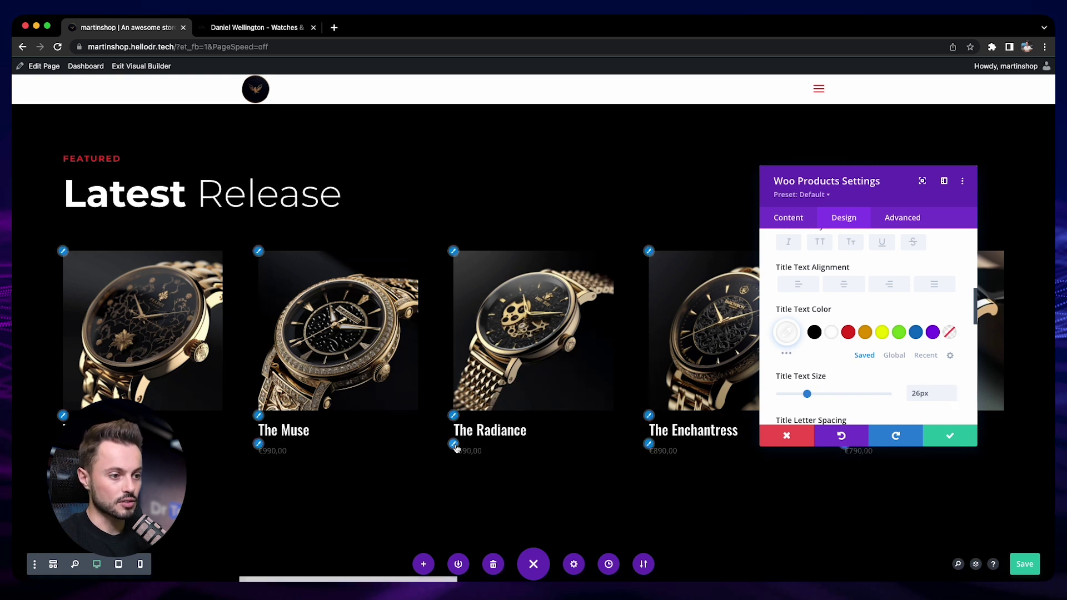
- Set the product price text color to white and close the Woo Products settings
{"action": "left_click", "coordinate": [454, 445]}
{"action": "scroll", "coordinate": [833, 361], "scroll_direction": "down", "scroll_amount": 3}
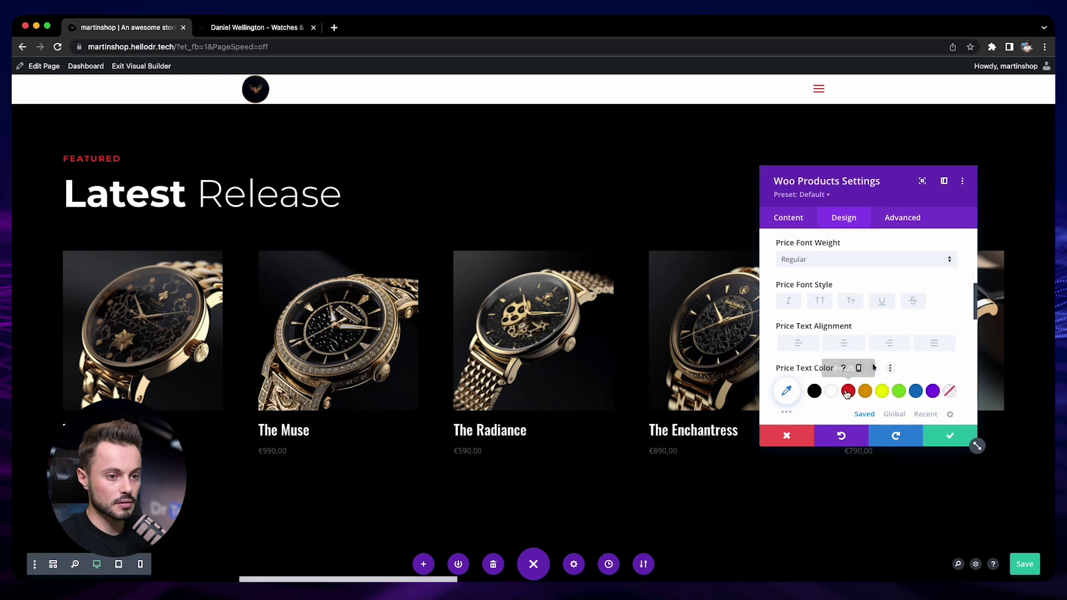
{"action": "left_click", "coordinate": [831, 391]}
{"action": "left_click", "coordinate": [789, 435]}
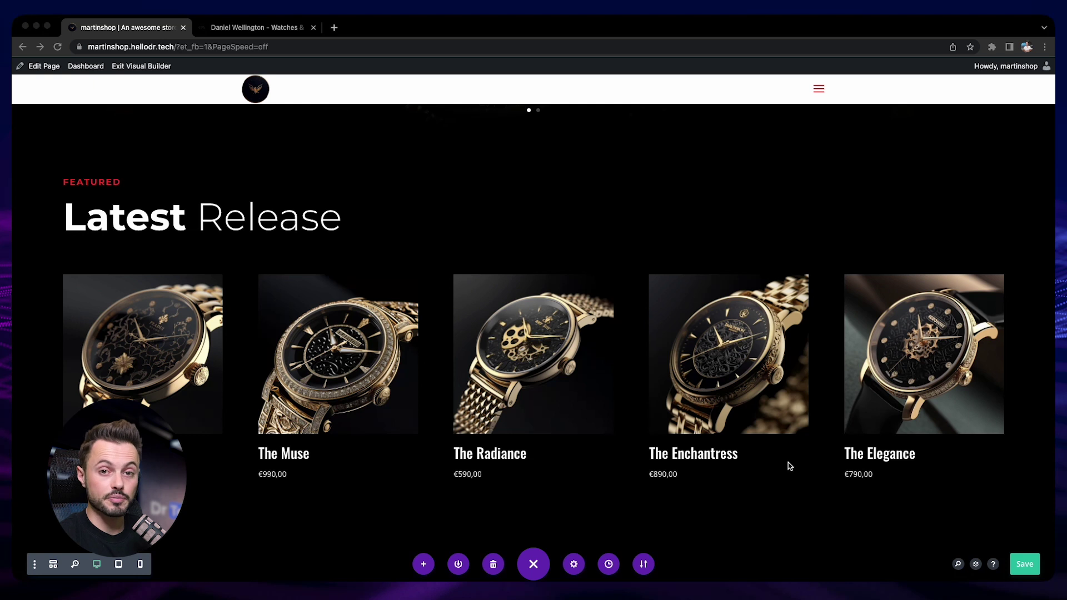
- Replace the theValley poster in the Coming Soon section with the tall image of a gold watch on a black leather strap
{"action": "scroll", "coordinate": [694, 443], "scroll_direction": "down", "scroll_amount": 5}
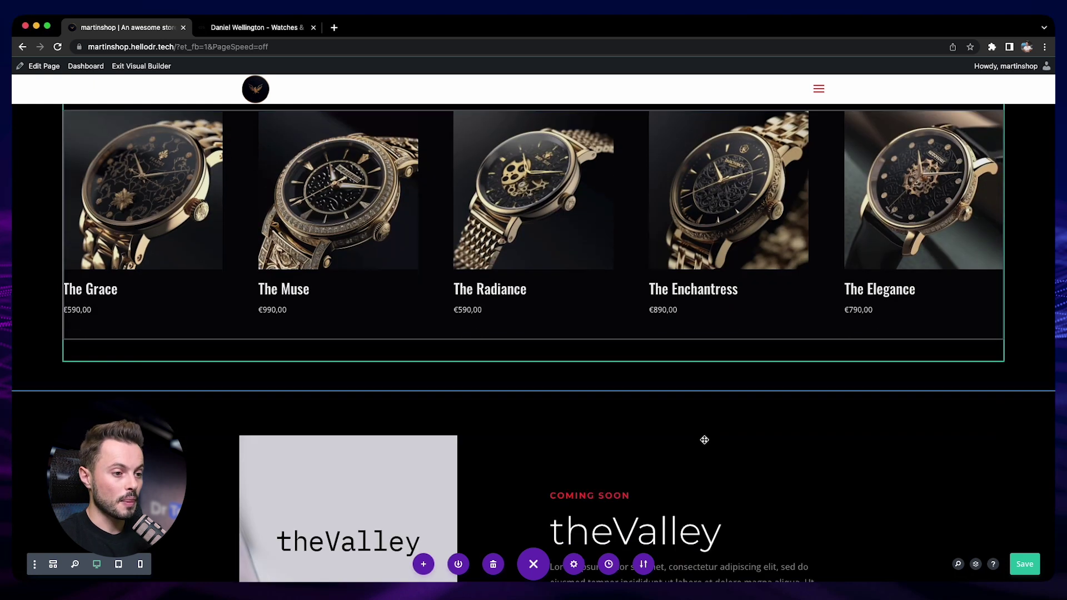
{"action": "scroll", "coordinate": [704, 440], "scroll_direction": "down", "scroll_amount": 7}
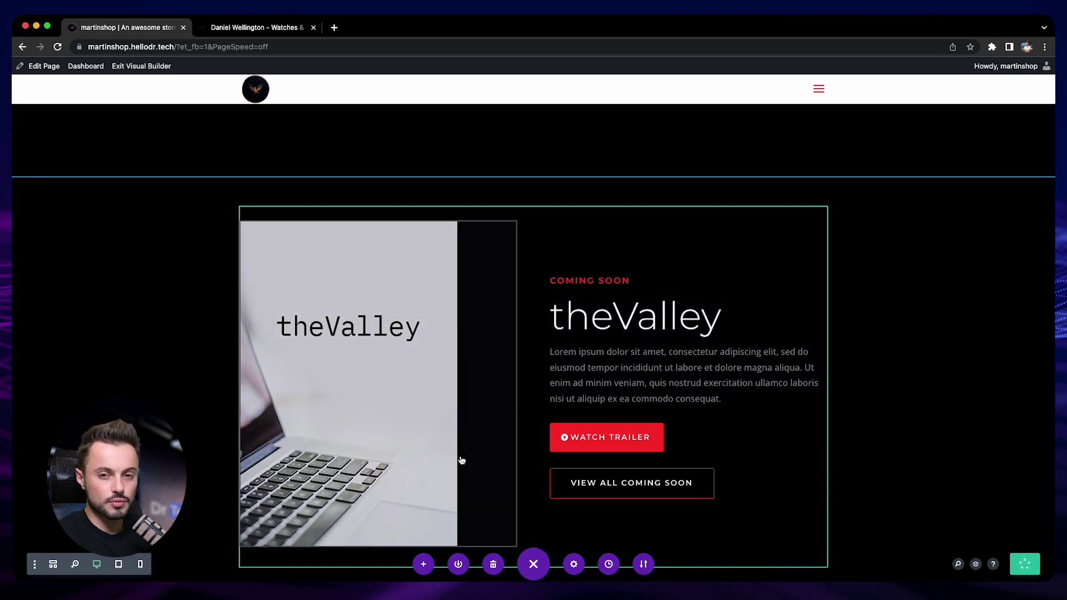
{"action": "scroll", "coordinate": [377, 363], "scroll_direction": "up", "scroll_amount": 1}
{"action": "scroll", "coordinate": [376, 364], "scroll_direction": "up", "scroll_amount": 5}
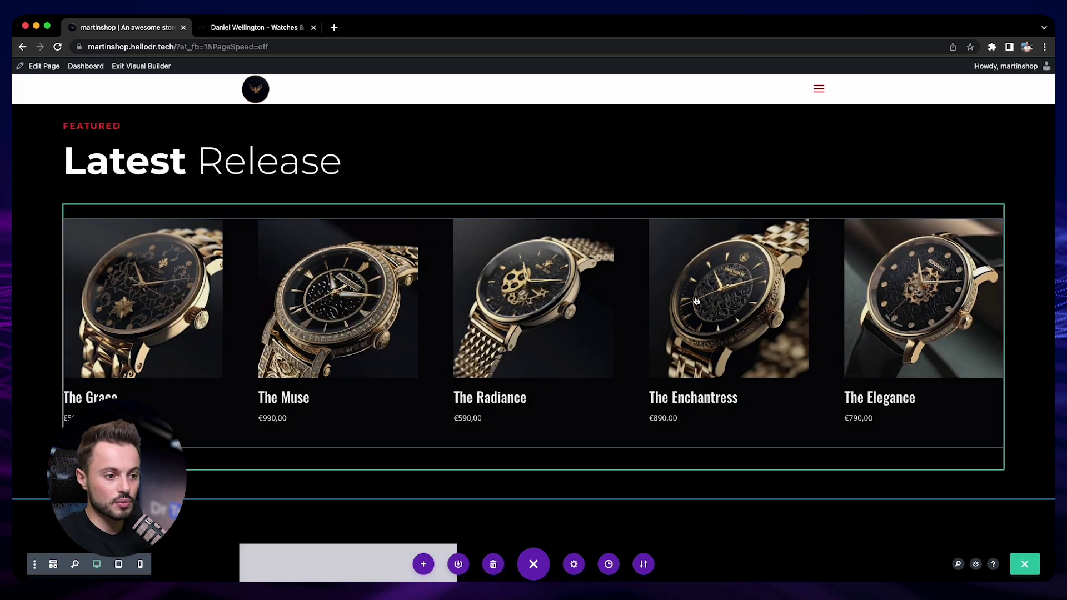
{"action": "scroll", "coordinate": [695, 300], "scroll_direction": "up", "scroll_amount": 6}
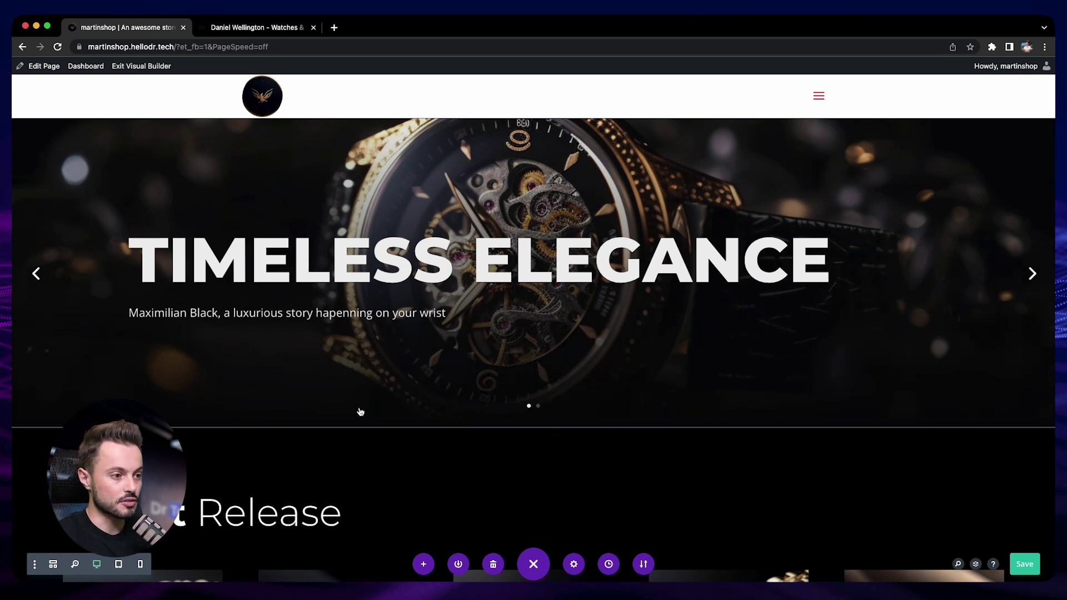
{"action": "scroll", "coordinate": [496, 209], "scroll_direction": "down", "scroll_amount": 10}
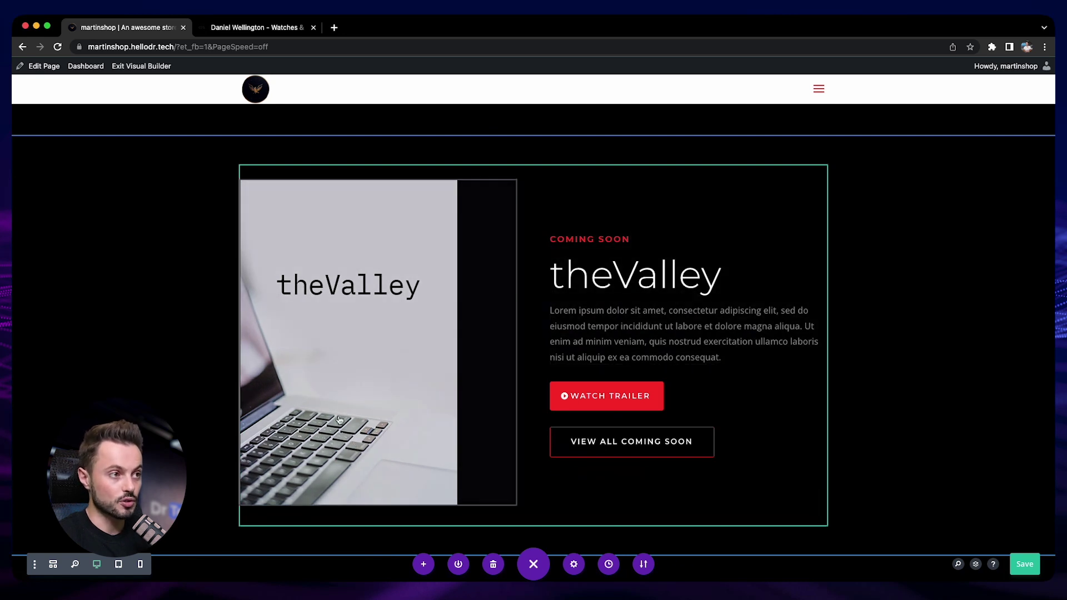
{"action": "mouse_move", "coordinate": [358, 312]}
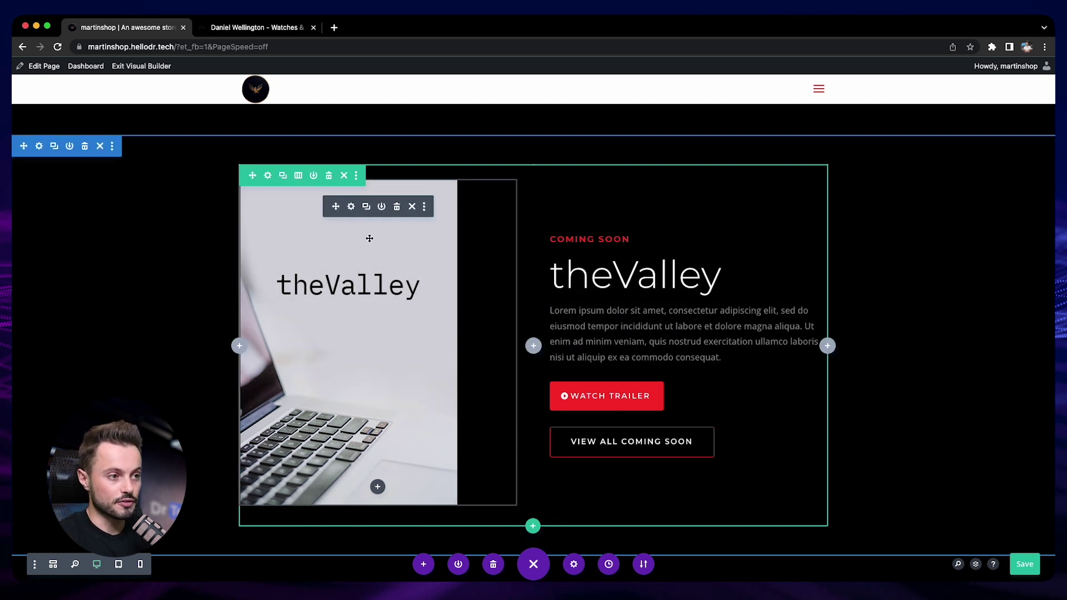
{"action": "left_click", "coordinate": [352, 212]}
{"action": "left_click", "coordinate": [857, 361]}
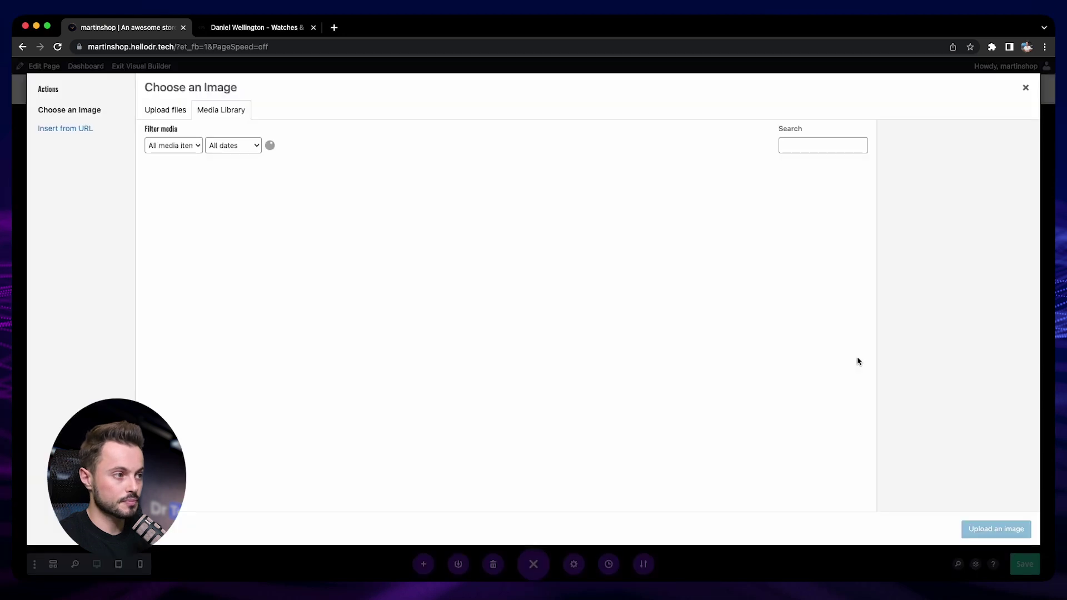
{"action": "left_click", "coordinate": [993, 530]}
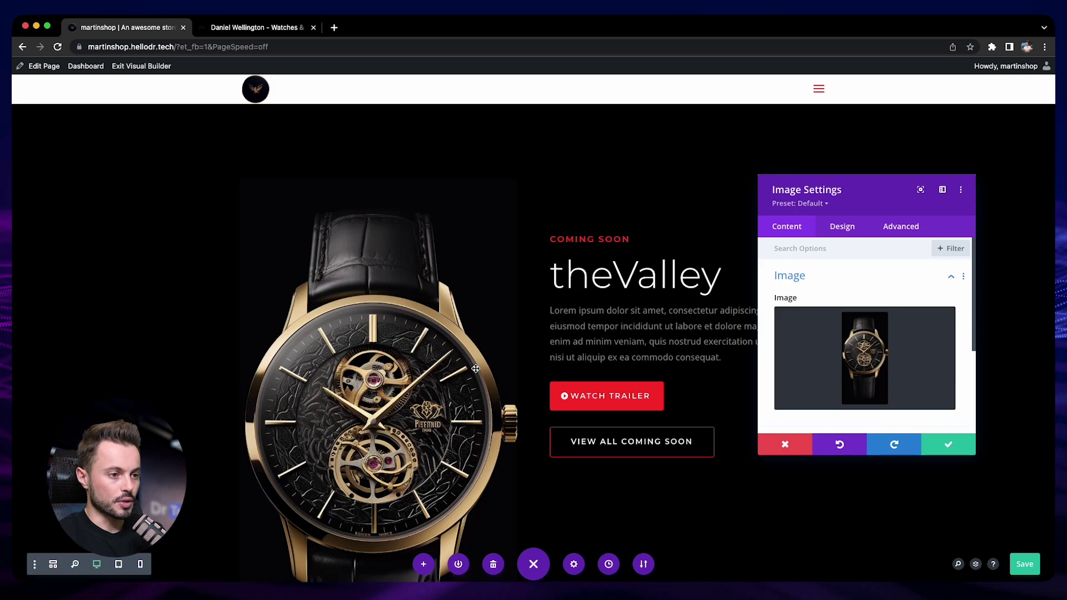
- Examine how the new watch image fits beside the Coming Soon heading, text and buttons
{"action": "scroll", "coordinate": [411, 345], "scroll_direction": "down", "scroll_amount": 2}
{"action": "scroll", "coordinate": [412, 344], "scroll_direction": "down", "scroll_amount": 2}
{"action": "scroll", "coordinate": [438, 314], "scroll_direction": "up", "scroll_amount": 1}
{"action": "scroll", "coordinate": [439, 314], "scroll_direction": "down", "scroll_amount": 2}
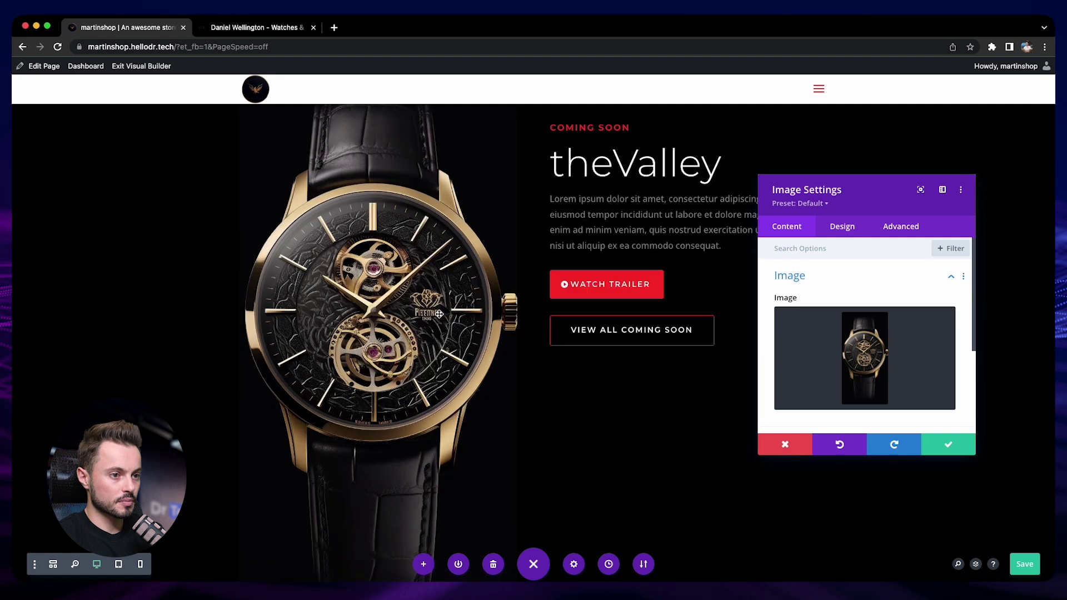
{"action": "scroll", "coordinate": [439, 314], "scroll_direction": "up", "scroll_amount": 3}
{"action": "scroll", "coordinate": [502, 309], "scroll_direction": "down", "scroll_amount": 1}
{"action": "scroll", "coordinate": [503, 309], "scroll_direction": "up", "scroll_amount": 1}
{"action": "scroll", "coordinate": [506, 309], "scroll_direction": "down", "scroll_amount": 1}
{"action": "scroll", "coordinate": [510, 310], "scroll_direction": "down", "scroll_amount": 2}
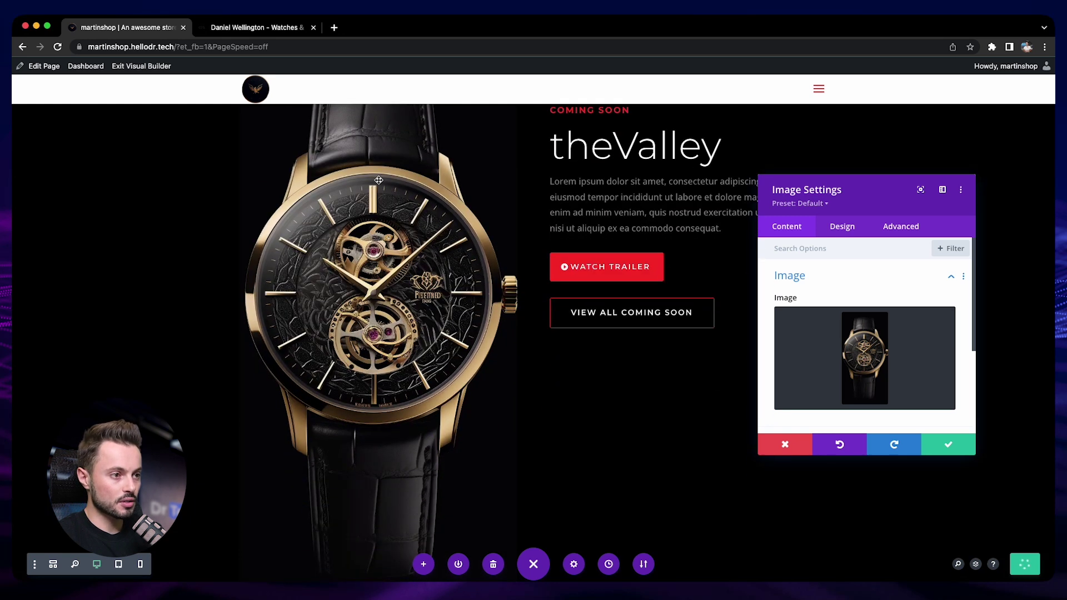
{"action": "scroll", "coordinate": [498, 202], "scroll_direction": "up", "scroll_amount": 4}
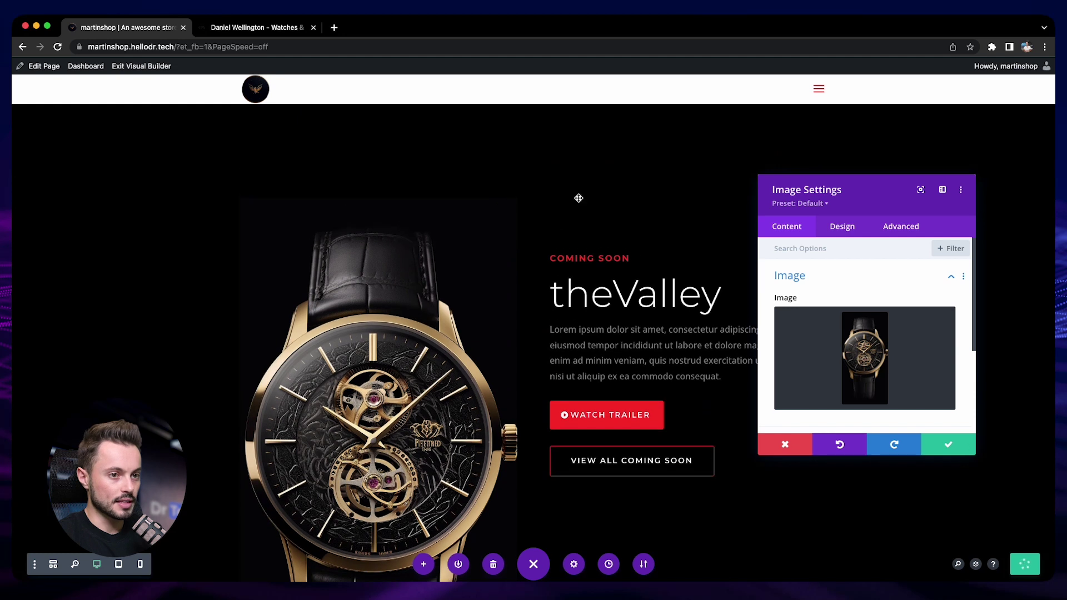
- Reduce the Coming Soon watch image to 70% width and center it in its column
{"action": "left_click", "coordinate": [852, 234]}
{"action": "left_click", "coordinate": [810, 310]}
{"action": "scroll", "coordinate": [780, 303], "scroll_direction": "down", "scroll_amount": 3}
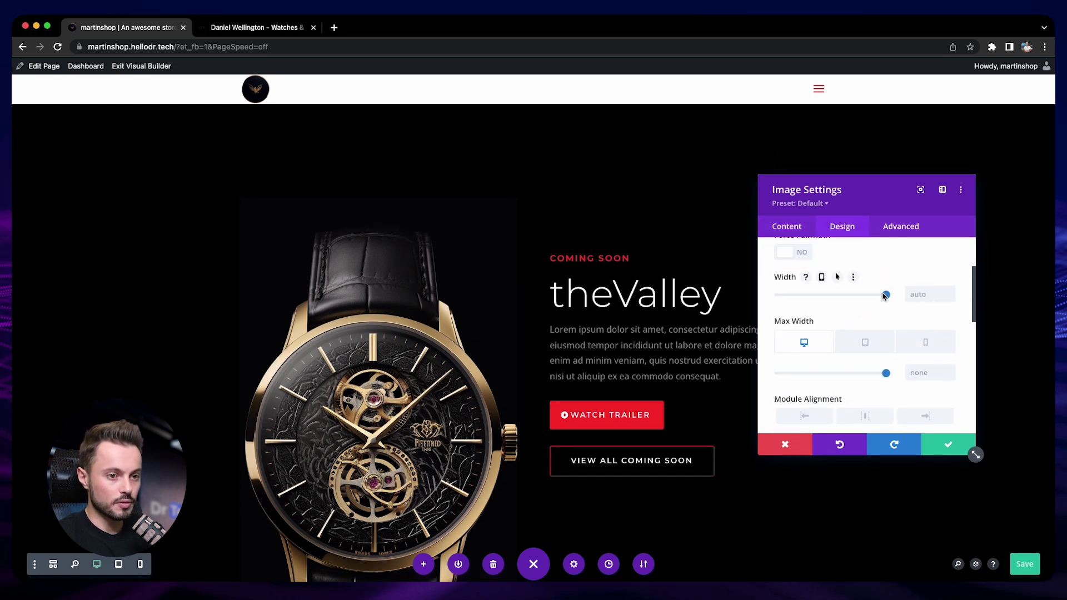
{"action": "left_click_drag", "start_coordinate": [880, 295], "coordinate": [855, 297]}
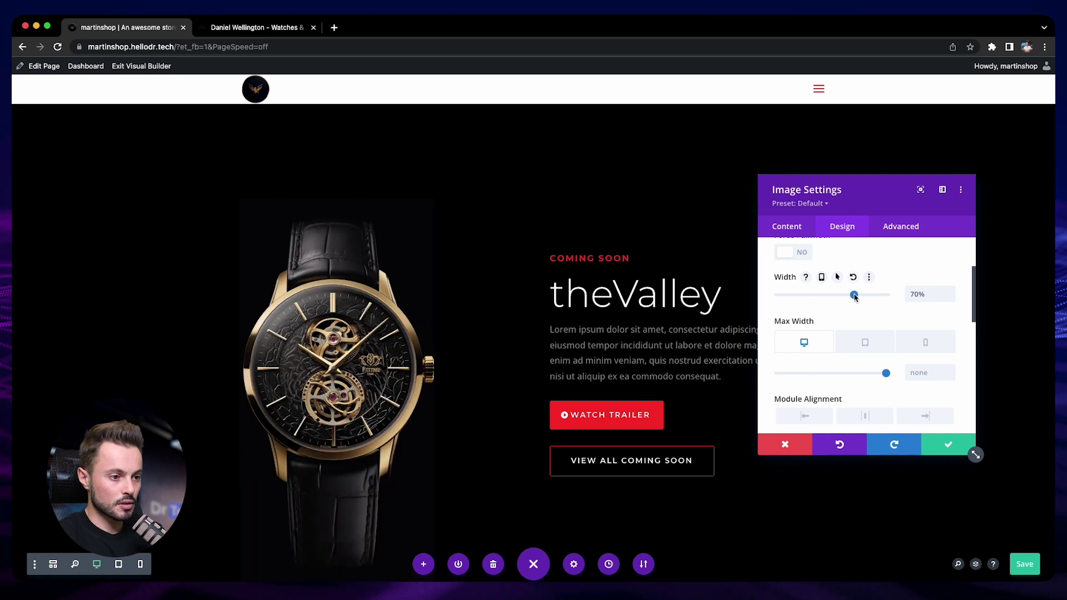
{"action": "scroll", "coordinate": [852, 298], "scroll_direction": "down", "scroll_amount": 2}
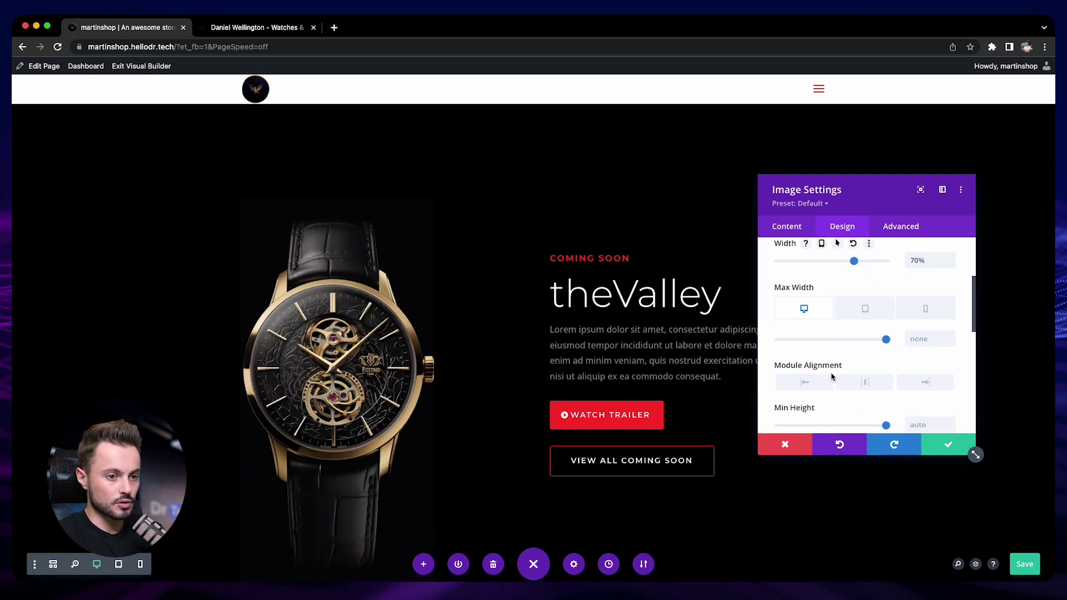
{"action": "left_click", "coordinate": [864, 383]}
{"action": "scroll", "coordinate": [604, 329], "scroll_direction": "up", "scroll_amount": 3}
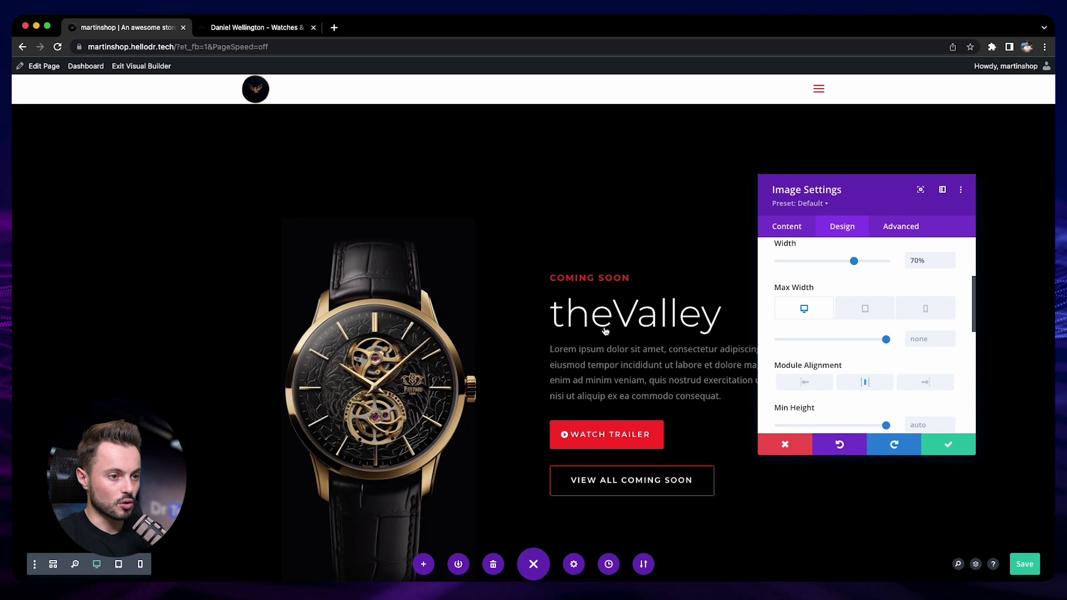
- Close the image settings and delete the Watch Trailer button from the Coming Soon section
{"action": "scroll", "coordinate": [604, 329], "scroll_direction": "down", "scroll_amount": 5}
{"action": "scroll", "coordinate": [602, 332], "scroll_direction": "up", "scroll_amount": 2}
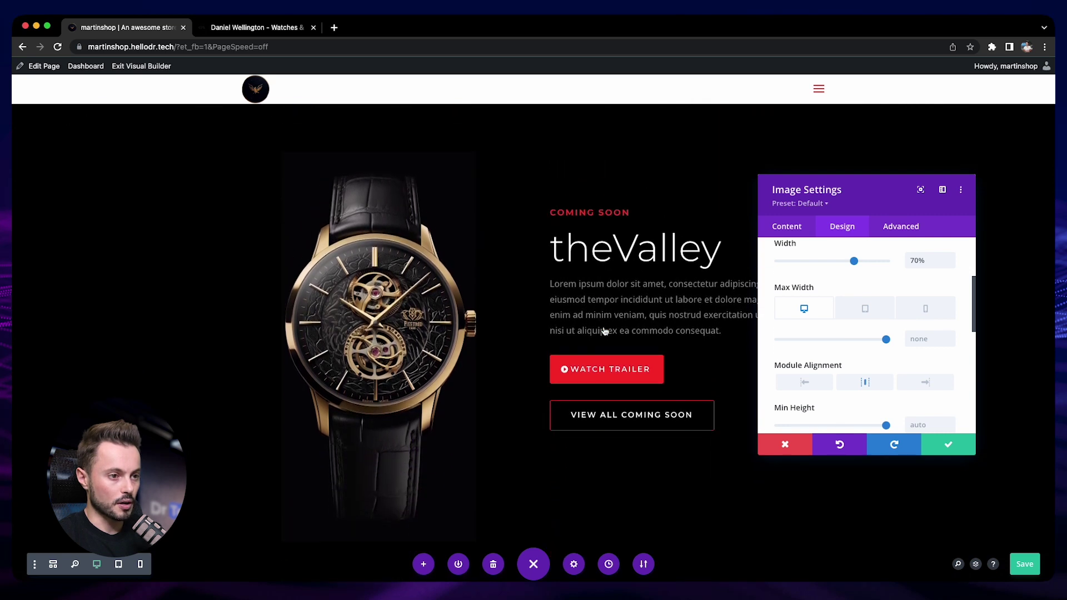
{"action": "left_click", "coordinate": [627, 337]}
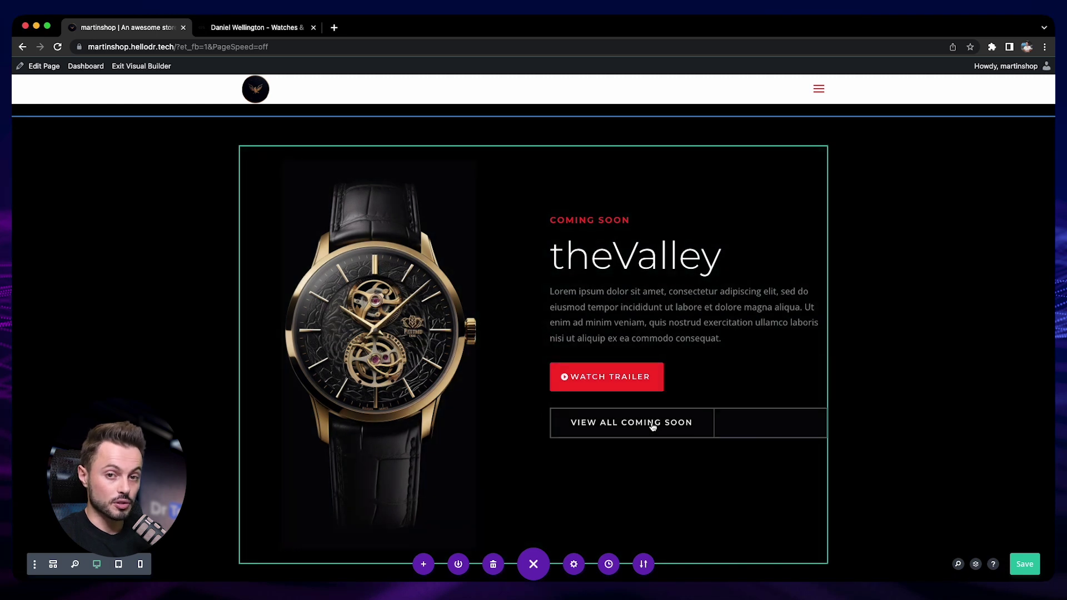
{"action": "mouse_move", "coordinate": [704, 377]}
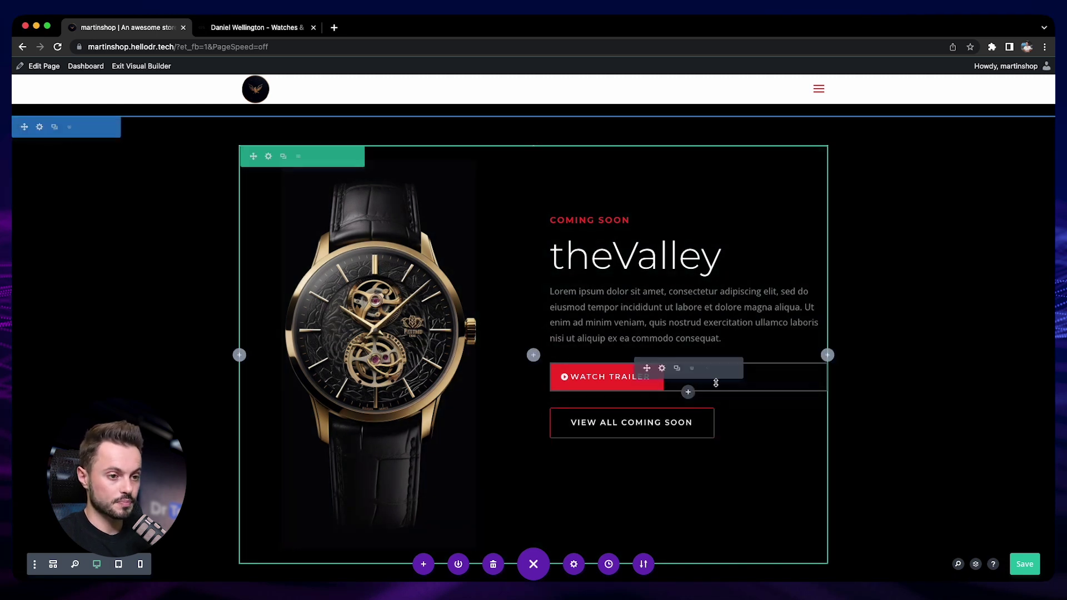
{"action": "left_click", "coordinate": [706, 368]}
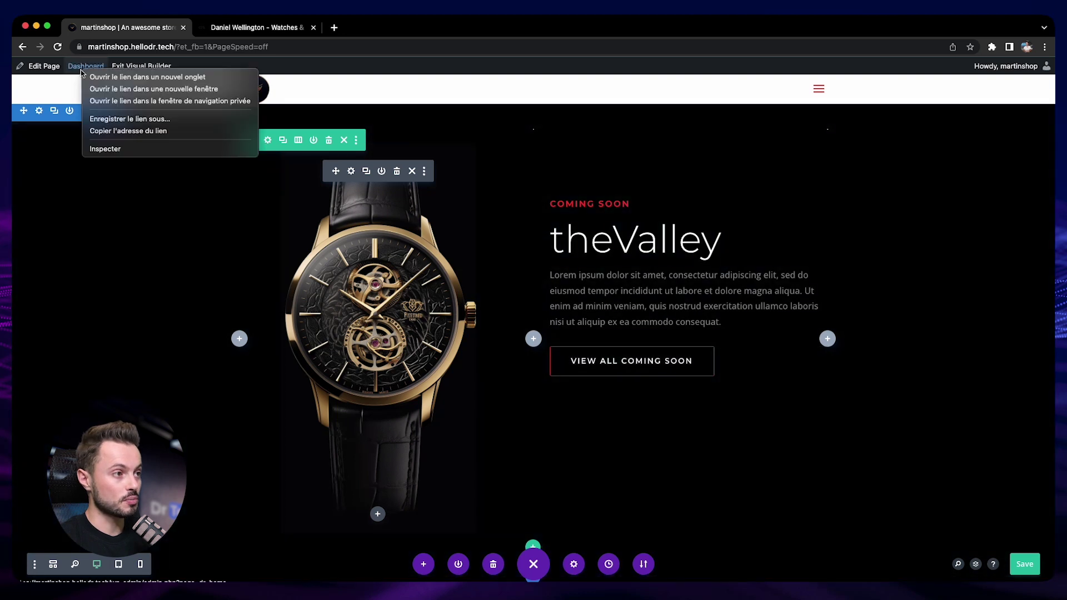
- Open the store dashboard in a new browser tab, edit The Aviator product and copy its title
{"action": "left_click", "coordinate": [95, 78], "text": "super"}
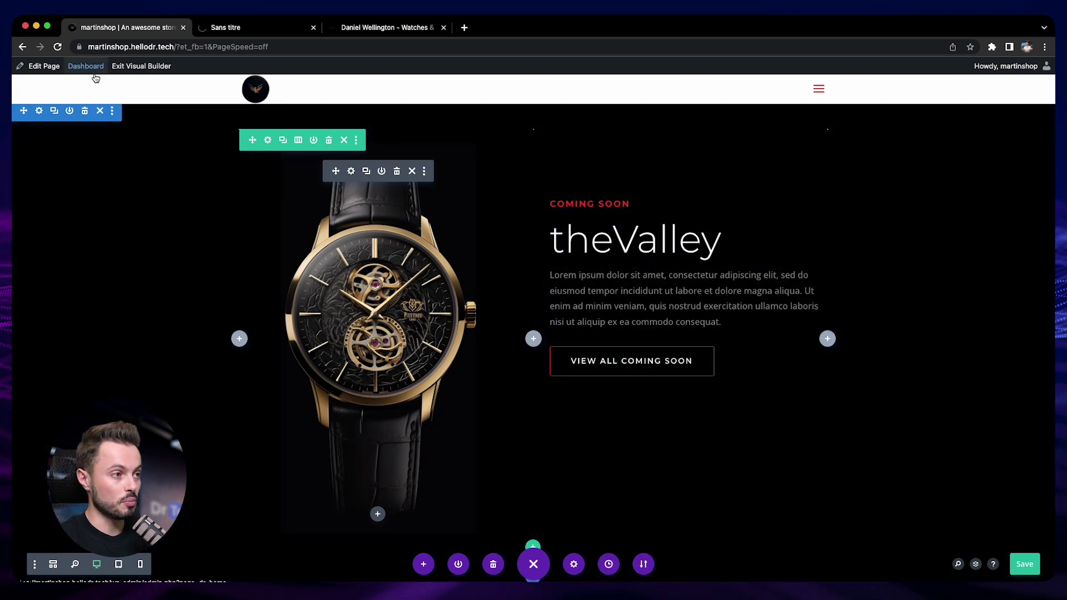
{"action": "left_click", "coordinate": [253, 29]}
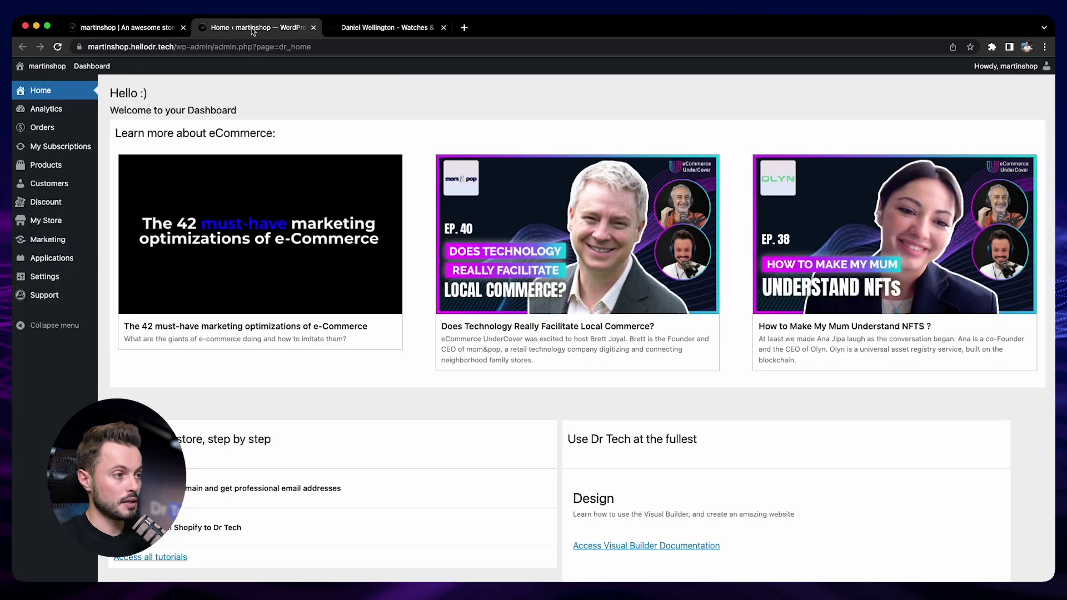
{"action": "left_click", "coordinate": [123, 167]}
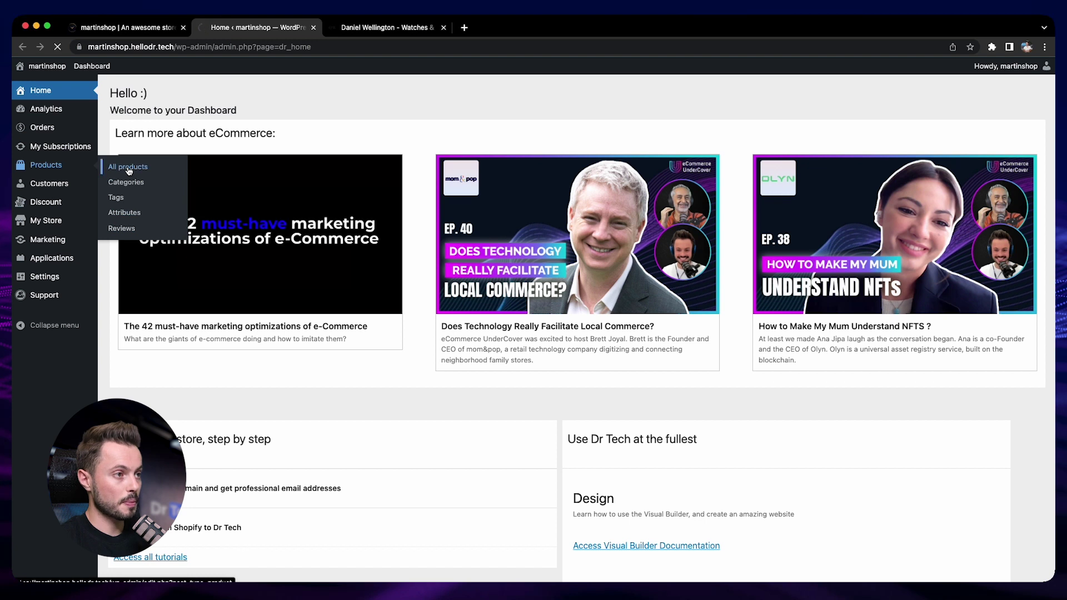
{"action": "left_click", "coordinate": [212, 428]}
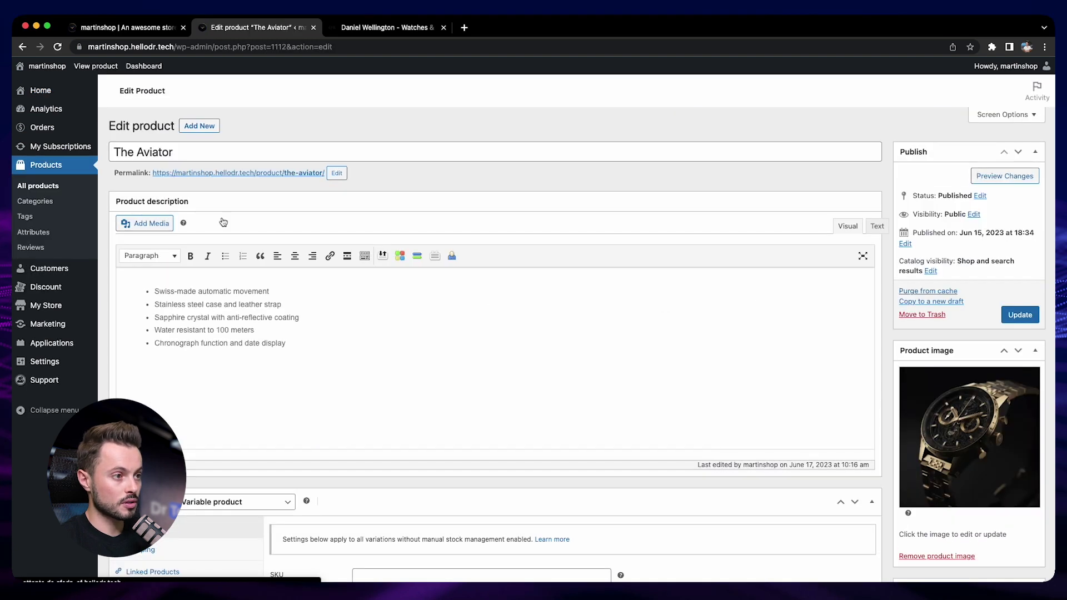
{"action": "left_click_drag", "start_coordinate": [197, 153], "coordinate": [110, 154]}
{"action": "key", "text": "super+c"}
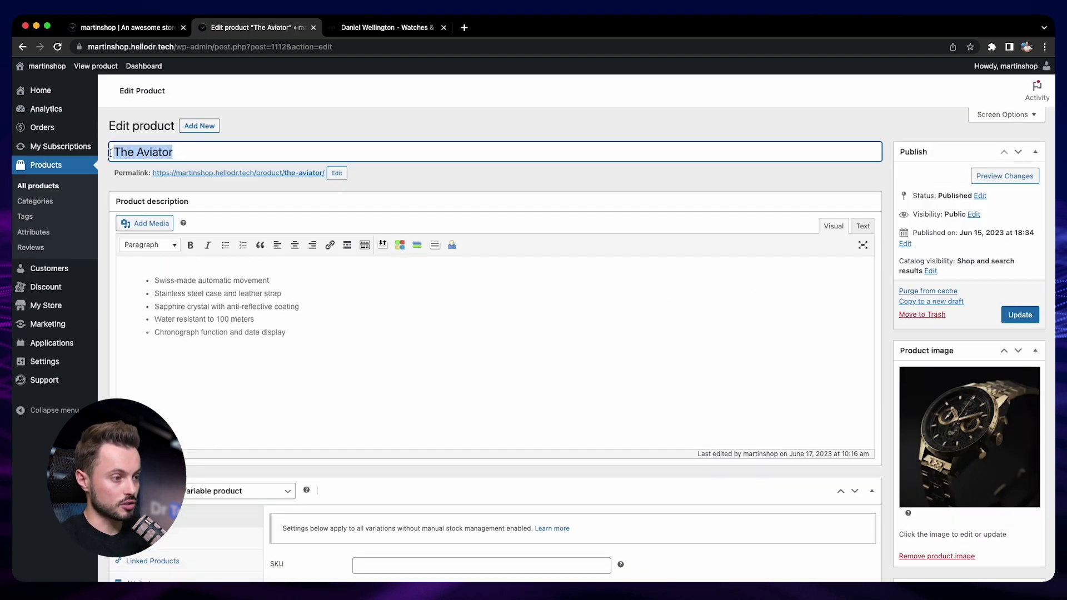
- Replace the theValley heading with the copied title The Aviator and change the Coming Soon line above it to Discover
{"action": "left_click", "coordinate": [123, 27]}
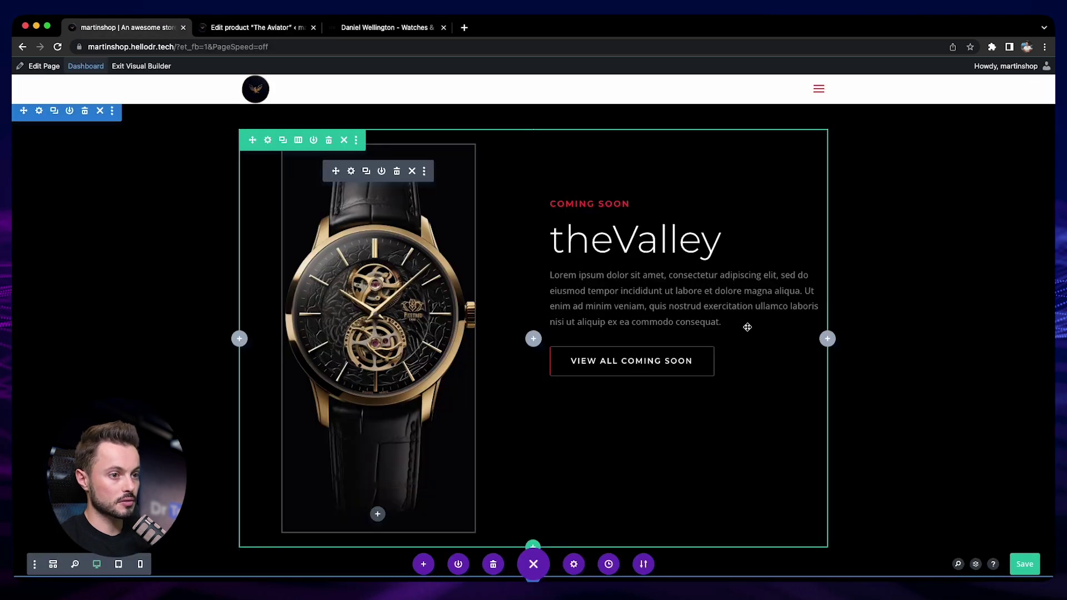
{"action": "left_click", "coordinate": [660, 226]}
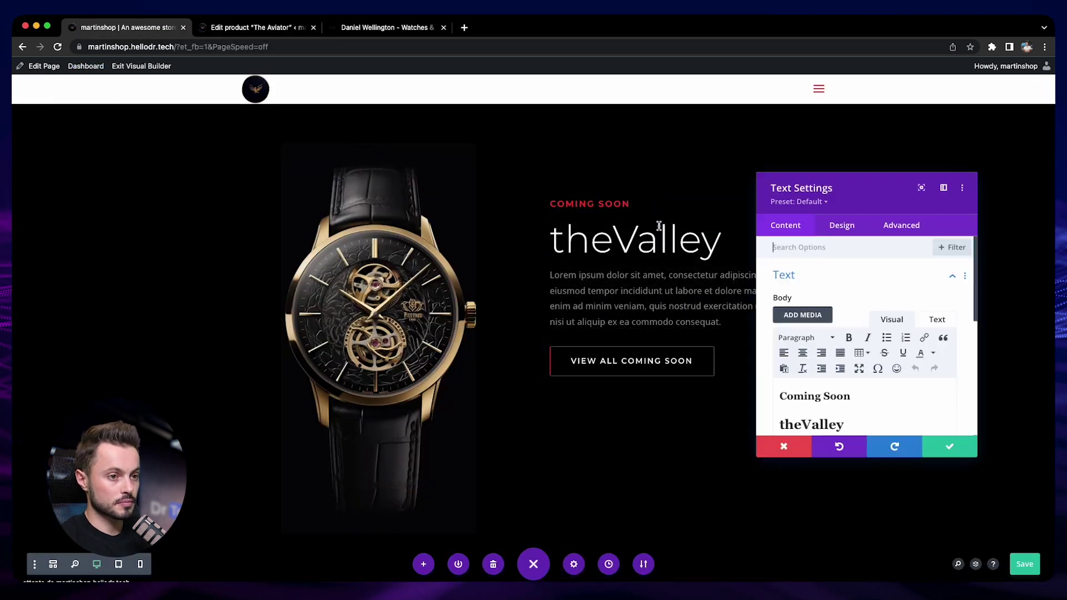
{"action": "scroll", "coordinate": [856, 409], "scroll_direction": "down", "scroll_amount": 2}
{"action": "left_click_drag", "start_coordinate": [844, 383], "coordinate": [776, 382]}
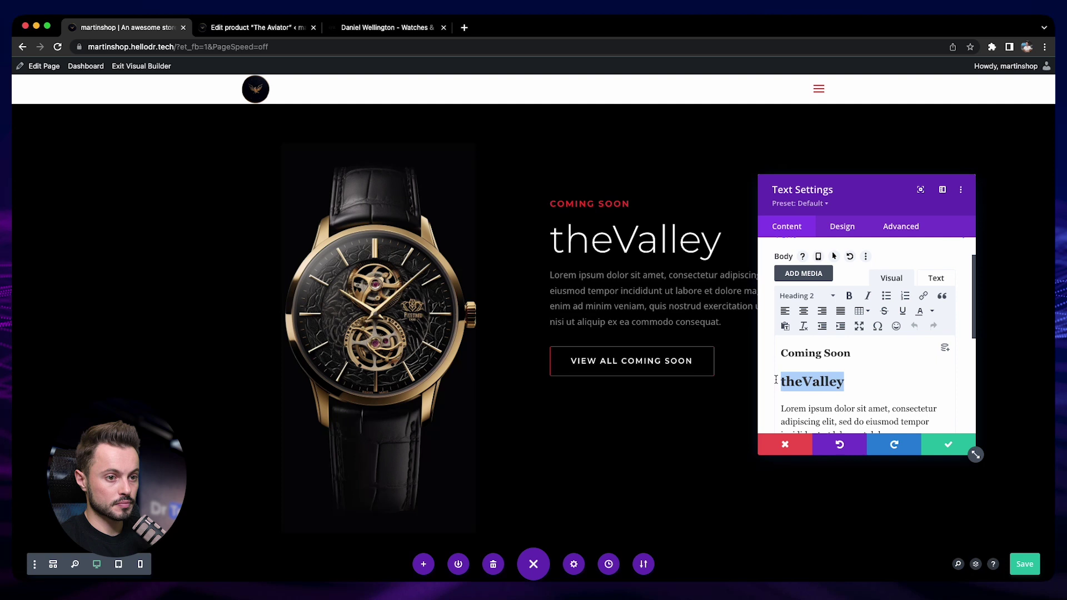
{"action": "key", "text": "super+v"}
{"action": "left_click_drag", "start_coordinate": [867, 194], "coordinate": [897, 208]}
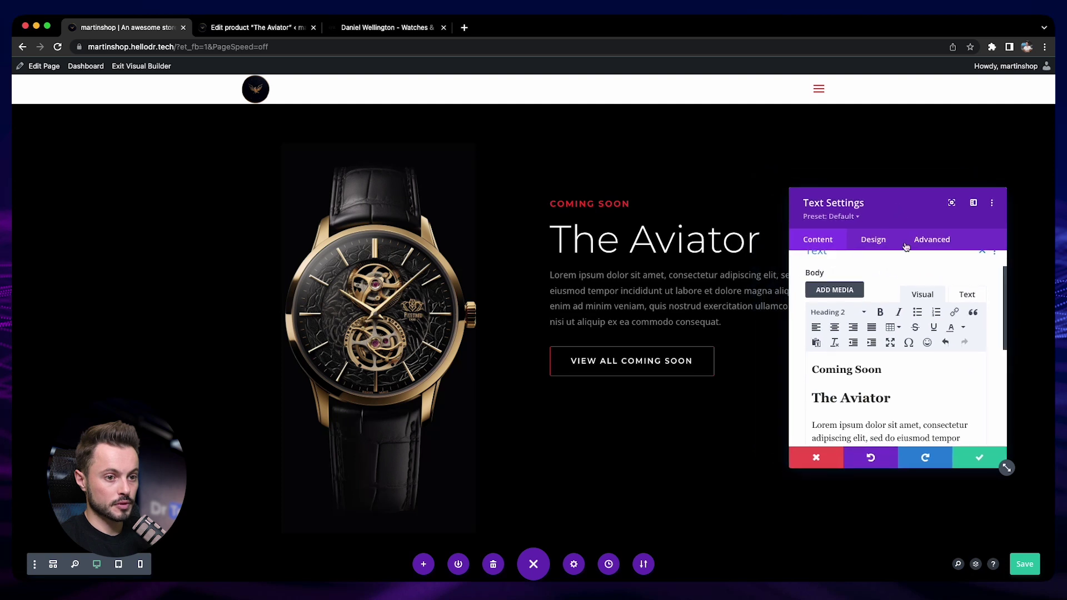
{"action": "left_click_drag", "start_coordinate": [883, 370], "coordinate": [808, 368]}
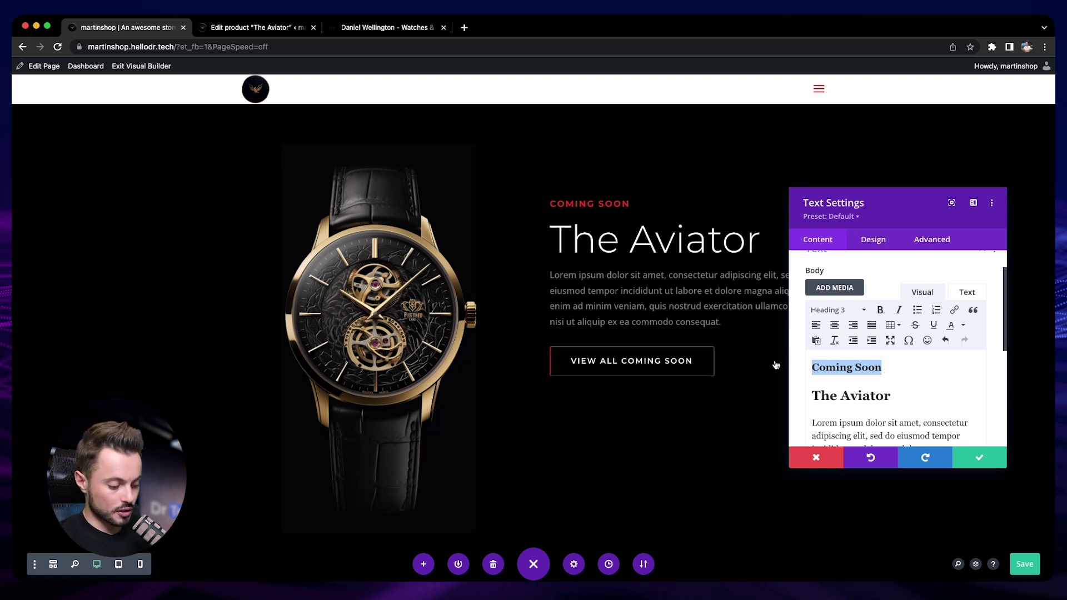
{"action": "type", "text": "Discover"}
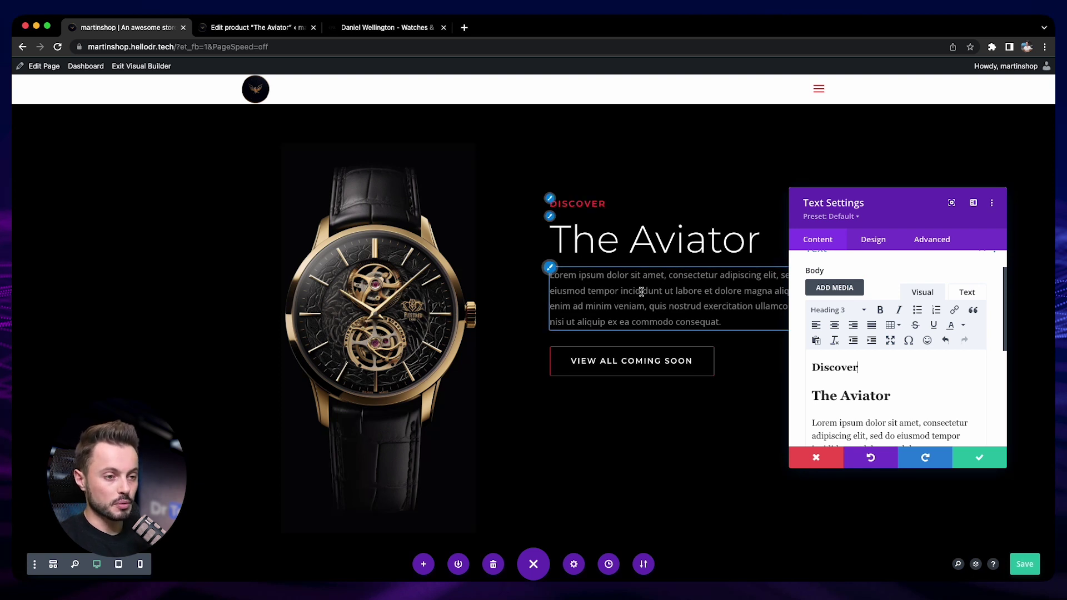
- Replace the lorem ipsum paragraph under The Aviator heading with the short description copied from The Aviator's product page
{"action": "left_click", "coordinate": [252, 27]}
{"action": "scroll", "coordinate": [225, 430], "scroll_direction": "down", "scroll_amount": 5}
{"action": "triple_click", "coordinate": [224, 424]}
{"action": "key", "text": "super+c"}
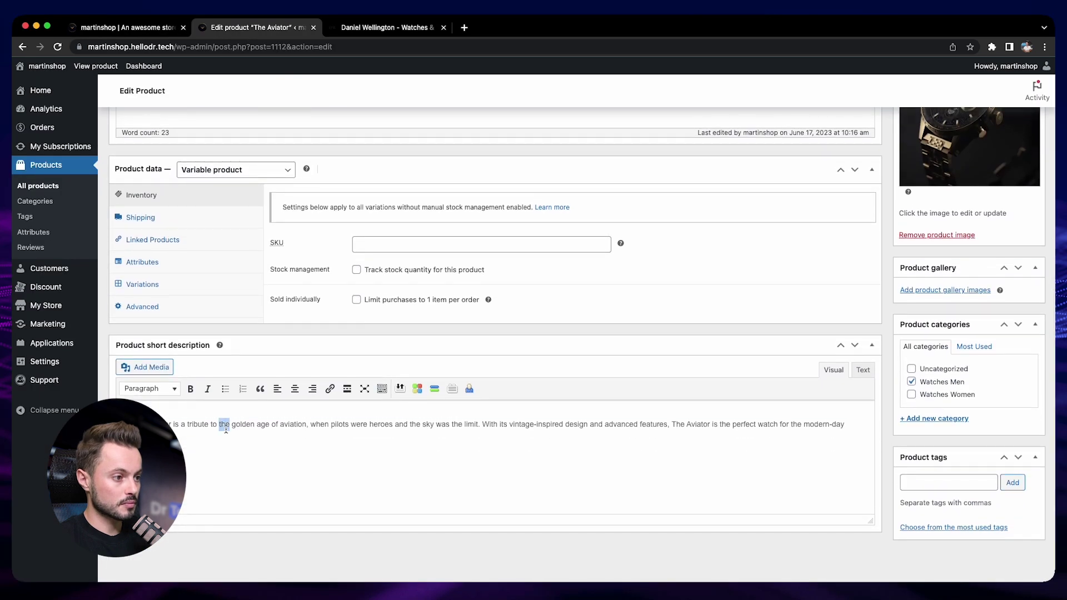
{"action": "left_click", "coordinate": [119, 28]}
{"action": "scroll", "coordinate": [843, 398], "scroll_direction": "down", "scroll_amount": 2}
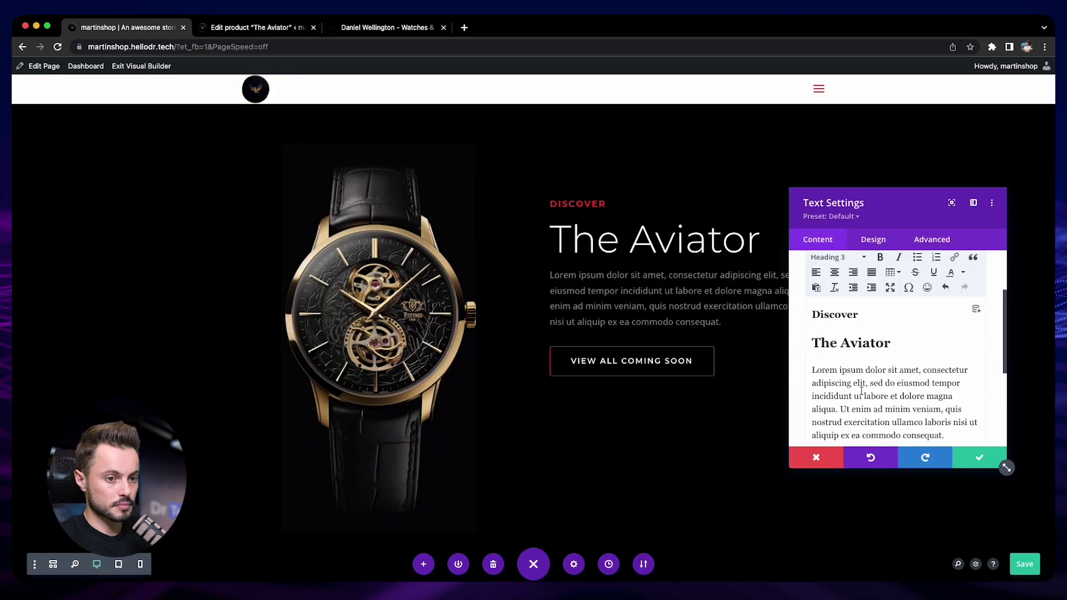
{"action": "triple_click", "coordinate": [860, 388]}
{"action": "key", "text": "super+v"}
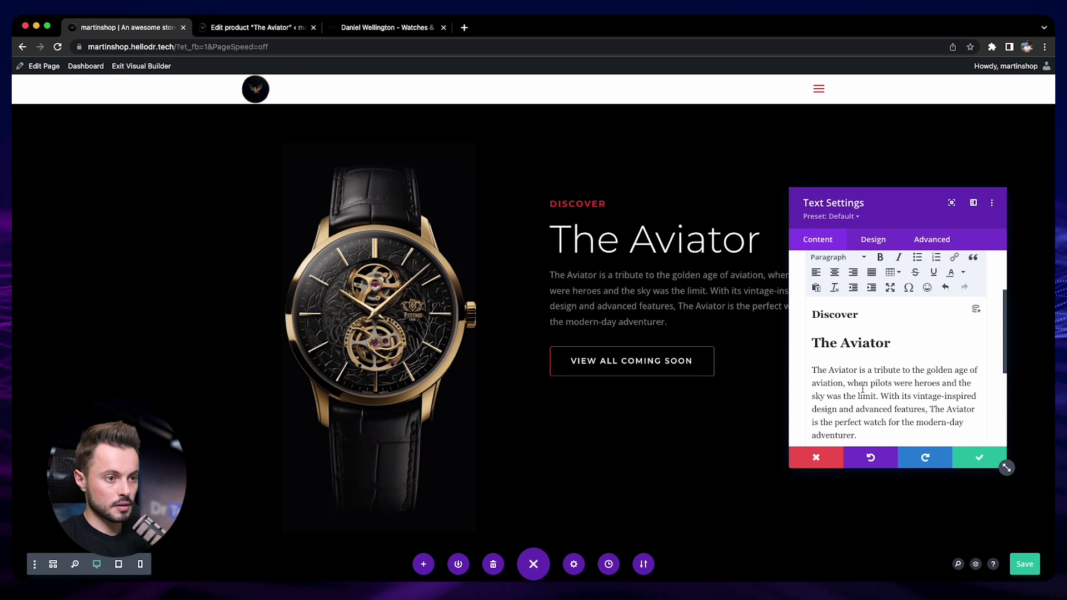
- Change the text of the View All Coming Soon button to "Discover now"
{"action": "scroll", "coordinate": [701, 322], "scroll_direction": "down", "scroll_amount": 2}
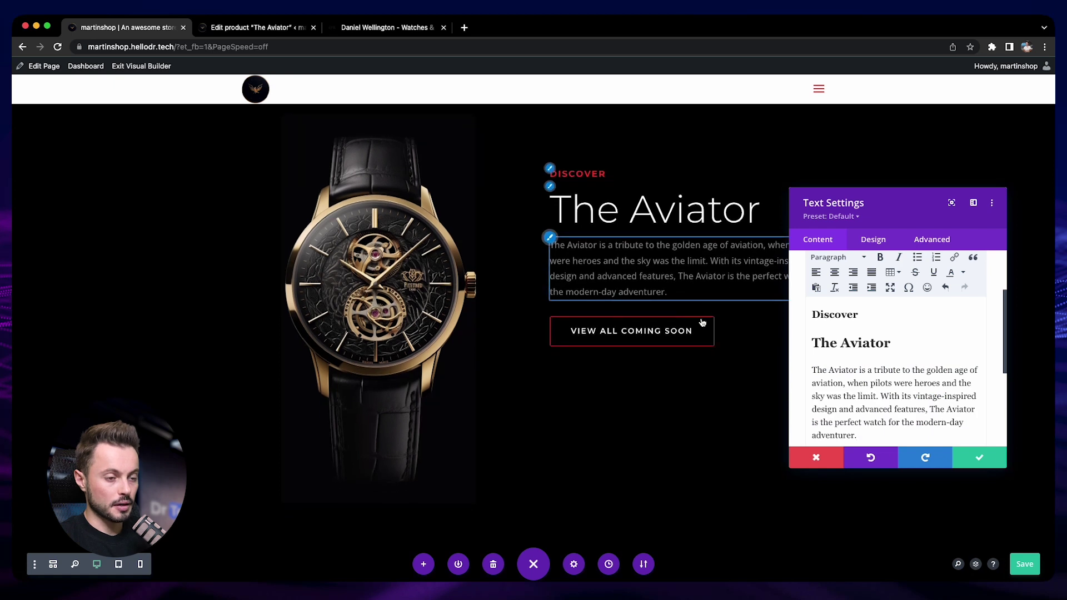
{"action": "left_click", "coordinate": [666, 341]}
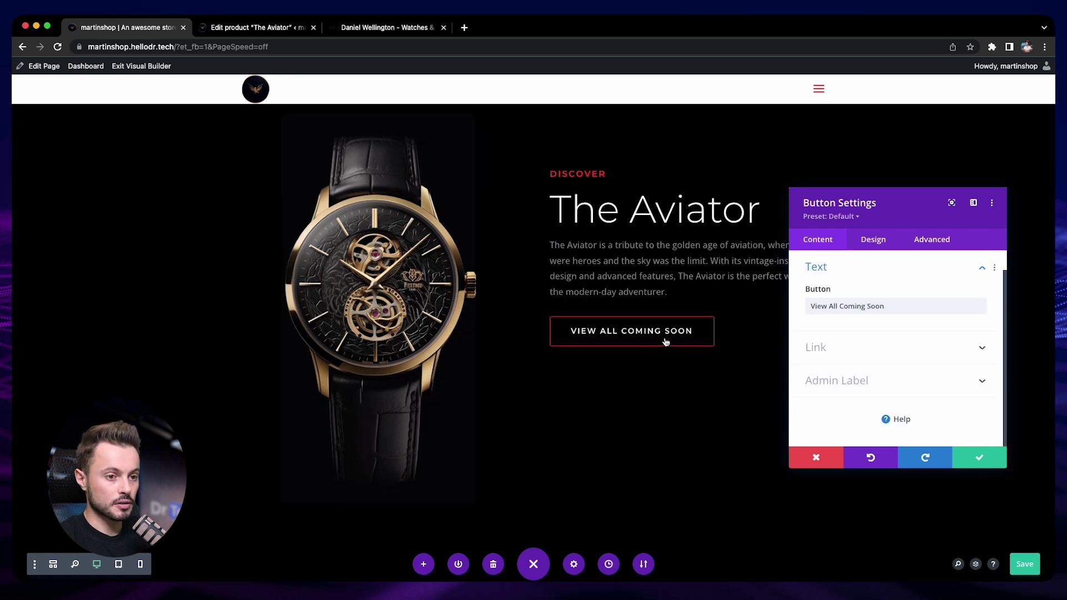
{"action": "triple_click", "coordinate": [902, 307]}
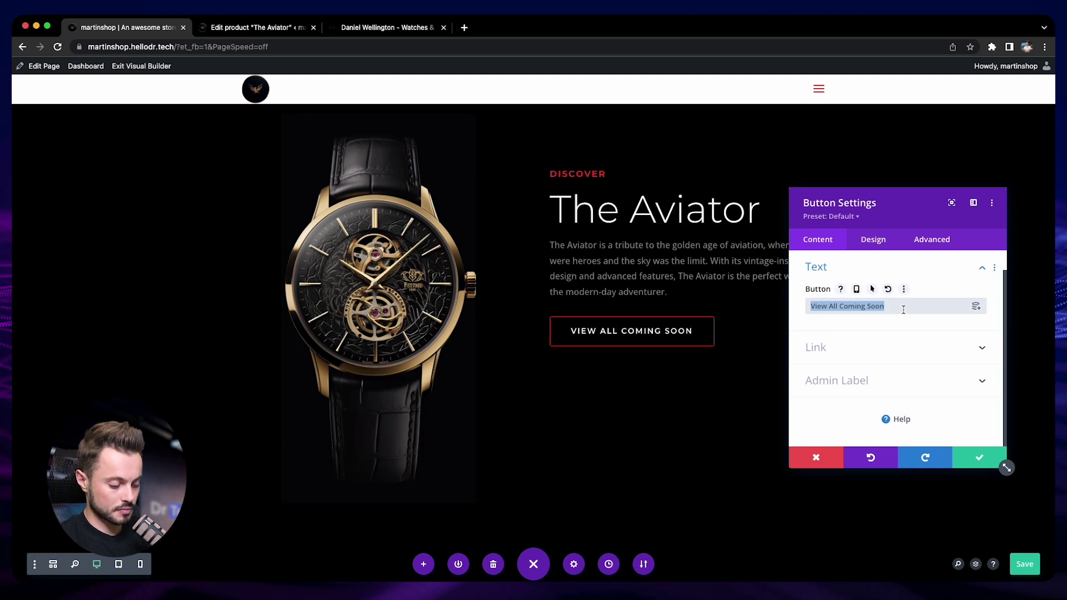
{"action": "type", "text": "Discover now"}
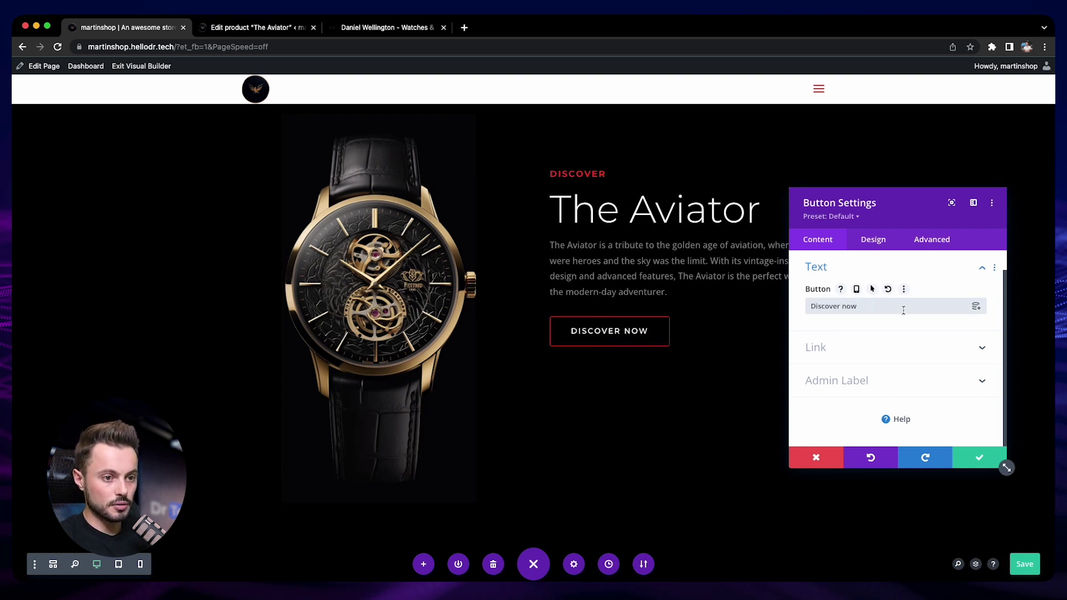
- Expand the Discover now button's link options and copy The Aviator's permalink from its product edit page
{"action": "left_click", "coordinate": [886, 349]}
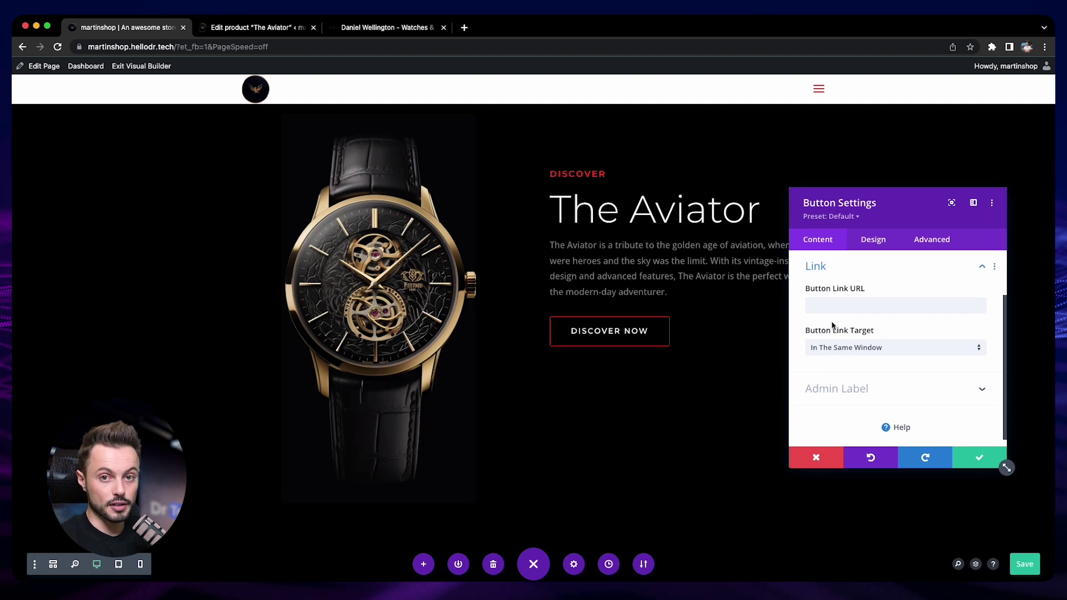
{"action": "left_click", "coordinate": [247, 29]}
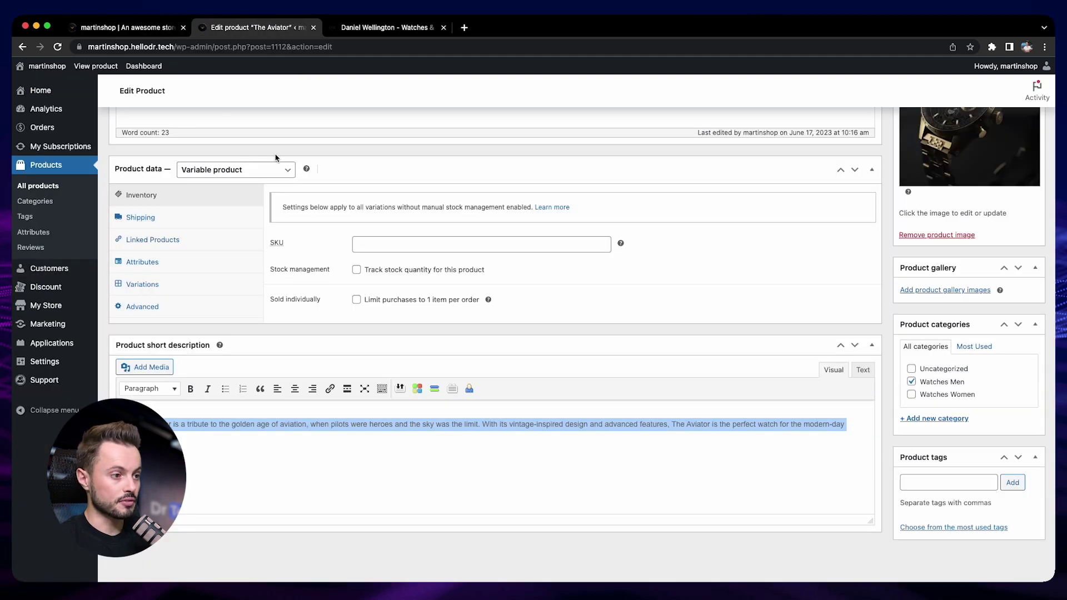
{"action": "scroll", "coordinate": [273, 157], "scroll_direction": "up", "scroll_amount": 10}
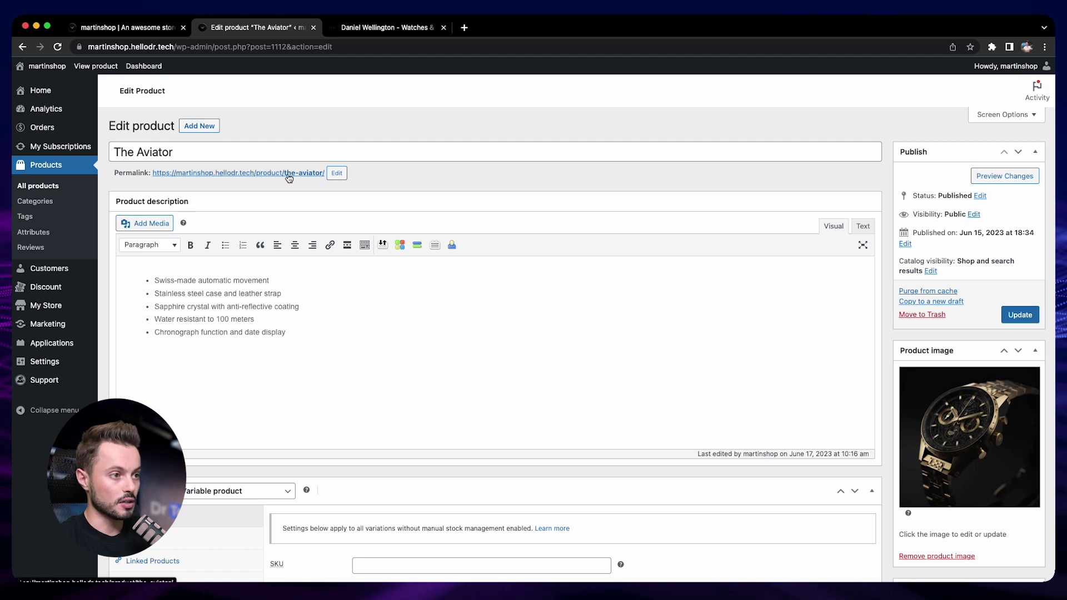
{"action": "left_click_drag", "start_coordinate": [151, 173], "coordinate": [323, 173]}
{"action": "key", "text": "super+c"}
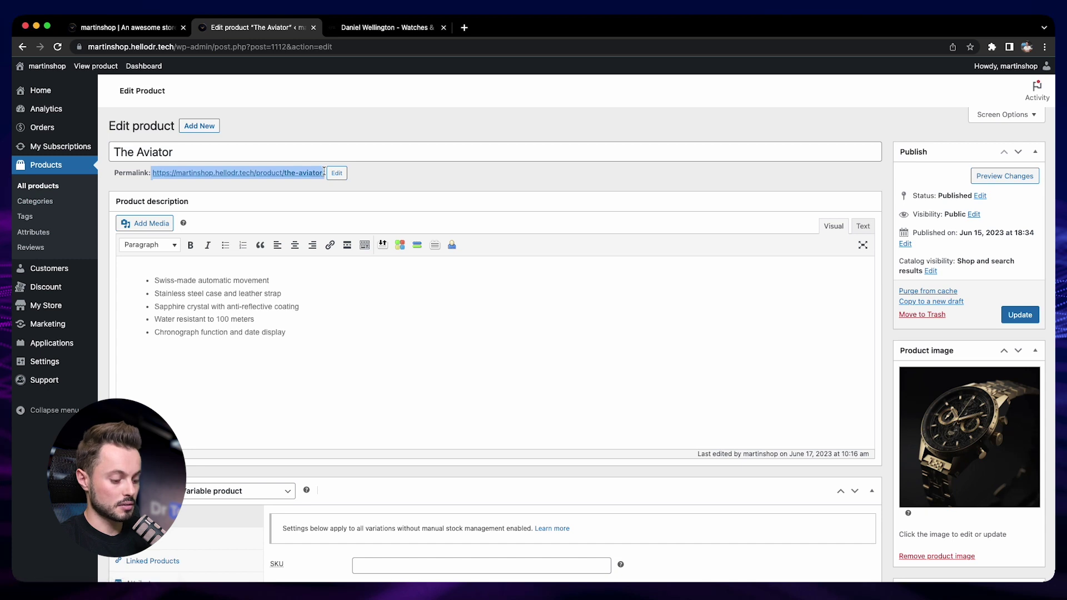
{"action": "left_click", "coordinate": [128, 28]}
{"action": "left_click", "coordinate": [844, 303]}
{"action": "key", "text": "super+v"}
{"action": "left_click_drag", "start_coordinate": [839, 303], "coordinate": [809, 304]}
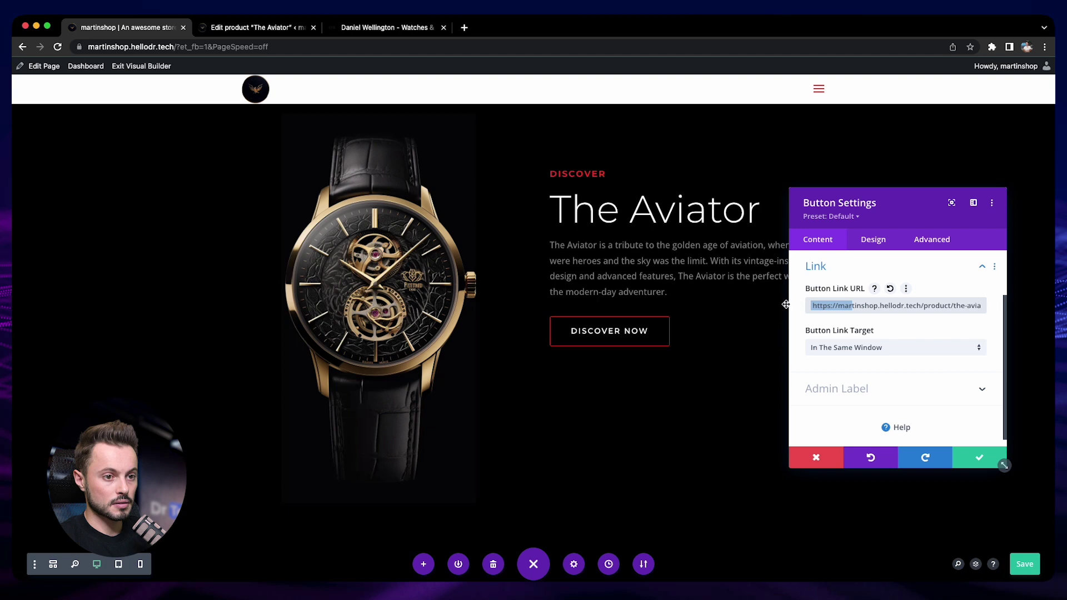
{"action": "left_click", "coordinate": [812, 306]}
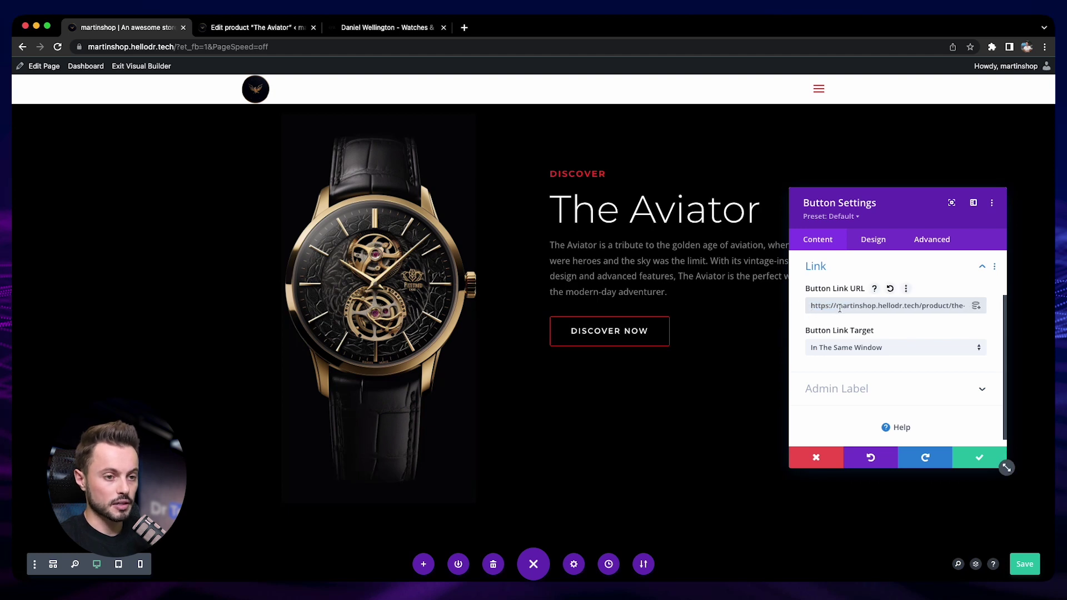
{"action": "key", "text": "super+a"}
{"action": "left_click", "coordinate": [967, 458]}
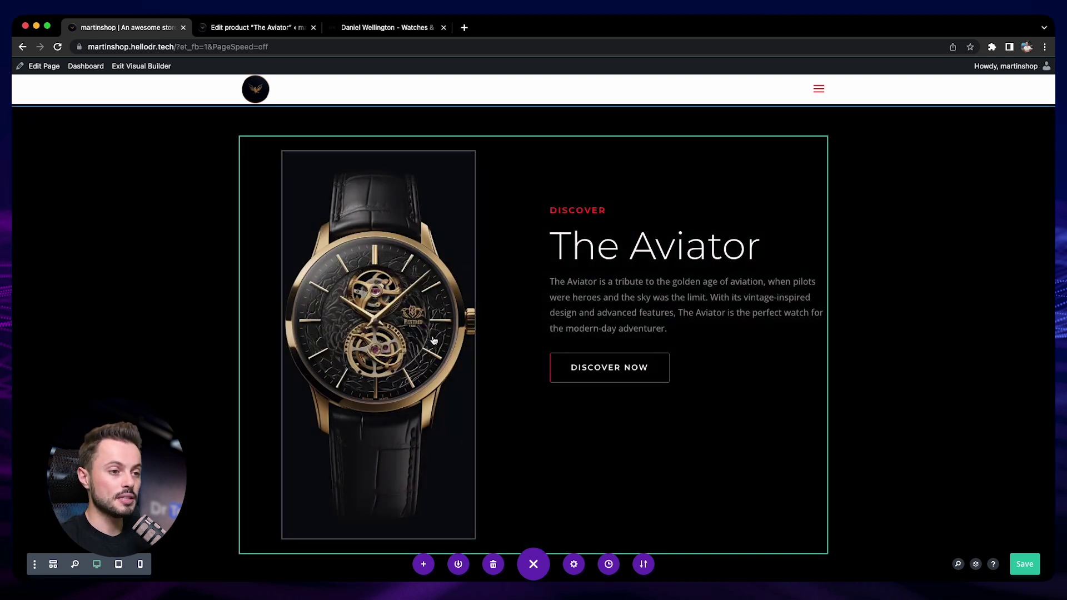
{"action": "key", "text": "super+s"}
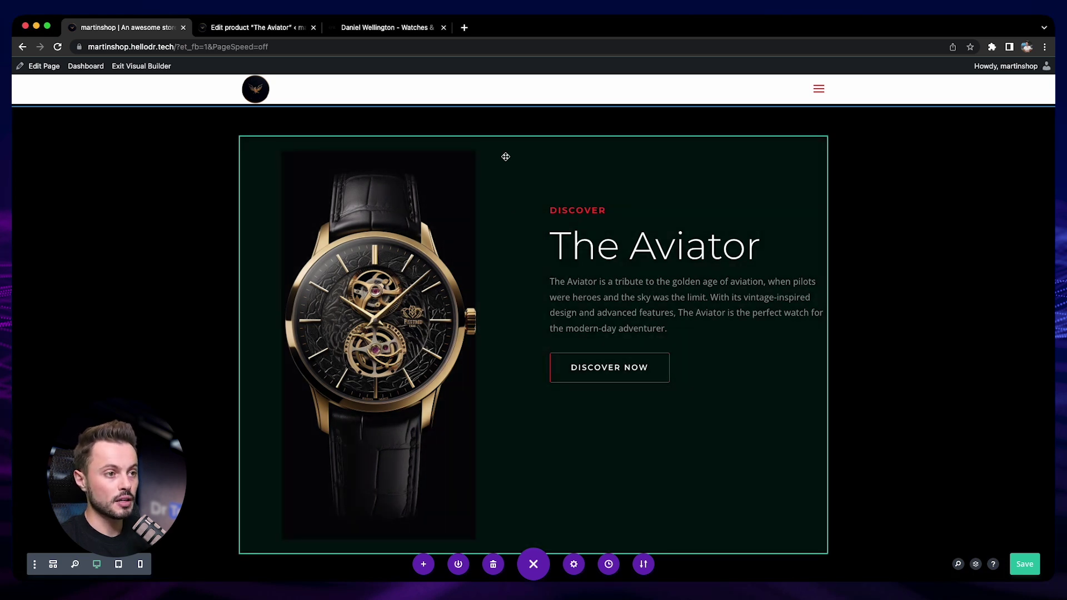
- Vertically center The Aviator row's content by adding display:flex; and align-items:center; to the custom CSS of the row's main element
{"action": "mouse_move", "coordinate": [504, 148]}
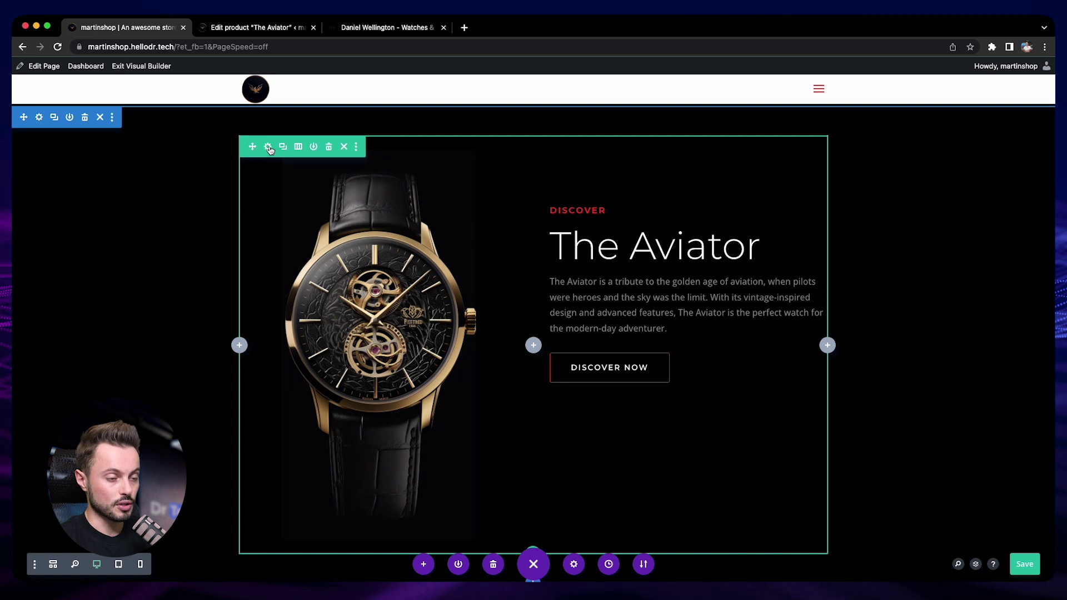
{"action": "left_click", "coordinate": [268, 147]}
{"action": "left_click", "coordinate": [939, 247]}
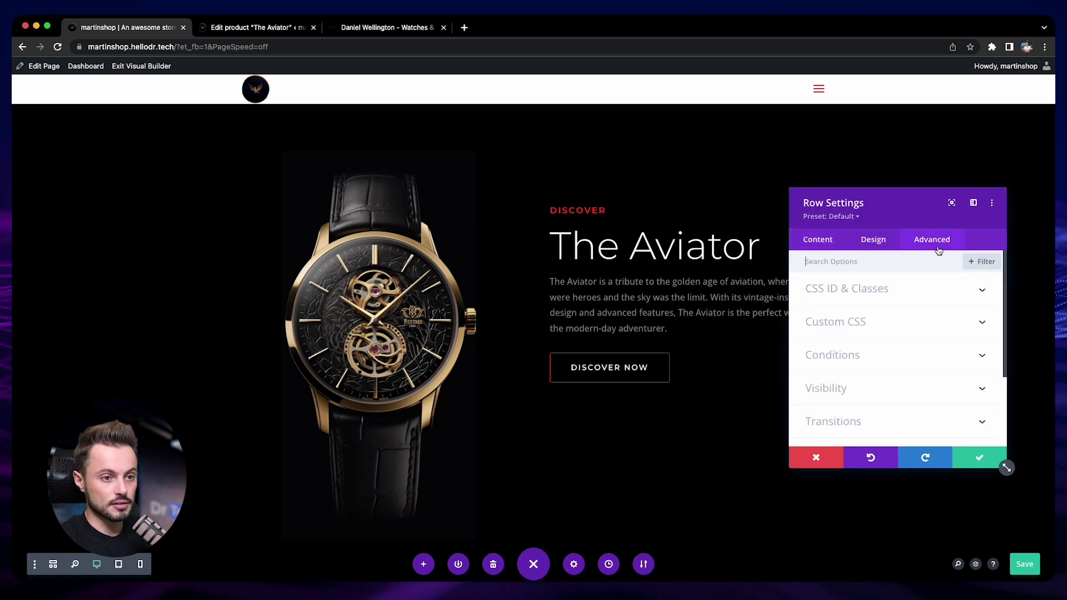
{"action": "left_click", "coordinate": [881, 321]}
{"action": "scroll", "coordinate": [884, 345], "scroll_direction": "down", "scroll_amount": 3}
{"action": "left_click", "coordinate": [843, 365]}
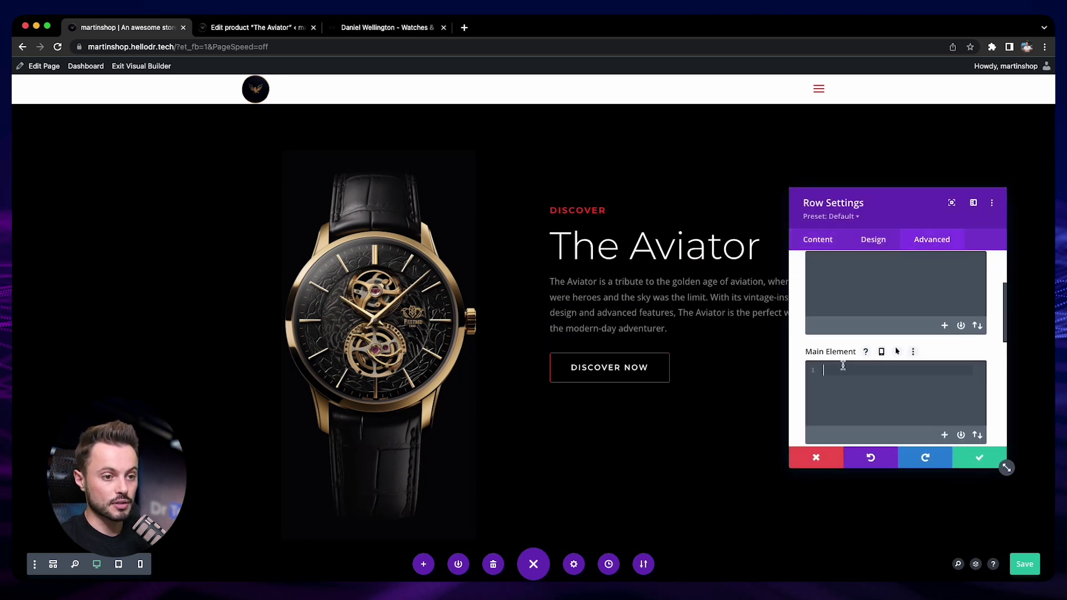
{"action": "type", "text": "display:flex"}
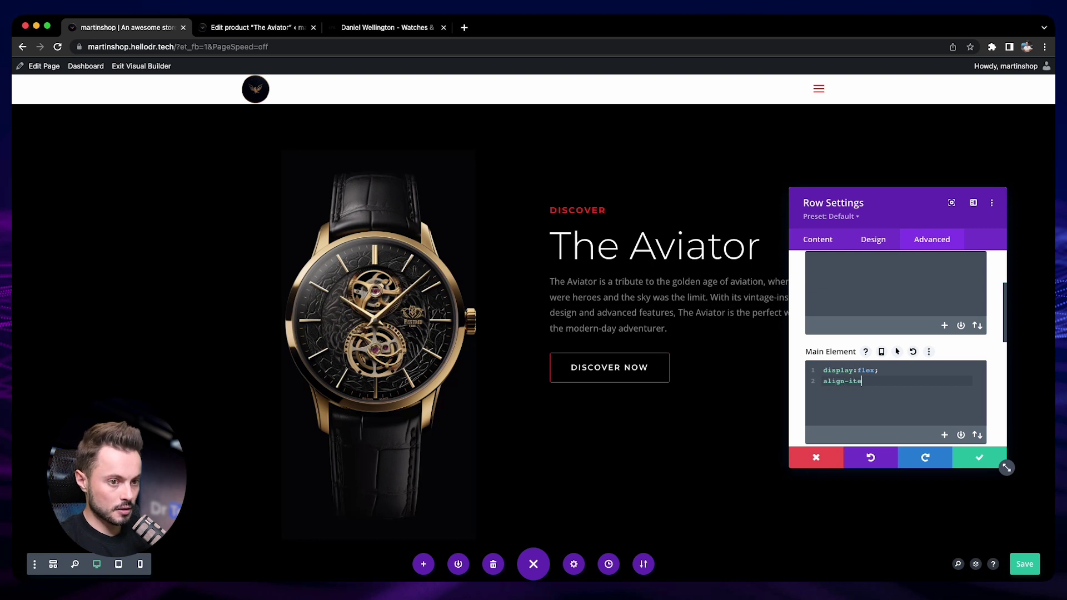
{"action": "type", "text": "ter;"}
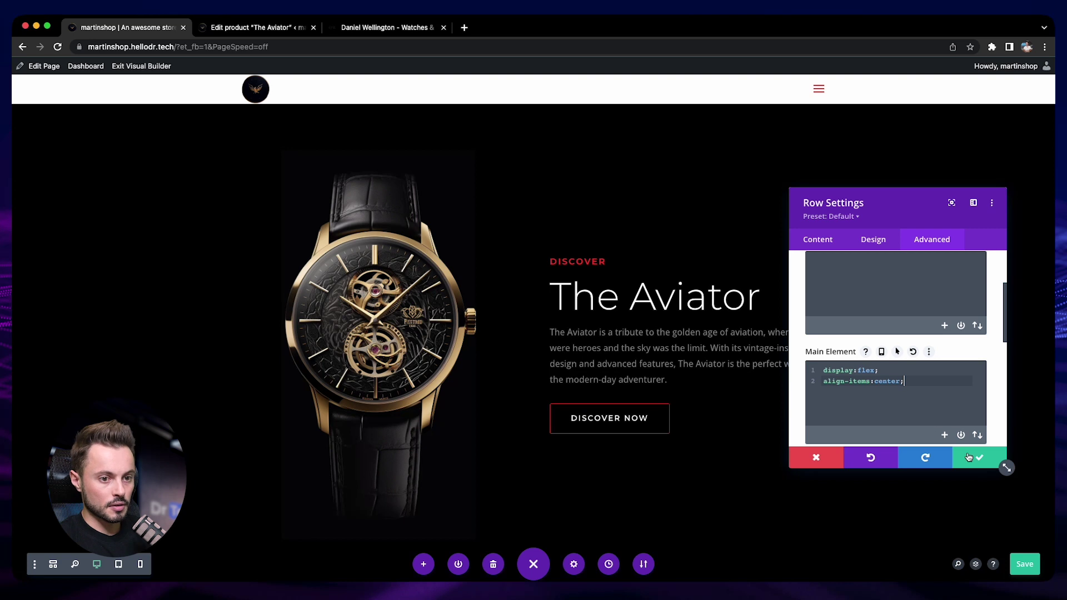
- Apply the custom CSS changes to The Aviator row and save the page
{"action": "left_click", "coordinate": [979, 457]}
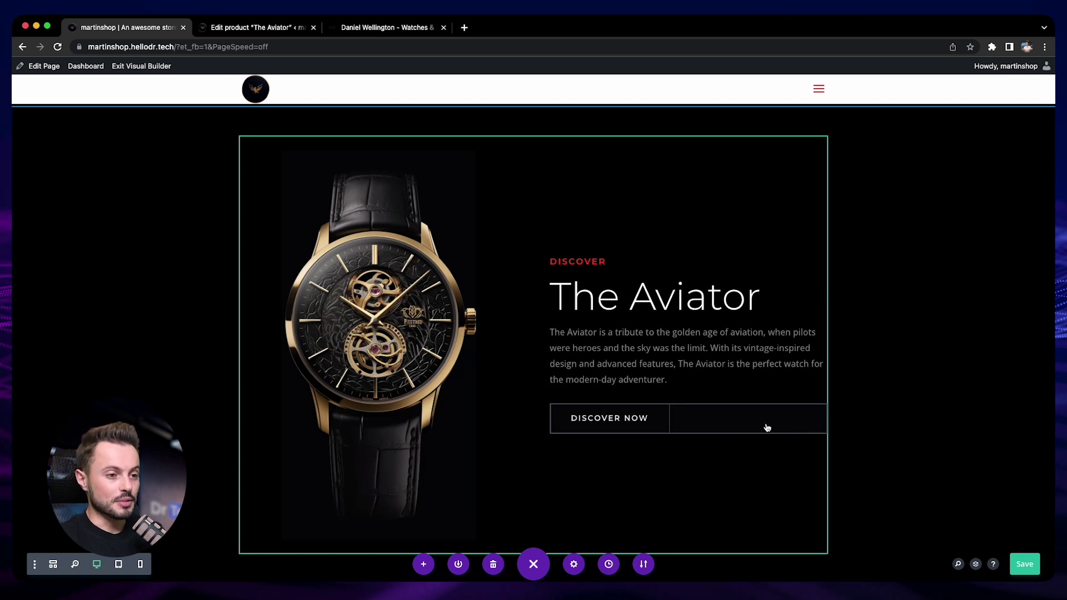
{"action": "scroll", "coordinate": [742, 424], "scroll_direction": "down", "scroll_amount": 1}
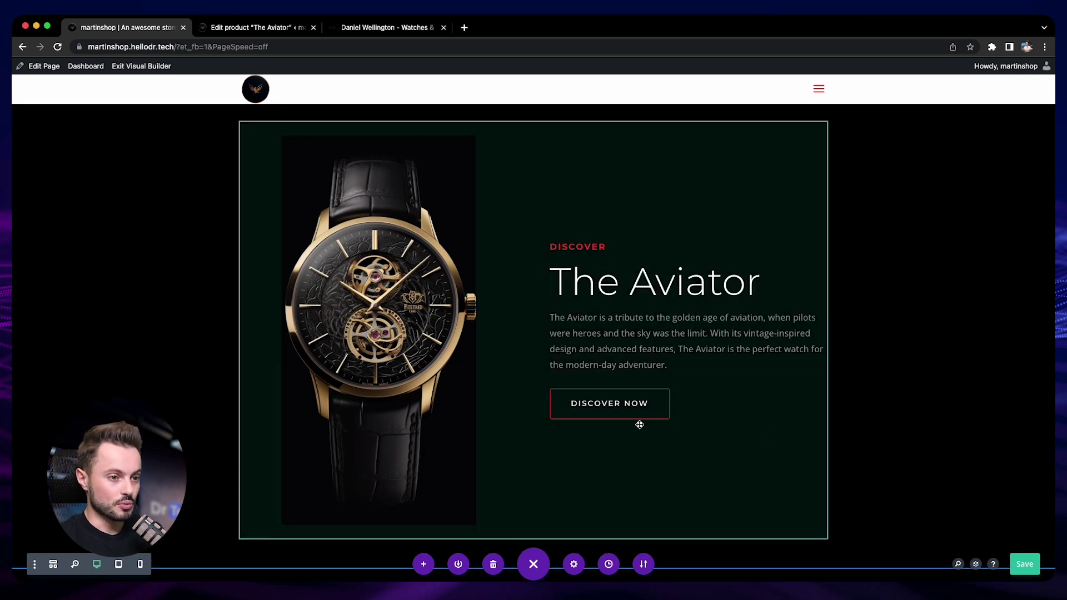
{"action": "scroll", "coordinate": [776, 437], "scroll_direction": "down", "scroll_amount": 8}
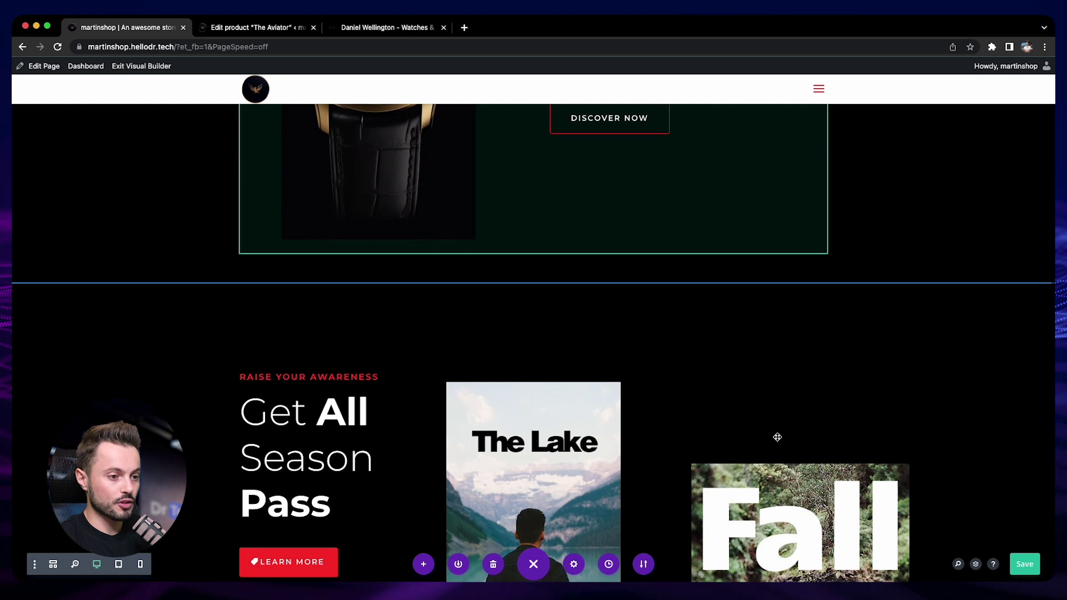
{"action": "scroll", "coordinate": [778, 440], "scroll_direction": "down", "scroll_amount": 3}
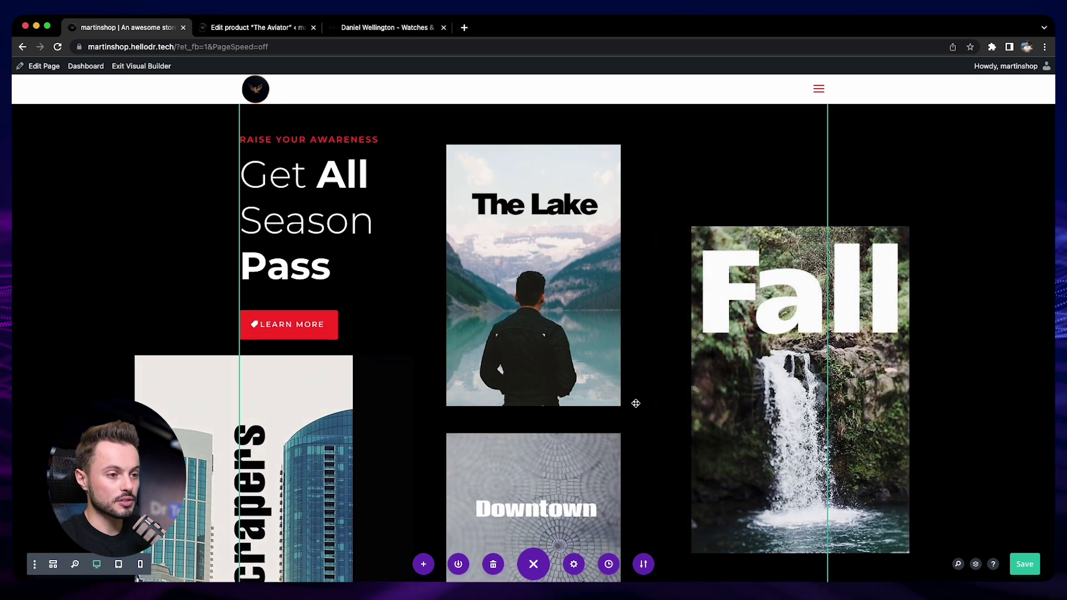
{"action": "scroll", "coordinate": [659, 378], "scroll_direction": "down", "scroll_amount": 3}
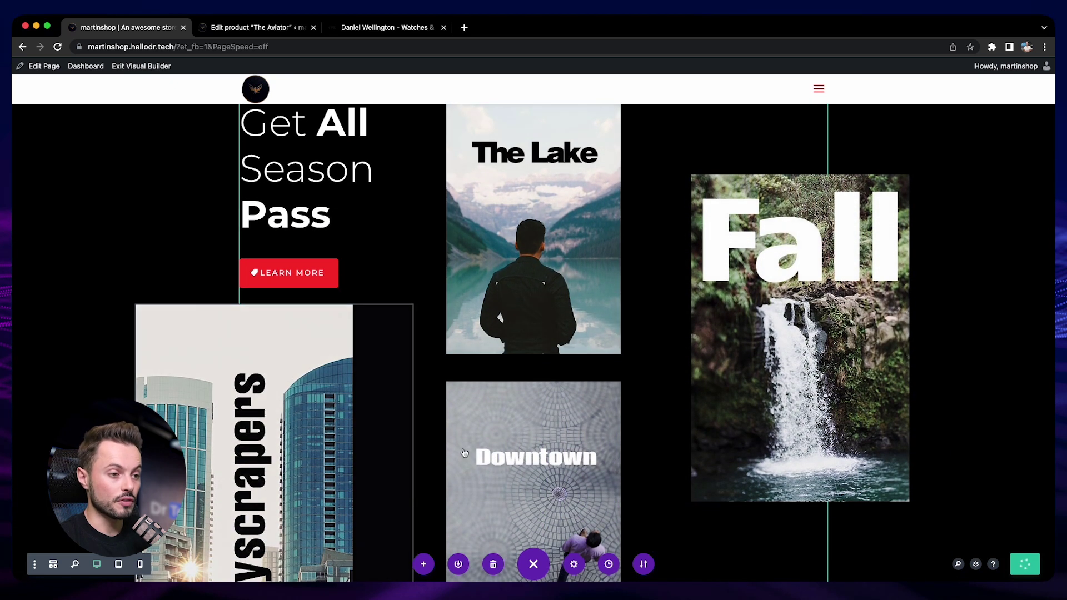
{"action": "scroll", "coordinate": [474, 450], "scroll_direction": "down", "scroll_amount": 3}
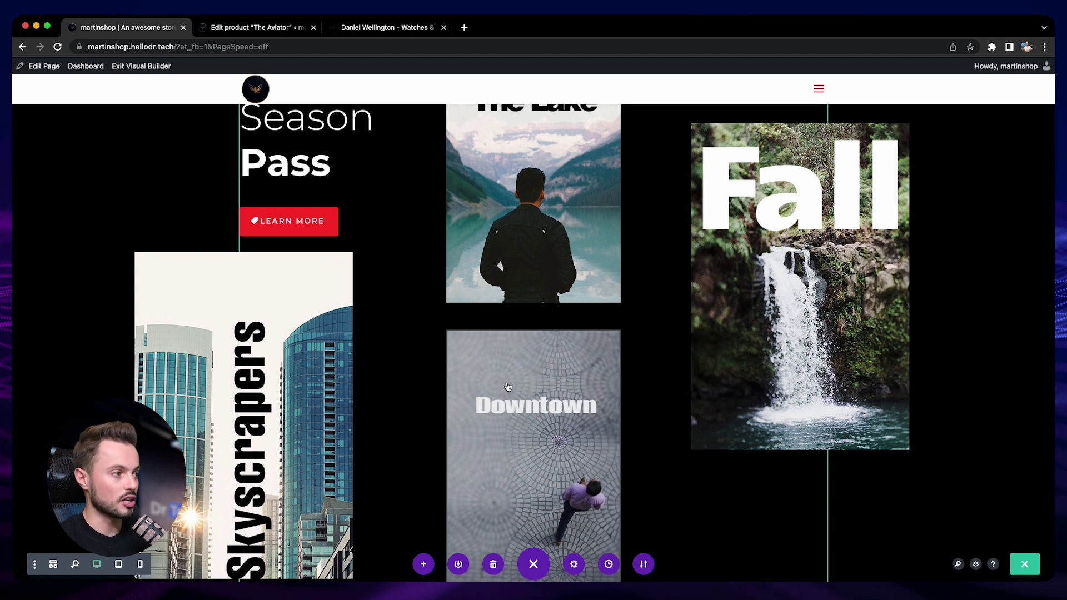
- Replace the "Get All Season Pass" heading in the Raise your awareness text with "Best Sellers"
{"action": "scroll", "coordinate": [623, 350], "scroll_direction": "up", "scroll_amount": 3}
{"action": "left_click", "coordinate": [547, 339]}
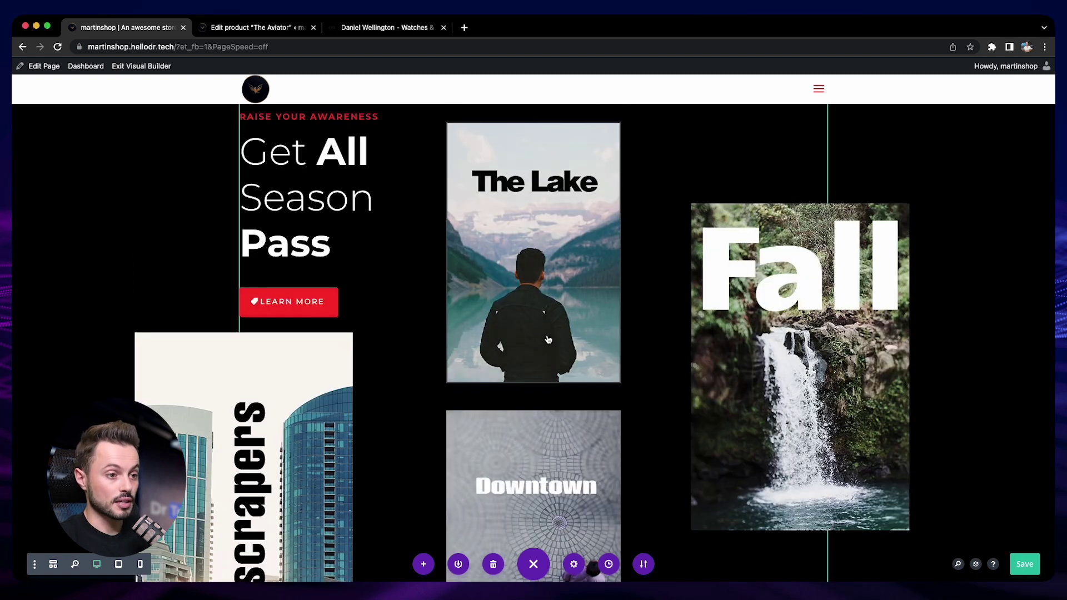
{"action": "scroll", "coordinate": [369, 291], "scroll_direction": "up", "scroll_amount": 1}
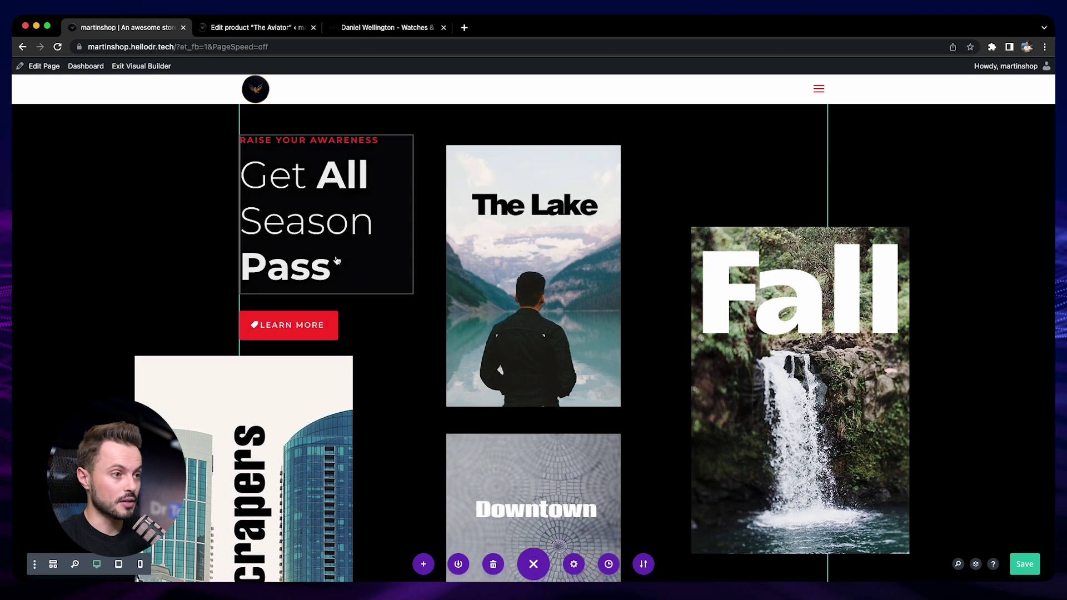
{"action": "mouse_move", "coordinate": [328, 261]}
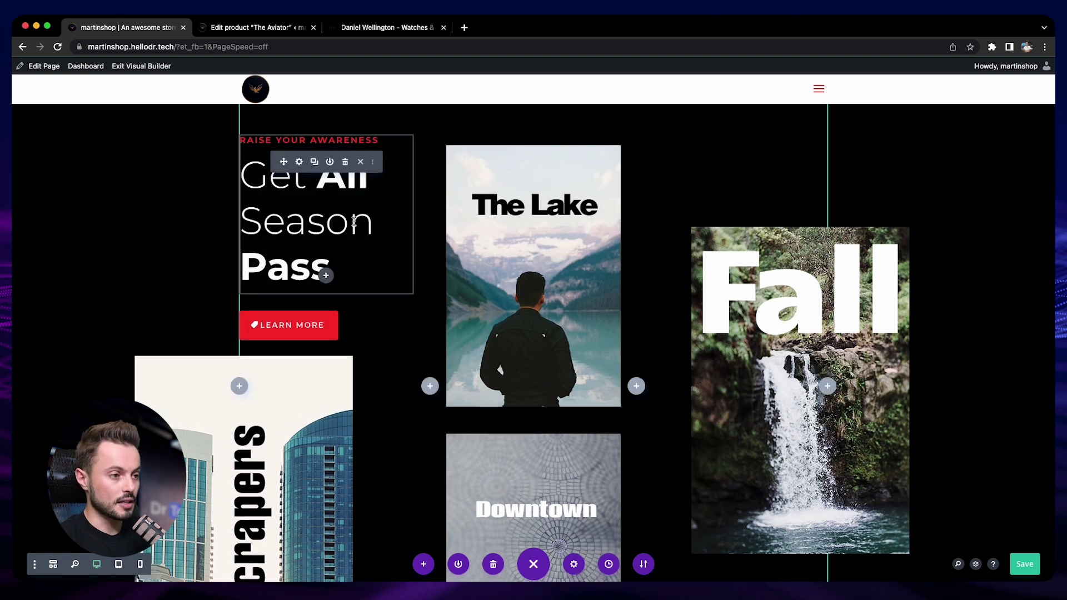
{"action": "left_click", "coordinate": [299, 161]}
{"action": "scroll", "coordinate": [914, 389], "scroll_direction": "down", "scroll_amount": 2}
{"action": "left_click_drag", "start_coordinate": [944, 386], "coordinate": [811, 383]}
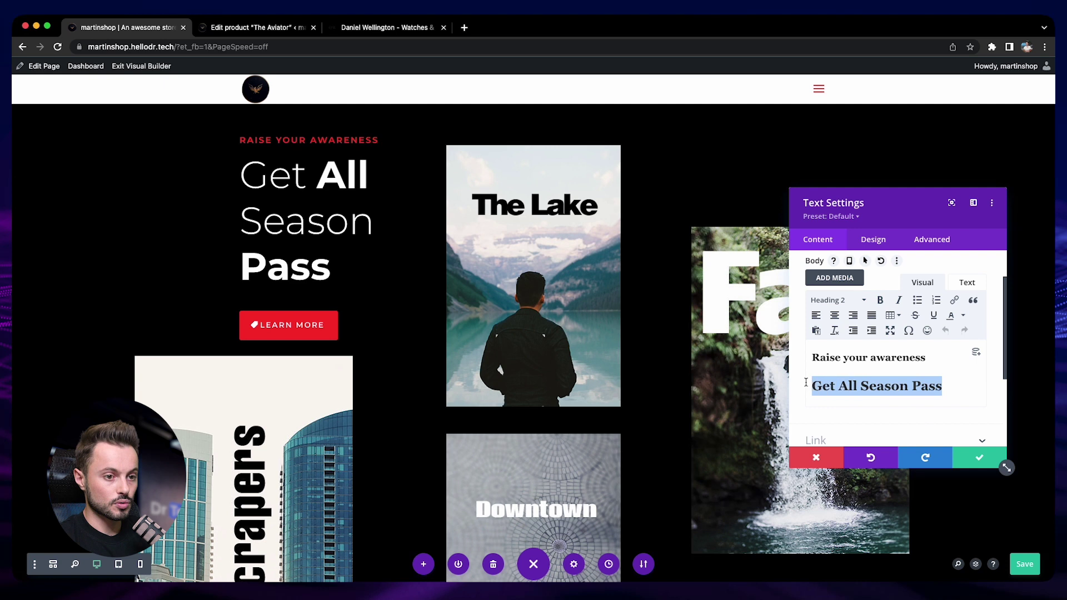
{"action": "key", "text": "BackSpace"}
{"action": "type", "text": "Best Sellers"}
- Make the word "Best" bold in the Best Sellers heading and delete the Learn More button below it
{"action": "double_click", "coordinate": [825, 386]}
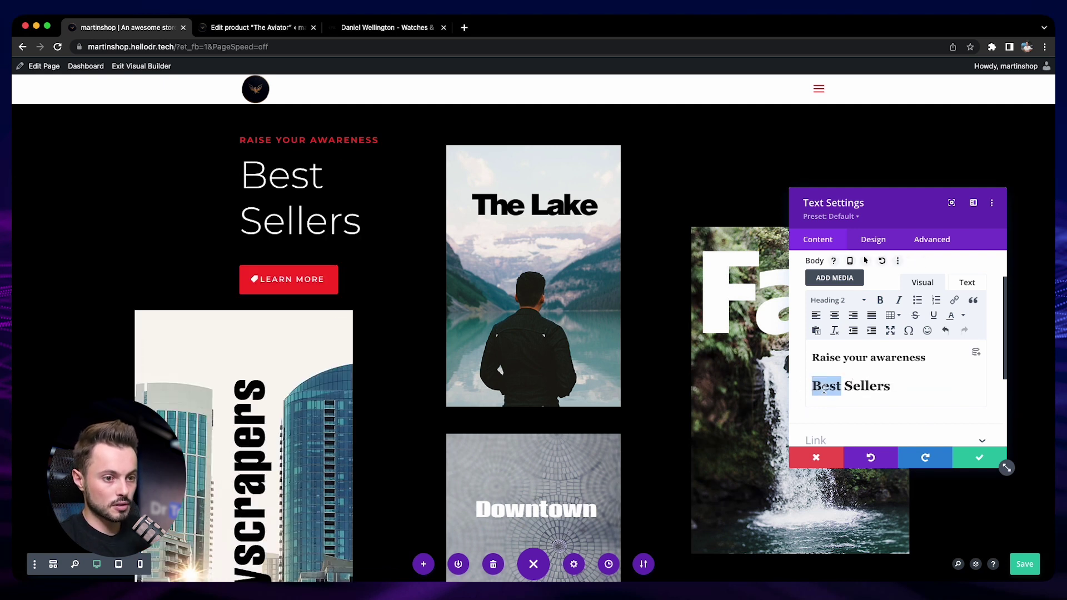
{"action": "key", "text": "super+b"}
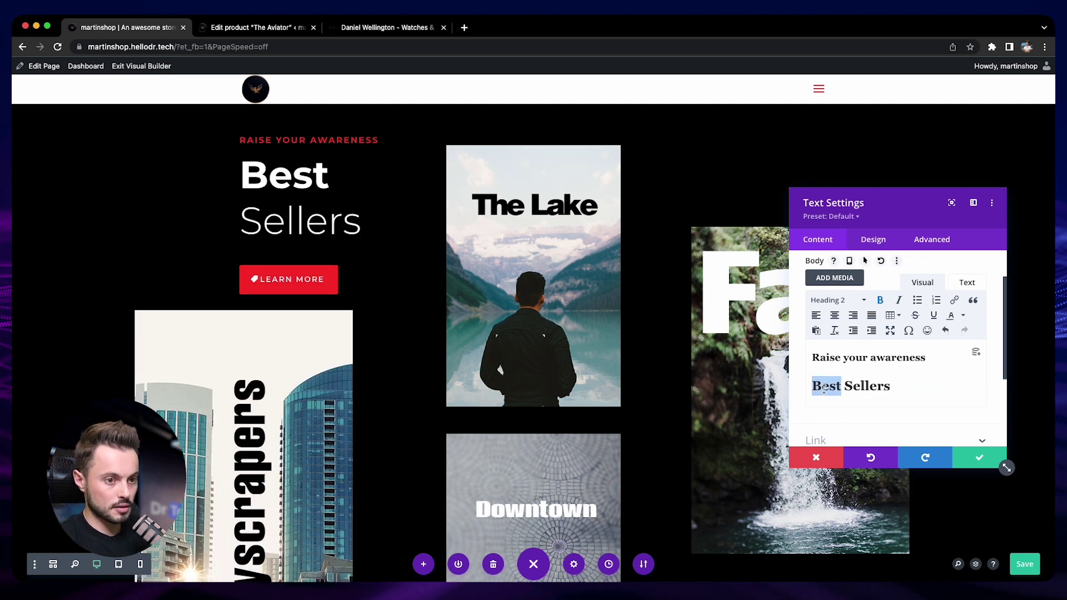
{"action": "left_click", "coordinate": [879, 300]}
{"action": "left_click", "coordinate": [867, 457]}
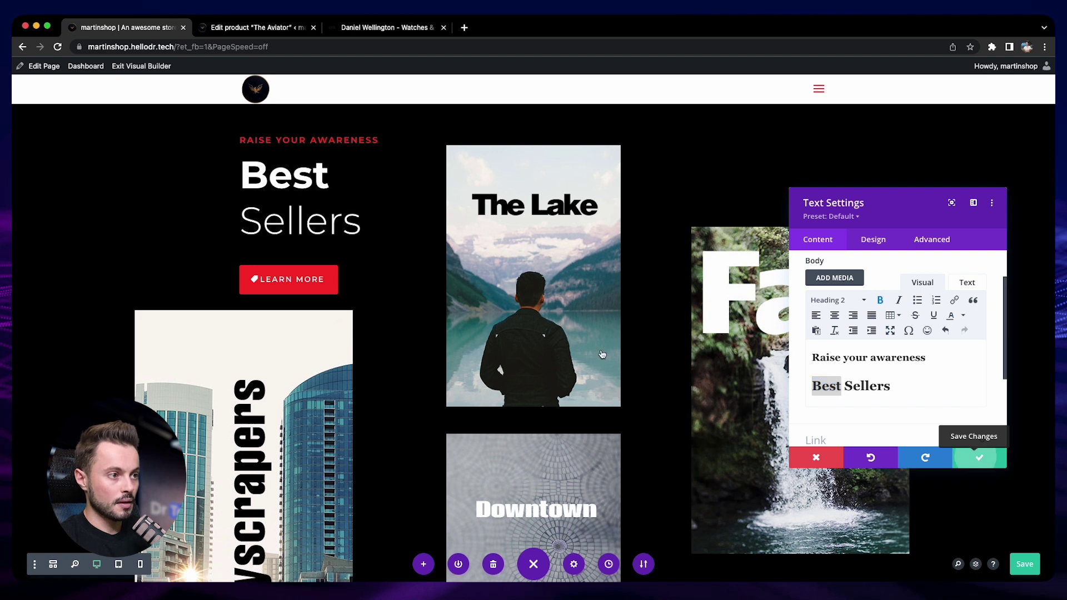
{"action": "left_click", "coordinate": [975, 458]}
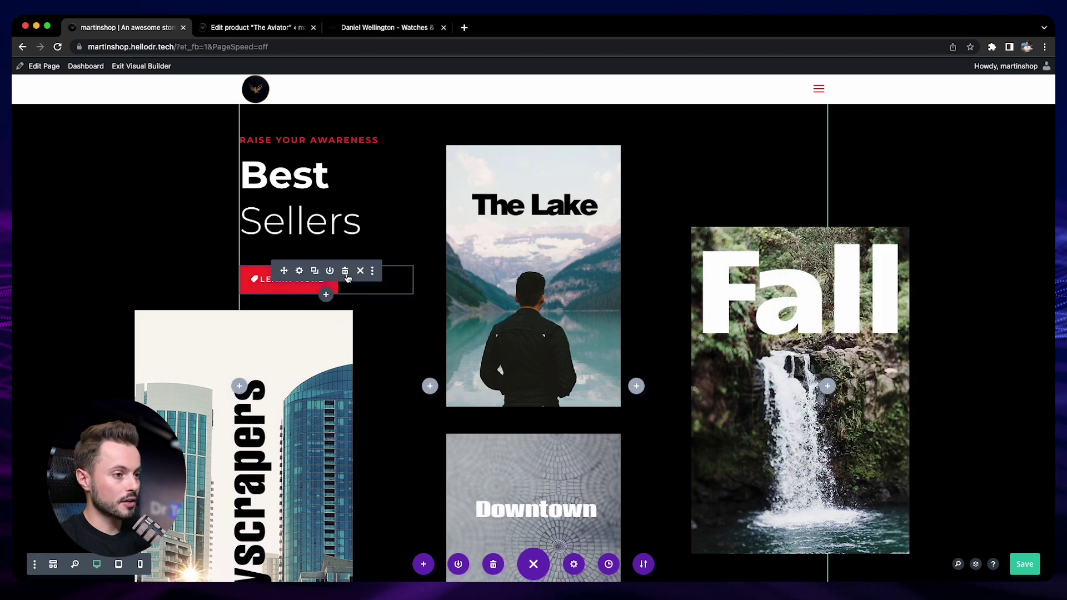
{"action": "left_click", "coordinate": [343, 280]}
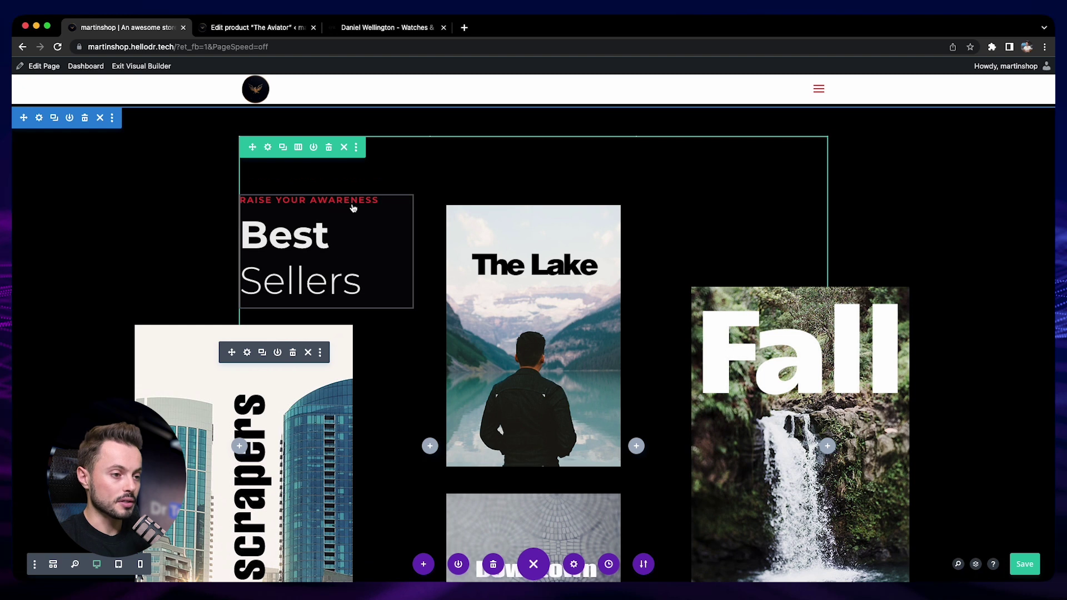
- Replace The Lake image beside the Best Sellers heading with Watch-2-1-6.png from the media library
{"action": "scroll", "coordinate": [353, 208], "scroll_direction": "down", "scroll_amount": 1}
{"action": "scroll", "coordinate": [439, 266], "scroll_direction": "down", "scroll_amount": 3}
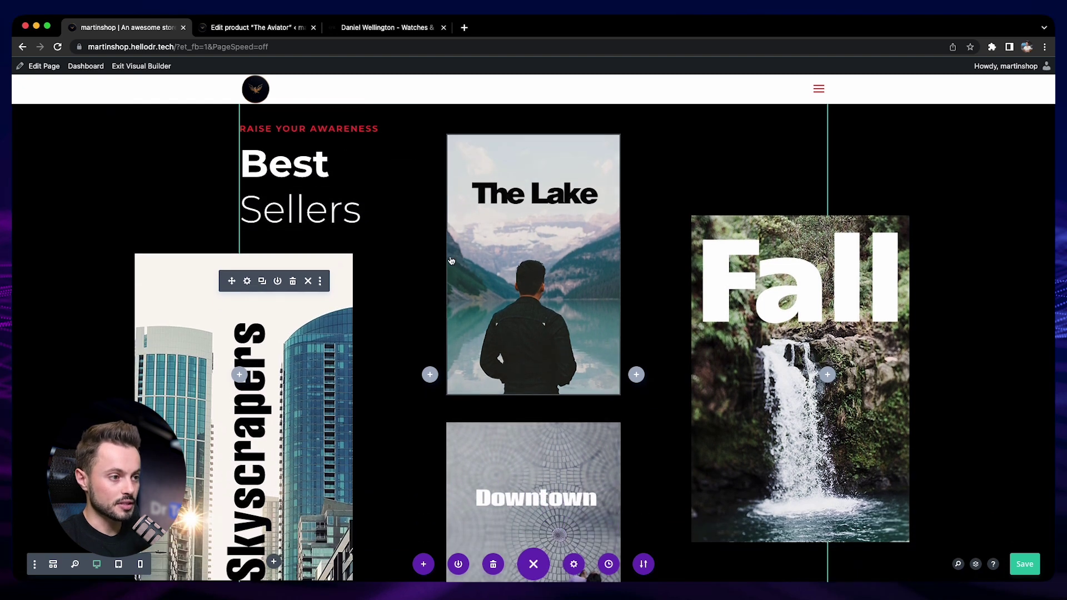
{"action": "scroll", "coordinate": [408, 275], "scroll_direction": "up", "scroll_amount": 2}
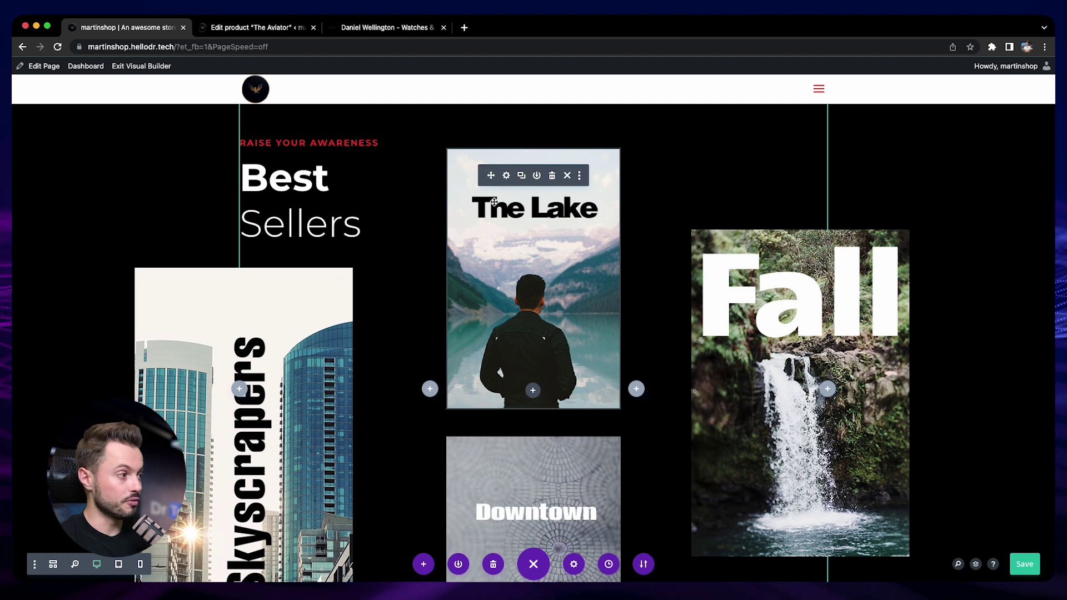
{"action": "left_click", "coordinate": [507, 176]}
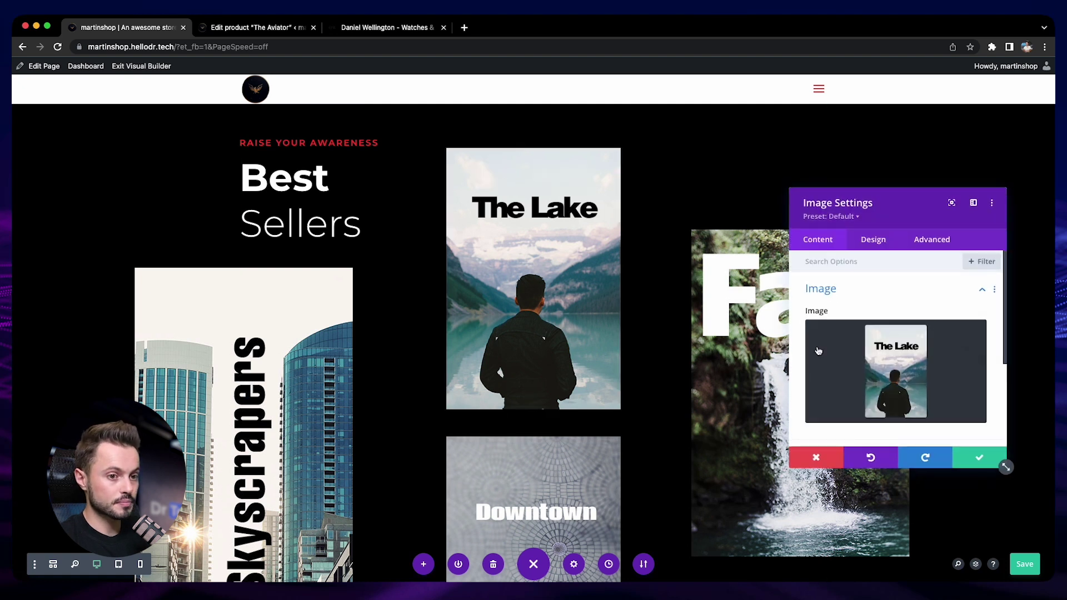
{"action": "left_click", "coordinate": [890, 363]}
{"action": "left_click_drag", "start_coordinate": [240, 339], "coordinate": [427, 325]}
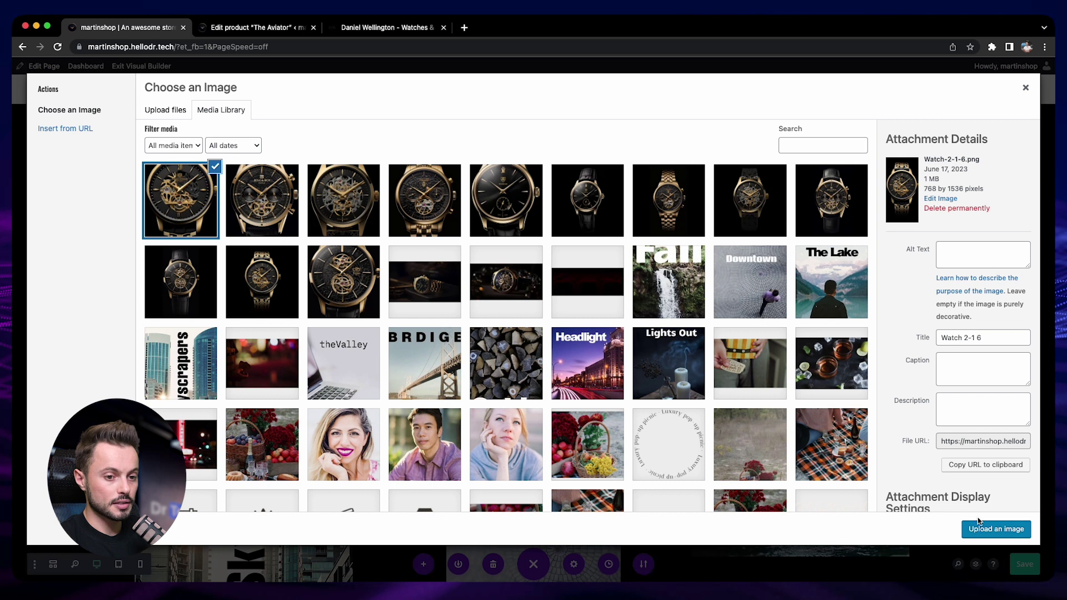
{"action": "left_click", "coordinate": [994, 529]}
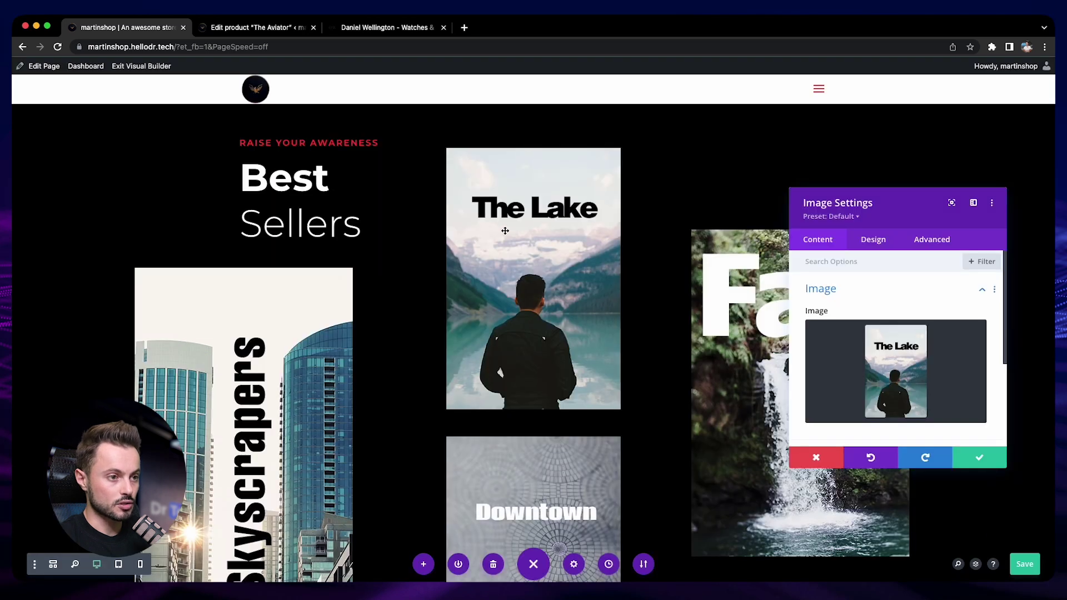
- Replace the Skyscrapers image under the Best Sellers heading with Watch-2-1-3-1.png from the media library
{"action": "scroll", "coordinate": [550, 301], "scroll_direction": "down", "scroll_amount": 2}
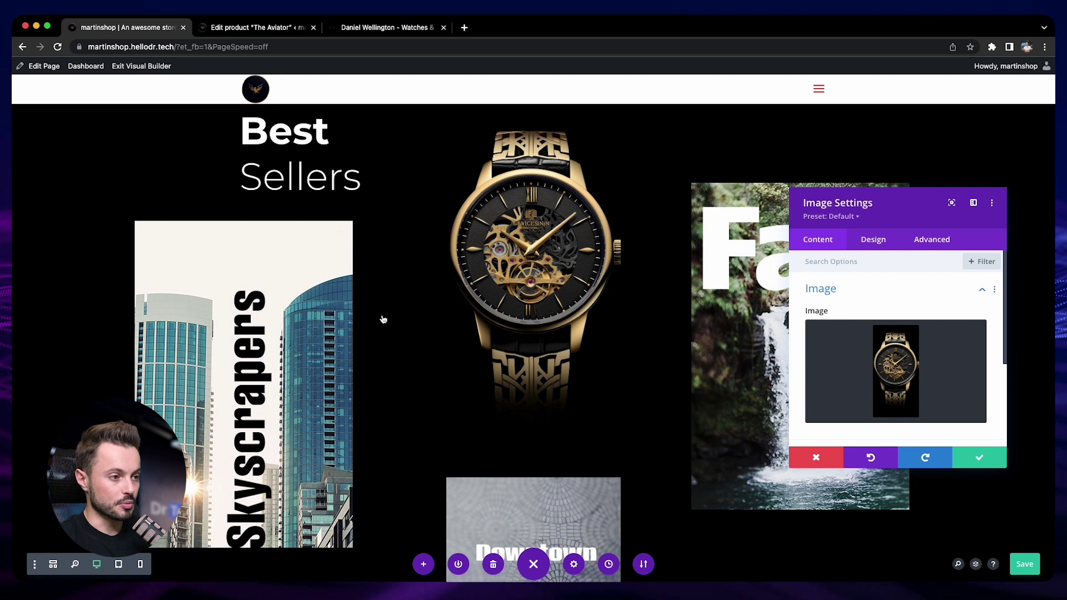
{"action": "left_click", "coordinate": [275, 354]}
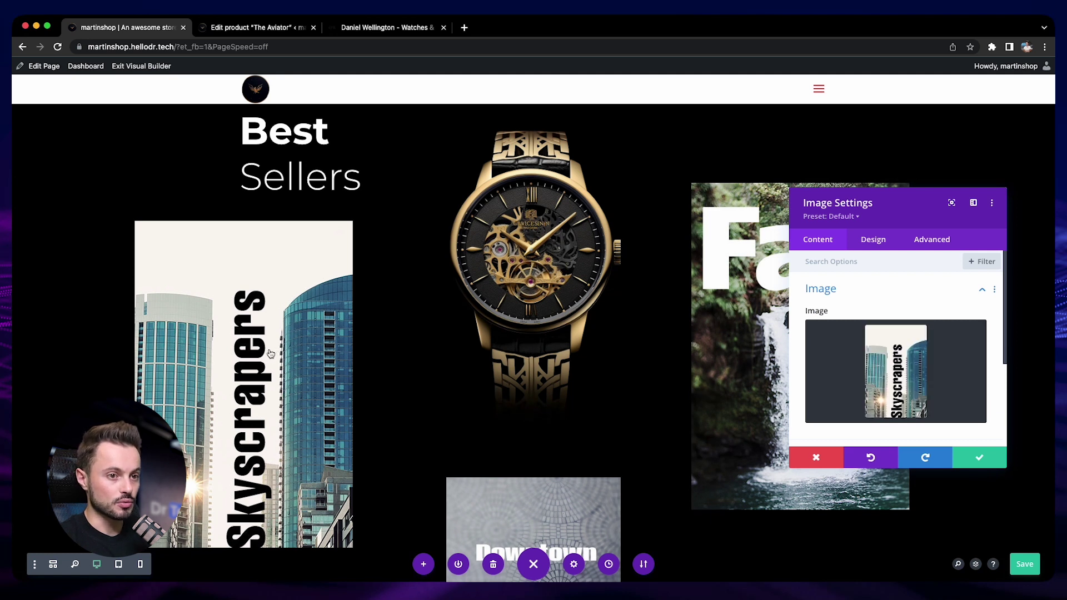
{"action": "scroll", "coordinate": [759, 343], "scroll_direction": "down", "scroll_amount": 1}
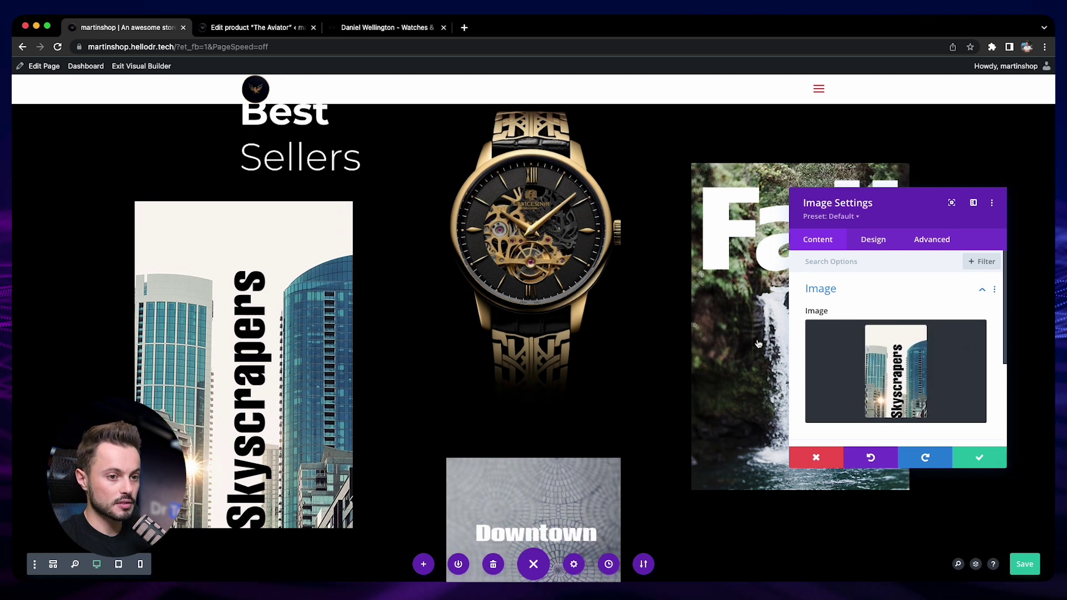
{"action": "left_click", "coordinate": [896, 368]}
{"action": "left_click", "coordinate": [402, 204]}
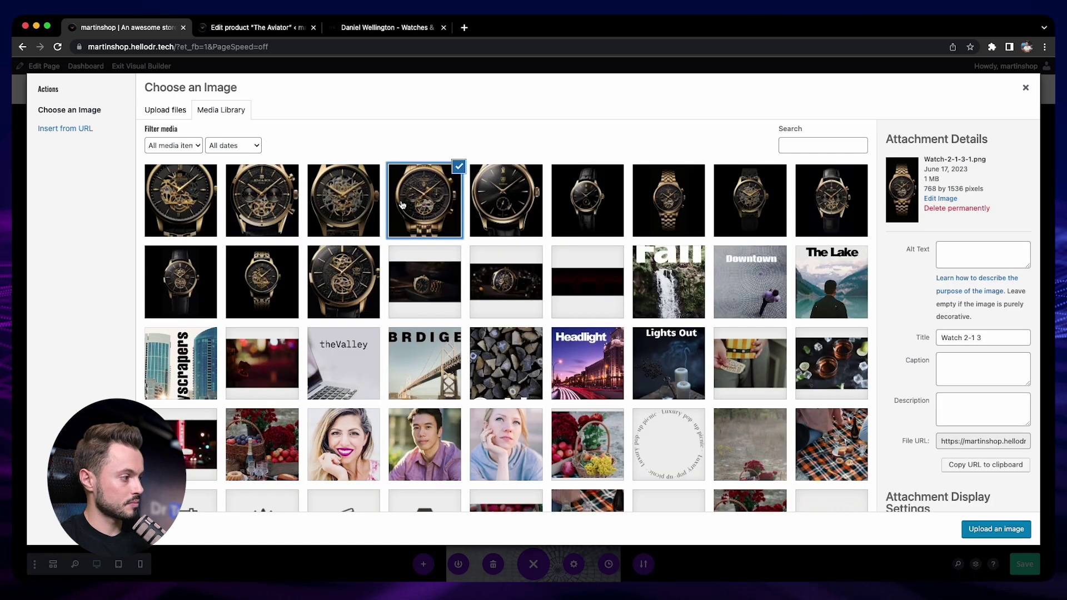
{"action": "left_click", "coordinate": [976, 537]}
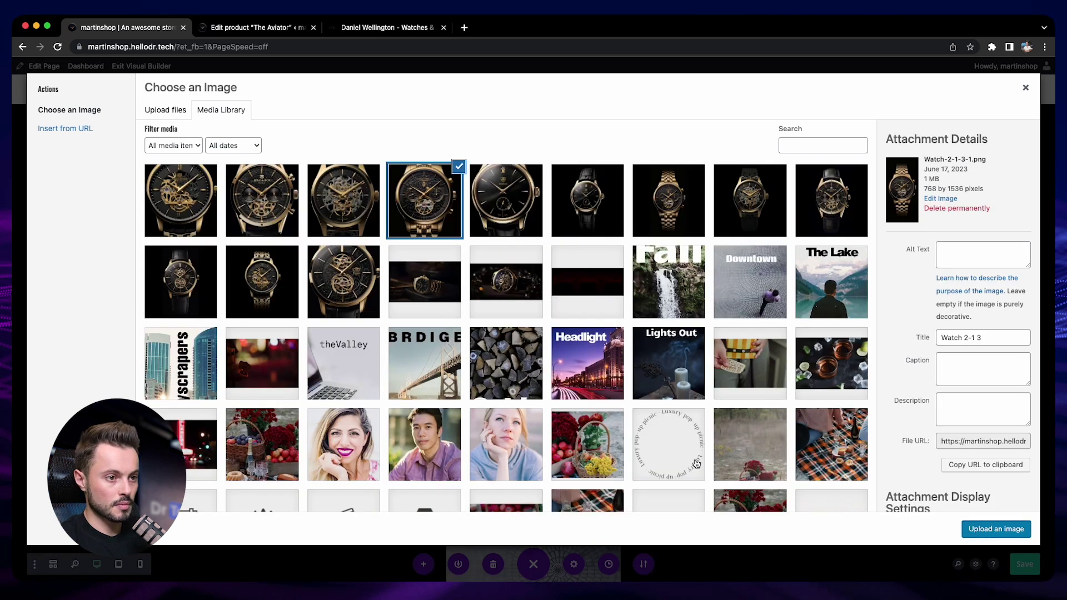
- Replace the Downtown image in the middle column with Watch-2-1-4.png from the media library
{"action": "scroll", "coordinate": [567, 453], "scroll_direction": "down", "scroll_amount": 2}
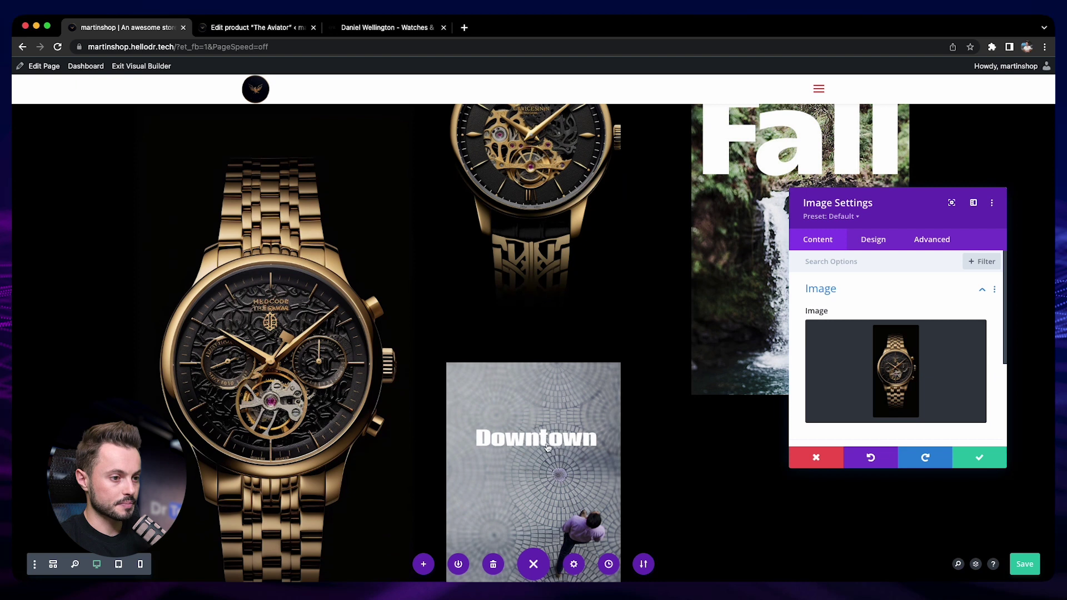
{"action": "left_click", "coordinate": [541, 444]}
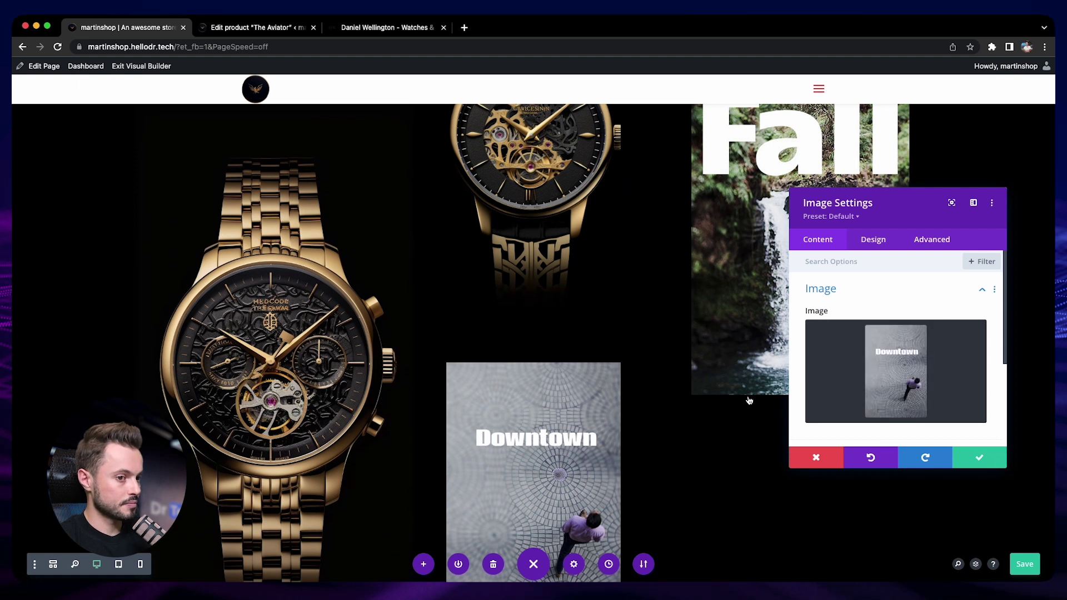
{"action": "left_click", "coordinate": [885, 364]}
{"action": "left_click", "coordinate": [343, 221]}
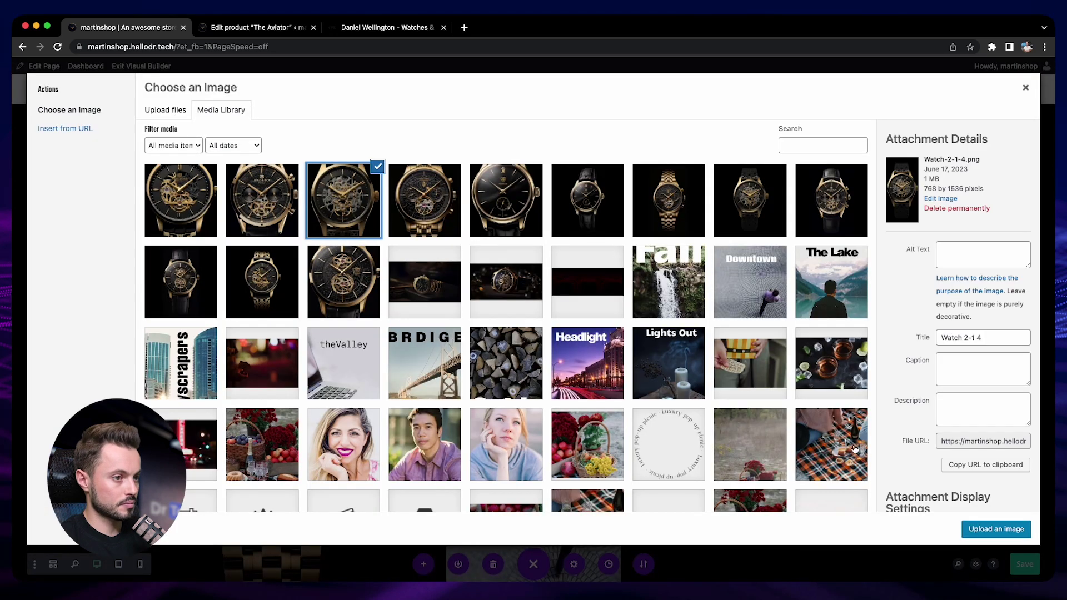
{"action": "left_click", "coordinate": [994, 529]}
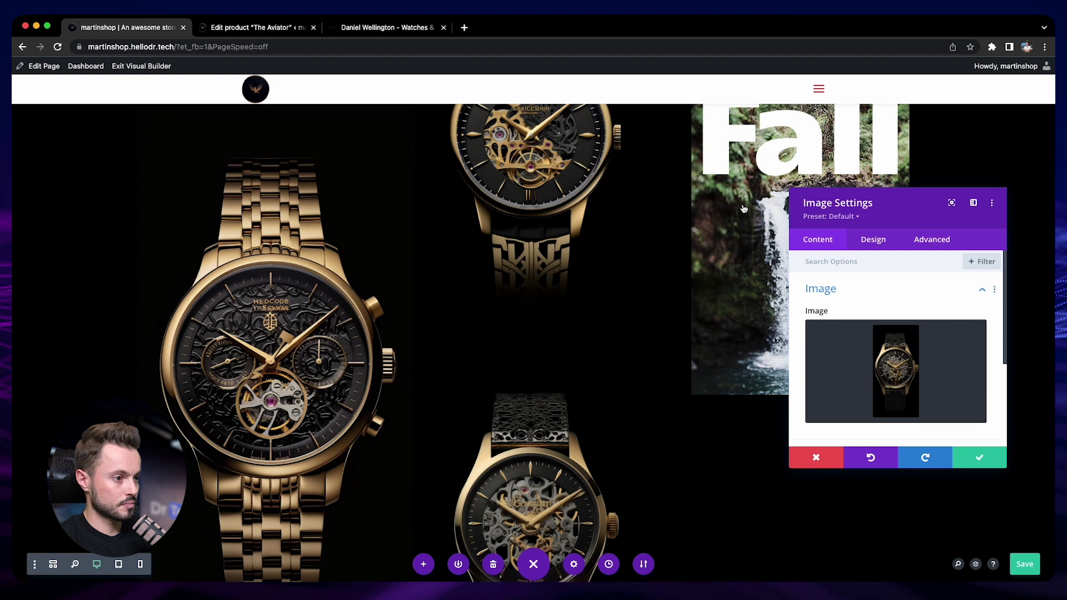
- Replace the Fall image with the black-strap gold chronograph picture from the media library and apply the image settings
{"action": "left_click", "coordinate": [847, 352]}
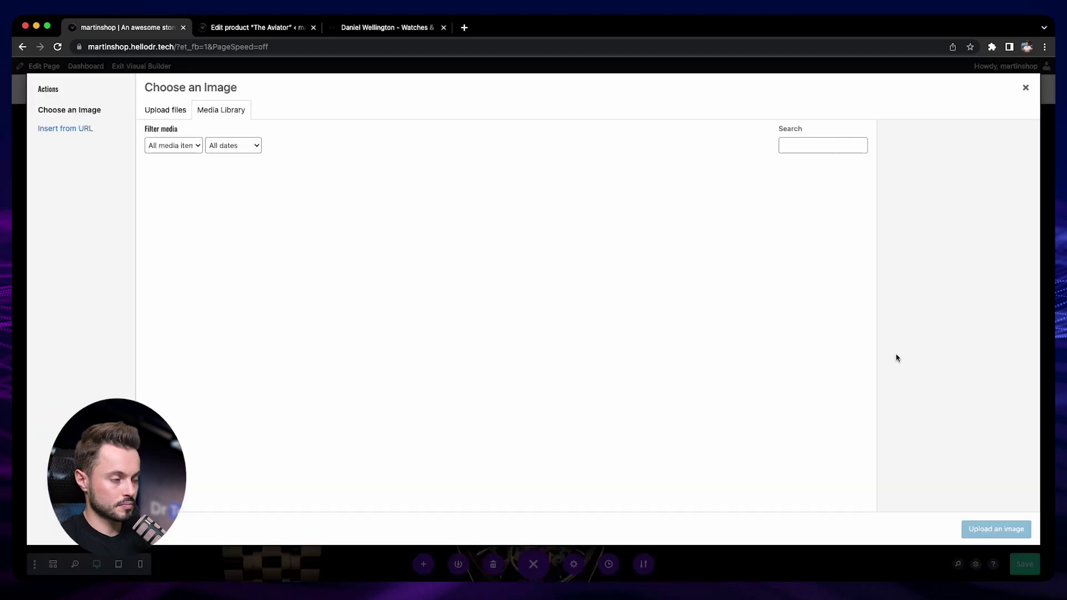
{"action": "left_click", "coordinate": [285, 212]}
{"action": "left_click", "coordinate": [999, 530]}
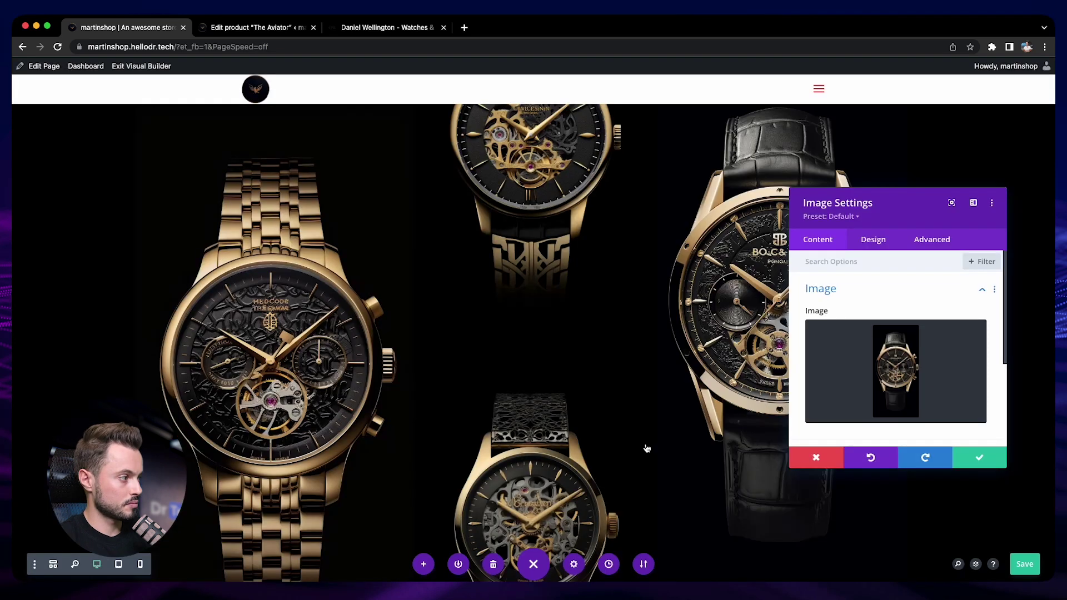
{"action": "left_click", "coordinate": [1003, 462]}
{"action": "scroll", "coordinate": [754, 322], "scroll_direction": "up", "scroll_amount": 3}
{"action": "scroll", "coordinate": [753, 322], "scroll_direction": "down", "scroll_amount": 5}
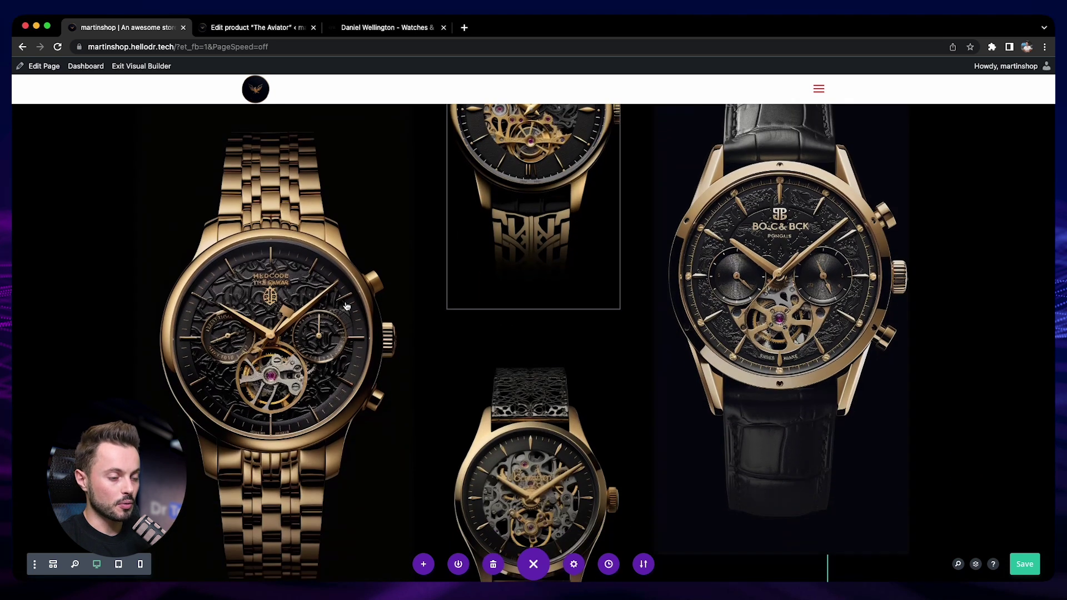
{"action": "scroll", "coordinate": [732, 340], "scroll_direction": "up", "scroll_amount": 4}
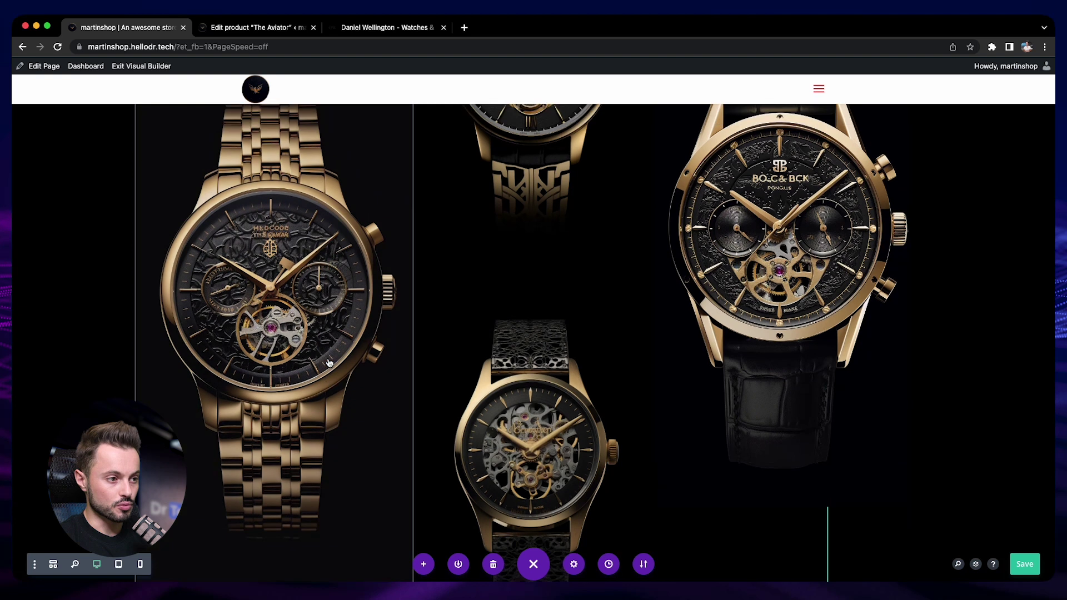
{"action": "scroll", "coordinate": [732, 340], "scroll_direction": "up", "scroll_amount": 1}
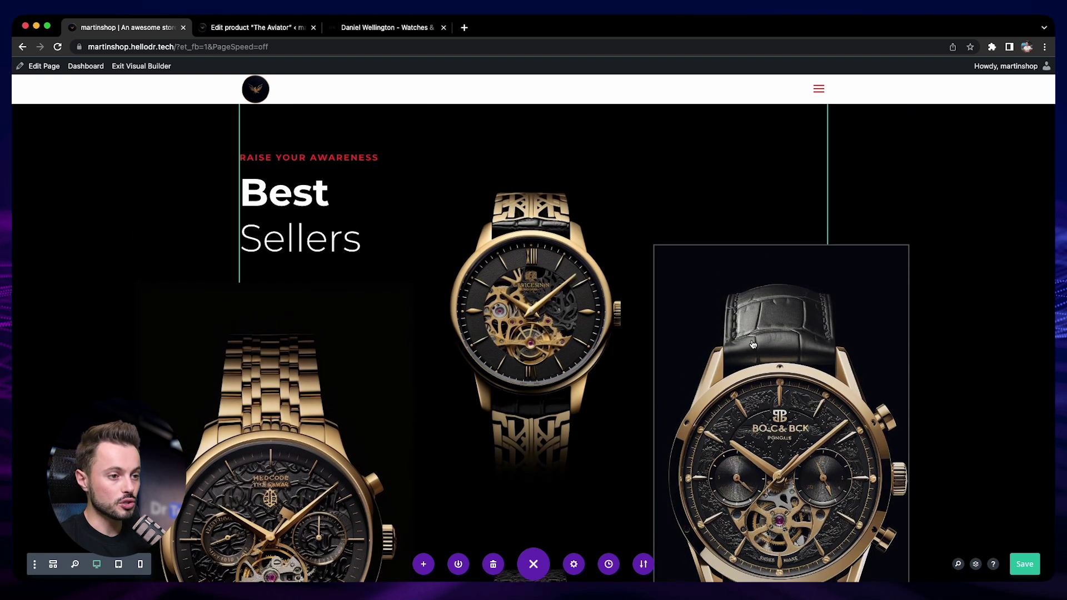
{"action": "scroll", "coordinate": [577, 321], "scroll_direction": "down", "scroll_amount": 1}
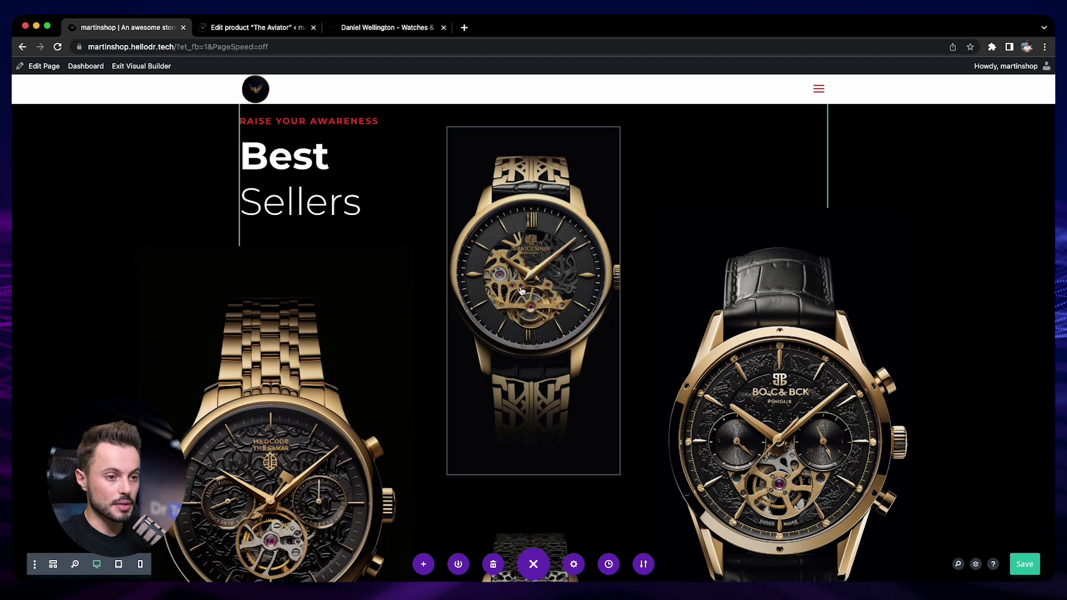
- Open the image settings of the skeleton-dial watch beside the Best Sellers heading and expand its Link options
{"action": "scroll", "coordinate": [556, 288], "scroll_direction": "down", "scroll_amount": 1}
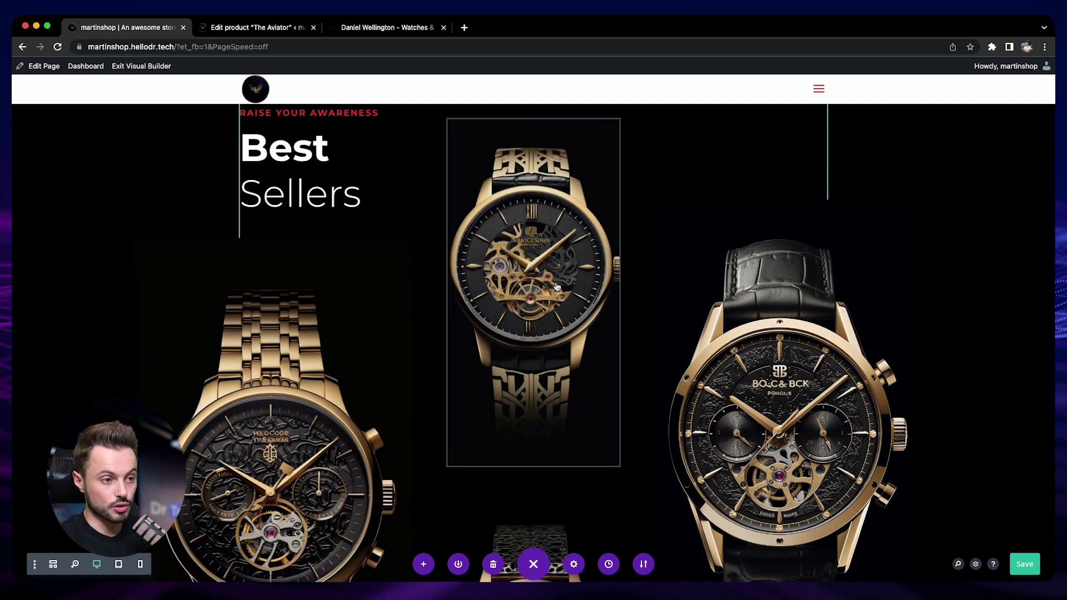
{"action": "scroll", "coordinate": [555, 296], "scroll_direction": "up", "scroll_amount": 1}
{"action": "left_click", "coordinate": [506, 182]}
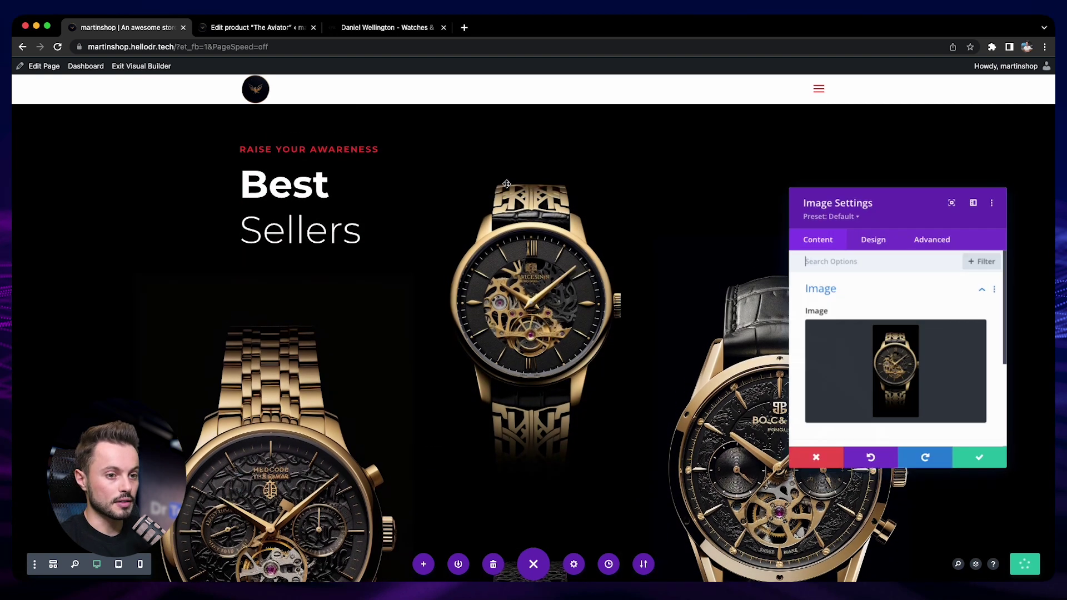
{"action": "scroll", "coordinate": [791, 330], "scroll_direction": "down", "scroll_amount": 1}
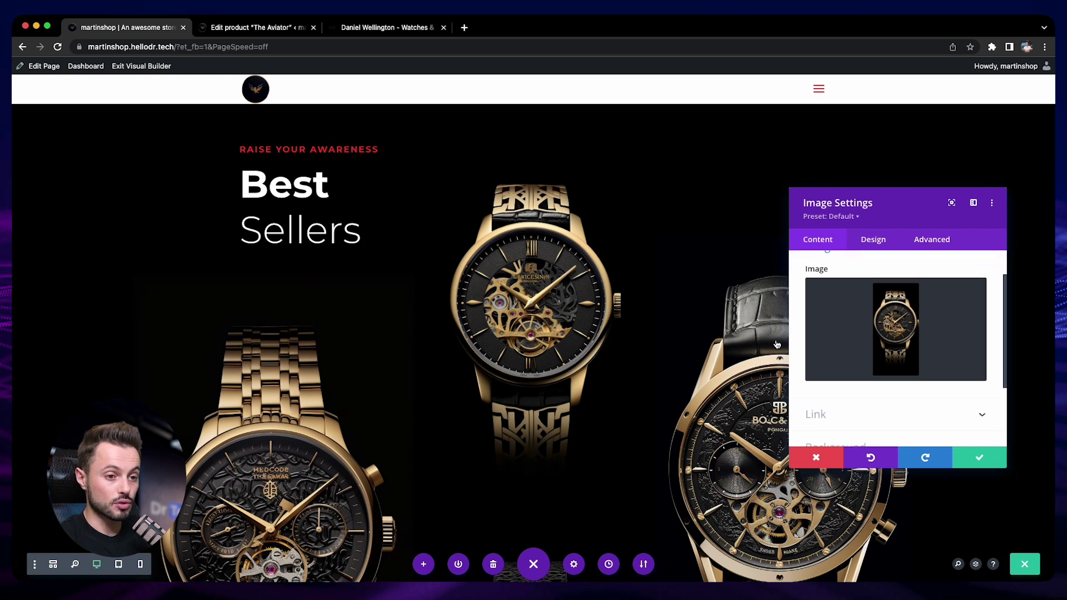
{"action": "scroll", "coordinate": [834, 345], "scroll_direction": "down", "scroll_amount": 2}
{"action": "left_click", "coordinate": [836, 349]}
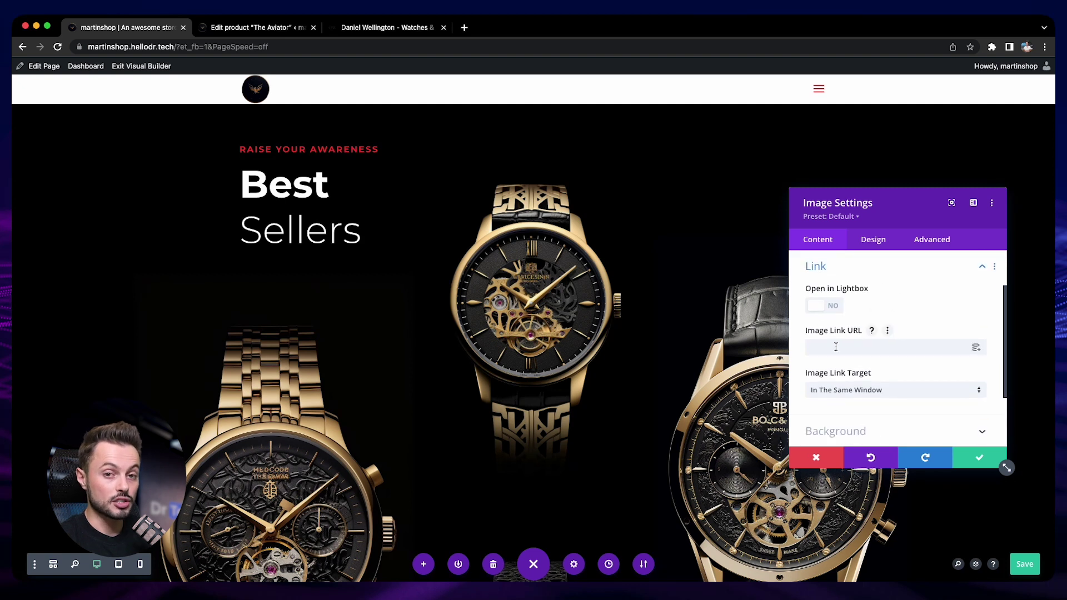
{"action": "scroll", "coordinate": [542, 277], "scroll_direction": "down", "scroll_amount": 2}
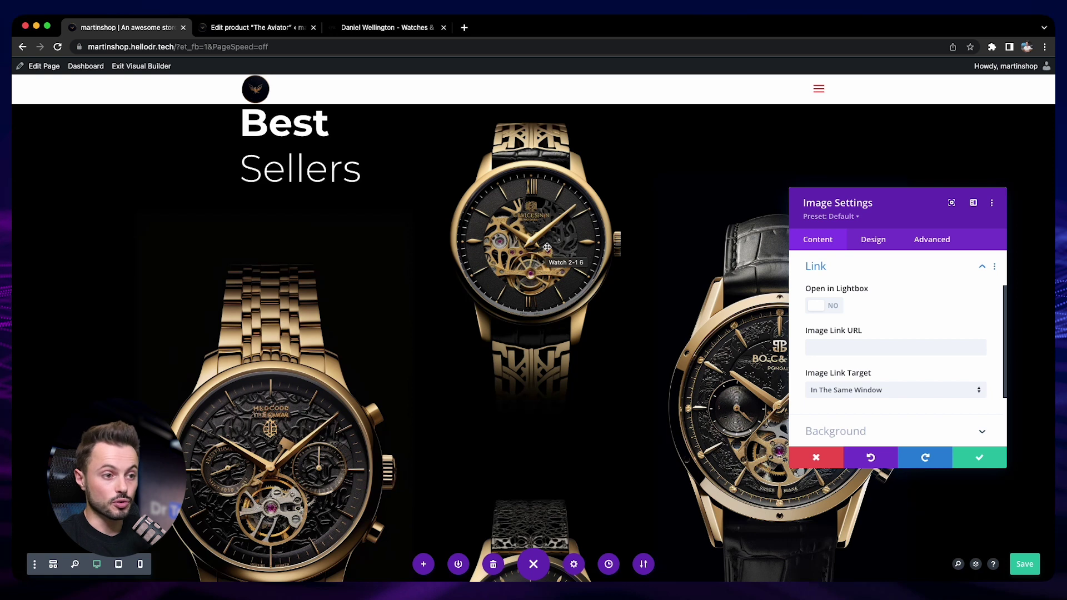
- Open The Radiance from the WooCommerce product list in a new browser tab and copy its permalink
{"action": "left_click", "coordinate": [237, 31]}
{"action": "left_click", "coordinate": [35, 187]}
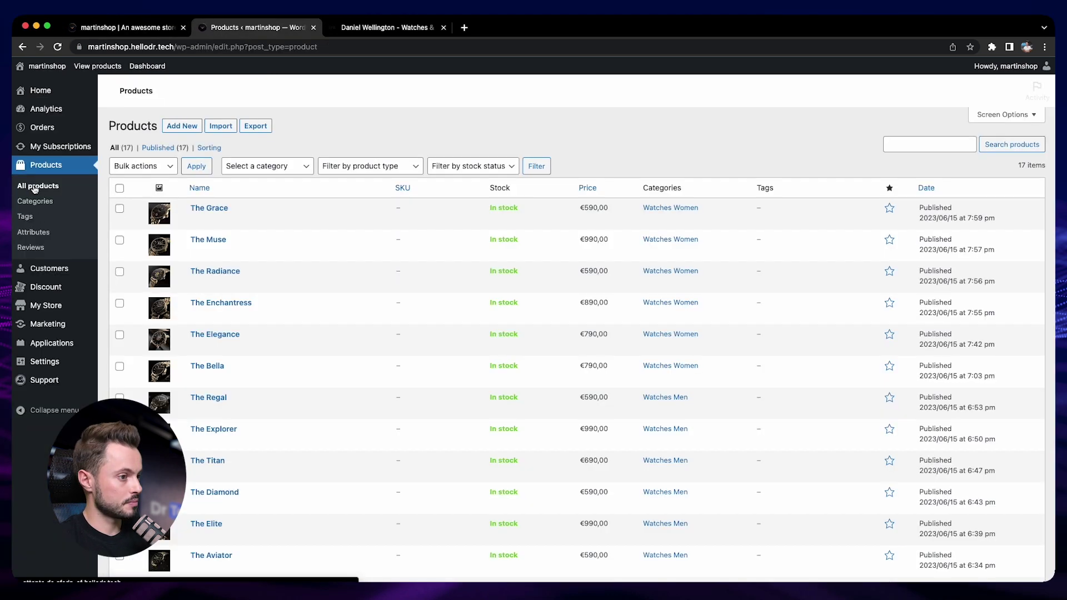
{"action": "scroll", "coordinate": [311, 233], "scroll_direction": "down", "scroll_amount": 1}
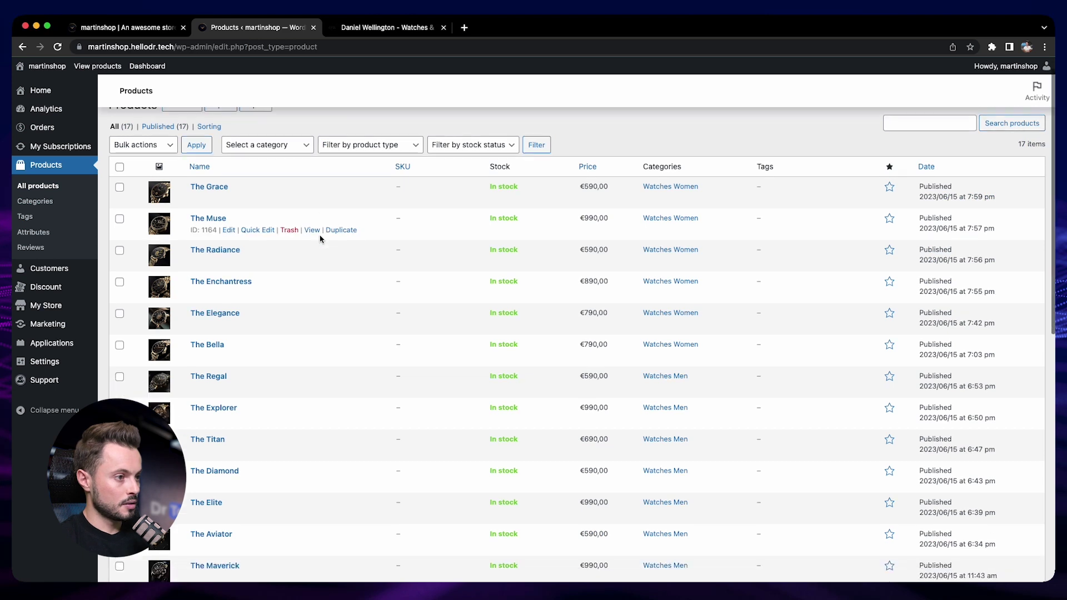
{"action": "right_click", "coordinate": [223, 248]}
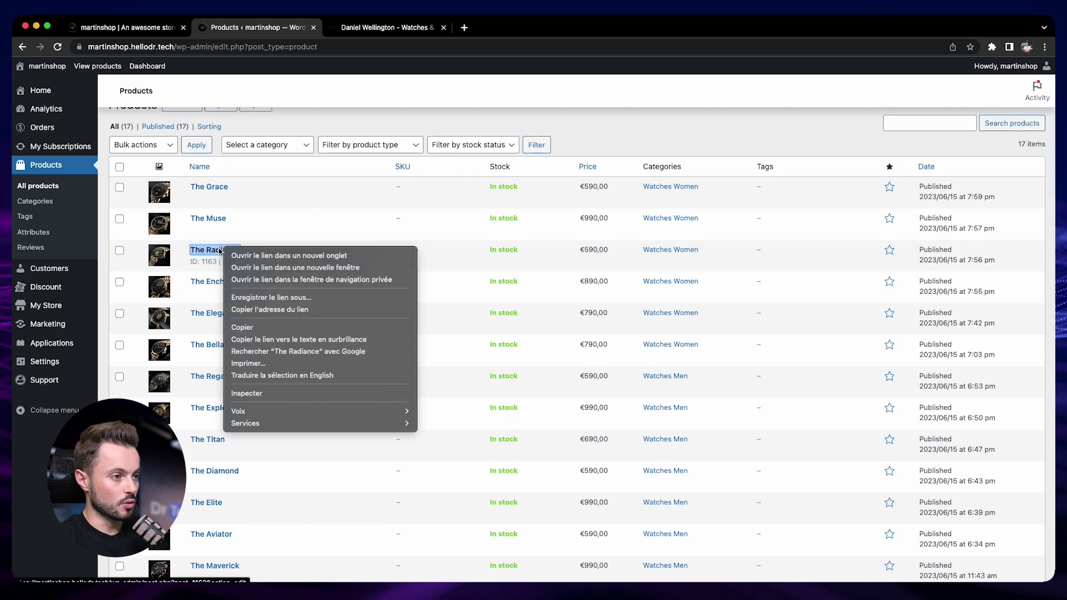
{"action": "left_click", "coordinate": [281, 256]}
{"action": "key", "text": "ctrl+Tab"}
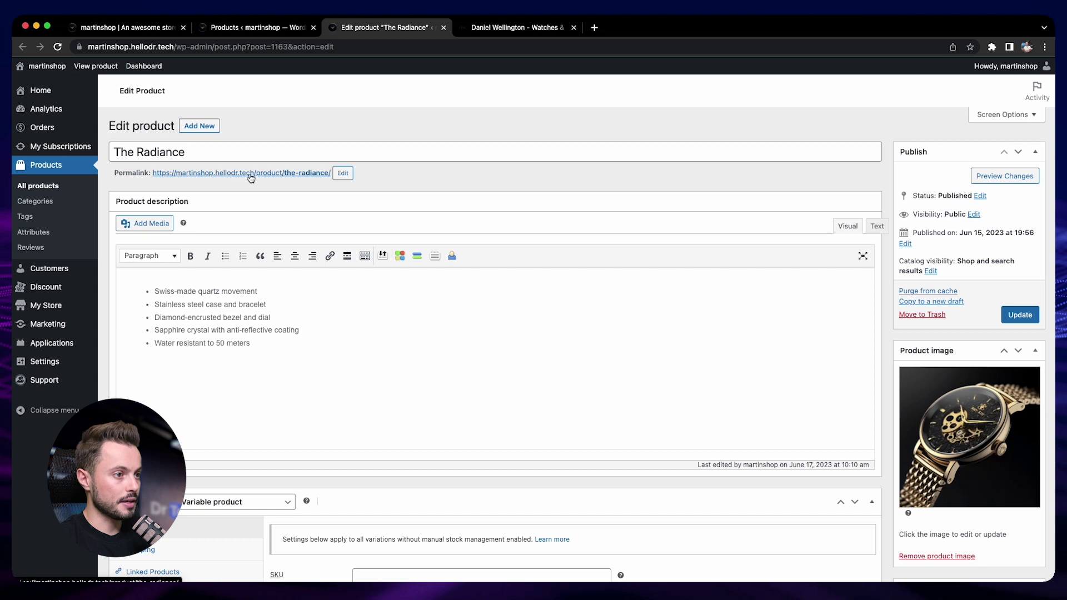
{"action": "left_click_drag", "start_coordinate": [332, 173], "coordinate": [158, 170]}
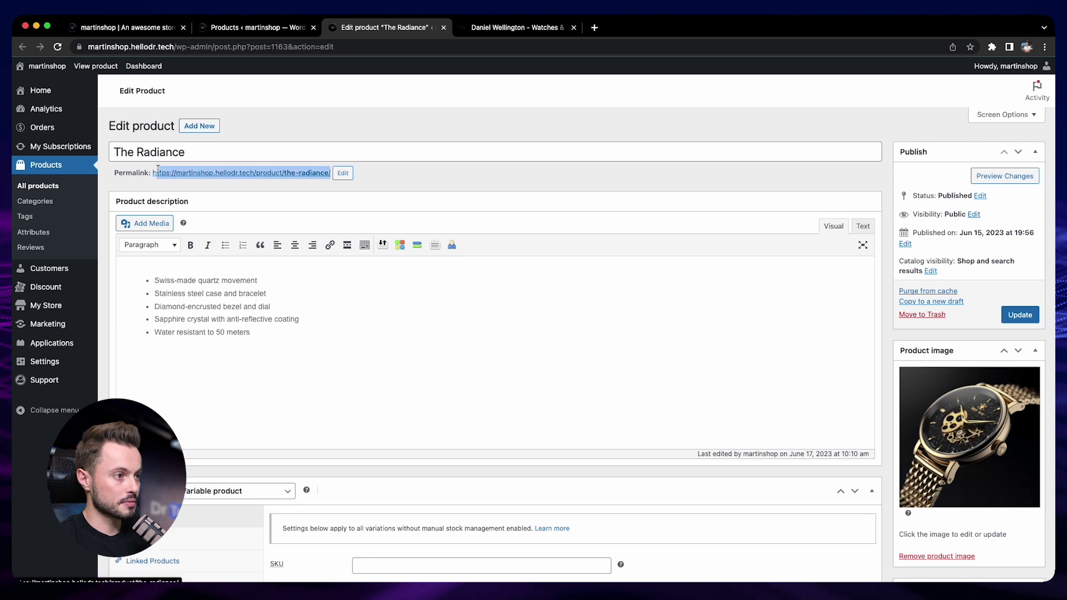
{"action": "left_click", "coordinate": [160, 28]}
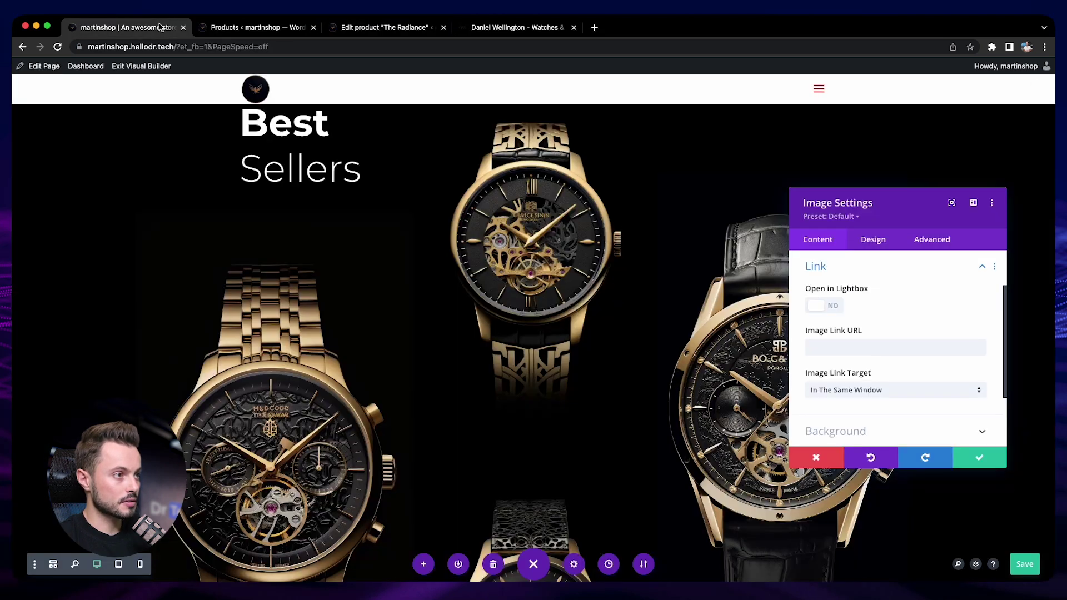
{"action": "left_click", "coordinate": [897, 348]}
{"action": "type", "text": "https://martinshop.hellodr.tech/product/the-radiance/"}
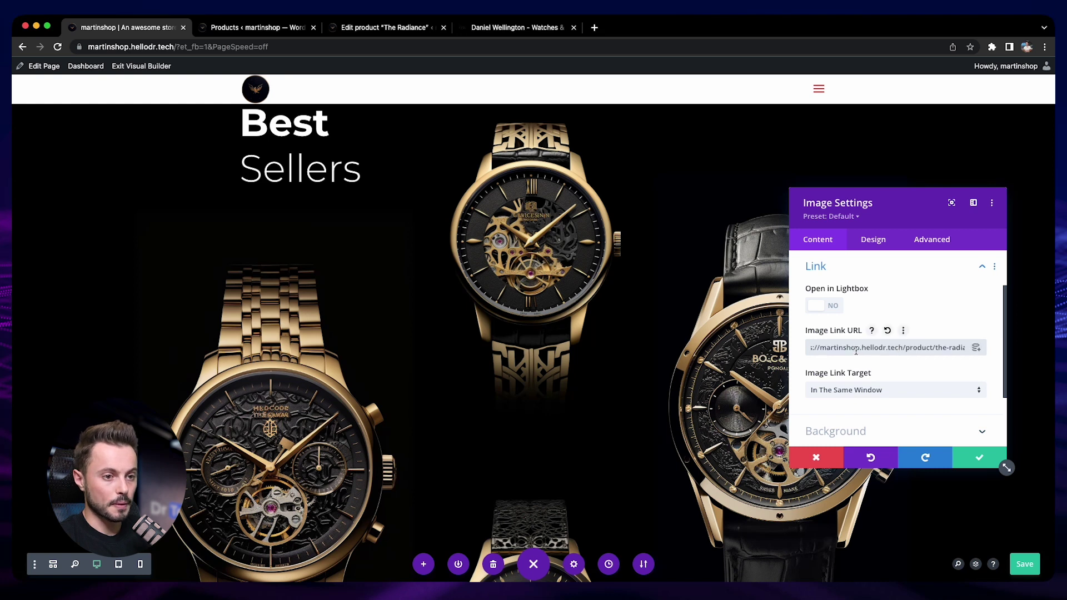
- Save the upper middle watch's image settings with its link to The Radiance product page
{"action": "left_click", "coordinate": [971, 457]}
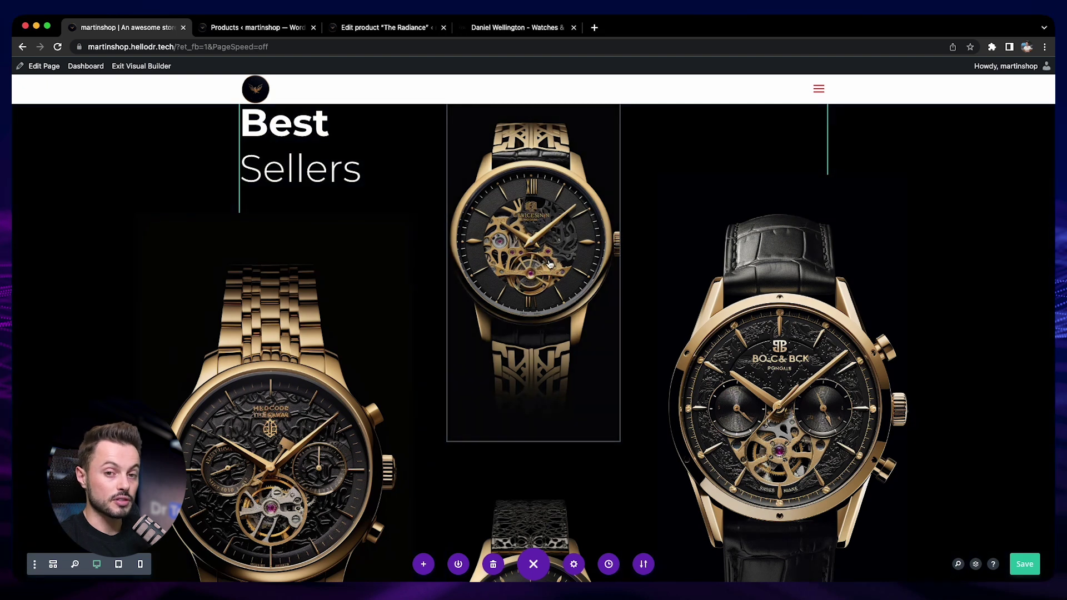
{"action": "scroll", "coordinate": [452, 254], "scroll_direction": "down", "scroll_amount": 1}
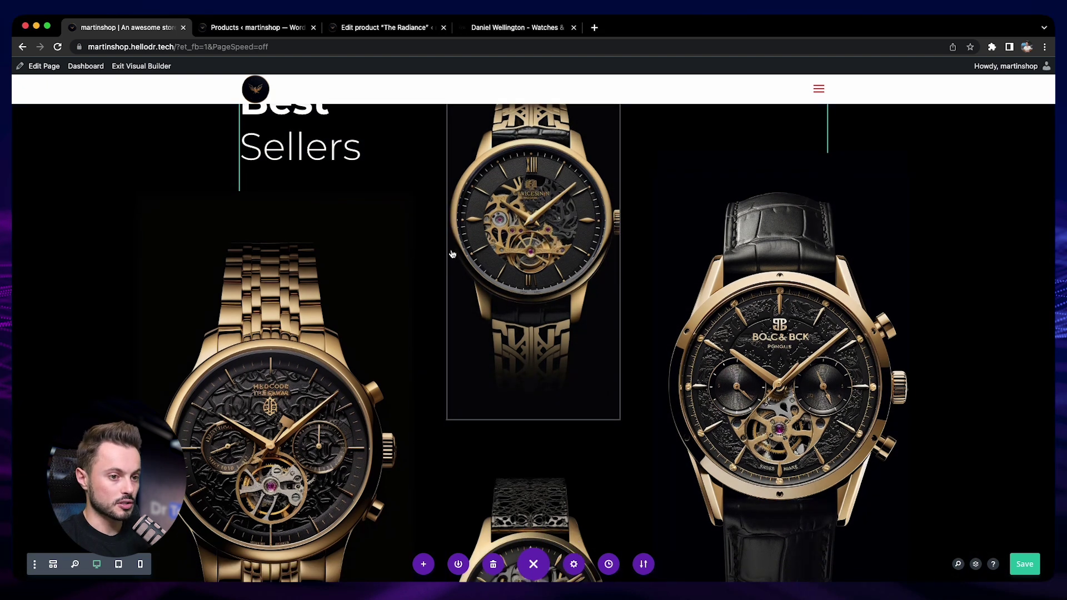
{"action": "scroll", "coordinate": [547, 407], "scroll_direction": "down", "scroll_amount": 3}
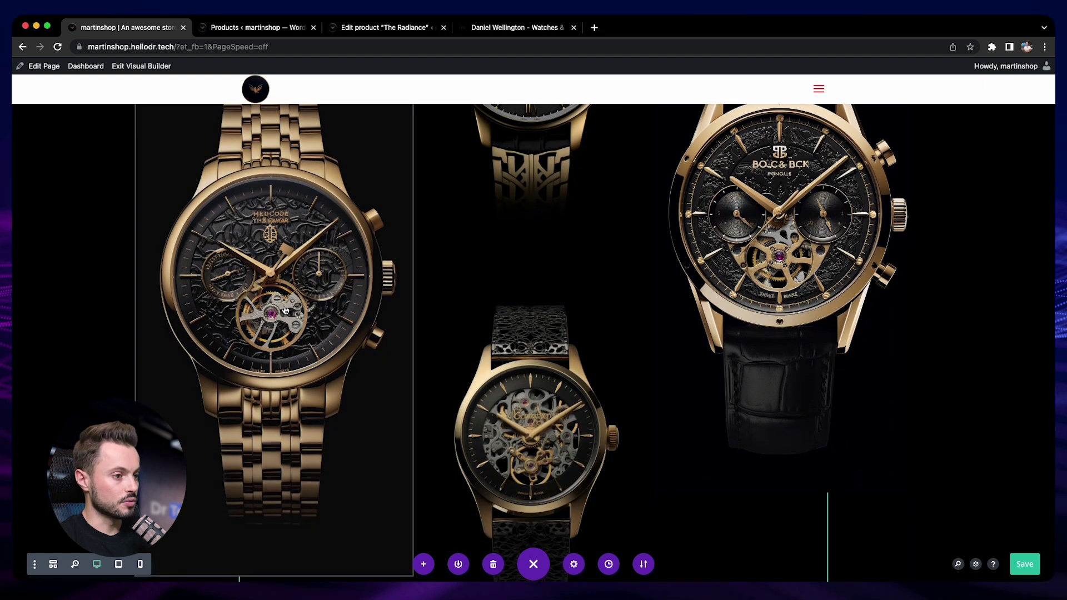
- Open the product The Grace from the products list for editing in a new tab and return to the page builder
{"action": "left_click", "coordinate": [253, 27]}
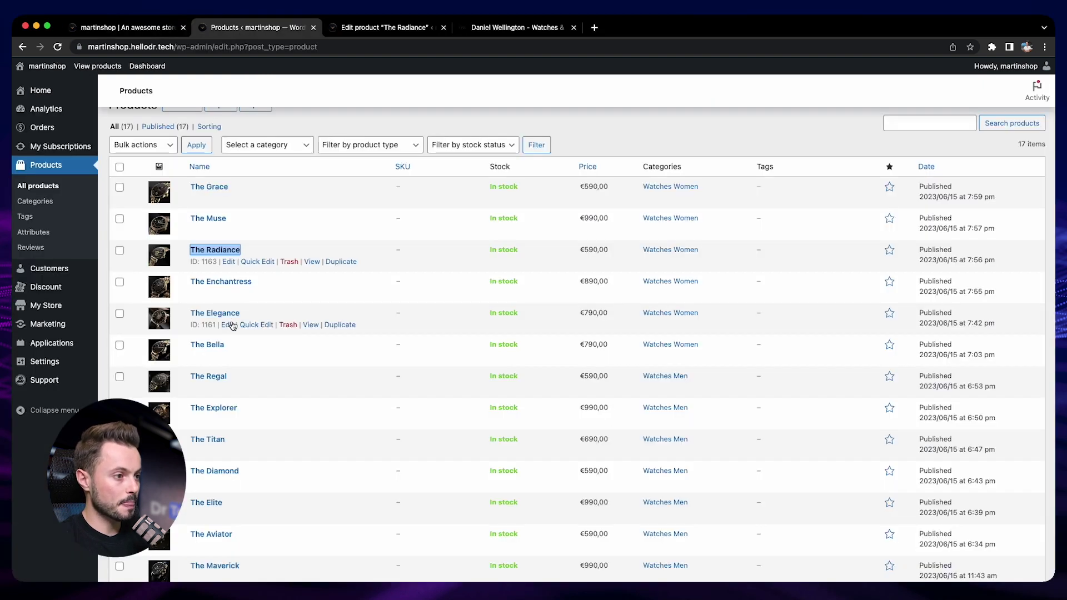
{"action": "right_click", "coordinate": [223, 187]}
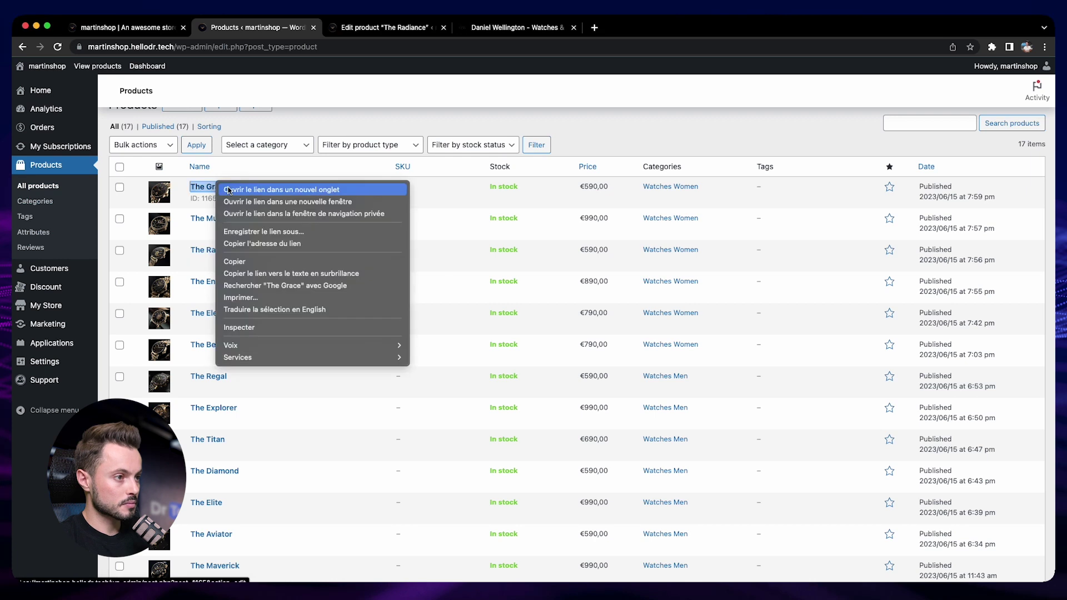
{"action": "left_click", "coordinate": [227, 191]}
{"action": "left_click", "coordinate": [128, 27]}
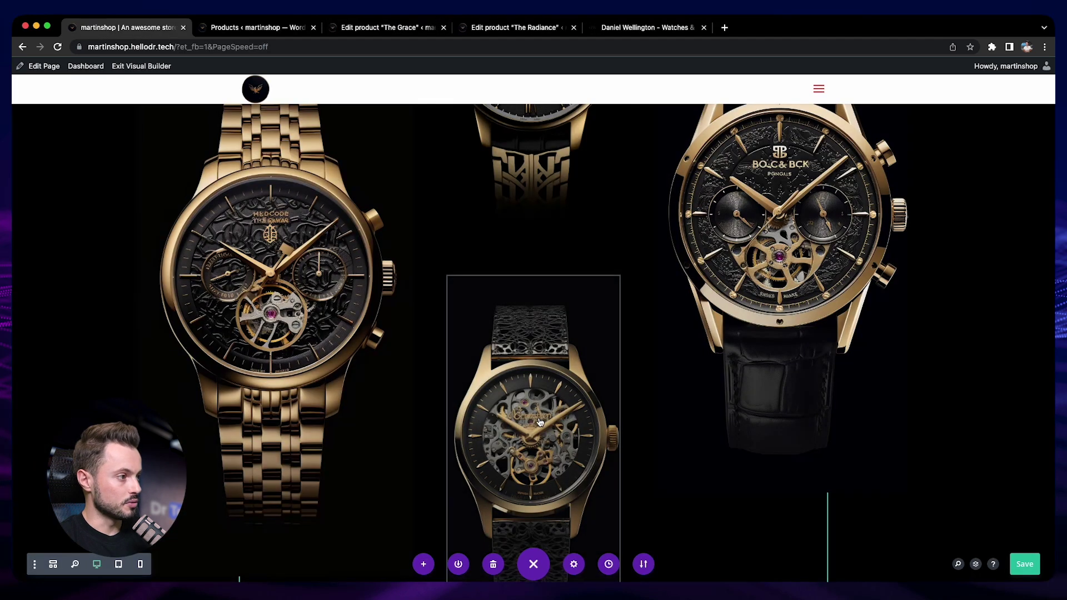
{"action": "scroll", "coordinate": [544, 419], "scroll_direction": "down", "scroll_amount": 1}
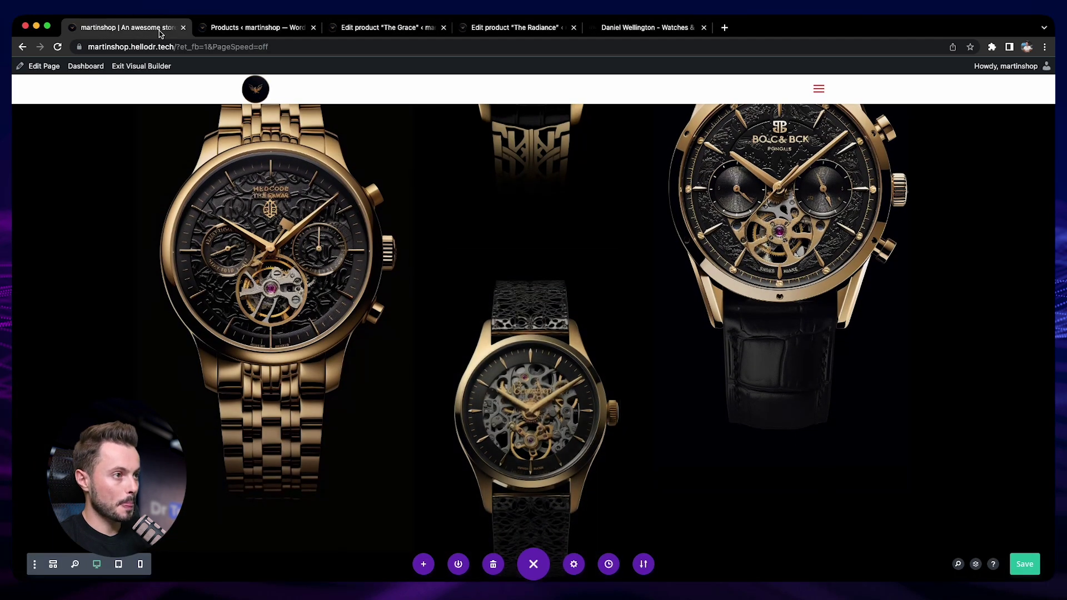
- Open the product The Titan from the products list for editing in a new tab and return to the page builder
{"action": "left_click", "coordinate": [249, 34]}
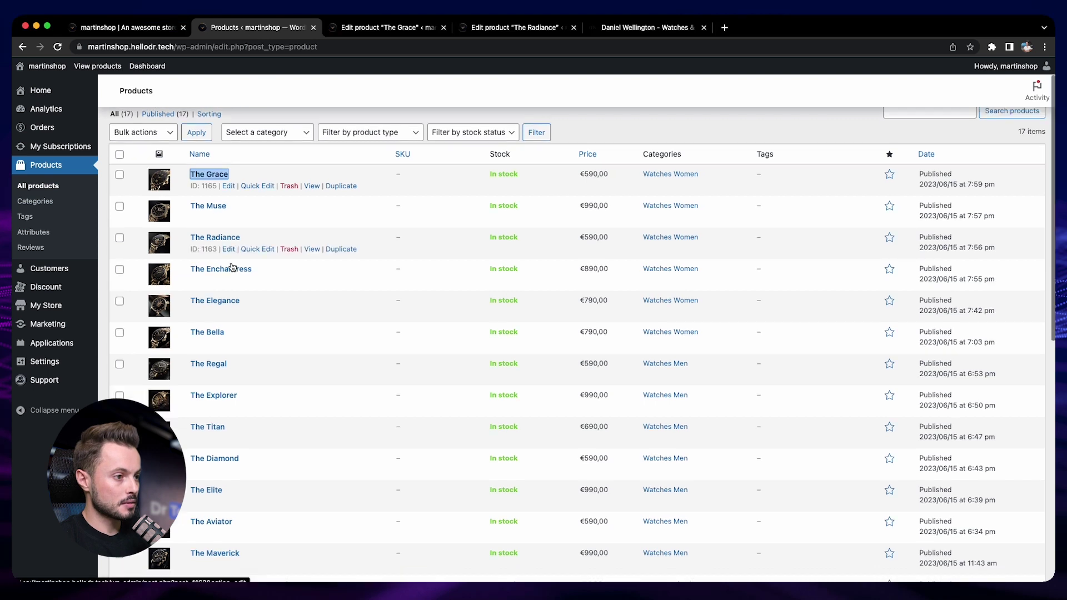
{"action": "scroll", "coordinate": [232, 267], "scroll_direction": "down", "scroll_amount": 4}
{"action": "right_click", "coordinate": [219, 330]}
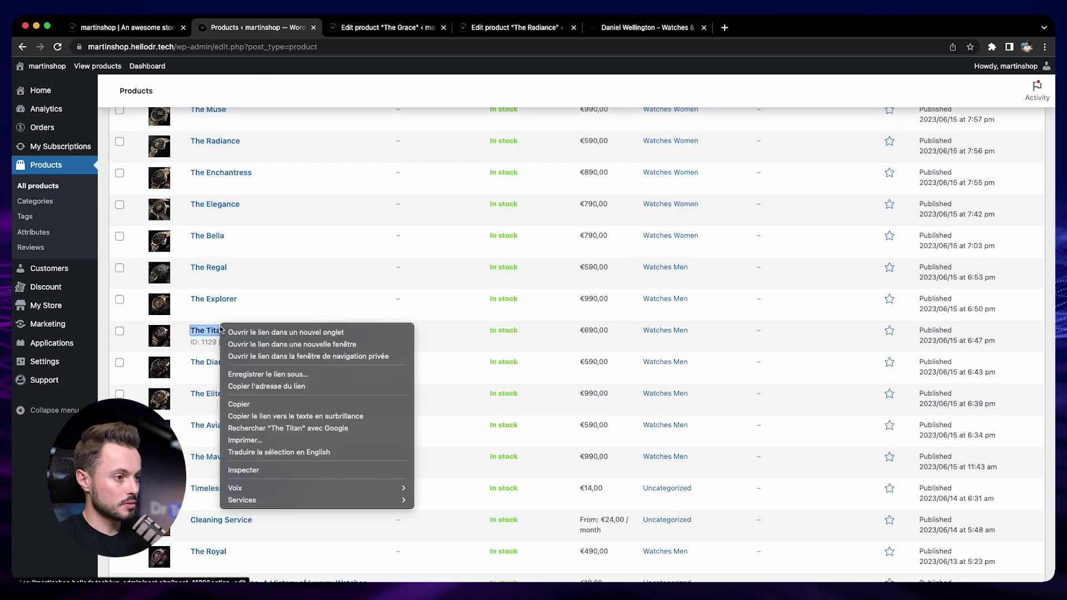
{"action": "left_click", "coordinate": [230, 332]}
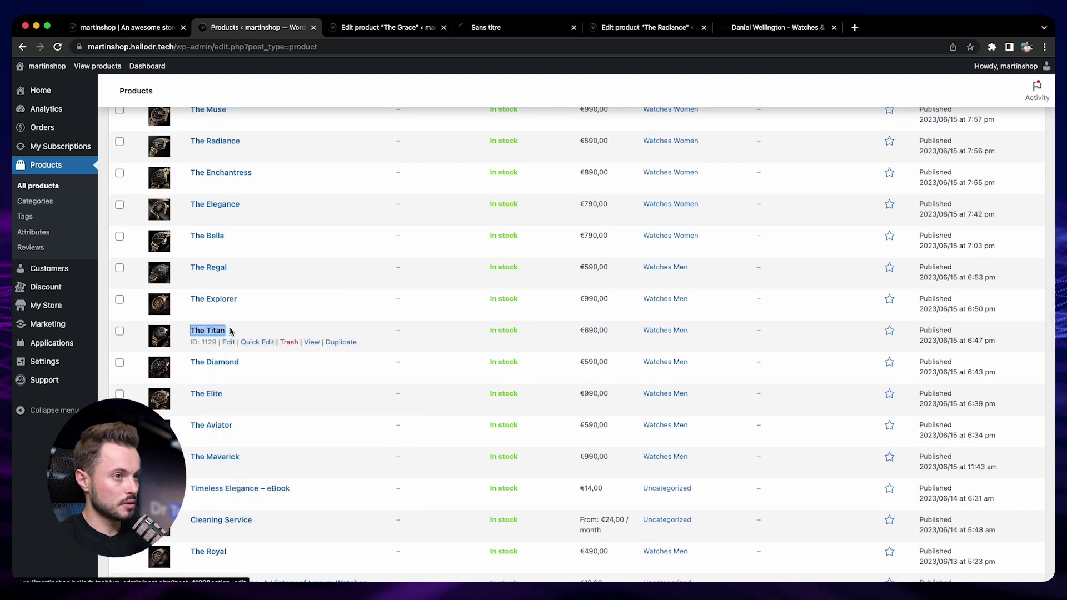
{"action": "left_click", "coordinate": [159, 33]}
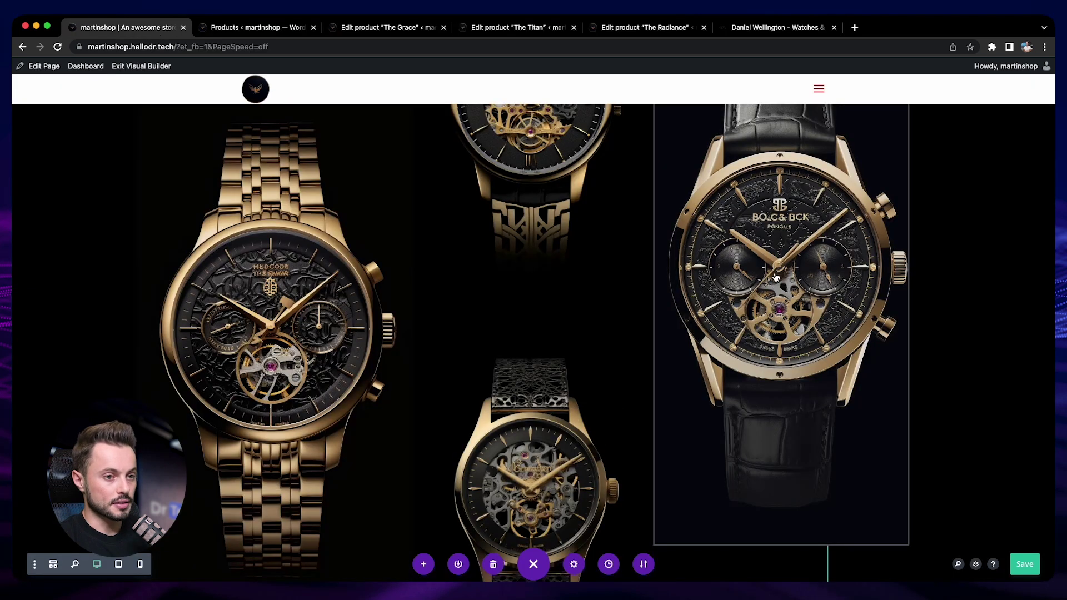
- Open the product The Elite from the products list for editing in a new tab
{"action": "left_click", "coordinate": [256, 27]}
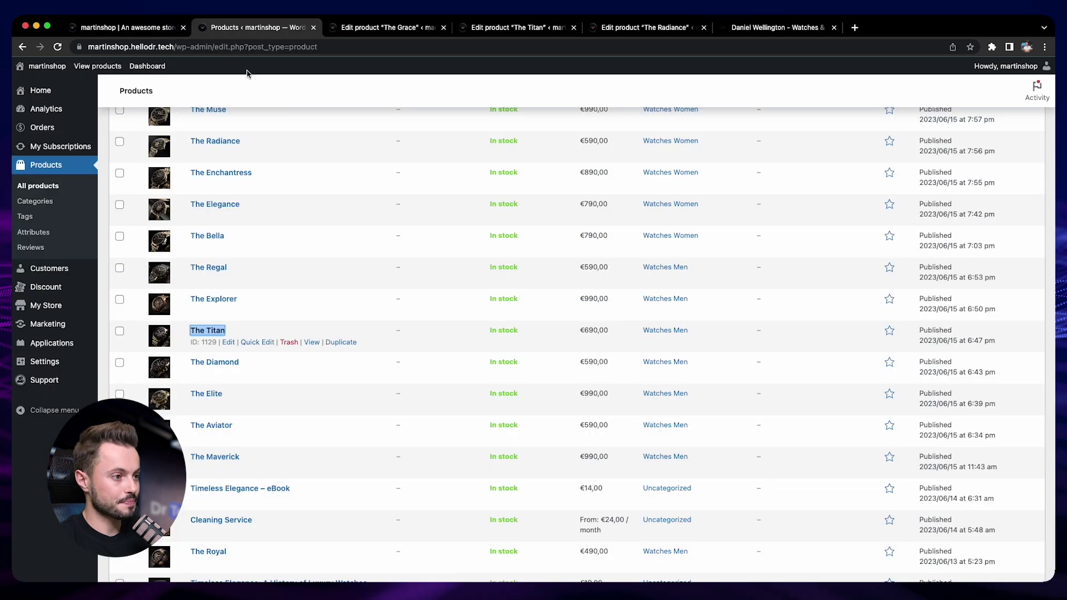
{"action": "scroll", "coordinate": [278, 276], "scroll_direction": "up", "scroll_amount": 2}
{"action": "scroll", "coordinate": [277, 272], "scroll_direction": "down", "scroll_amount": 3}
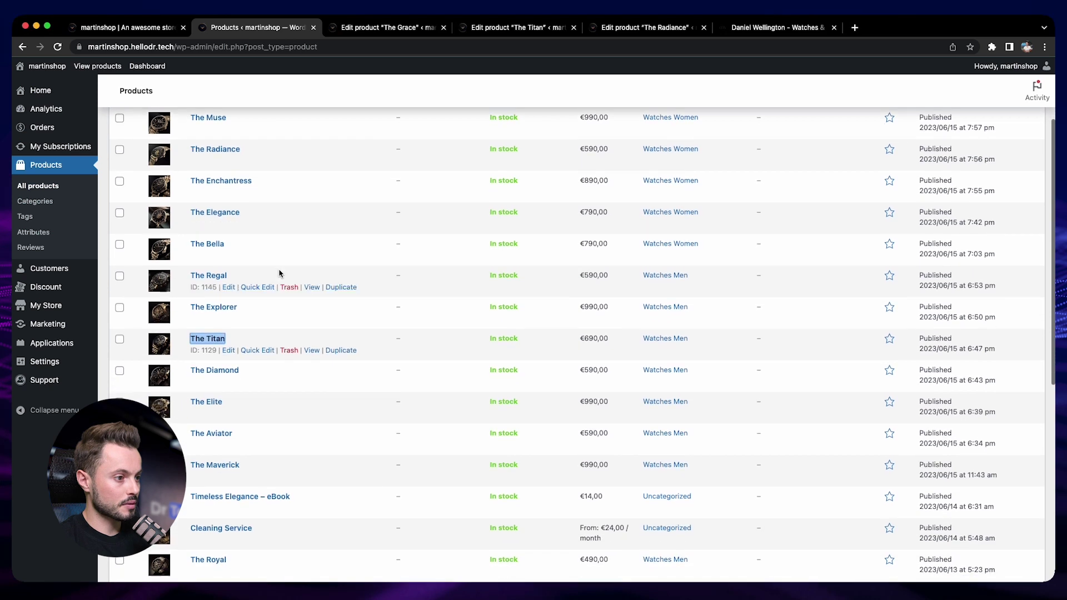
{"action": "right_click", "coordinate": [215, 401]}
{"action": "left_click", "coordinate": [226, 404]}
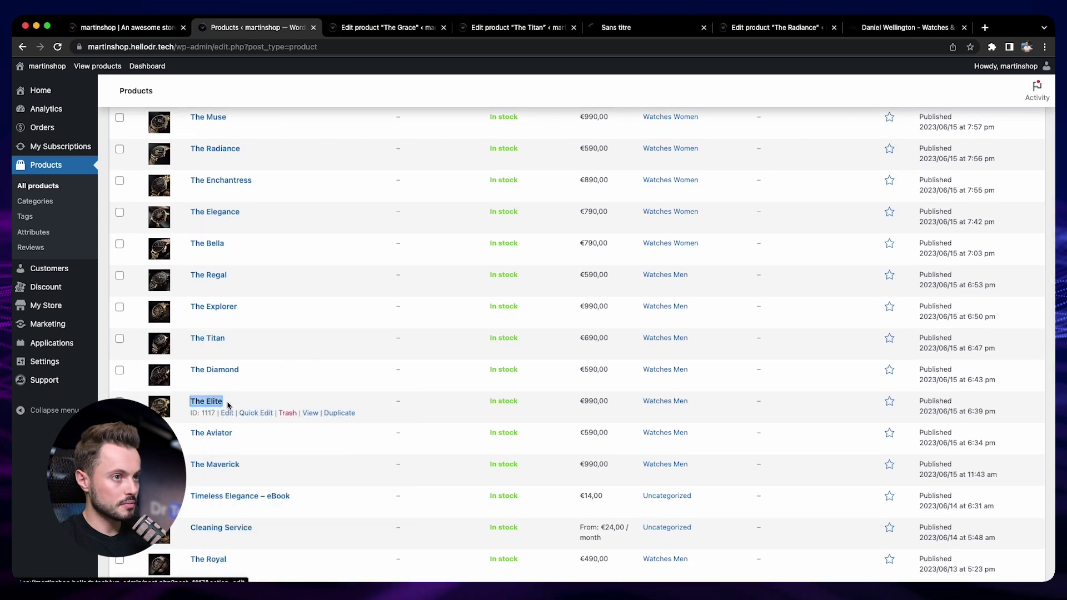
- Copy the permalink of the product The Grace from its edit page
{"action": "left_click", "coordinate": [379, 28]}
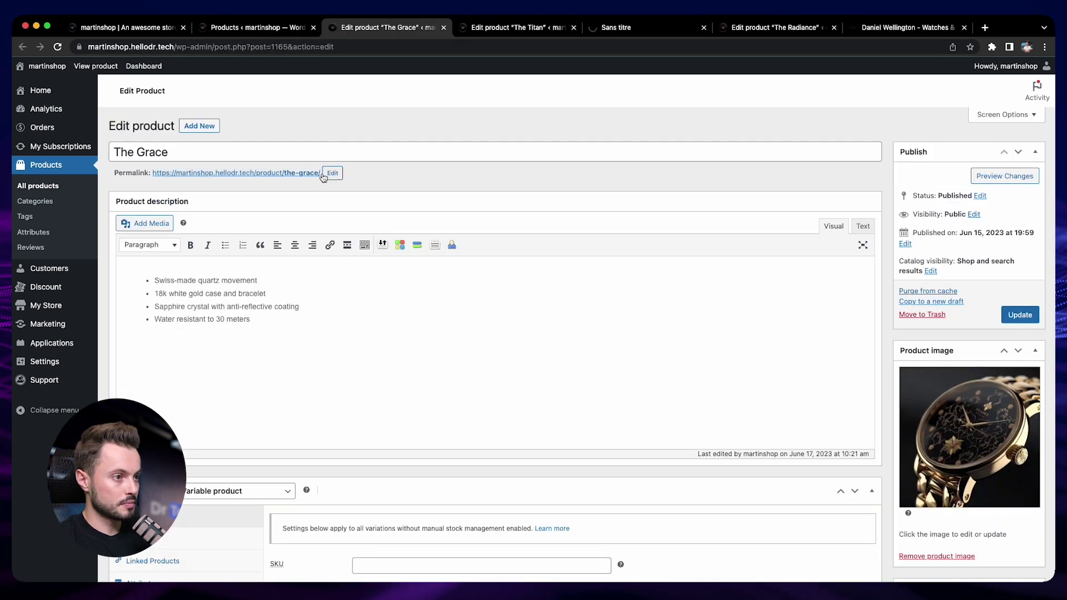
{"action": "left_click_drag", "start_coordinate": [321, 173], "coordinate": [154, 171]}
{"action": "key", "text": "super+c"}
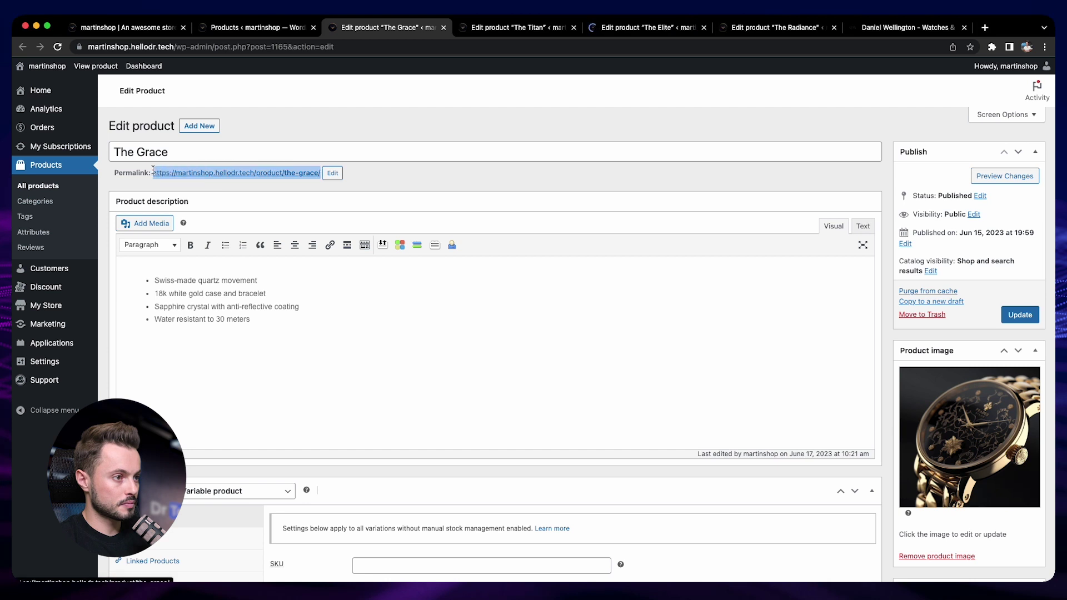
- Set the left watch's image link URL to the copied The Grace permalink and save the image settings
{"action": "left_click", "coordinate": [129, 29]}
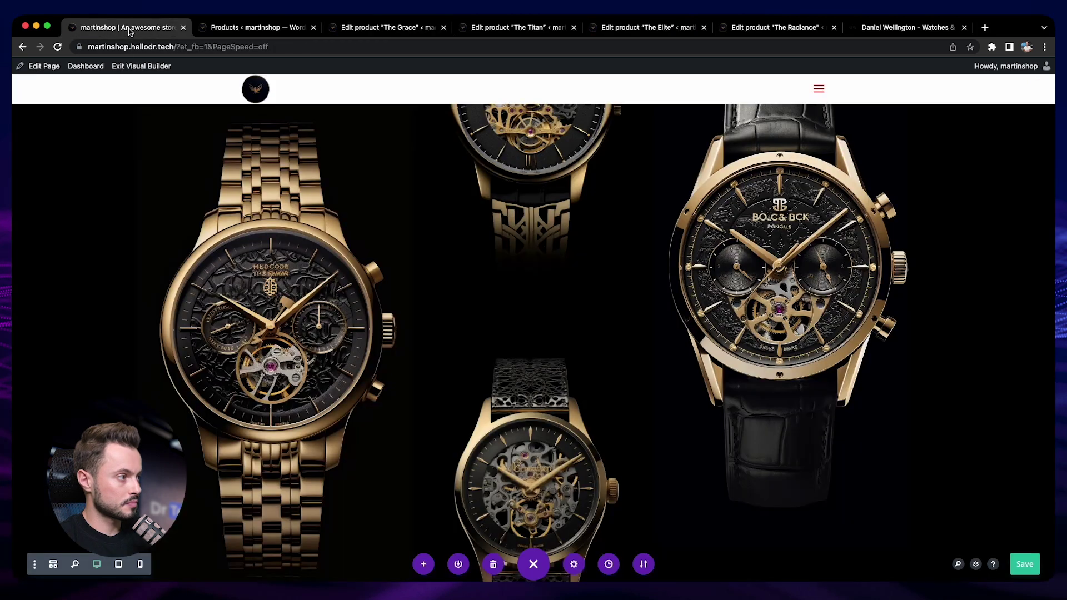
{"action": "left_click", "coordinate": [239, 242]}
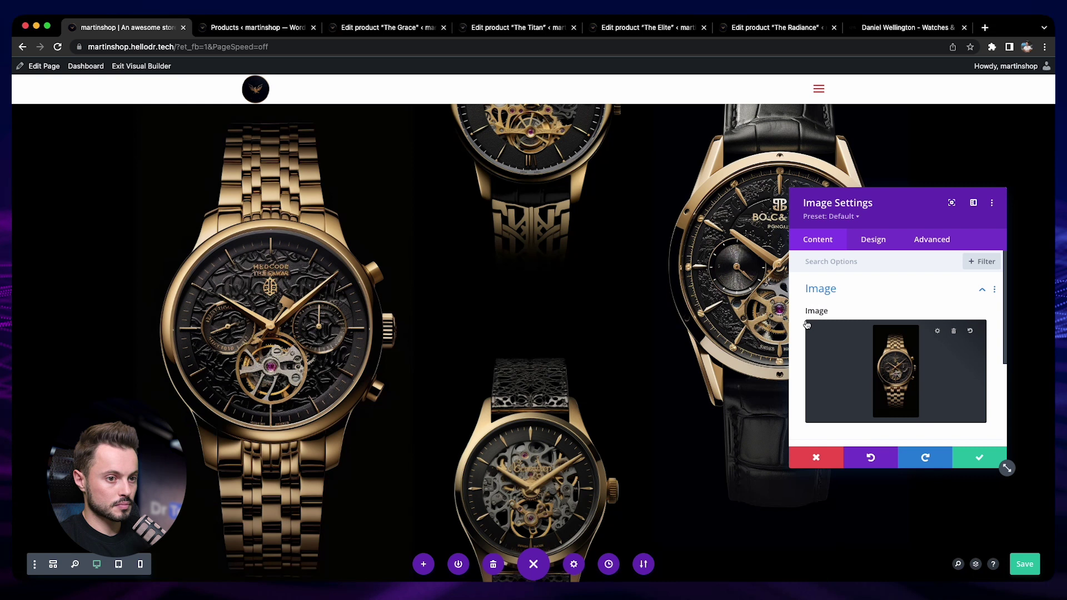
{"action": "scroll", "coordinate": [889, 344], "scroll_direction": "down", "scroll_amount": 5}
{"action": "left_click", "coordinate": [855, 371]}
{"action": "left_click", "coordinate": [840, 348]}
{"action": "key", "text": "super+v"}
{"action": "left_click", "coordinate": [972, 459]}
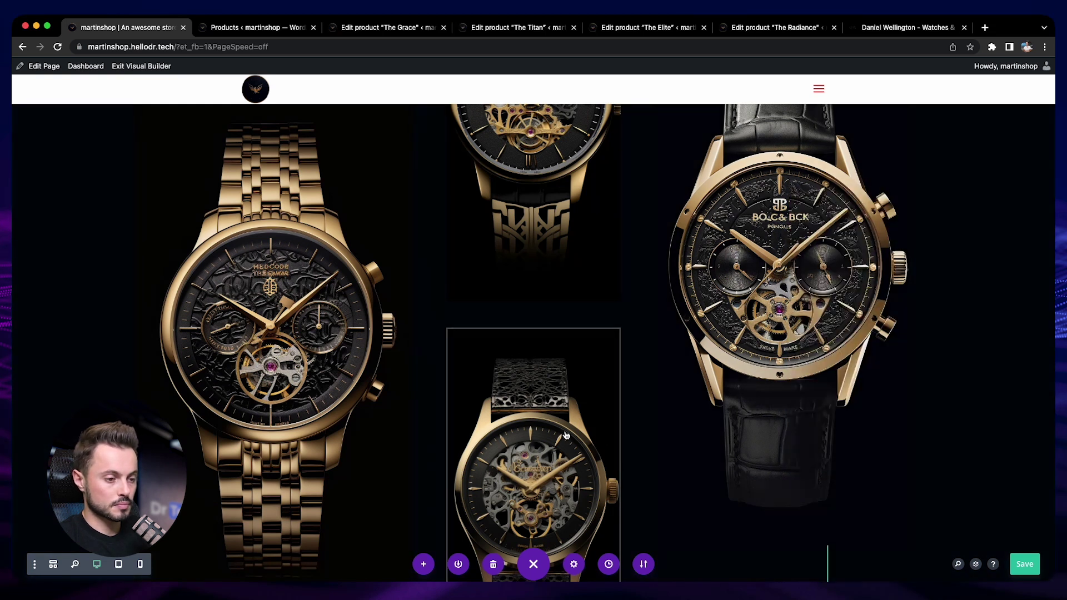
- Close The Grace's edit page and copy the permalink of the product The Titan
{"action": "left_click", "coordinate": [360, 30]}
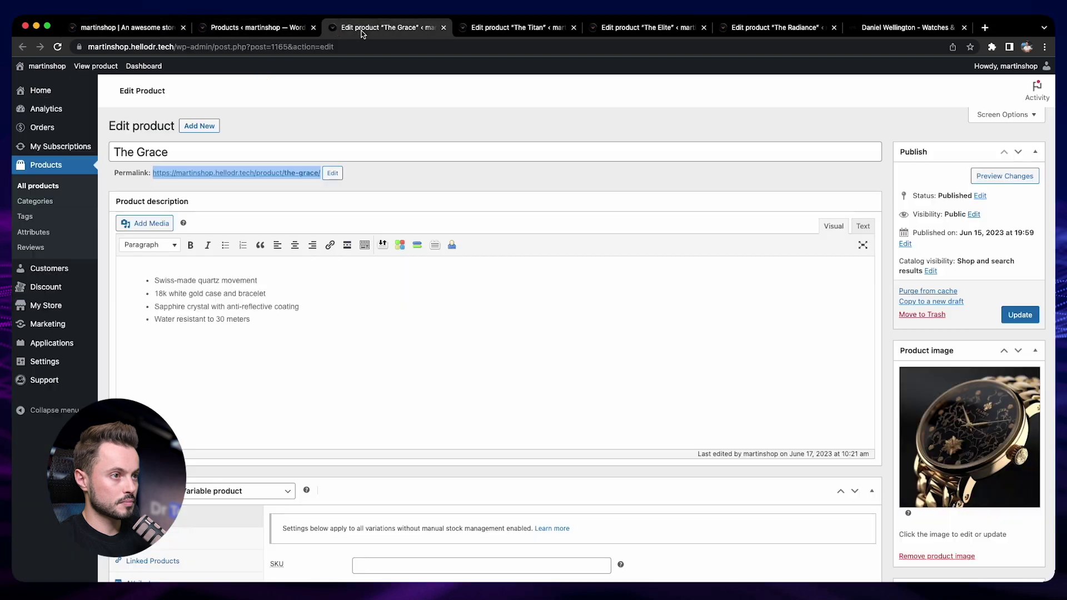
{"action": "left_click", "coordinate": [444, 27]}
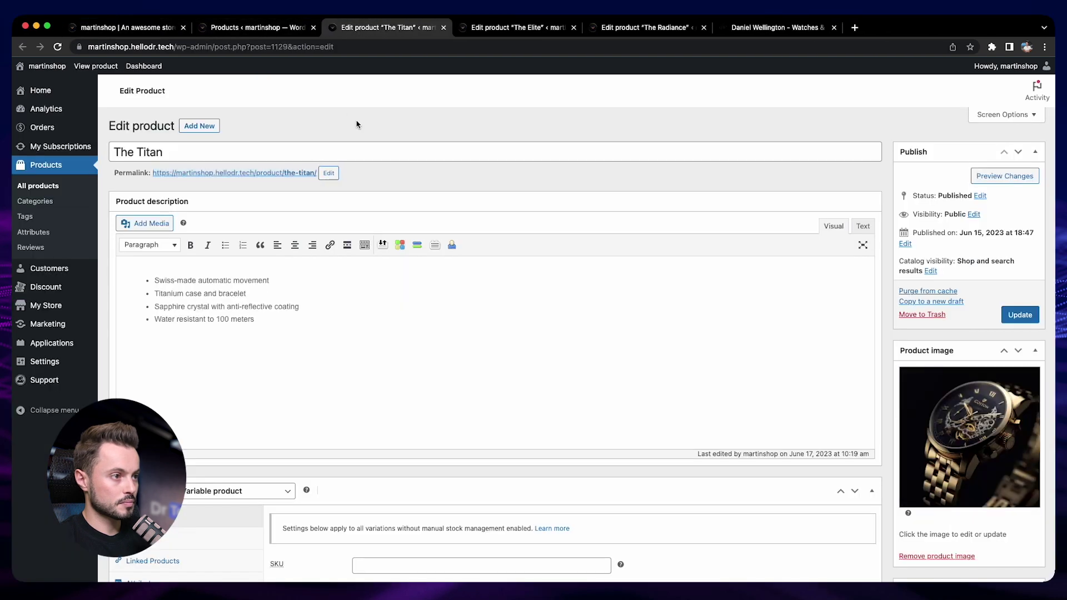
{"action": "right_click", "coordinate": [274, 173]}
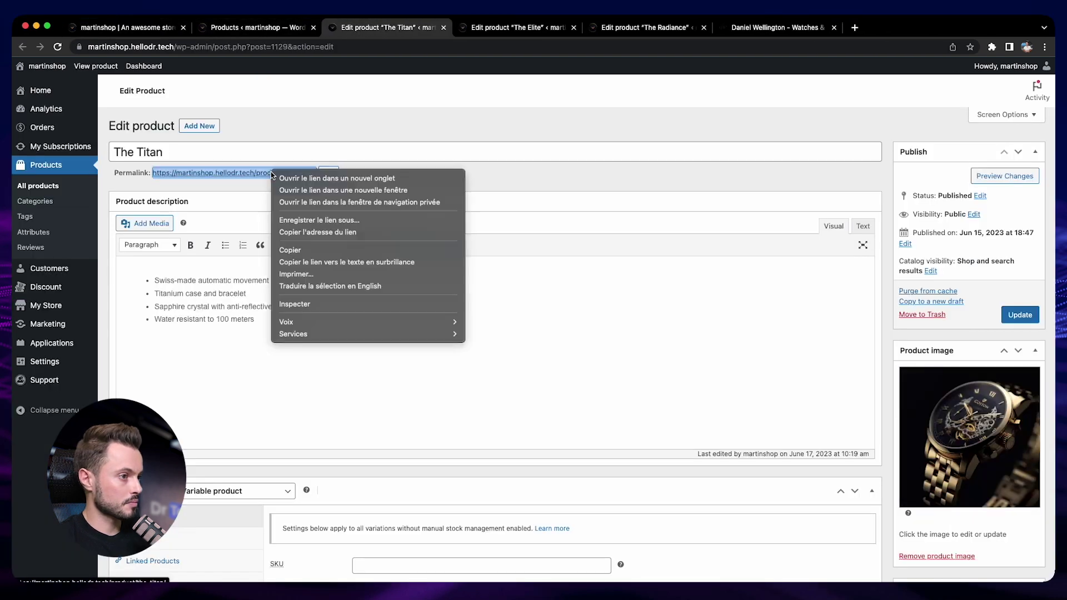
{"action": "left_click", "coordinate": [337, 249]}
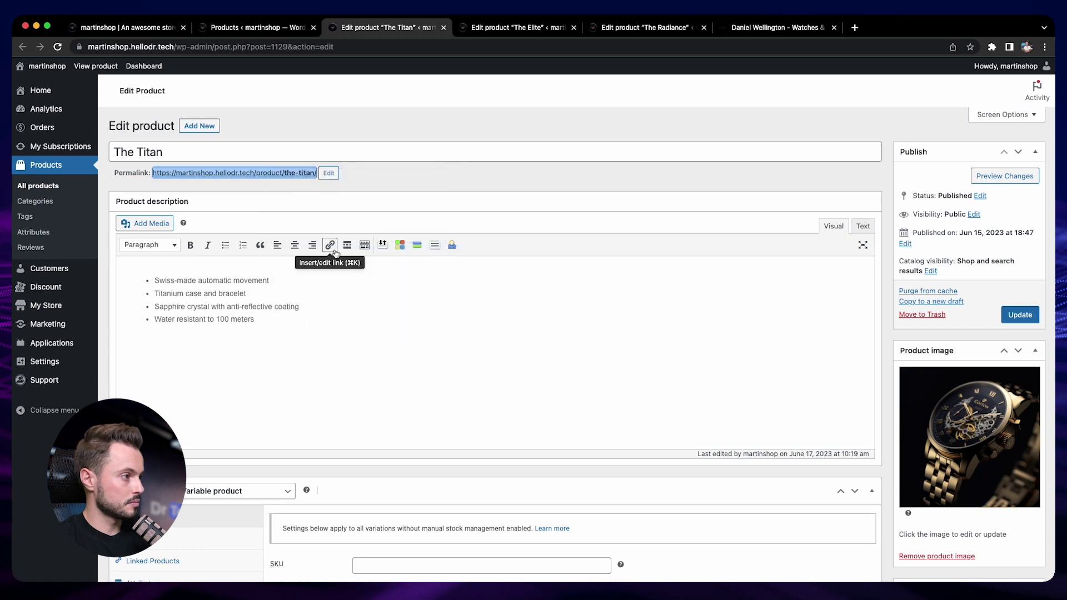
- Set the lower middle watch's image link URL to the copied The Titan permalink and save the image settings
{"action": "left_click", "coordinate": [142, 28]}
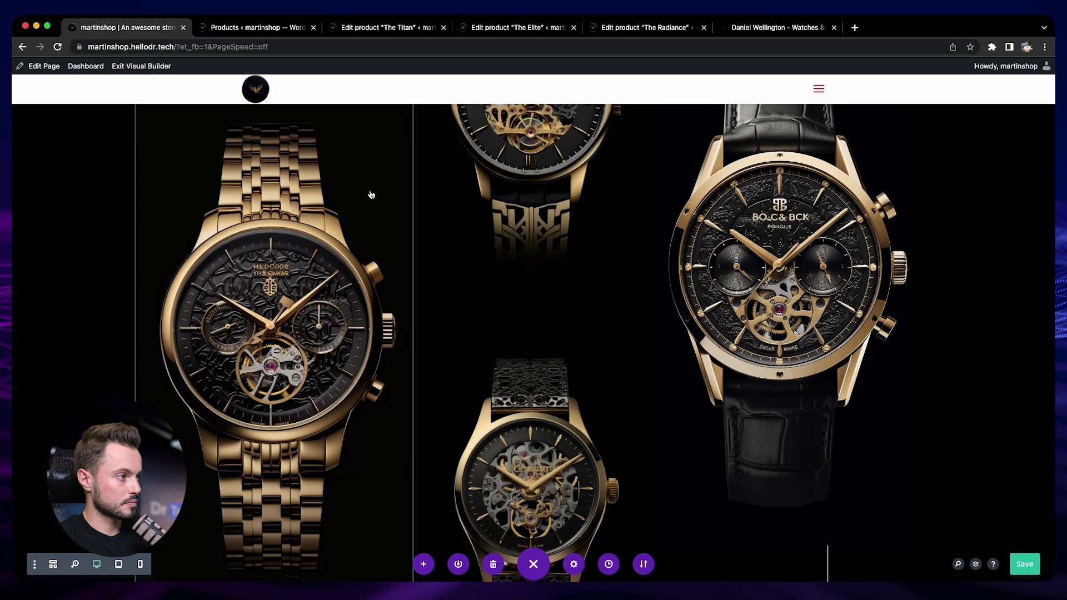
{"action": "left_click", "coordinate": [506, 354]}
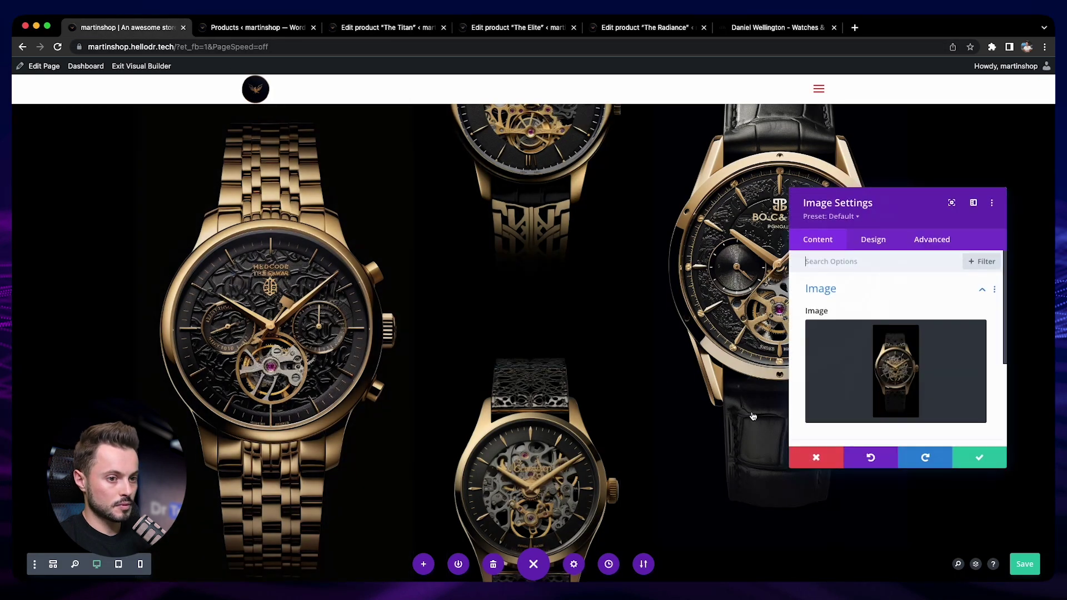
{"action": "scroll", "coordinate": [865, 395], "scroll_direction": "down", "scroll_amount": 3}
{"action": "left_click", "coordinate": [832, 358]}
{"action": "left_click", "coordinate": [850, 347]}
{"action": "type", "text": "https://martinshop.hellodr.tech/product/the-titan"}
{"action": "left_click", "coordinate": [976, 459]}
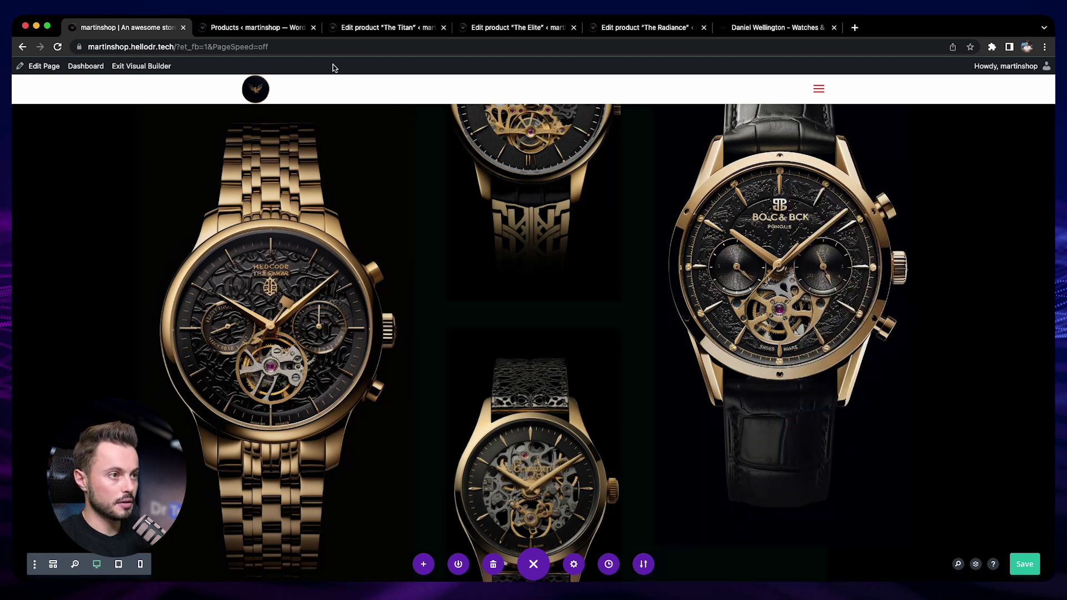
- Close The Titan's edit page and copy the permalink of the product The Elite
{"action": "left_click", "coordinate": [406, 33]}
{"action": "left_click", "coordinate": [443, 27]}
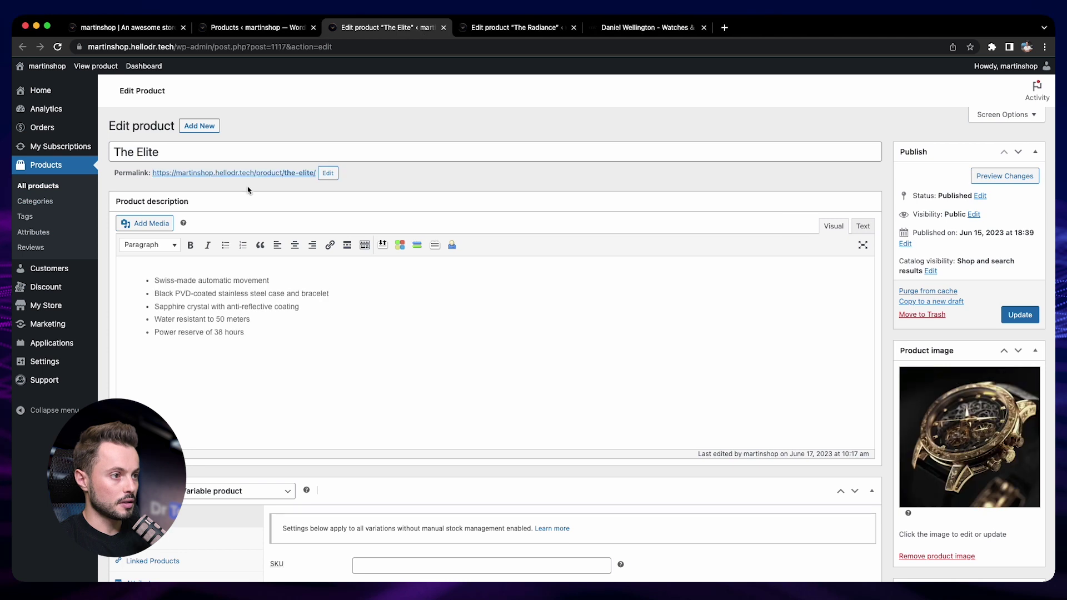
{"action": "right_click", "coordinate": [249, 169]}
{"action": "left_click", "coordinate": [219, 167]}
{"action": "right_click", "coordinate": [209, 170]}
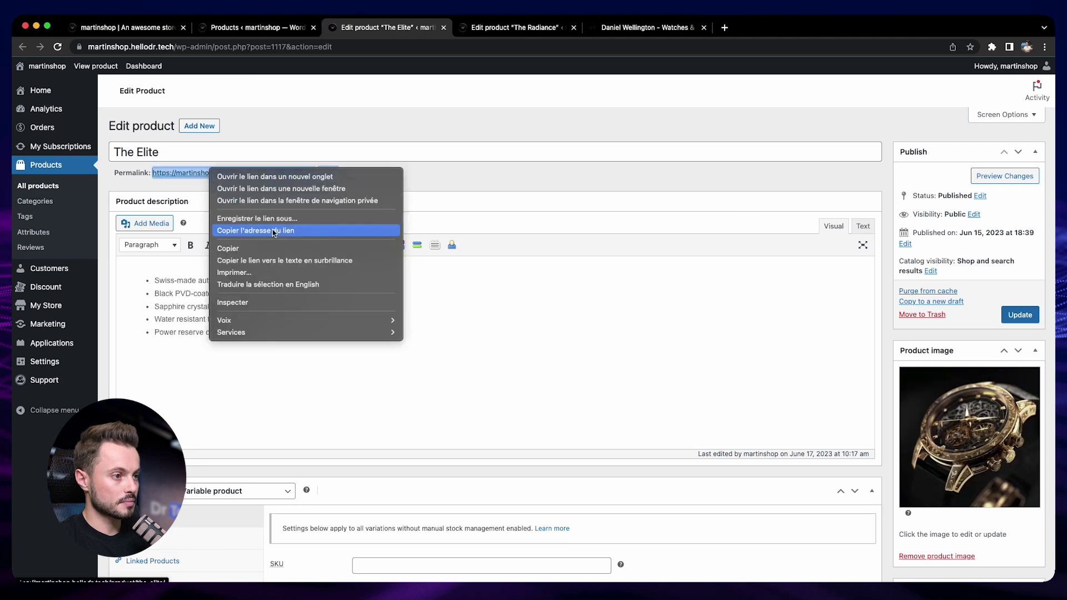
{"action": "left_click", "coordinate": [281, 248]}
{"action": "left_click", "coordinate": [325, 195]}
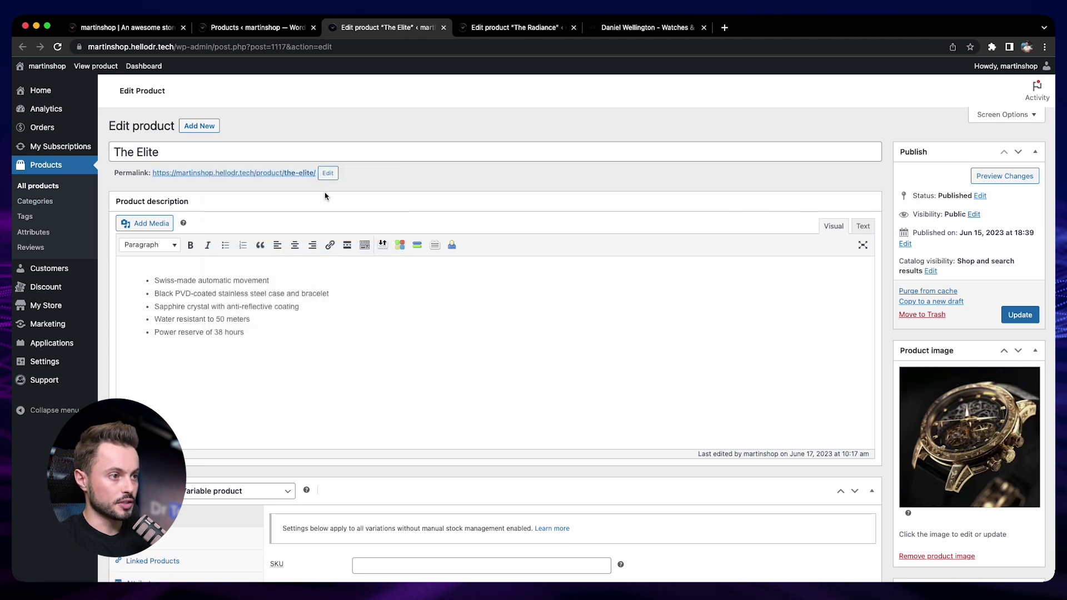
{"action": "right_click", "coordinate": [269, 176]}
{"action": "key", "text": "super+c"}
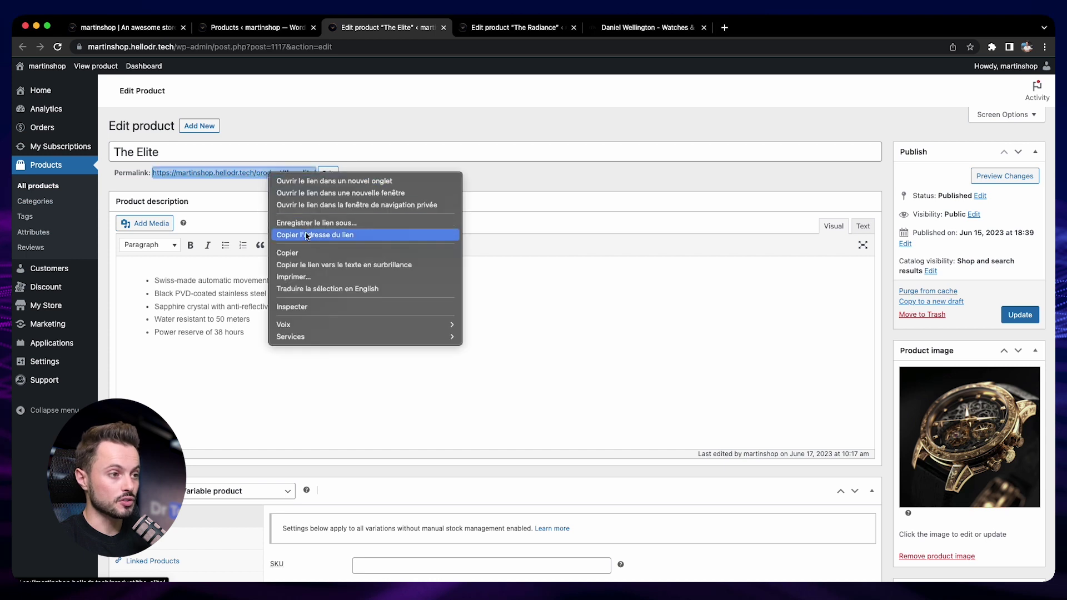
{"action": "left_click", "coordinate": [312, 253]}
{"action": "key", "text": "super+1"}
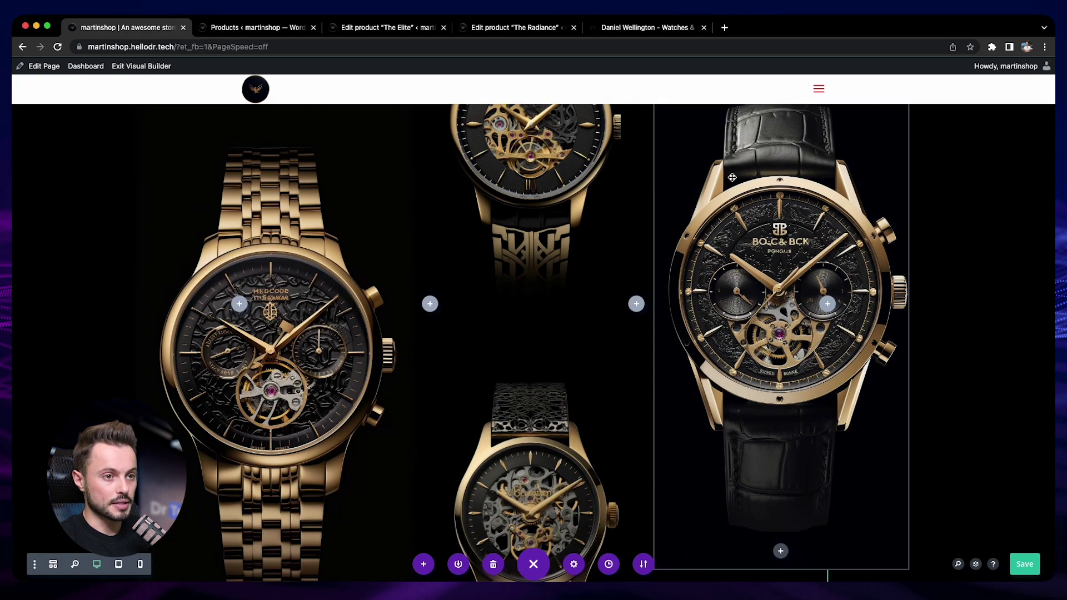
{"action": "scroll", "coordinate": [727, 178], "scroll_direction": "up", "scroll_amount": 2}
{"action": "left_click", "coordinate": [753, 159]}
{"action": "scroll", "coordinate": [833, 364], "scroll_direction": "down", "scroll_amount": 3}
{"action": "left_click", "coordinate": [836, 356]}
{"action": "left_click", "coordinate": [846, 348]}
{"action": "key", "text": "super+v"}
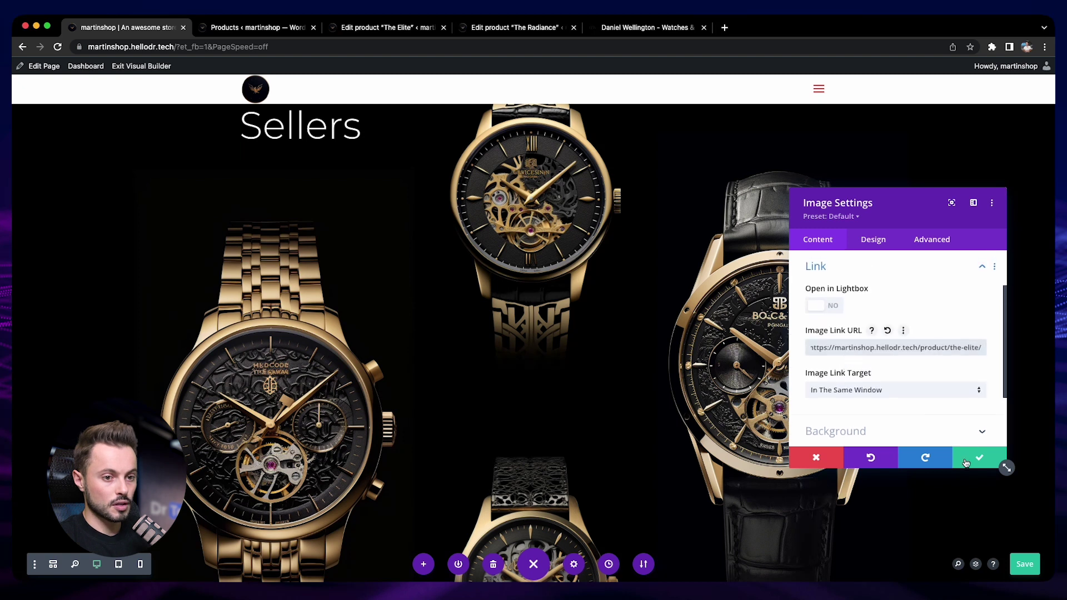
{"action": "left_click", "coordinate": [978, 457]}
{"action": "scroll", "coordinate": [249, 121], "scroll_direction": "up", "scroll_amount": 2}
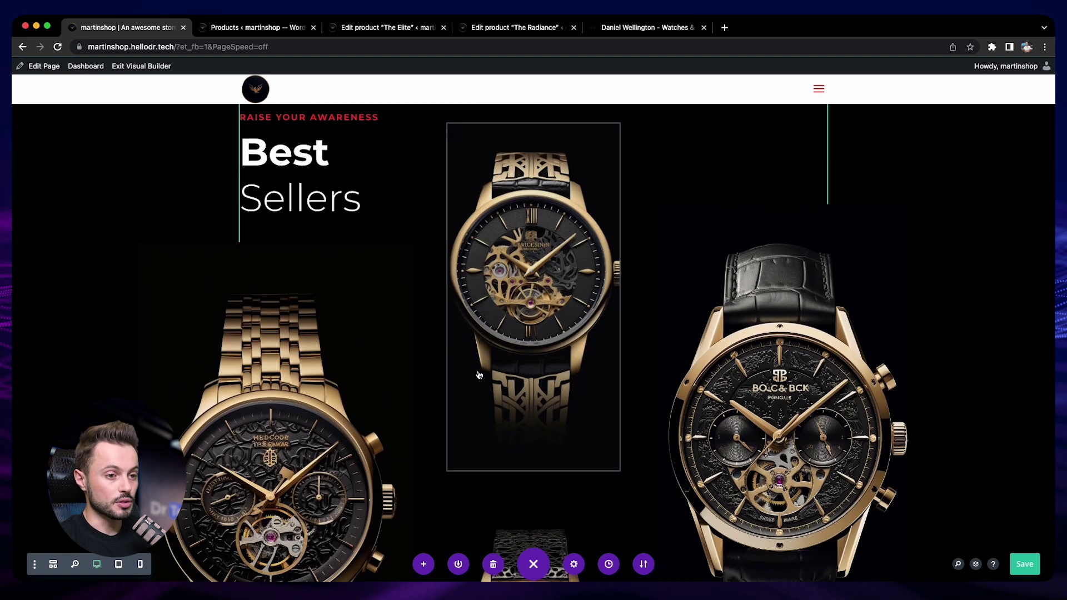
{"action": "scroll", "coordinate": [657, 316], "scroll_direction": "down", "scroll_amount": 1}
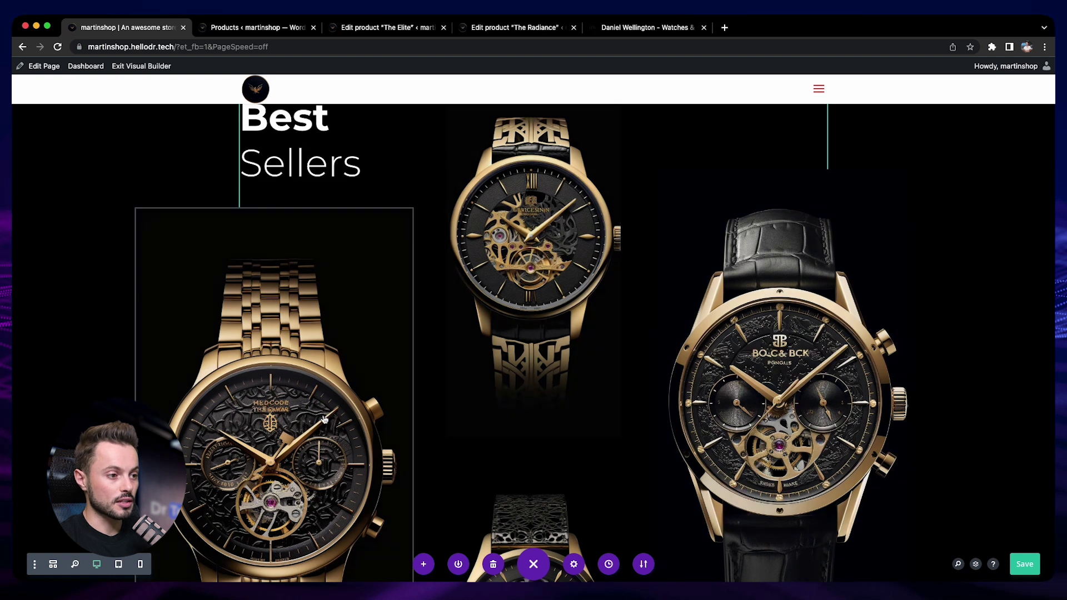
{"action": "scroll", "coordinate": [733, 359], "scroll_direction": "down", "scroll_amount": 2}
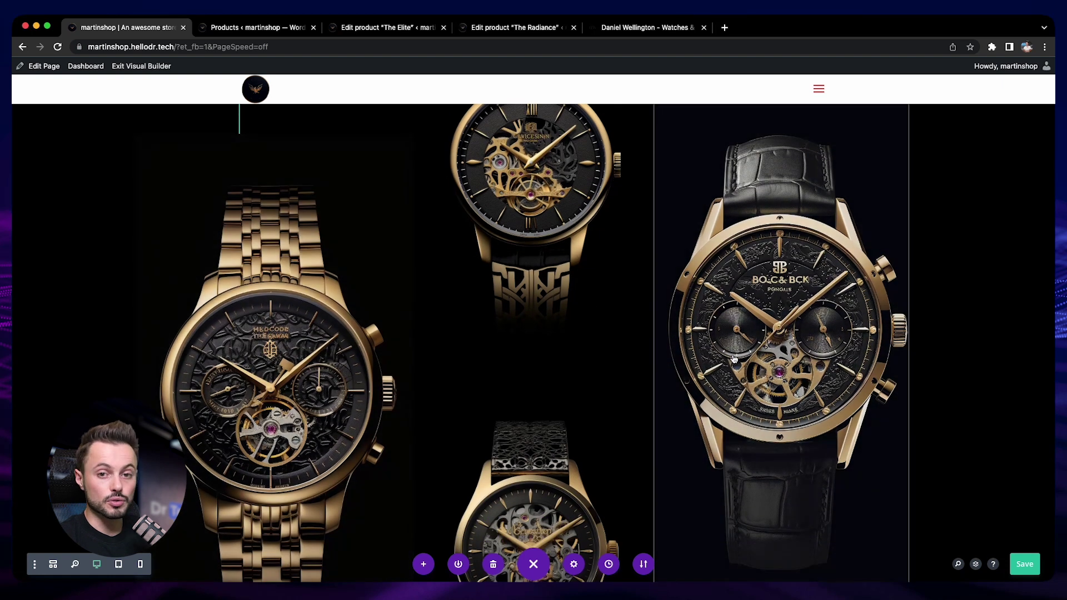
- Examine the Looks For Her and Looks For Him banners on the Daniel Wellington site as reference for the homepage's next section
{"action": "scroll", "coordinate": [725, 348], "scroll_direction": "down", "scroll_amount": 5}
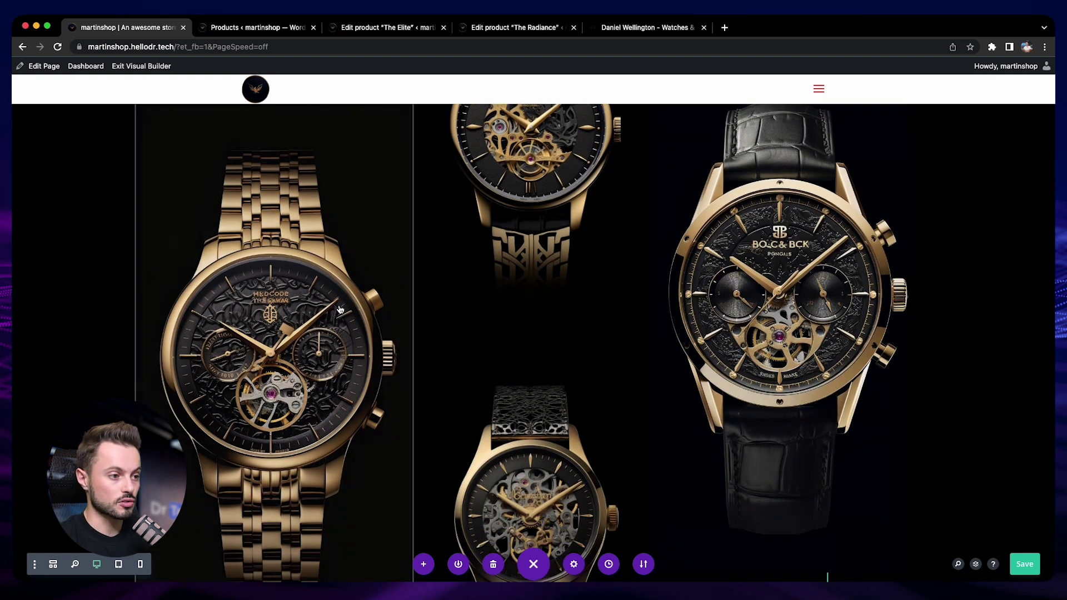
{"action": "scroll", "coordinate": [927, 427], "scroll_direction": "down", "scroll_amount": 3}
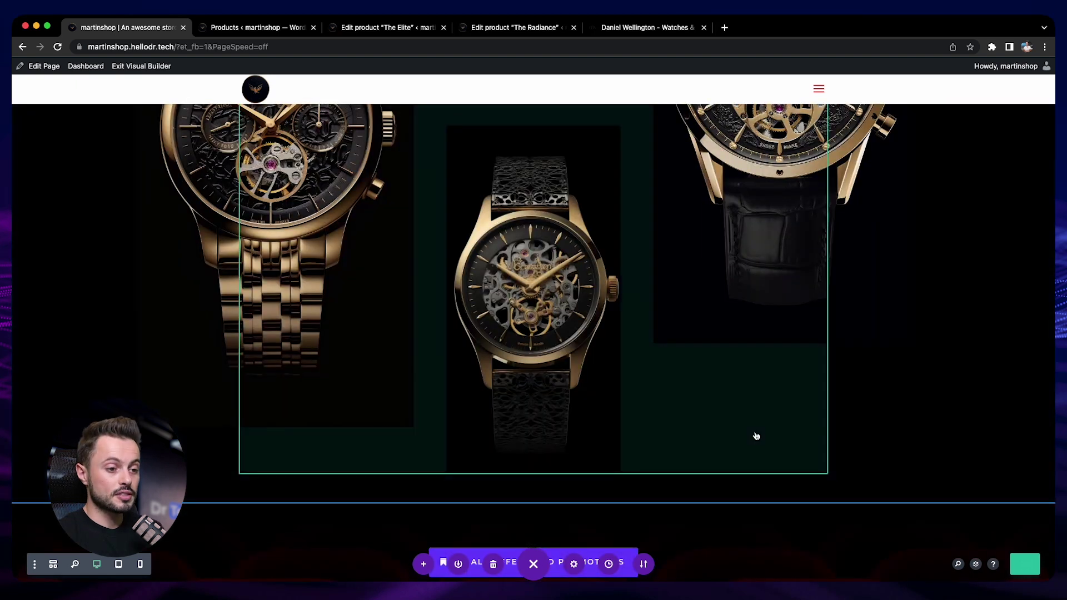
{"action": "scroll", "coordinate": [755, 436], "scroll_direction": "down", "scroll_amount": 1}
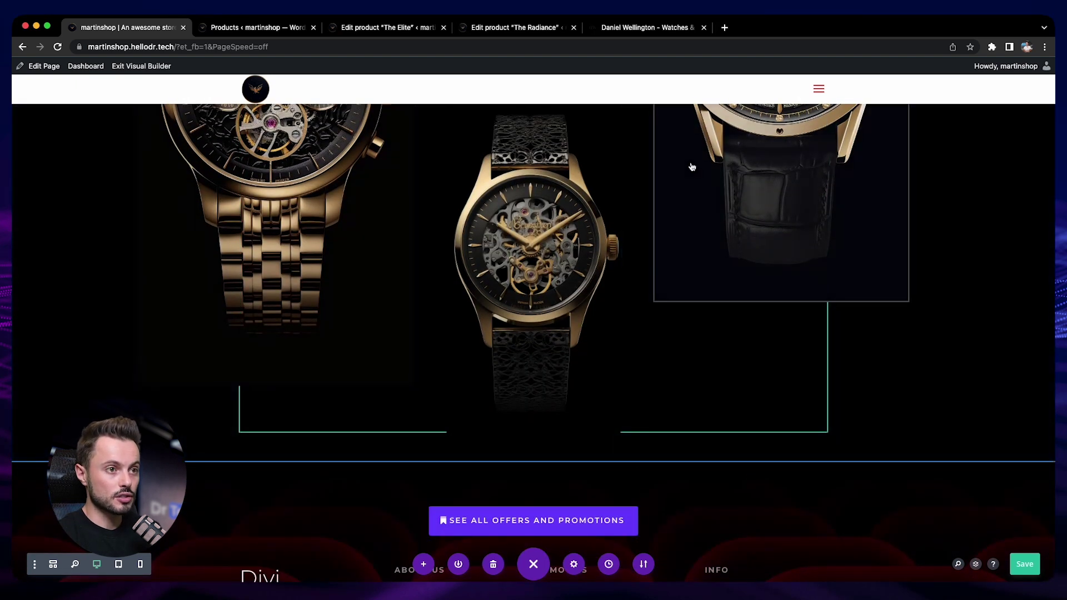
{"action": "left_click", "coordinate": [645, 28]}
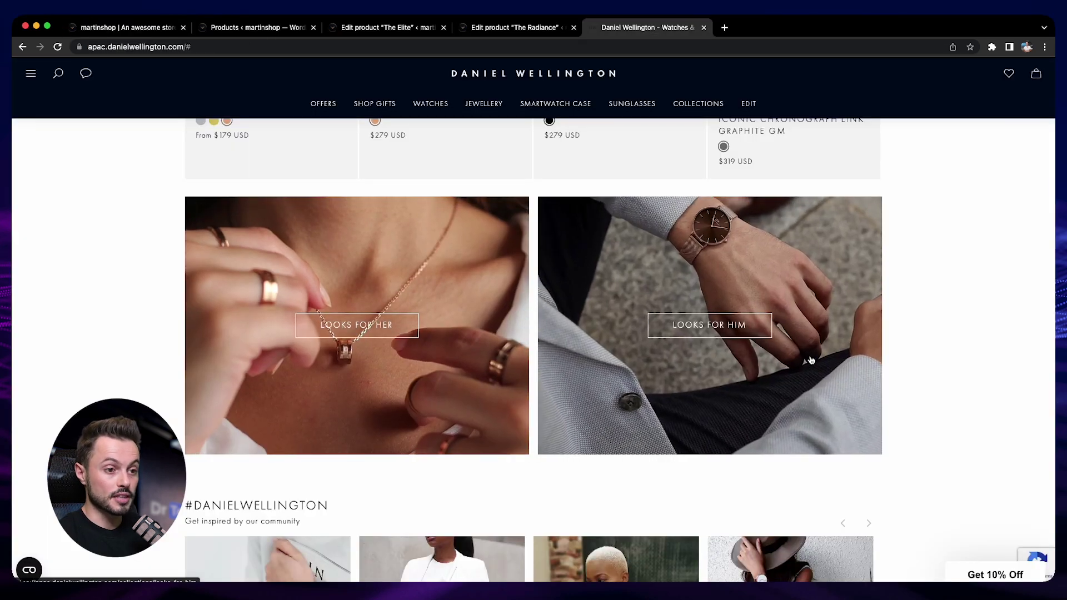
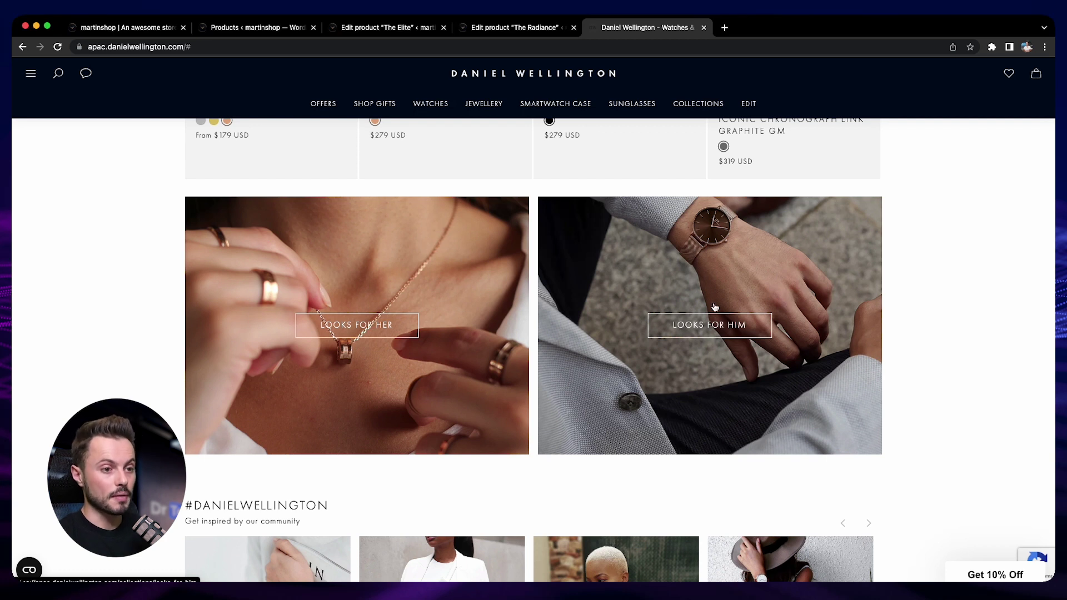
{"action": "left_click", "coordinate": [117, 29]}
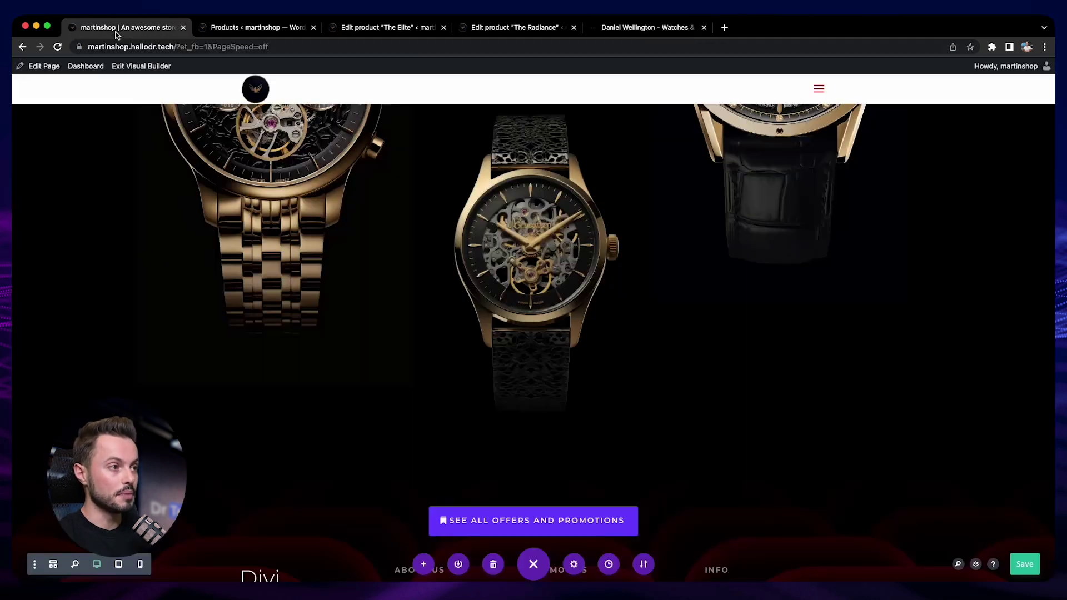
- Insert a regular section with an equal two-column row below the watch images, without choosing a module
{"action": "scroll", "coordinate": [675, 436], "scroll_direction": "down", "scroll_amount": 1}
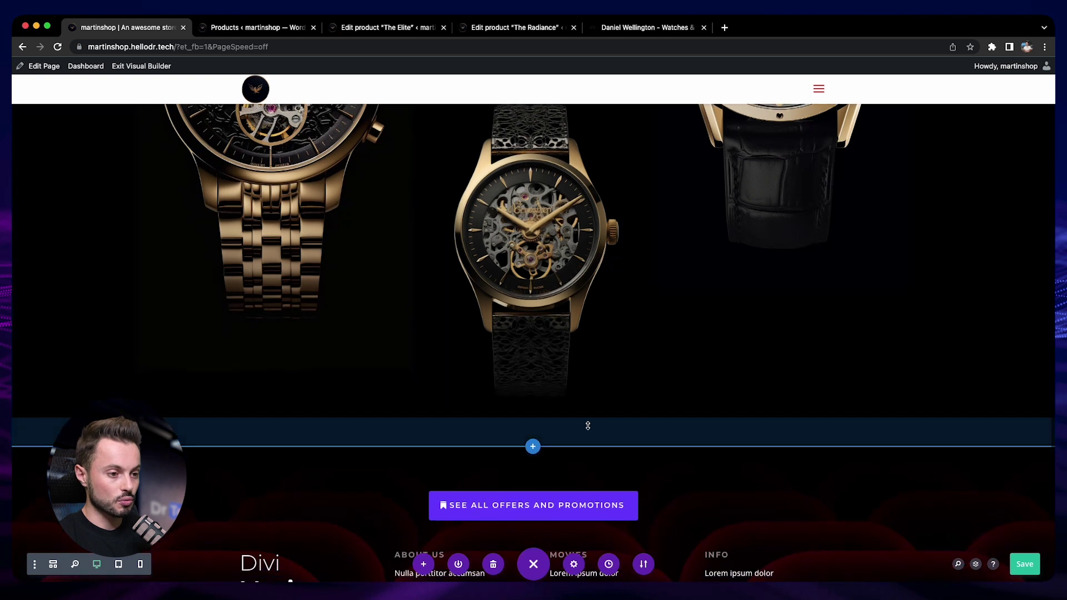
{"action": "left_click", "coordinate": [533, 446]}
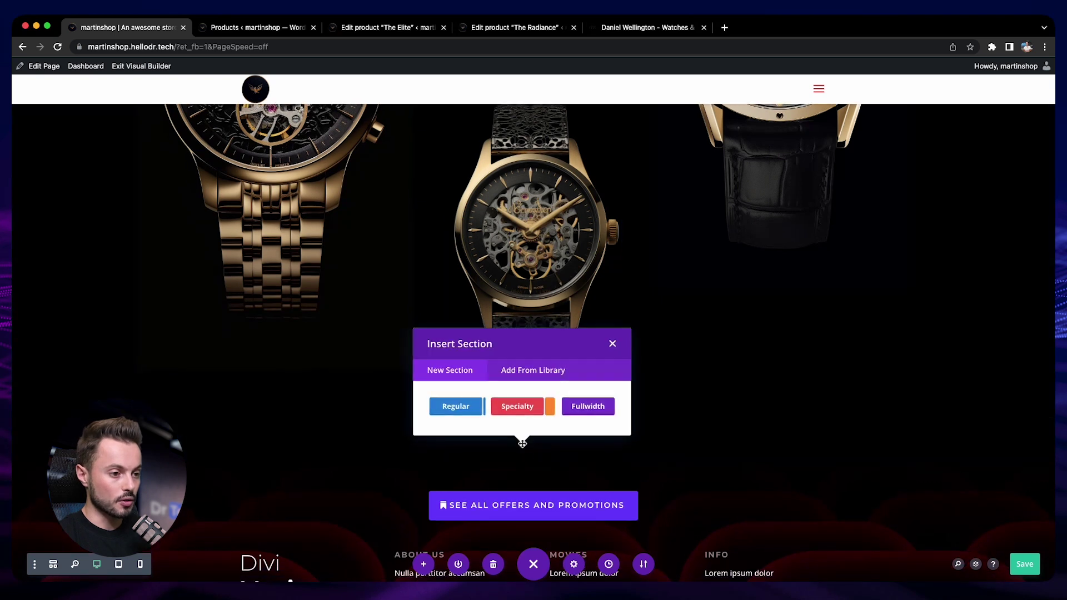
{"action": "left_click", "coordinate": [455, 406]}
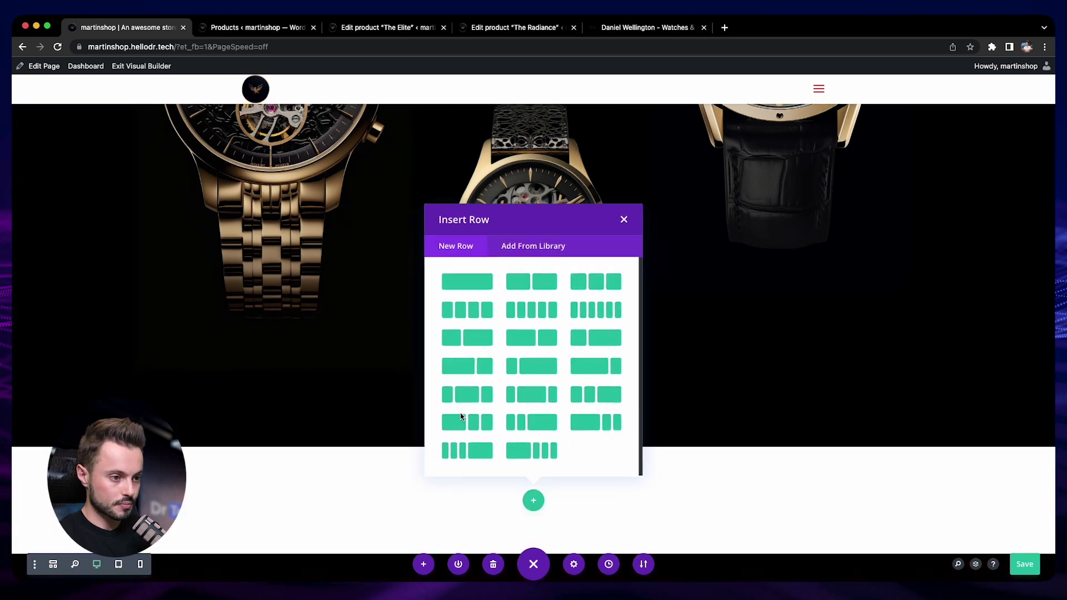
{"action": "left_click", "coordinate": [534, 285]}
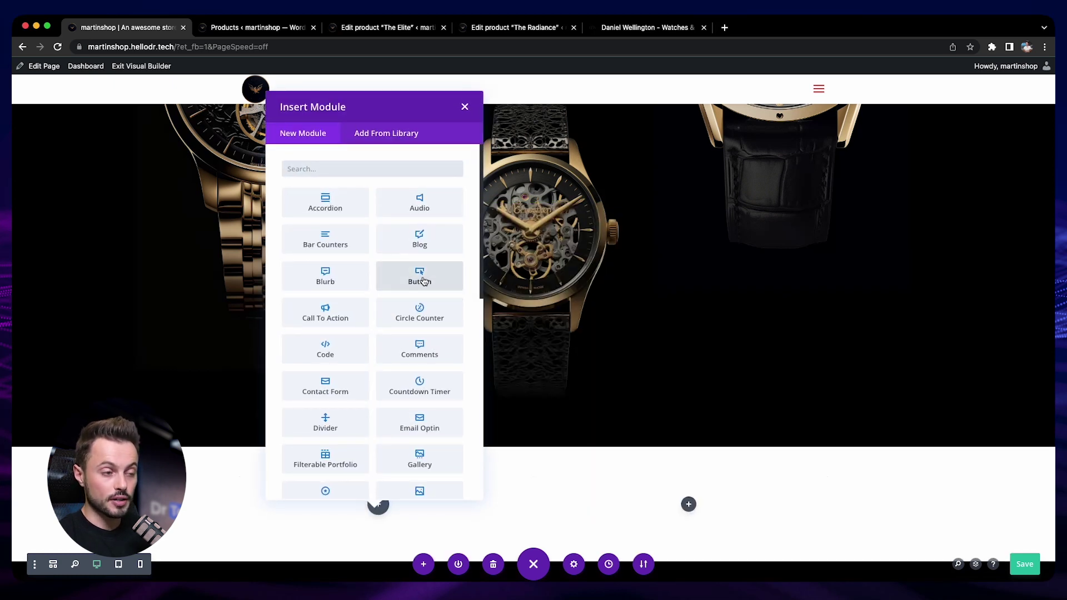
{"action": "left_click", "coordinate": [464, 108]}
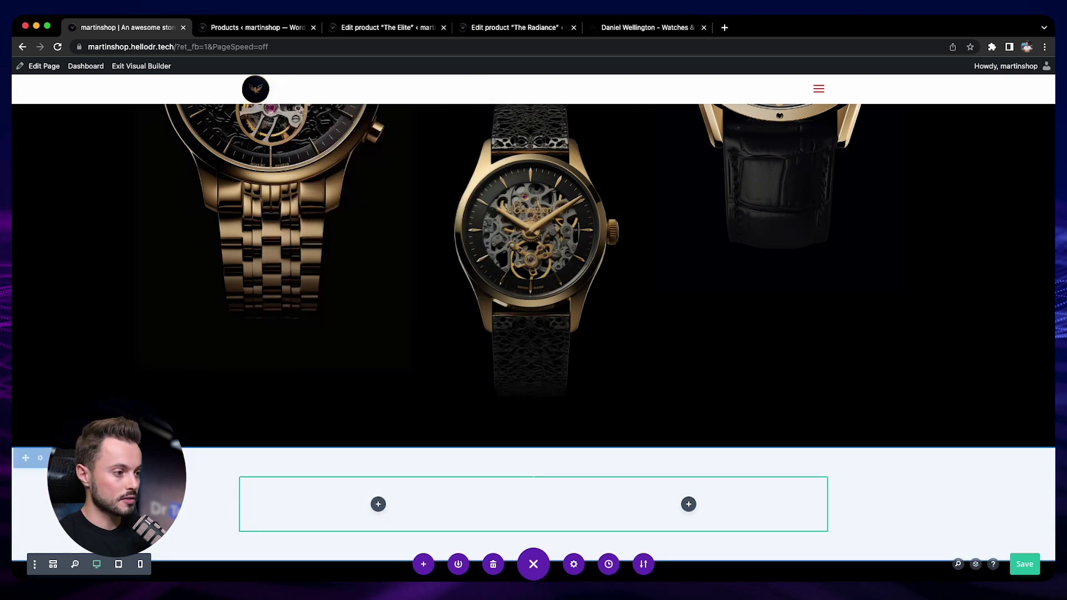
- Set the new section's background color to black (#000000) and save the section settings
{"action": "left_click", "coordinate": [40, 457]}
{"action": "scroll", "coordinate": [281, 333], "scroll_direction": "down", "scroll_amount": 4}
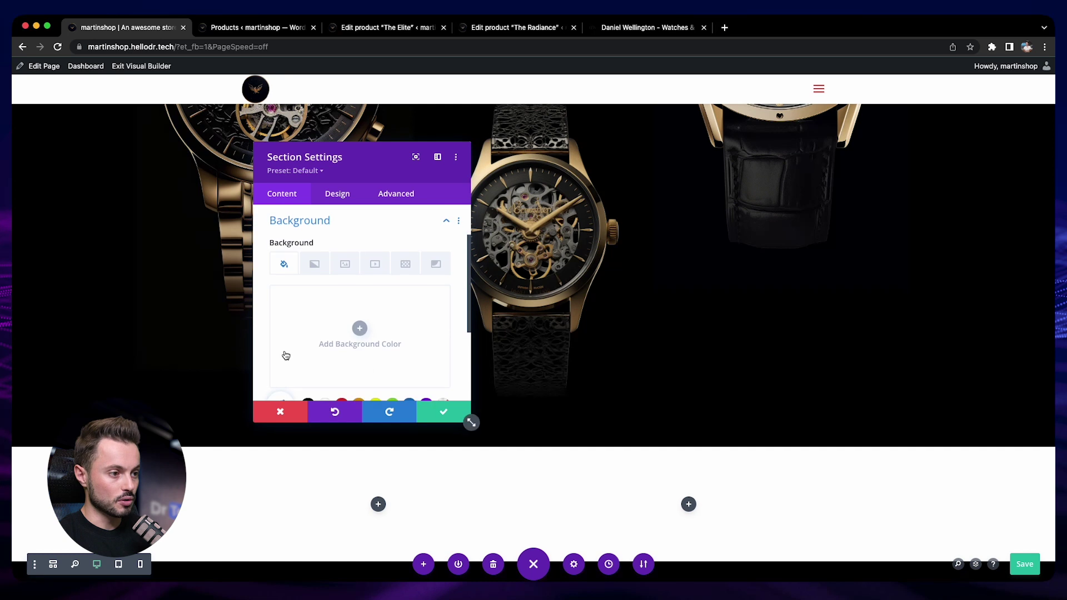
{"action": "left_click", "coordinate": [310, 364]}
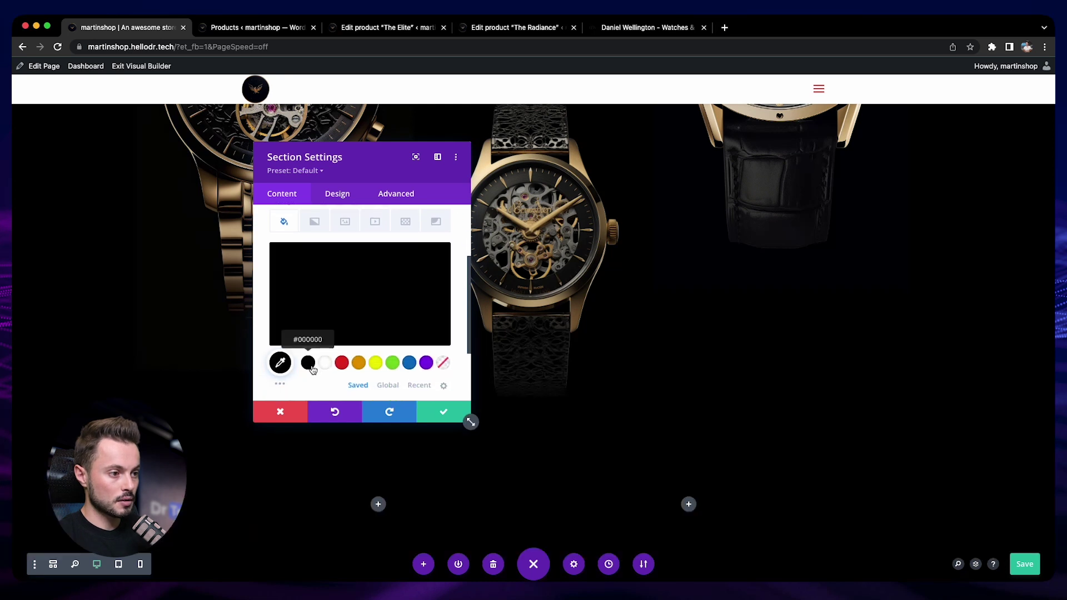
{"action": "left_click", "coordinate": [443, 411]}
- Copy The Aviator's Discover Now button module and paste it into the first column of the new two-column row
{"action": "scroll", "coordinate": [736, 447], "scroll_direction": "up", "scroll_amount": 15}
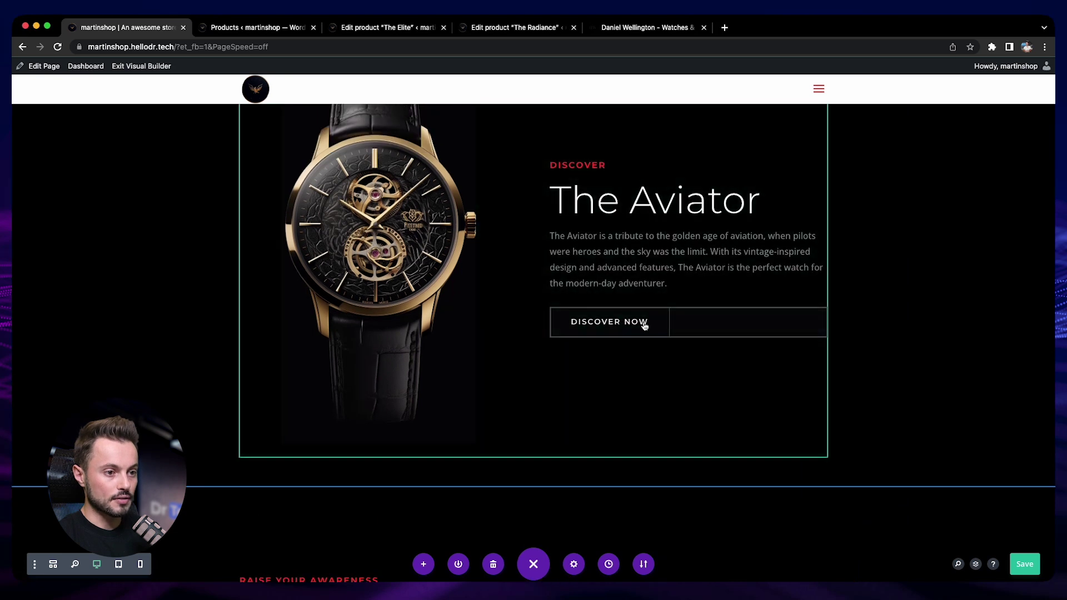
{"action": "scroll", "coordinate": [624, 324], "scroll_direction": "down", "scroll_amount": 1}
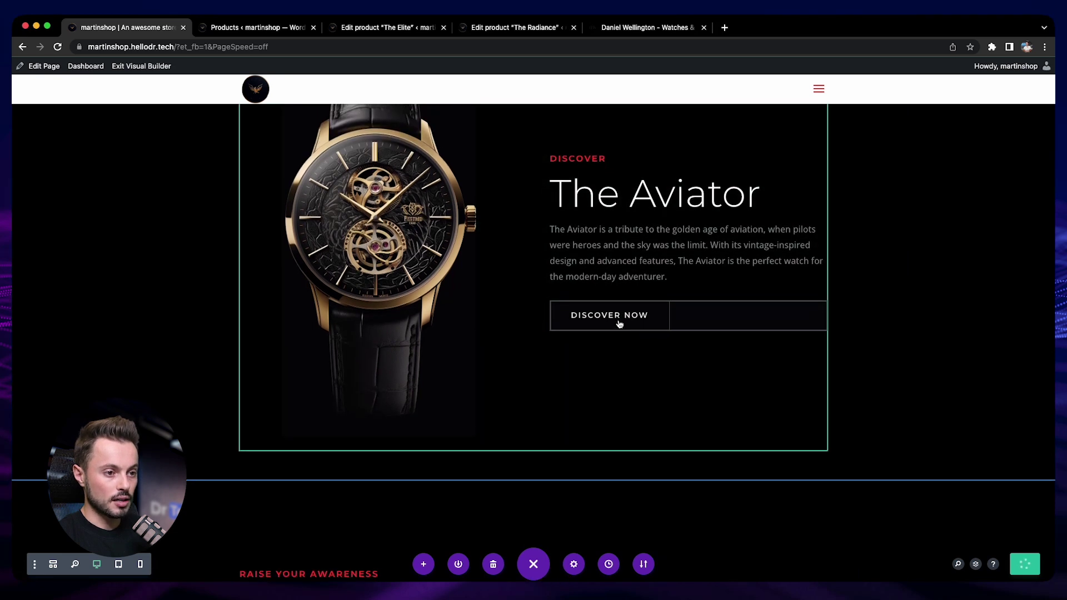
{"action": "right_click", "coordinate": [620, 323]}
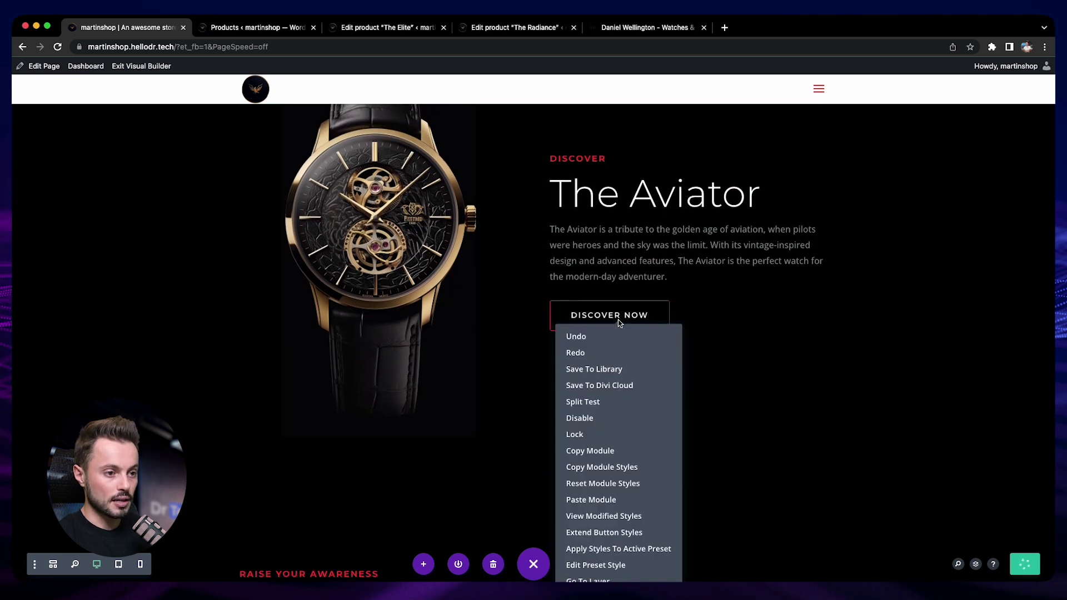
{"action": "left_click", "coordinate": [600, 450]}
{"action": "scroll", "coordinate": [446, 421], "scroll_direction": "down", "scroll_amount": 1}
{"action": "scroll", "coordinate": [445, 421], "scroll_direction": "down", "scroll_amount": 15}
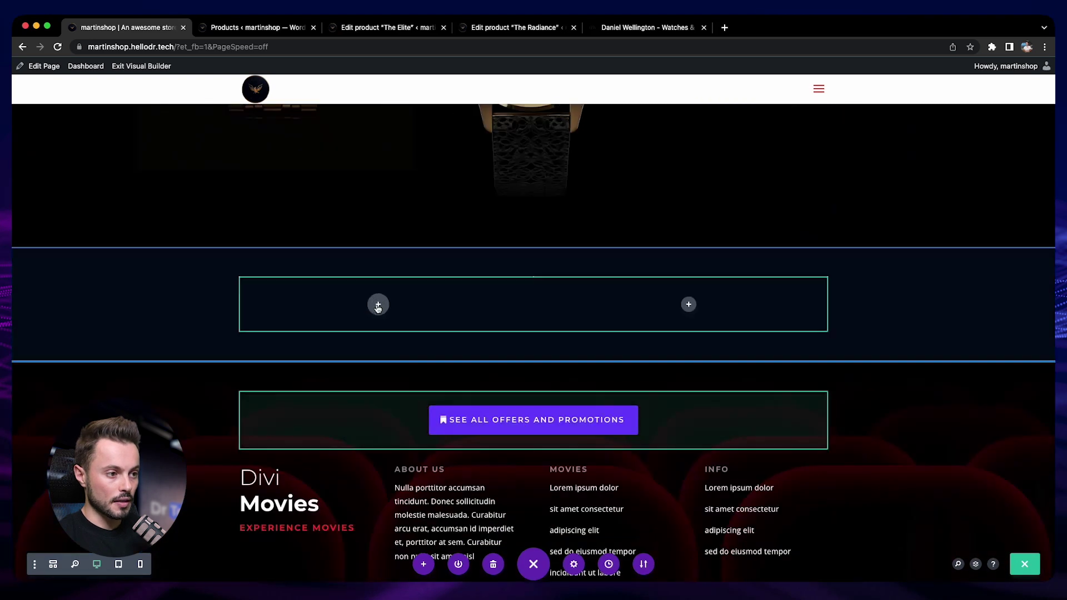
{"action": "right_click", "coordinate": [378, 307]}
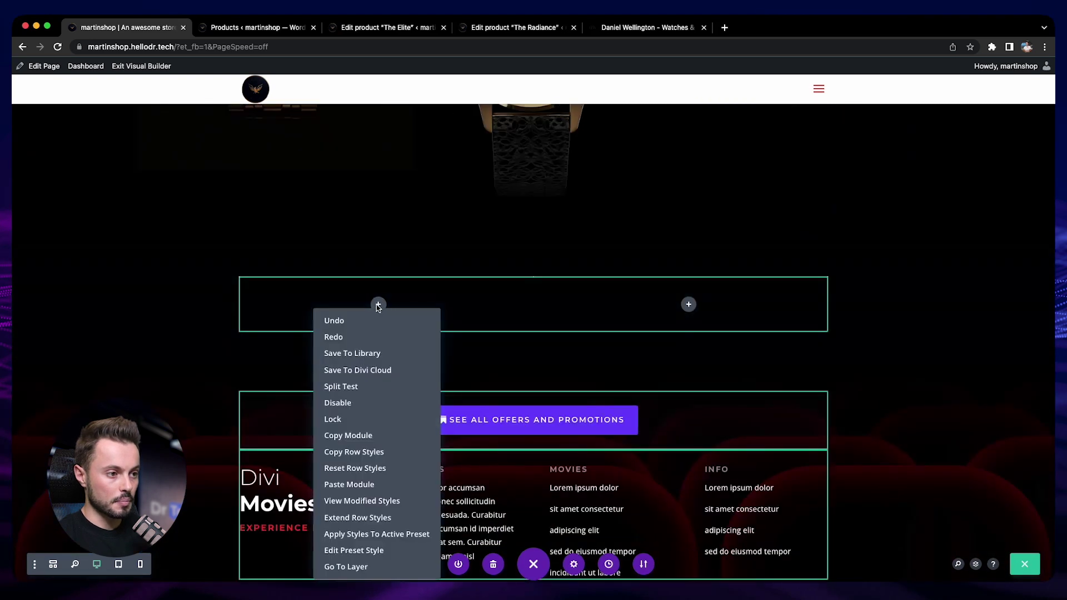
{"action": "left_click", "coordinate": [369, 405]}
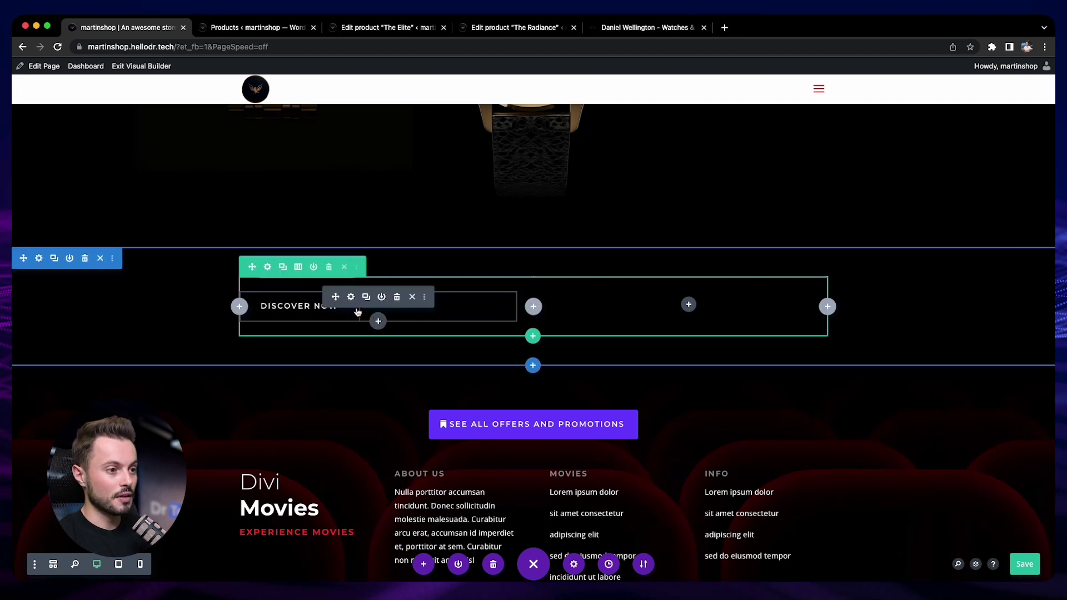
- Change the pasted button's text to "Watch For Women"
{"action": "left_click", "coordinate": [349, 299]}
{"action": "left_click_drag", "start_coordinate": [348, 174], "coordinate": [665, 179]}
{"action": "triple_click", "coordinate": [677, 287]}
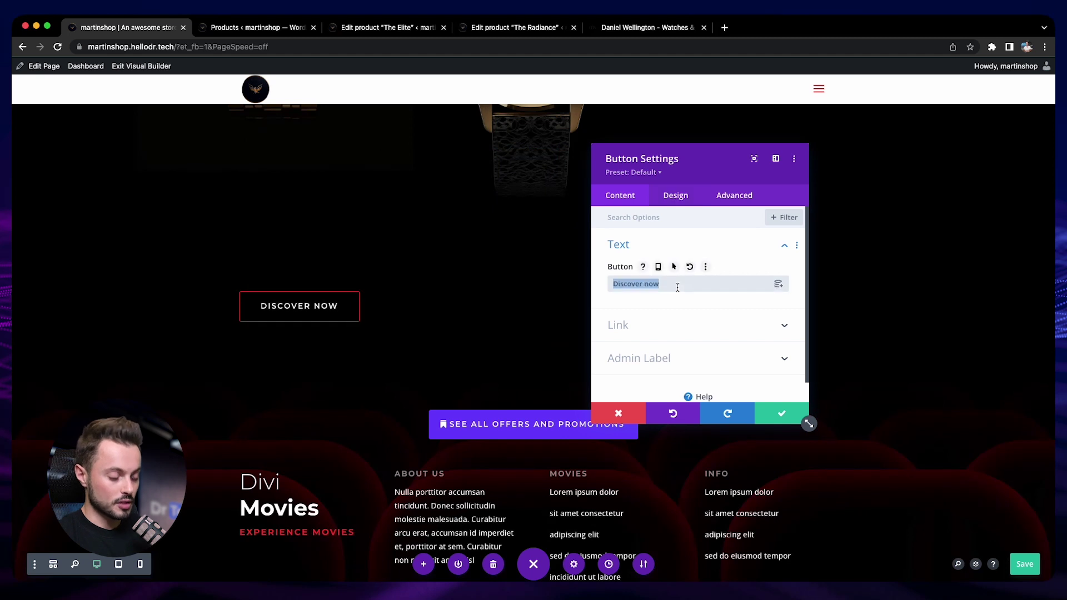
{"action": "type", "text": "Watch For "}
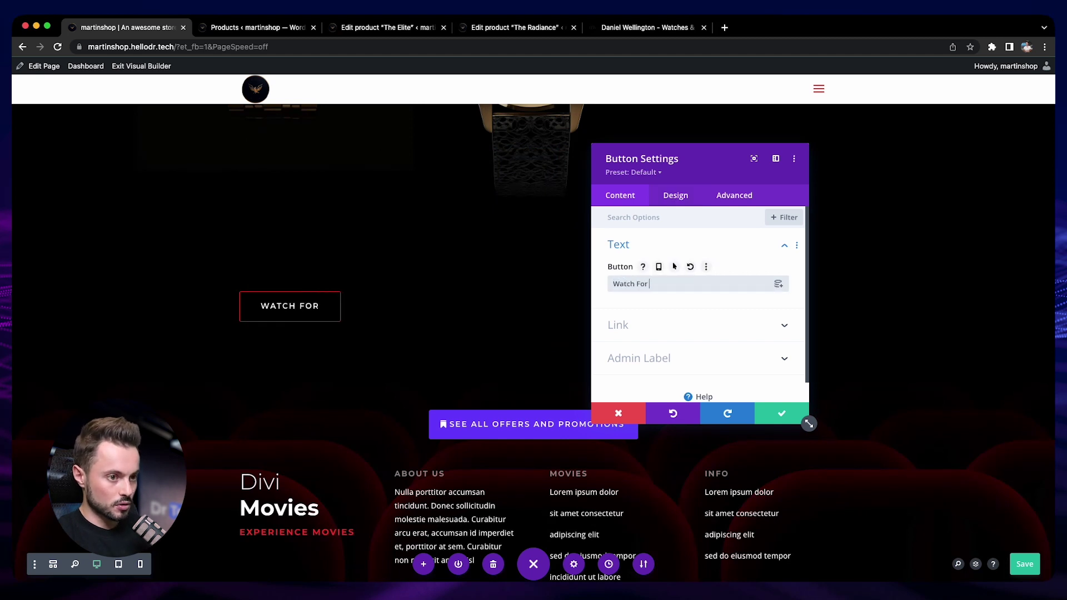
{"action": "type", "text": "Women"}
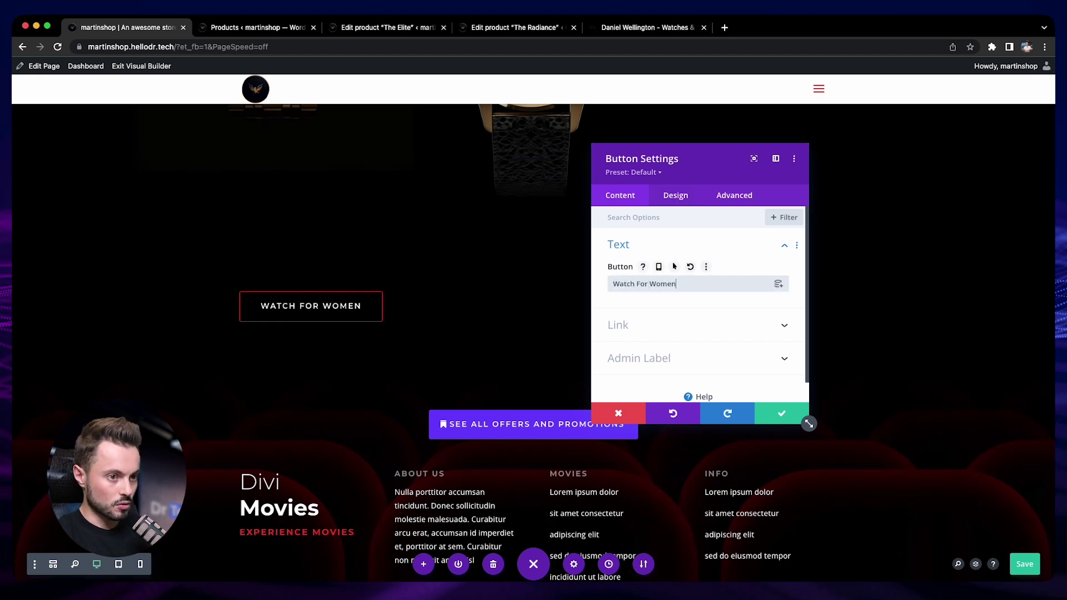
- Set the Watch For Women button's alignment to center
{"action": "left_click", "coordinate": [665, 197]}
{"action": "left_click", "coordinate": [643, 245]}
{"action": "left_click", "coordinate": [704, 287]}
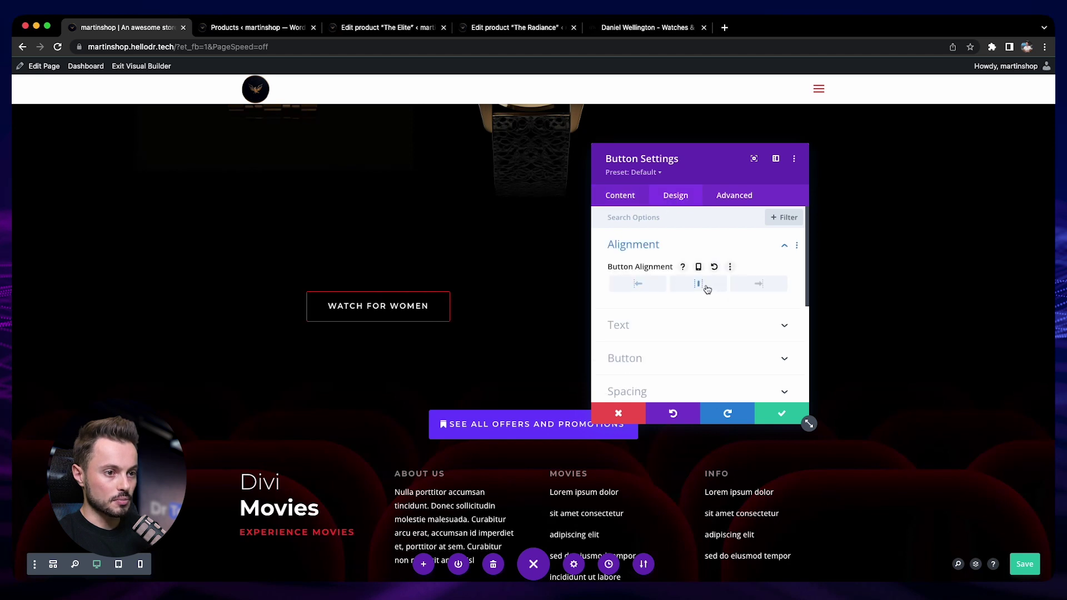
- Turn off the hover option for the Watch For Women button's background and save the page
{"action": "scroll", "coordinate": [694, 292], "scroll_direction": "down", "scroll_amount": 1}
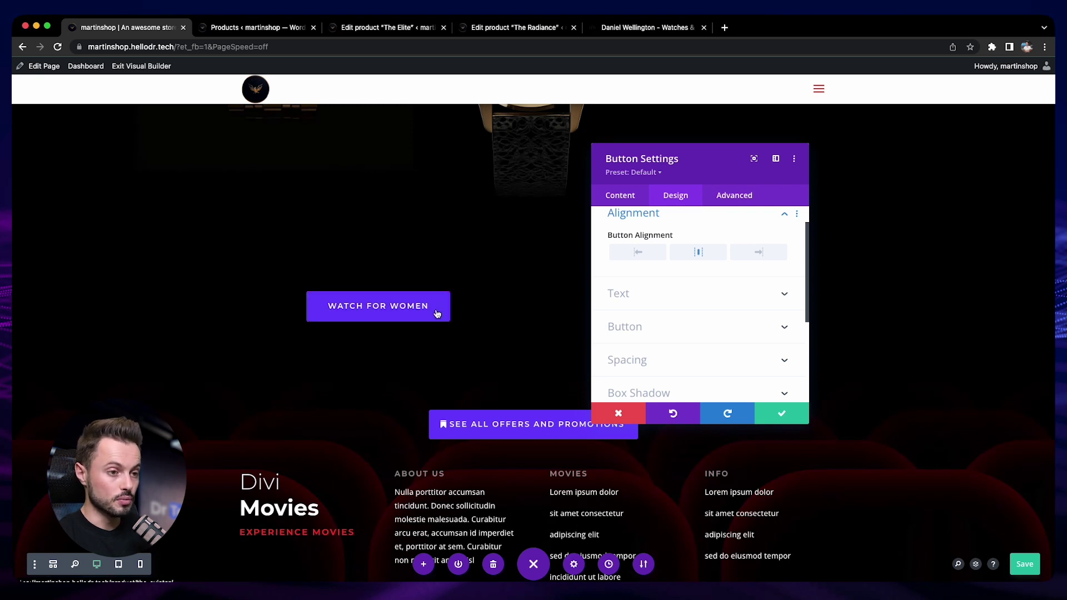
{"action": "scroll", "coordinate": [658, 318], "scroll_direction": "down", "scroll_amount": 1}
{"action": "left_click", "coordinate": [644, 317]}
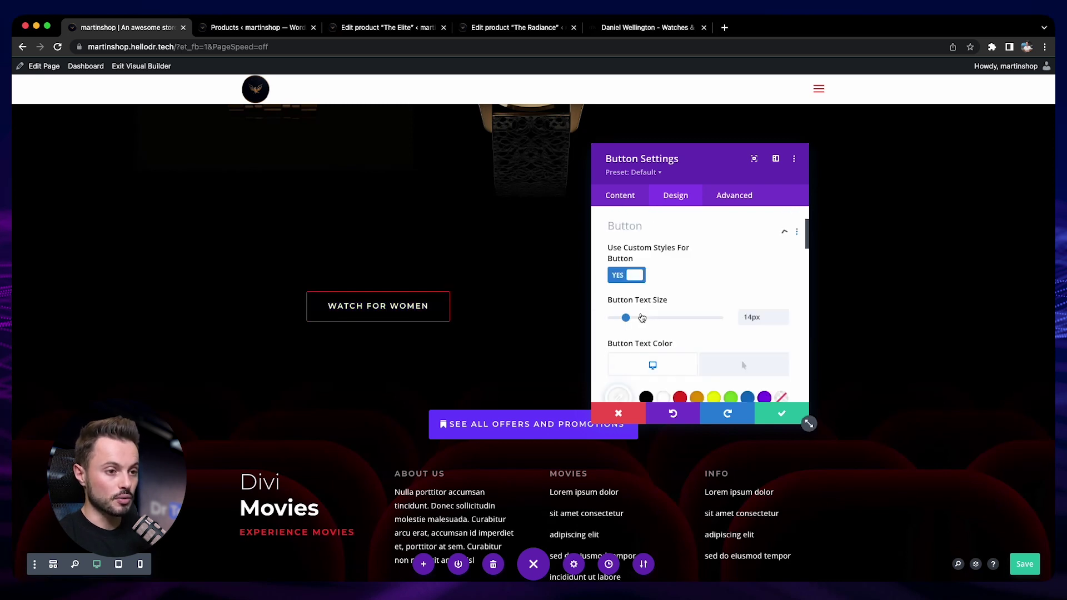
{"action": "scroll", "coordinate": [608, 253], "scroll_direction": "down", "scroll_amount": 1}
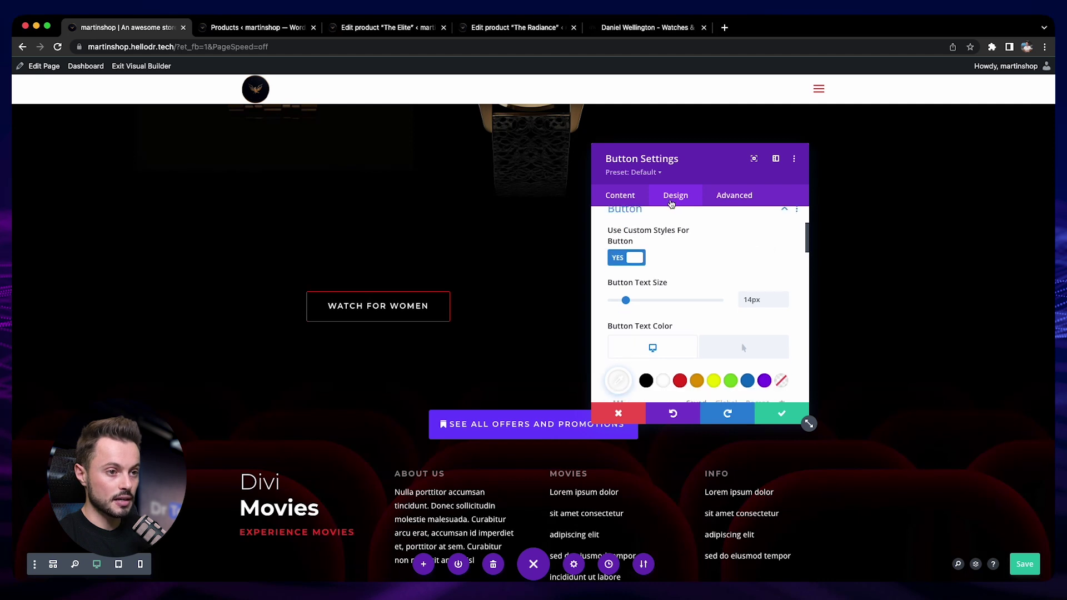
{"action": "scroll", "coordinate": [611, 259], "scroll_direction": "down", "scroll_amount": 8}
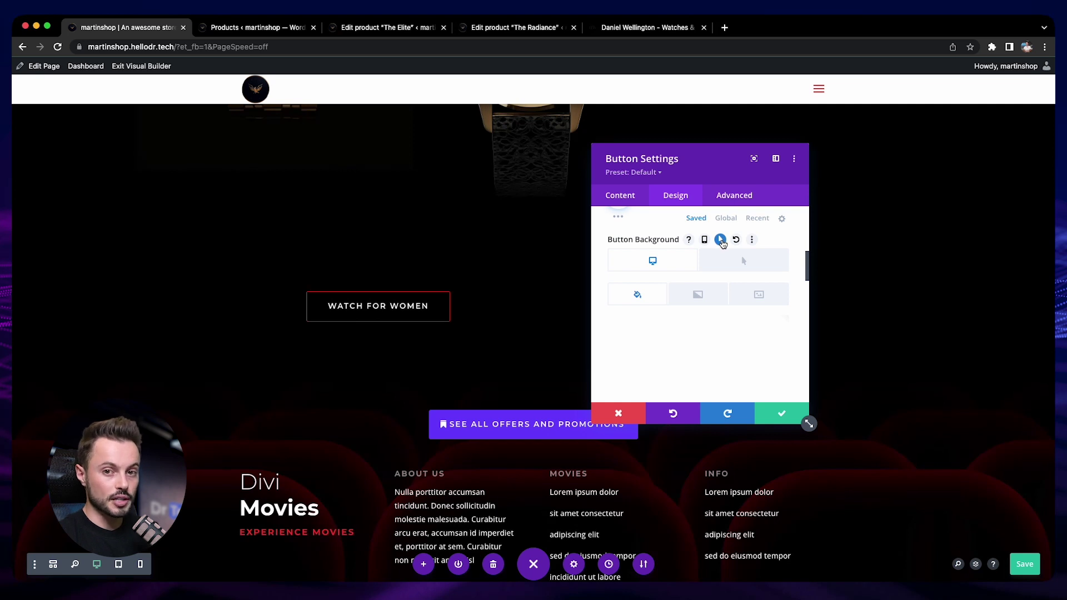
{"action": "scroll", "coordinate": [619, 282], "scroll_direction": "down", "scroll_amount": 1}
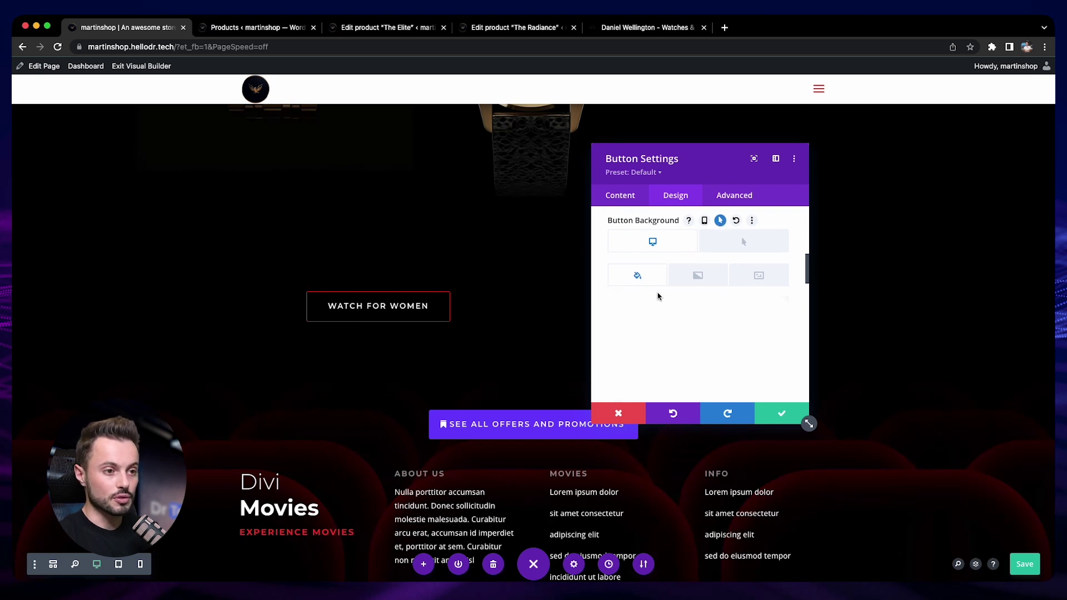
{"action": "left_click", "coordinate": [731, 243]}
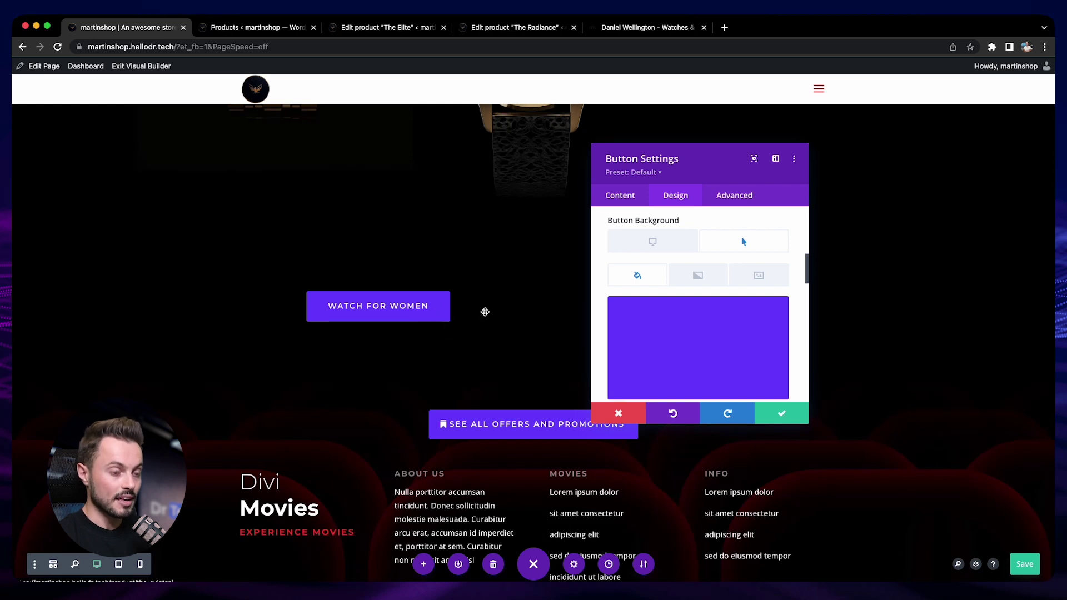
{"action": "scroll", "coordinate": [647, 244], "scroll_direction": "up", "scroll_amount": 1}
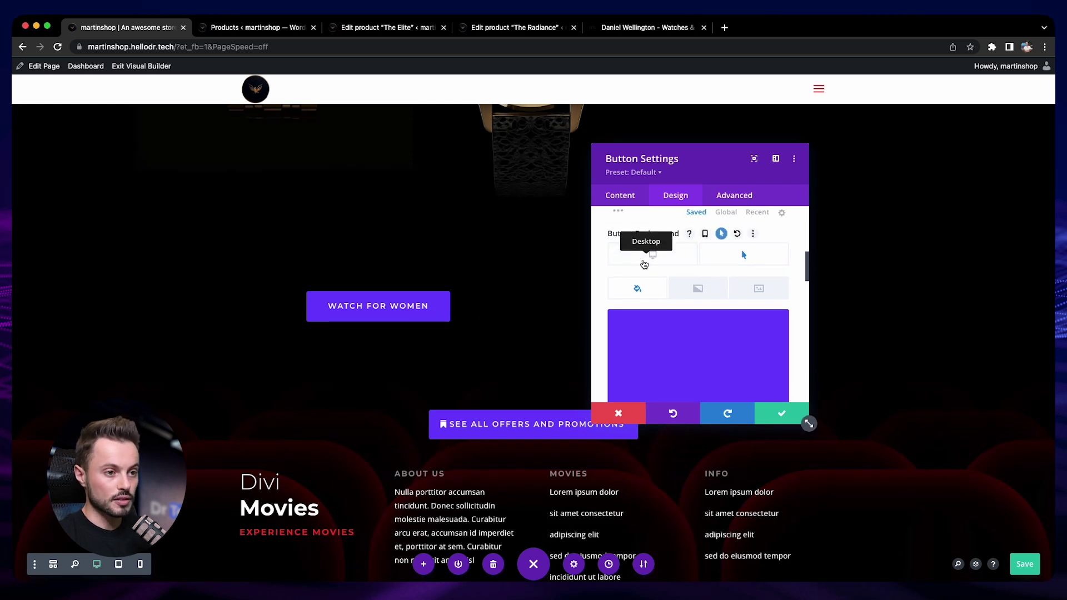
{"action": "left_click", "coordinate": [643, 264]}
{"action": "left_click", "coordinate": [719, 234]}
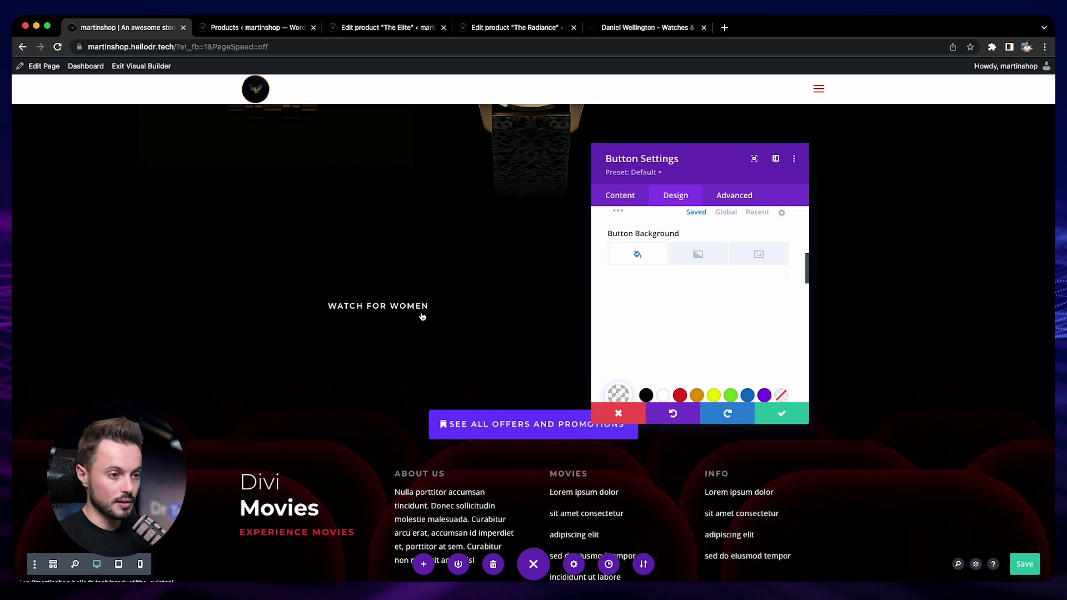
{"action": "key", "text": "super+s"}
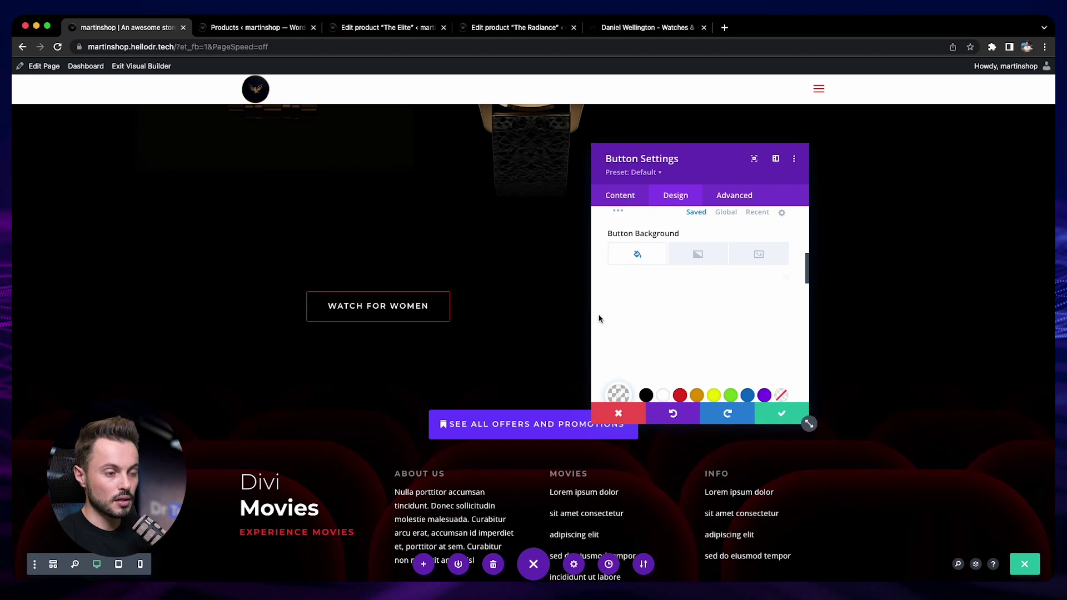
- Turn off the hover option for the Watch For Women button's border color
{"action": "scroll", "coordinate": [599, 318], "scroll_direction": "down", "scroll_amount": 2}
{"action": "scroll", "coordinate": [599, 318], "scroll_direction": "down", "scroll_amount": 3}
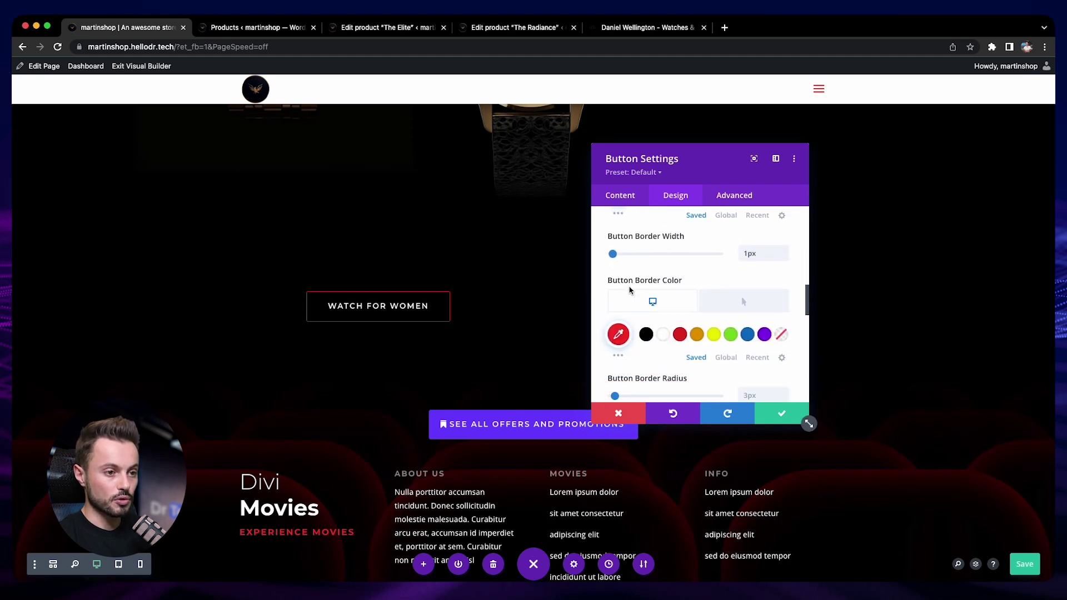
{"action": "left_click", "coordinate": [716, 301]}
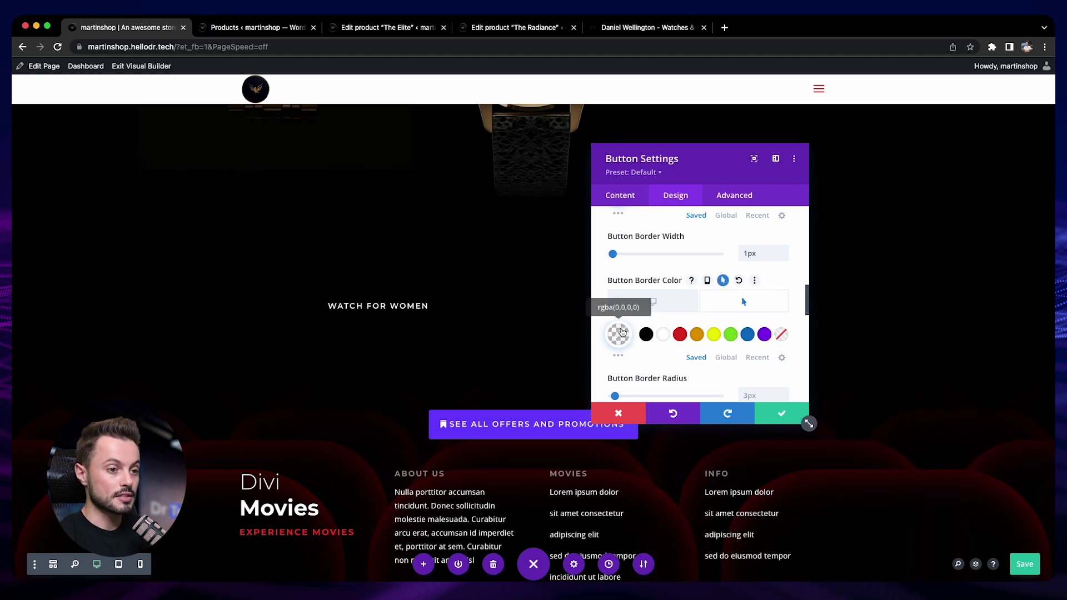
{"action": "left_click", "coordinate": [663, 303]}
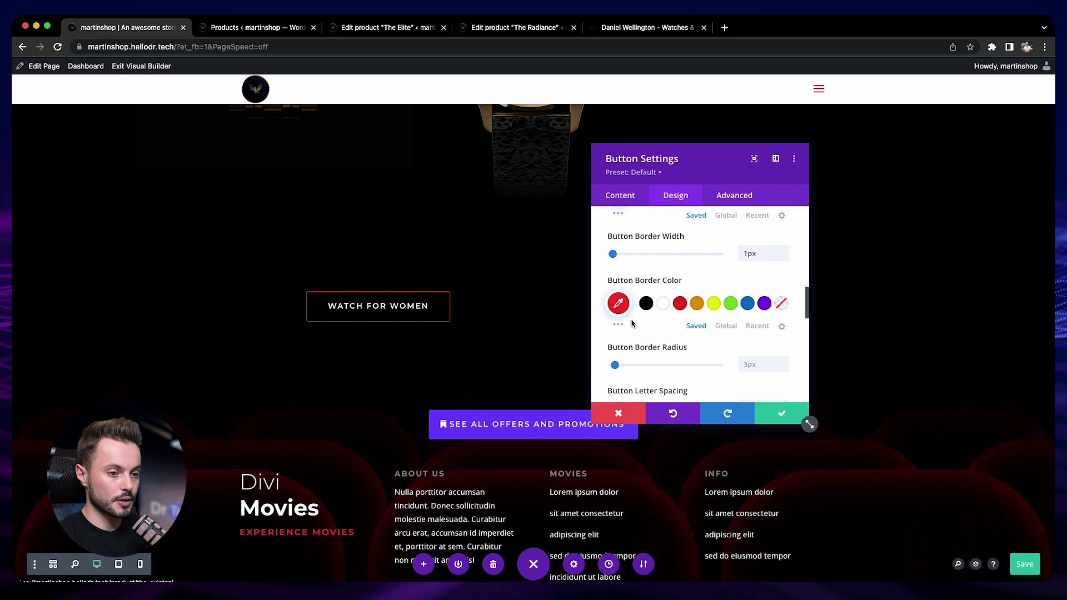
- Apply the button settings and check the Looks For Her and Looks For Him tiles on the Daniel Wellington site for reference
{"action": "left_click", "coordinate": [805, 420]}
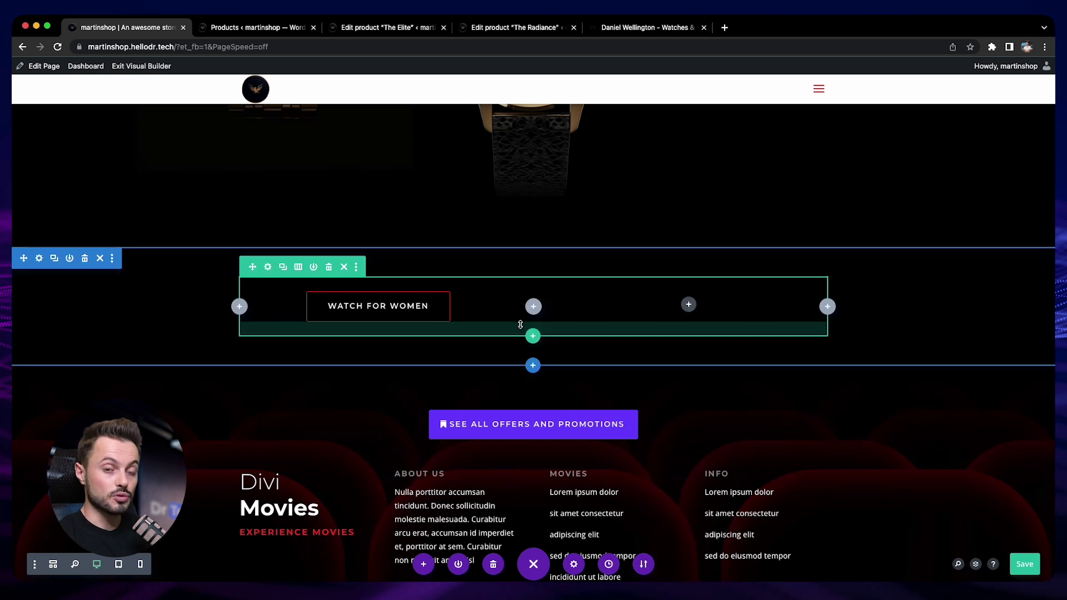
{"action": "left_click", "coordinate": [644, 27]}
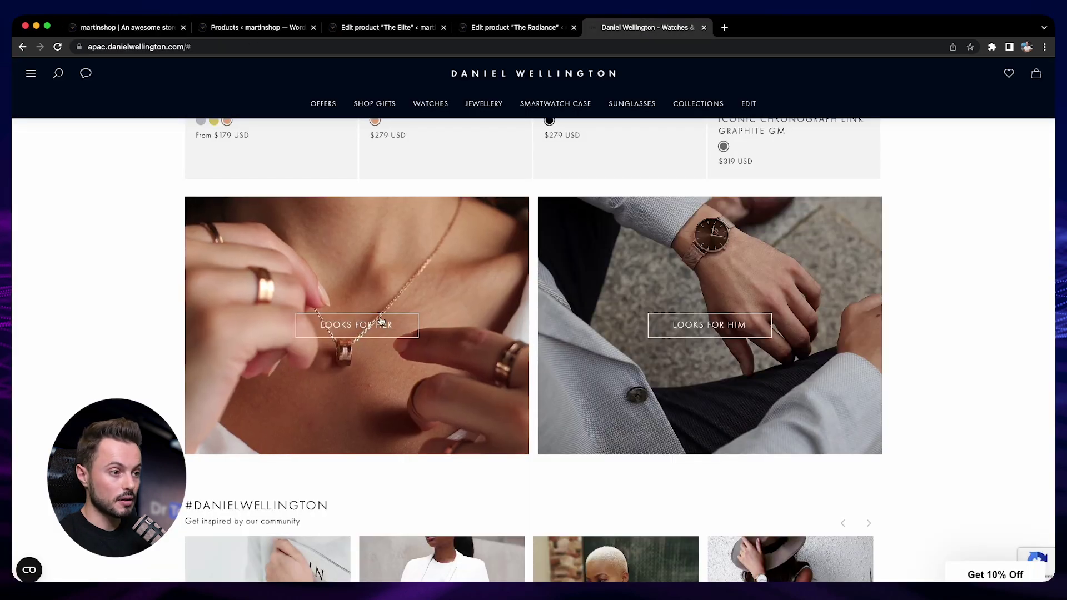
{"action": "left_click", "coordinate": [114, 27]}
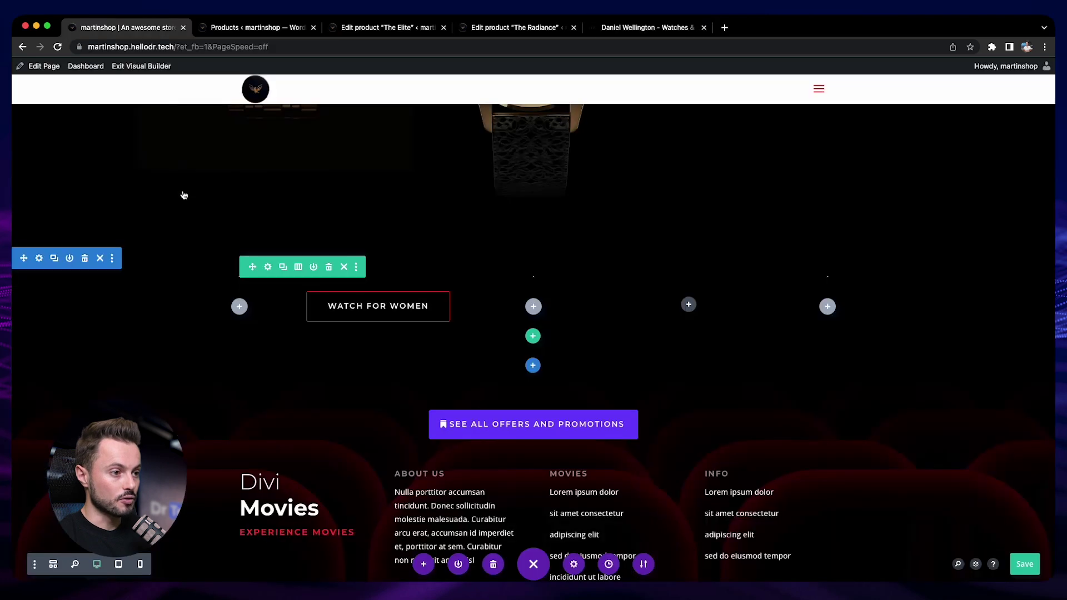
- Give the row's first column a background image from the media library, using the gold skeleton watch with a metal bracelet
{"action": "left_click", "coordinate": [267, 268]}
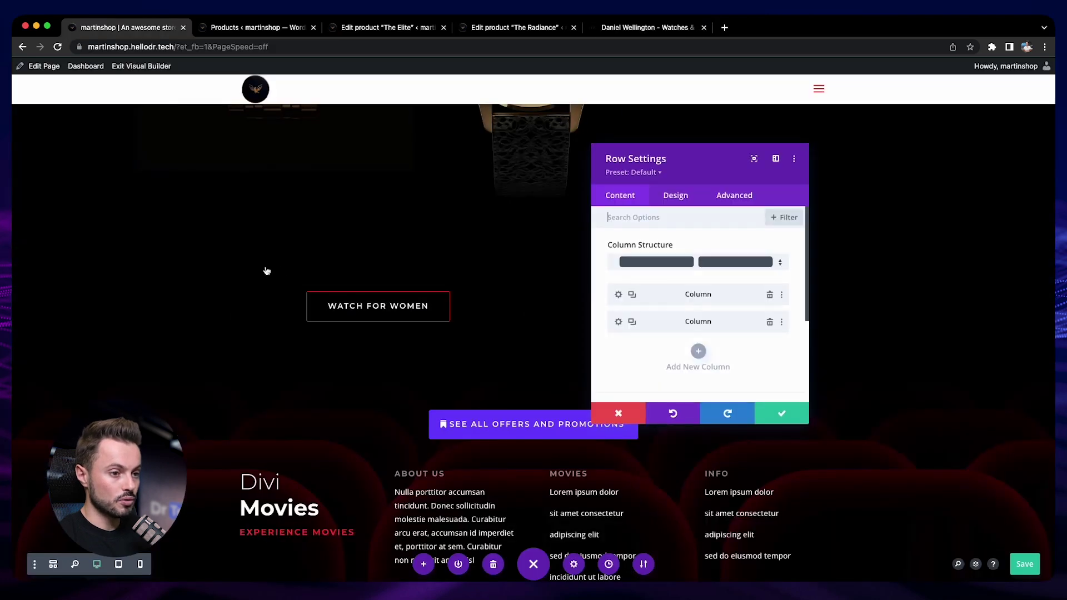
{"action": "left_click", "coordinate": [614, 298]}
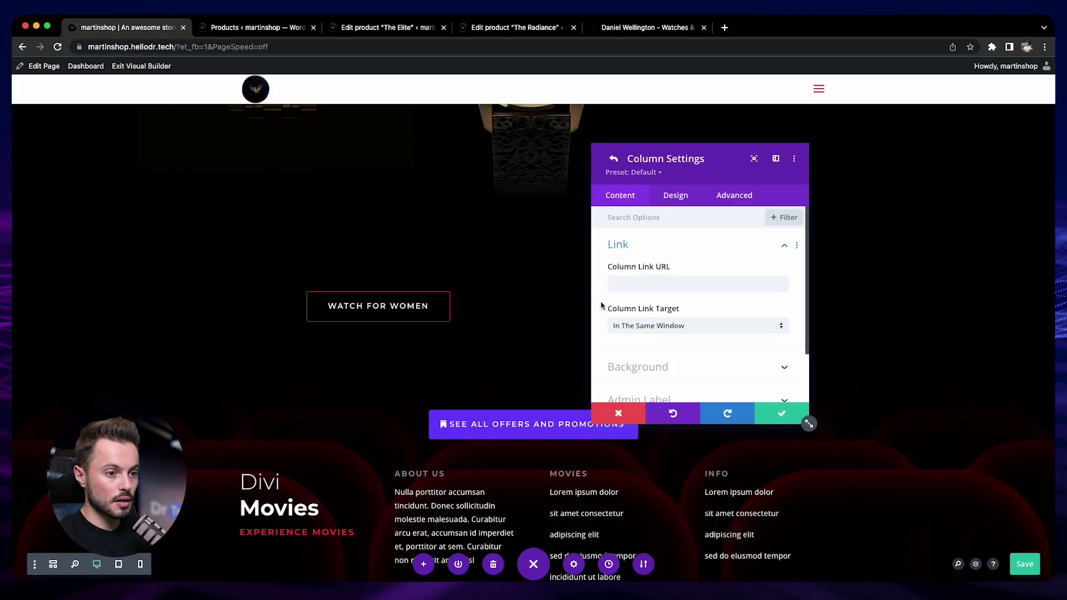
{"action": "scroll", "coordinate": [601, 305], "scroll_direction": "down", "scroll_amount": 2}
{"action": "left_click", "coordinate": [640, 304]}
{"action": "scroll", "coordinate": [606, 300], "scroll_direction": "down", "scroll_amount": 1}
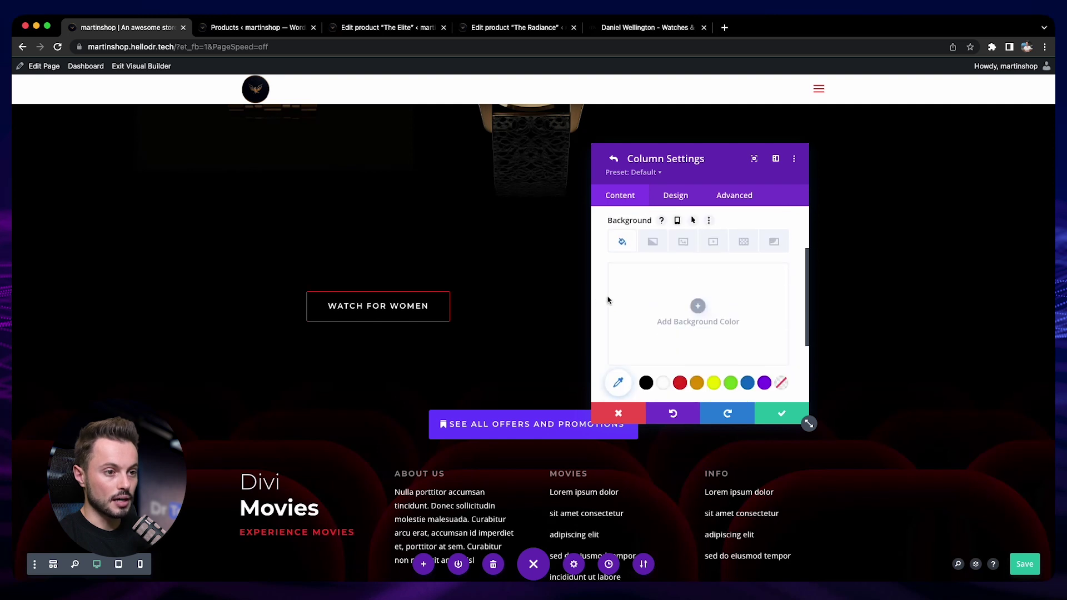
{"action": "left_click", "coordinate": [683, 241]}
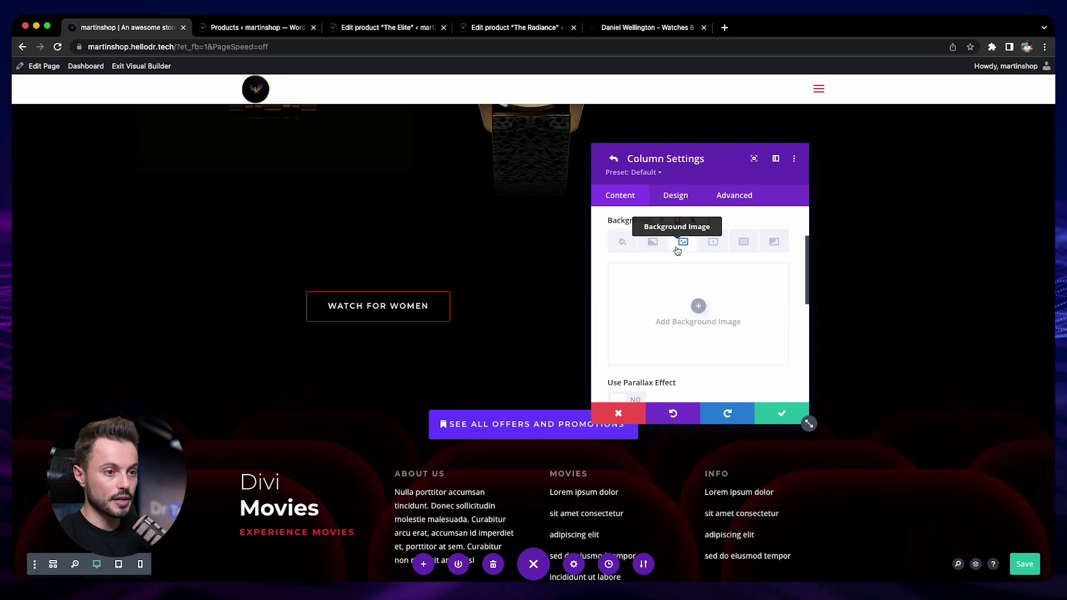
{"action": "left_click", "coordinate": [744, 323]}
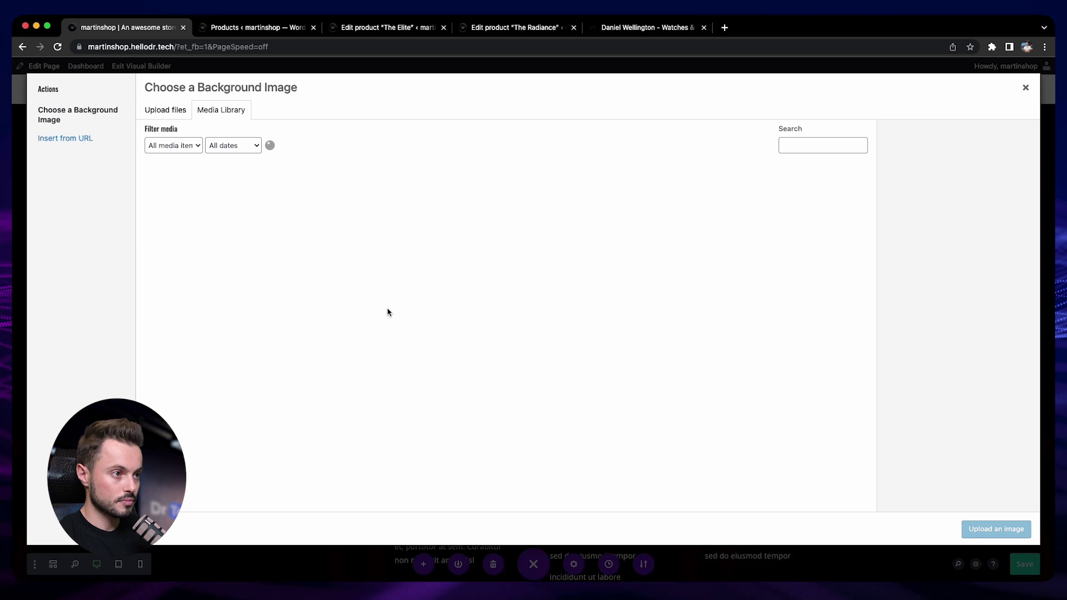
{"action": "scroll", "coordinate": [387, 314], "scroll_direction": "down", "scroll_amount": 5}
{"action": "scroll", "coordinate": [387, 314], "scroll_direction": "down", "scroll_amount": 5}
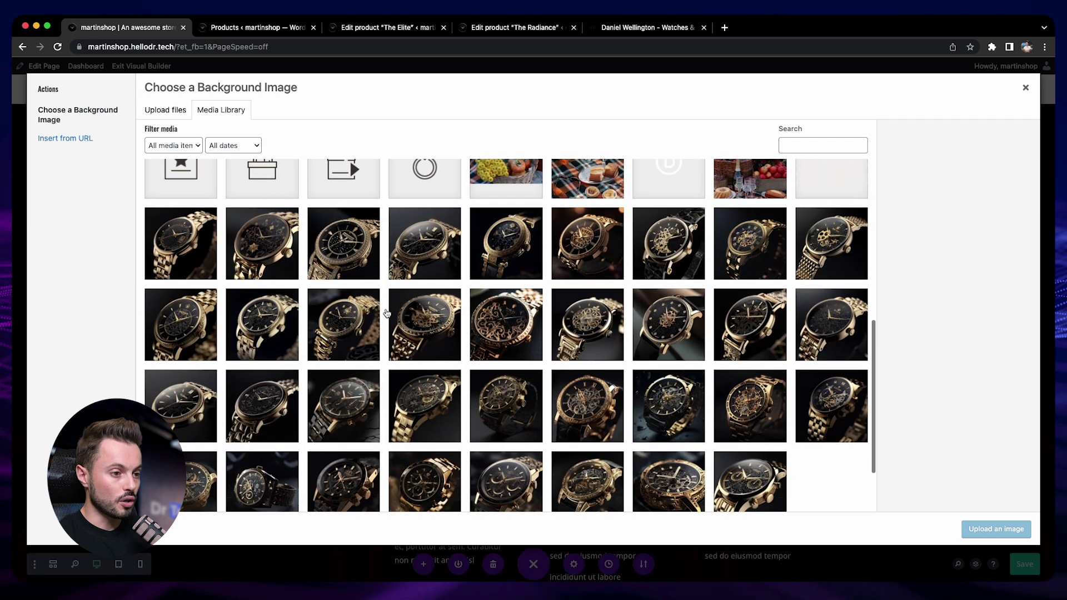
{"action": "scroll", "coordinate": [386, 313], "scroll_direction": "up", "scroll_amount": 2}
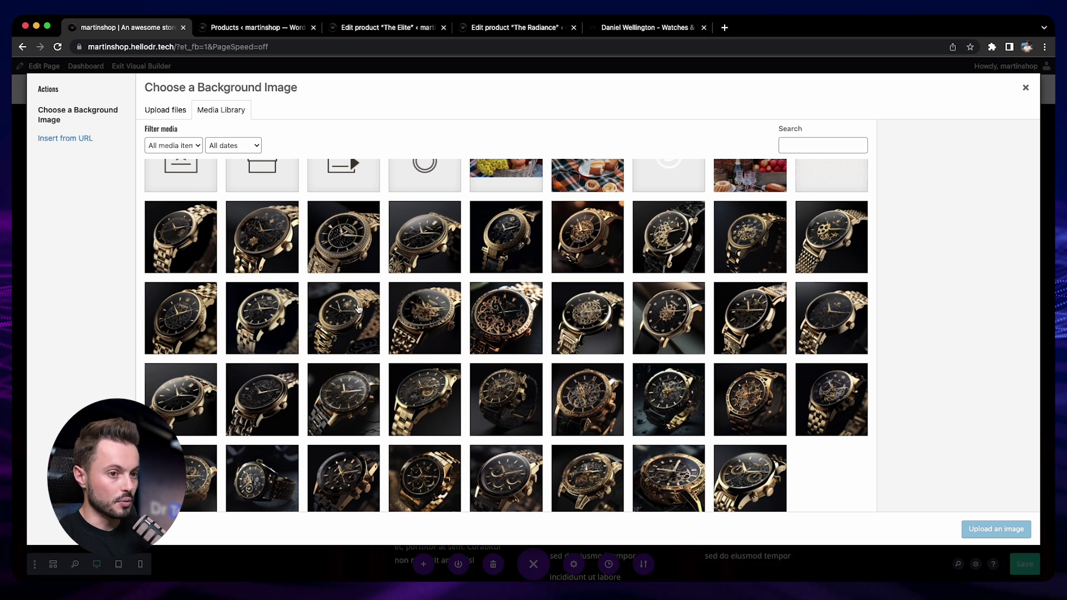
{"action": "left_click", "coordinate": [820, 252]}
{"action": "left_click", "coordinate": [994, 535]}
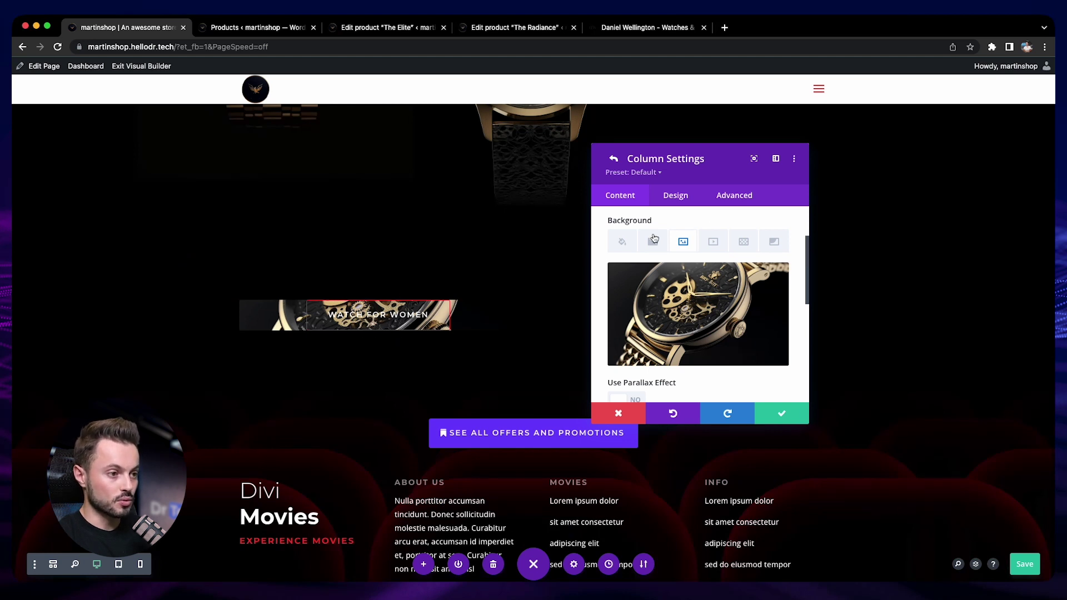
- Set the first column's top and bottom padding to 150px, with the two values linked
{"action": "scroll", "coordinate": [678, 222], "scroll_direction": "up", "scroll_amount": 1}
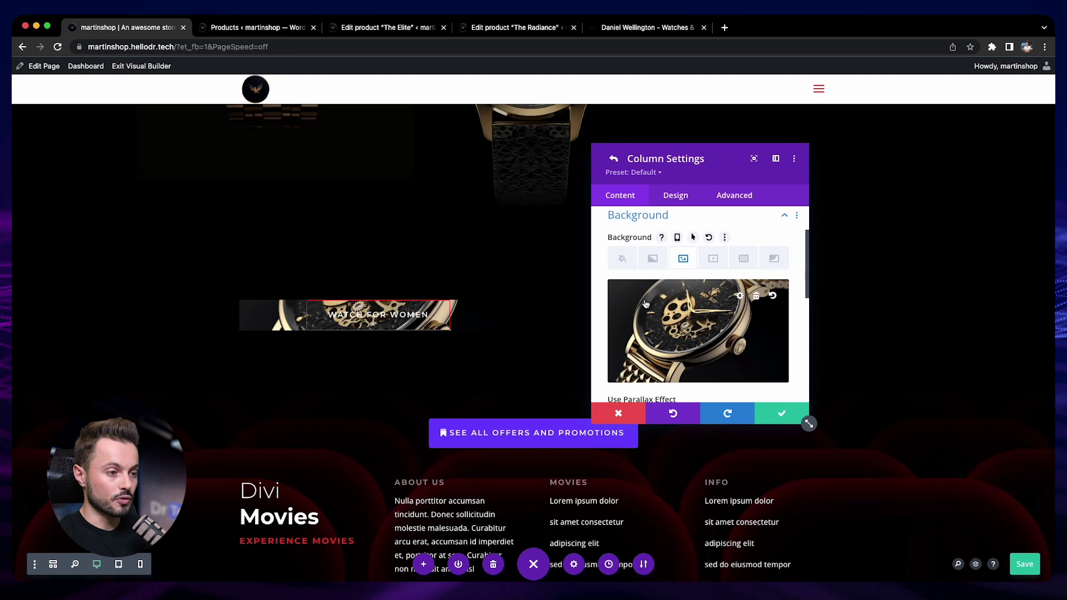
{"action": "left_click", "coordinate": [675, 197]}
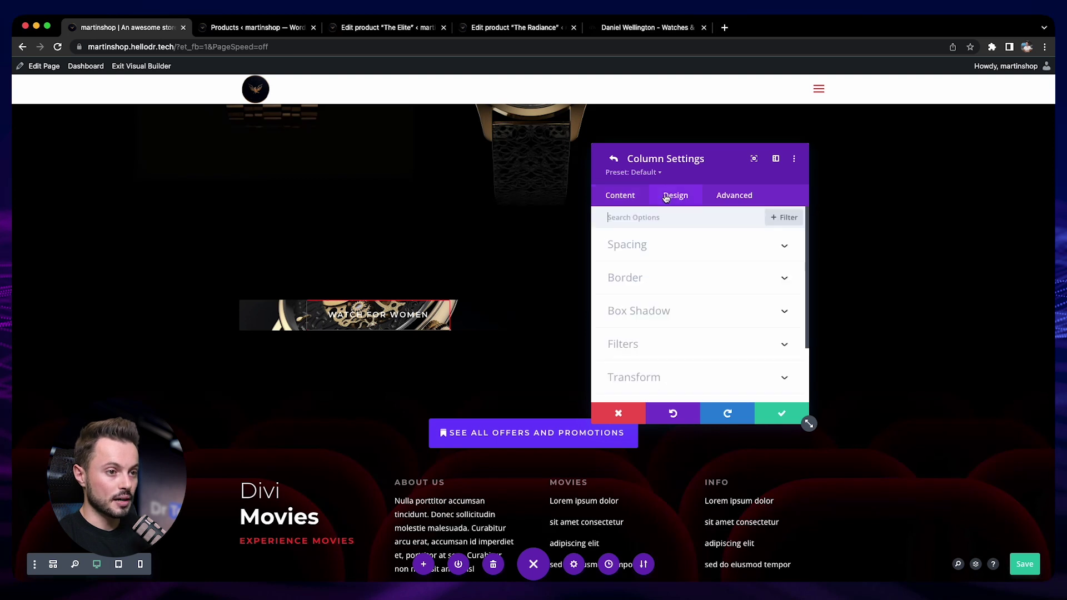
{"action": "left_click", "coordinate": [643, 246]}
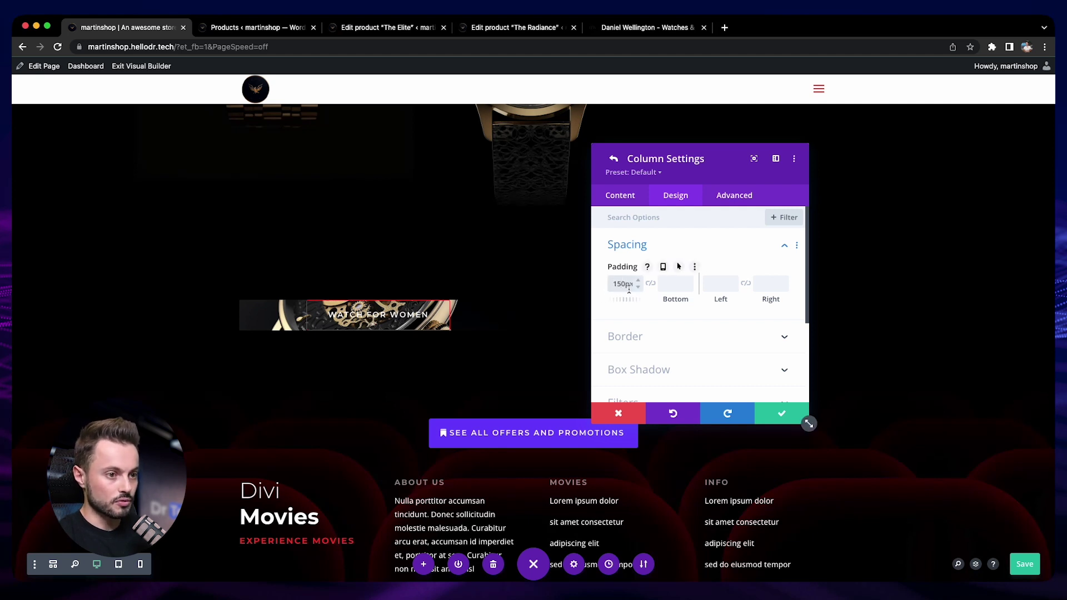
{"action": "left_click", "coordinate": [649, 284]}
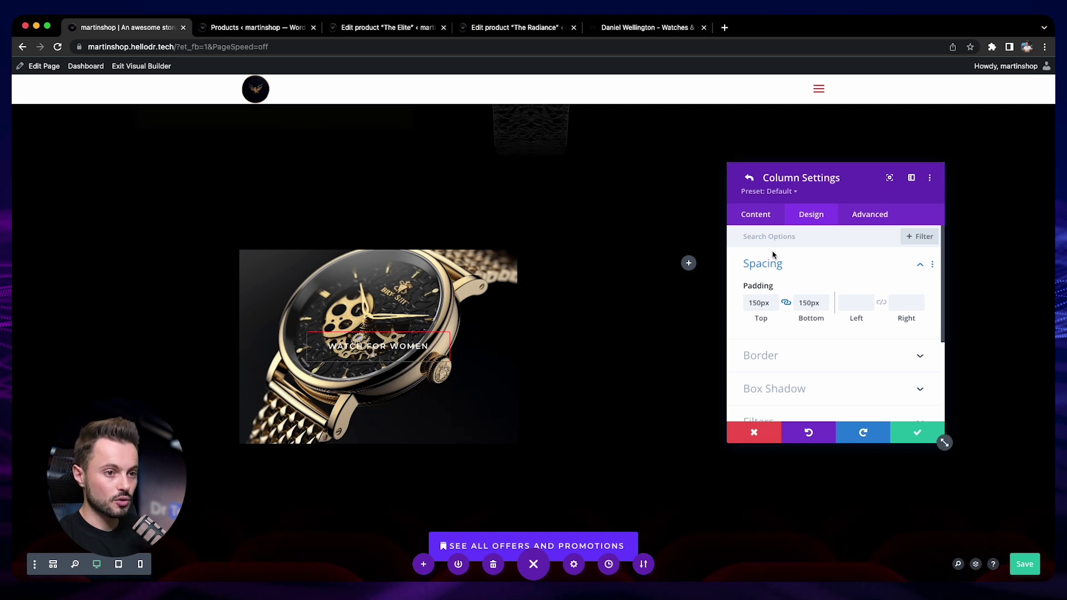
- Add a background gradient to the column that holds the Watch For Women button
{"action": "left_click", "coordinate": [755, 217]}
{"action": "left_click", "coordinate": [760, 301]}
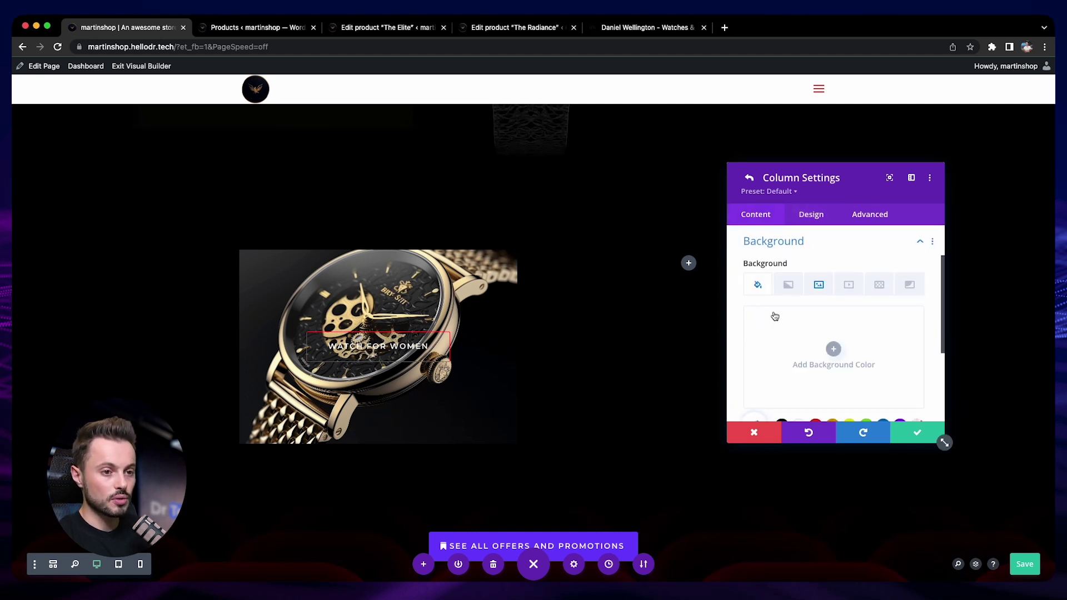
{"action": "left_click", "coordinate": [787, 285]}
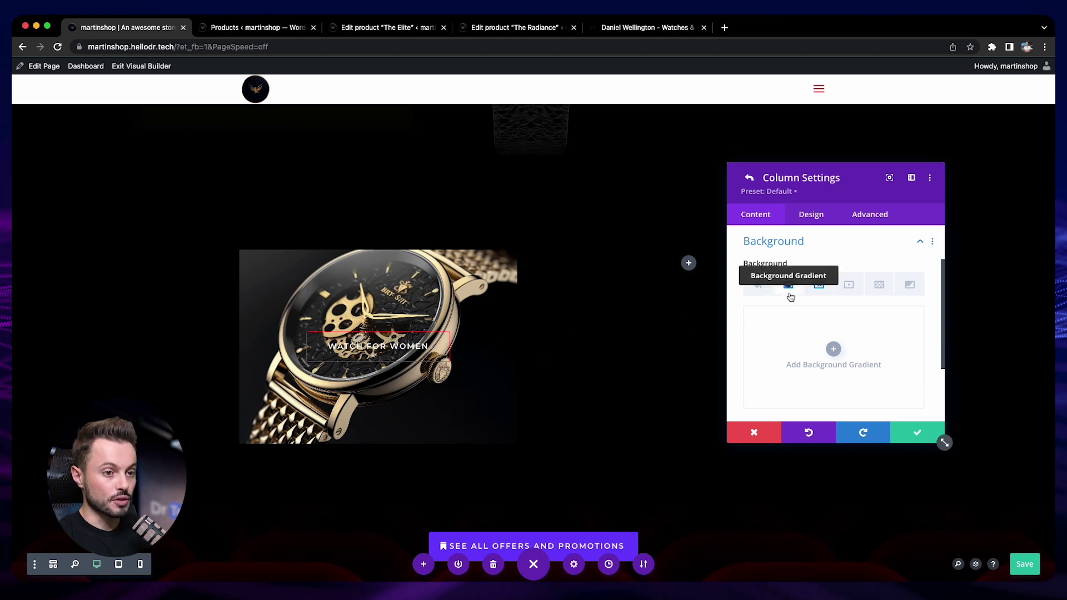
{"action": "scroll", "coordinate": [790, 282], "scroll_direction": "down", "scroll_amount": 2}
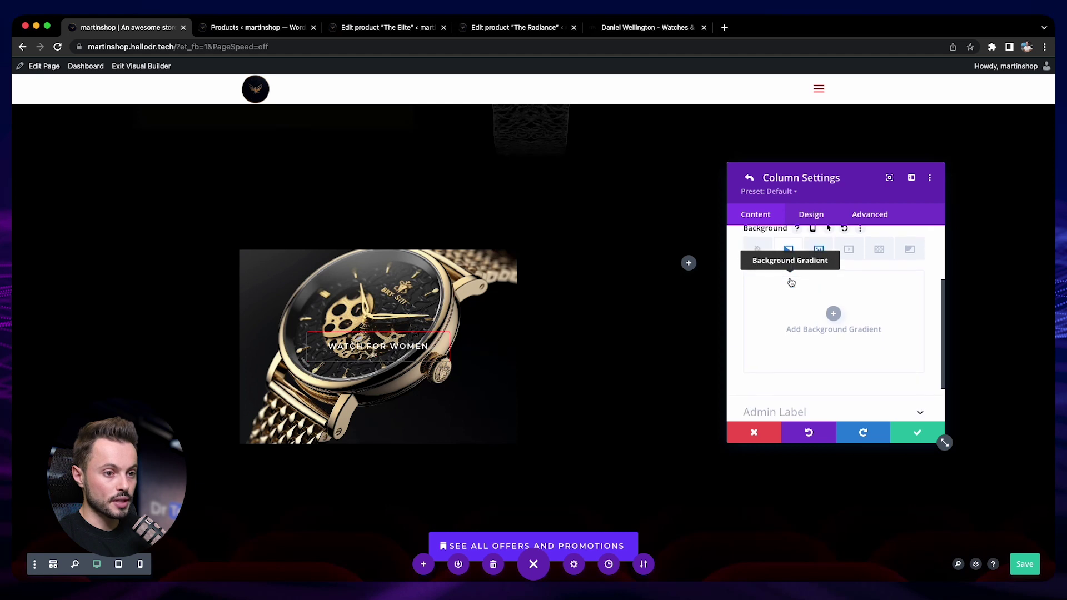
{"action": "left_click", "coordinate": [833, 329]}
- Set both stops of the column's background gradient to black (#000000)
{"action": "scroll", "coordinate": [741, 365], "scroll_direction": "down", "scroll_amount": 2}
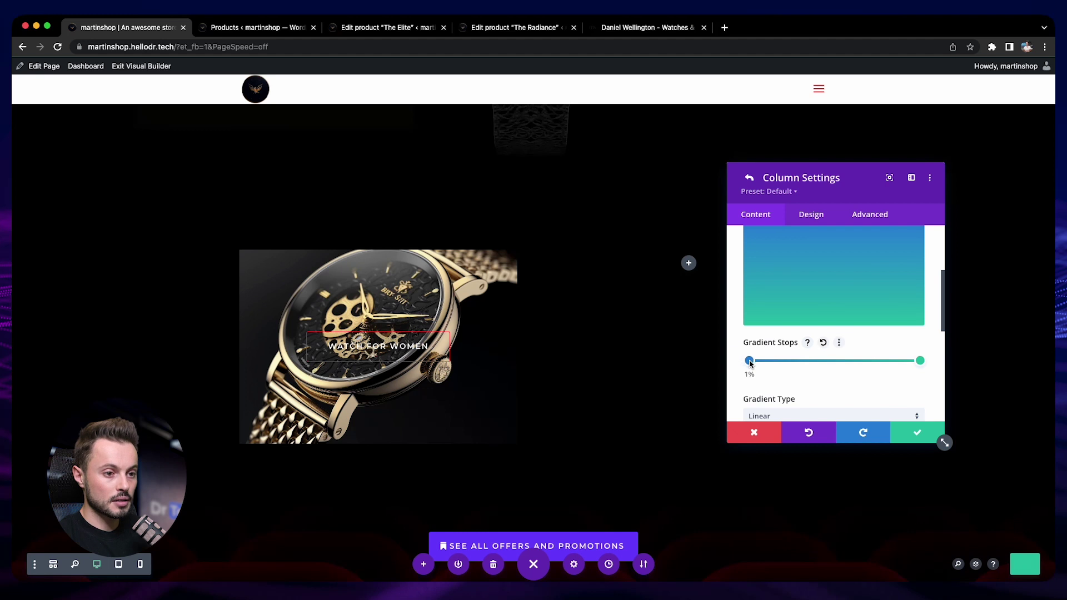
{"action": "left_click", "coordinate": [748, 361]}
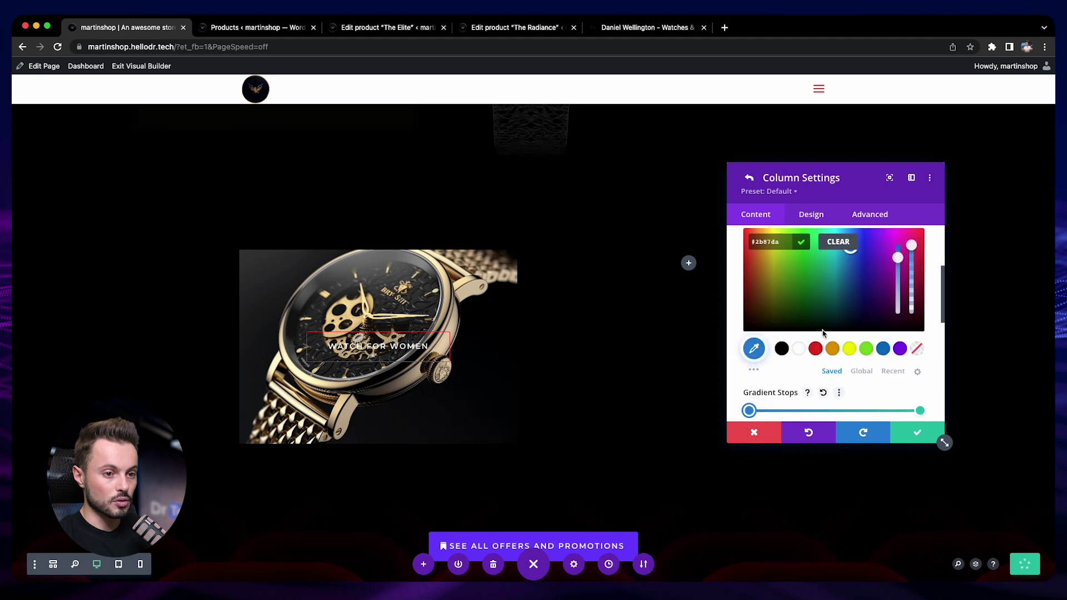
{"action": "left_click", "coordinate": [781, 344]}
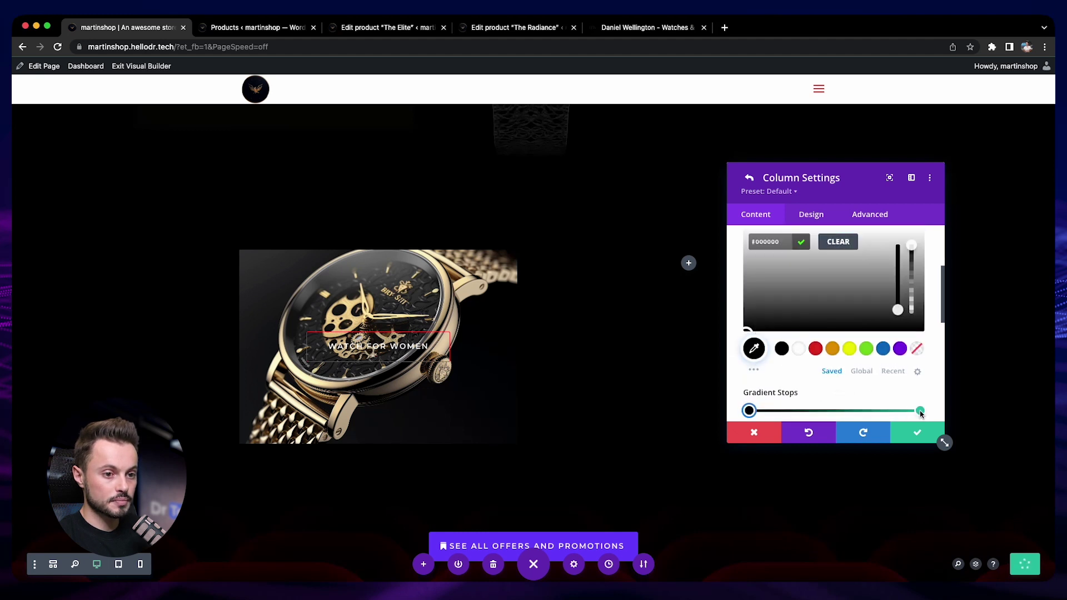
{"action": "left_click", "coordinate": [919, 410]}
{"action": "left_click", "coordinate": [780, 348]}
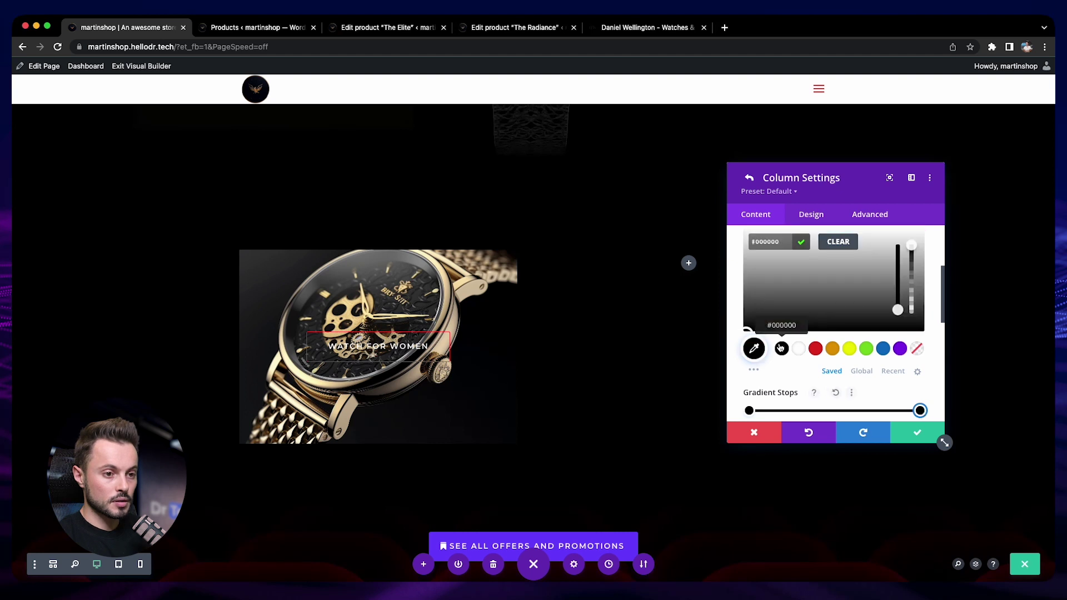
- Place the column's gradient above its background image
{"action": "scroll", "coordinate": [734, 353], "scroll_direction": "down", "scroll_amount": 3}
{"action": "scroll", "coordinate": [734, 353], "scroll_direction": "down", "scroll_amount": 4}
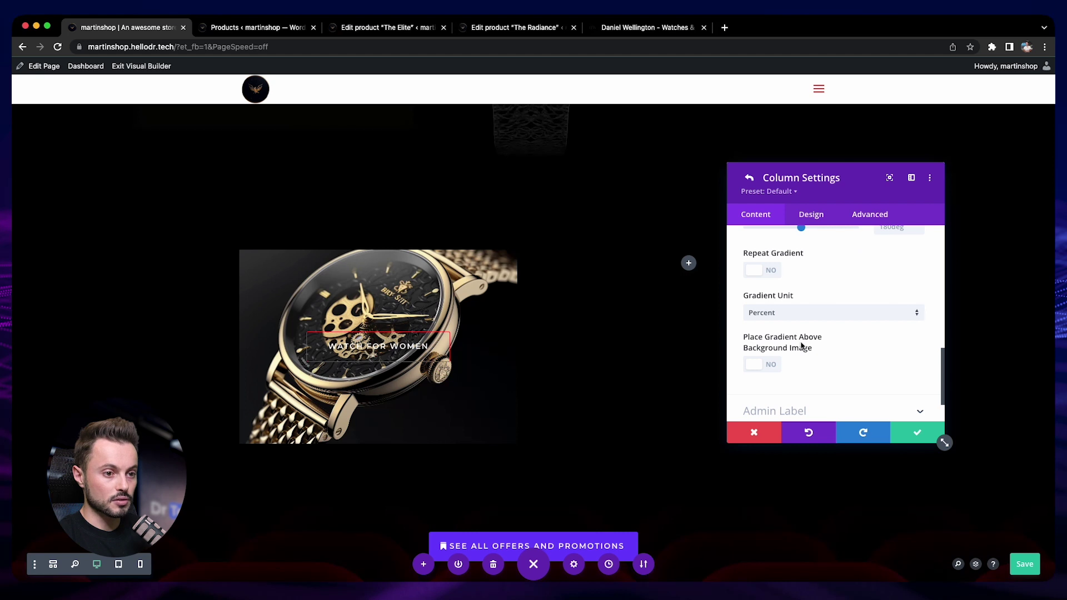
{"action": "left_click", "coordinate": [775, 366]}
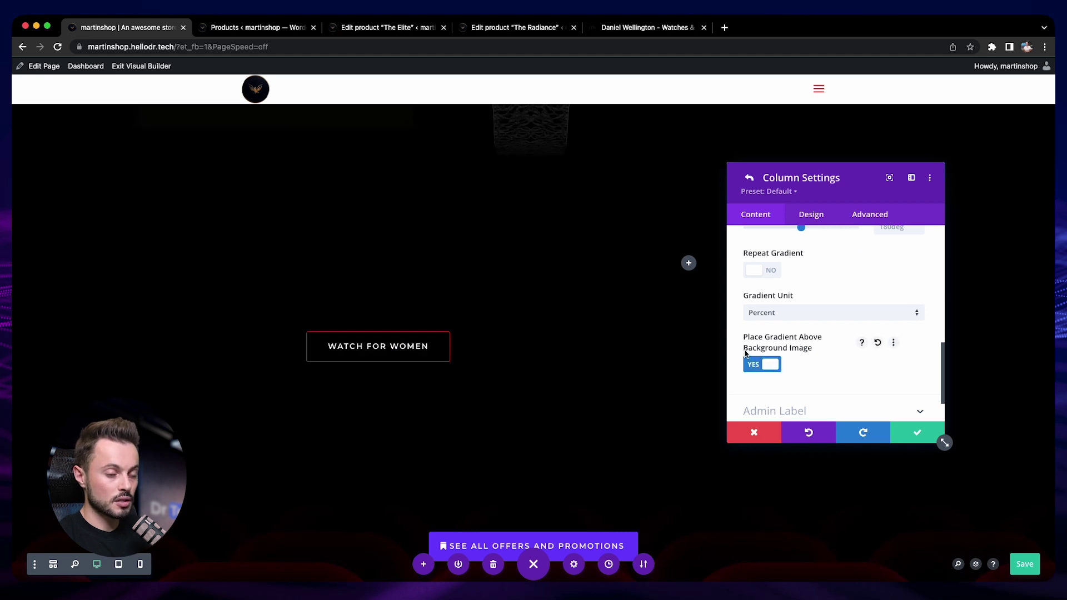
- Make the gradient semi-transparent, with the first stop at rgba(0,0,0,0.29) and the last stop at rgba(0,0,0,0.57)
{"action": "scroll", "coordinate": [756, 363], "scroll_direction": "up", "scroll_amount": 5}
{"action": "left_click_drag", "start_coordinate": [749, 363], "coordinate": [747, 363]}
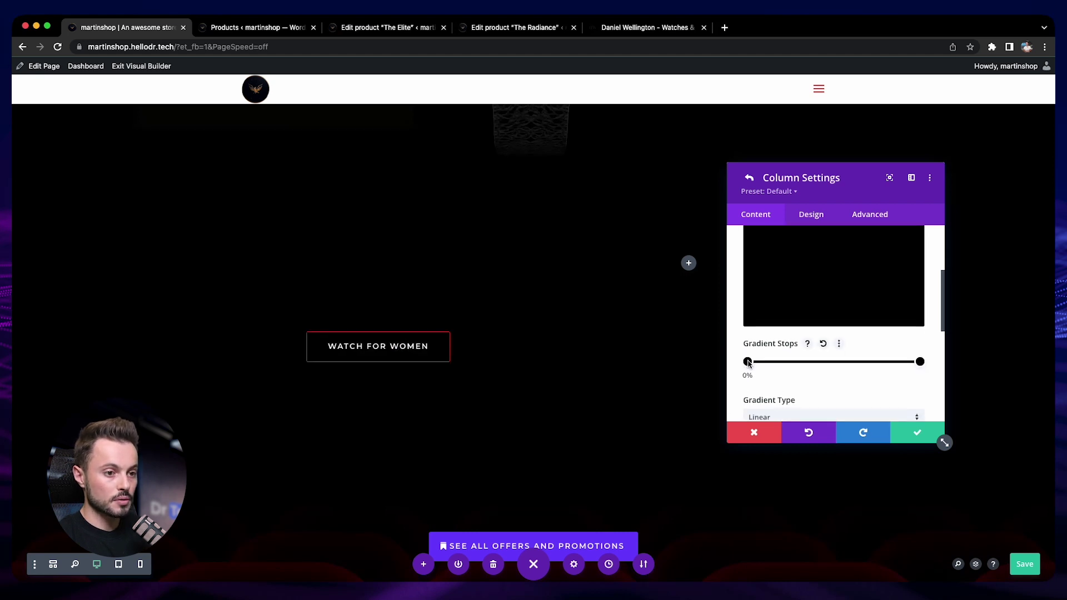
{"action": "left_click", "coordinate": [748, 362]}
{"action": "scroll", "coordinate": [748, 361], "scroll_direction": "up", "scroll_amount": 1}
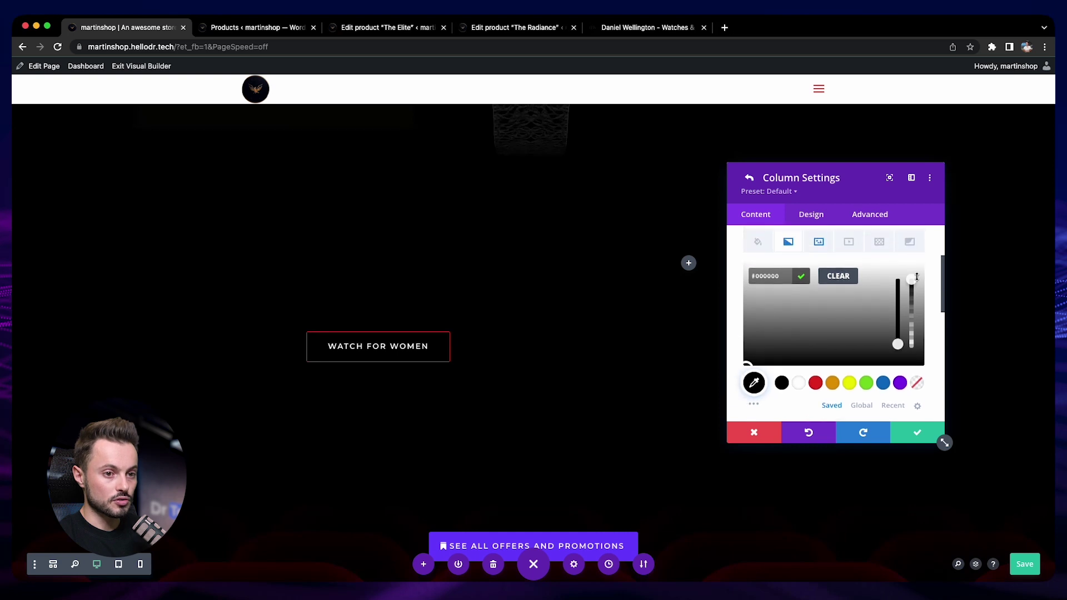
{"action": "left_click_drag", "start_coordinate": [911, 281], "coordinate": [916, 335]}
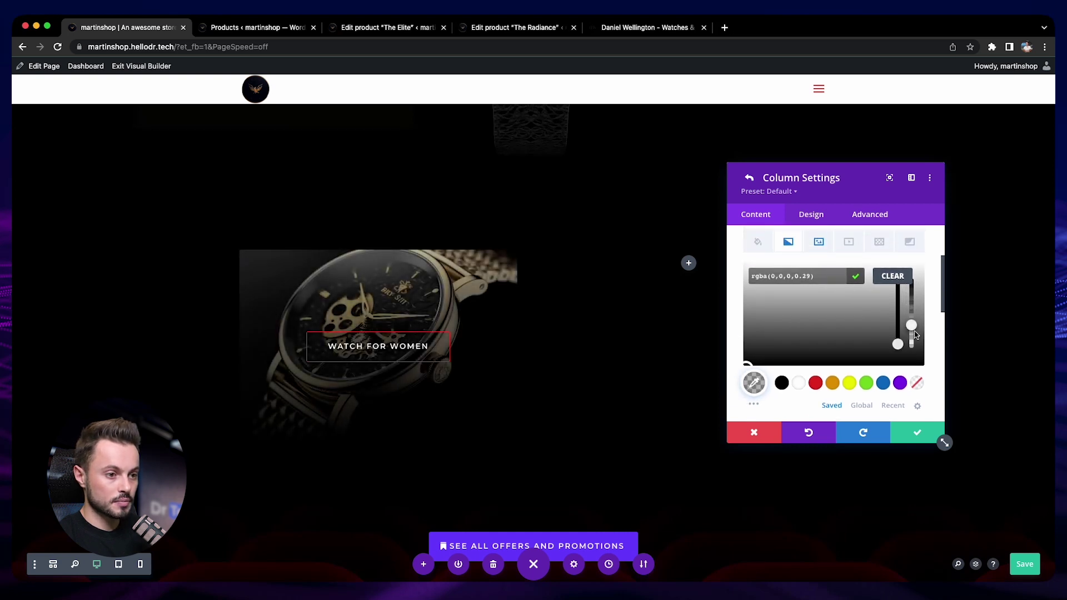
{"action": "scroll", "coordinate": [931, 334], "scroll_direction": "down", "scroll_amount": 1}
{"action": "left_click", "coordinate": [919, 410]}
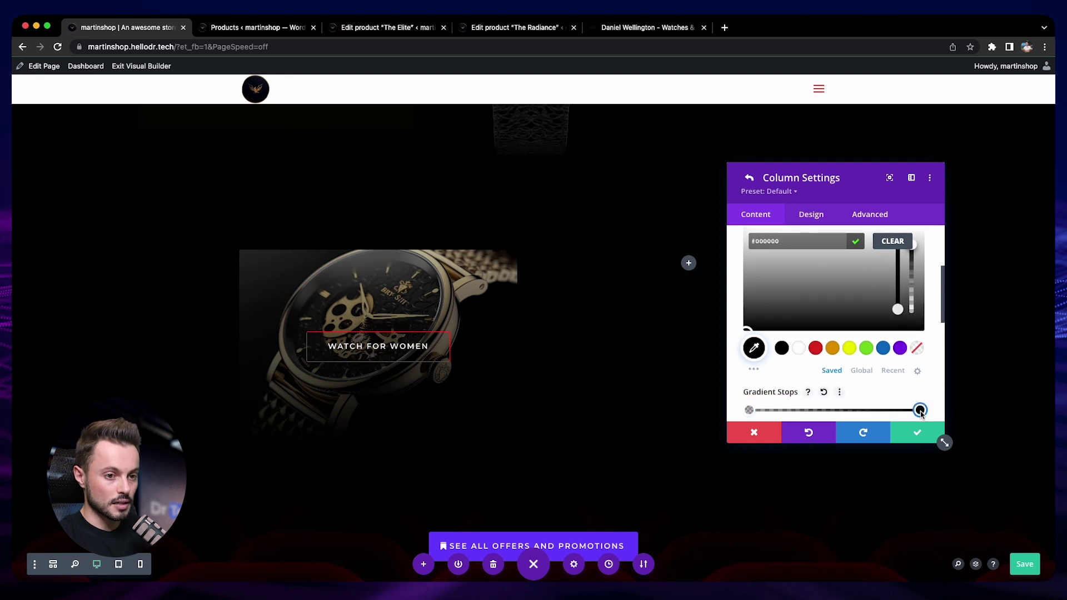
{"action": "left_click_drag", "start_coordinate": [916, 248], "coordinate": [913, 284]}
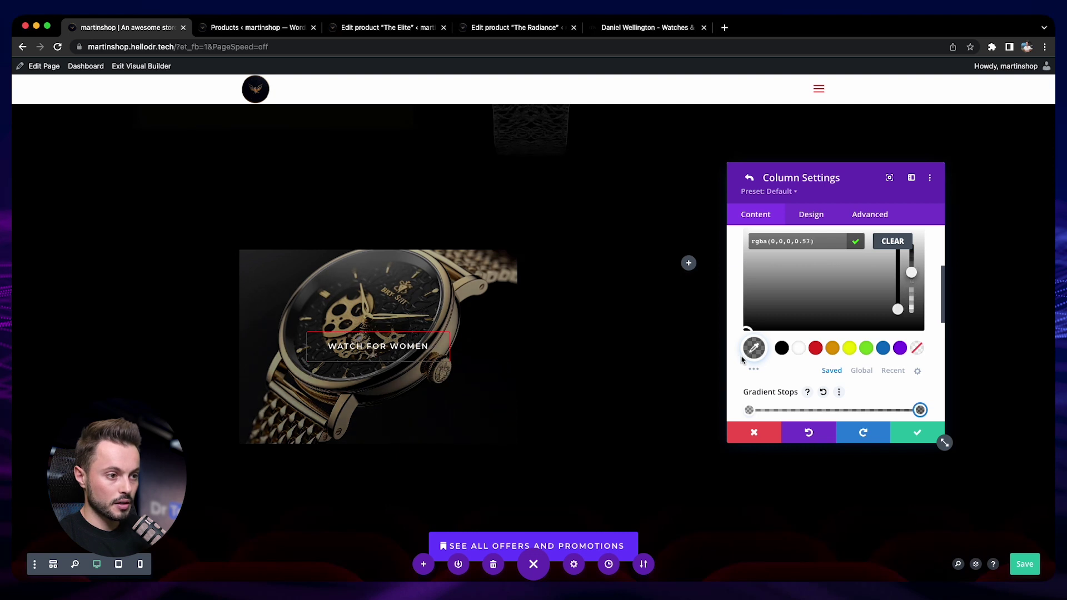
- Darken the first gradient stop to rgba(0,0,0,0.58) and close its color picker
{"action": "left_click", "coordinate": [748, 410]}
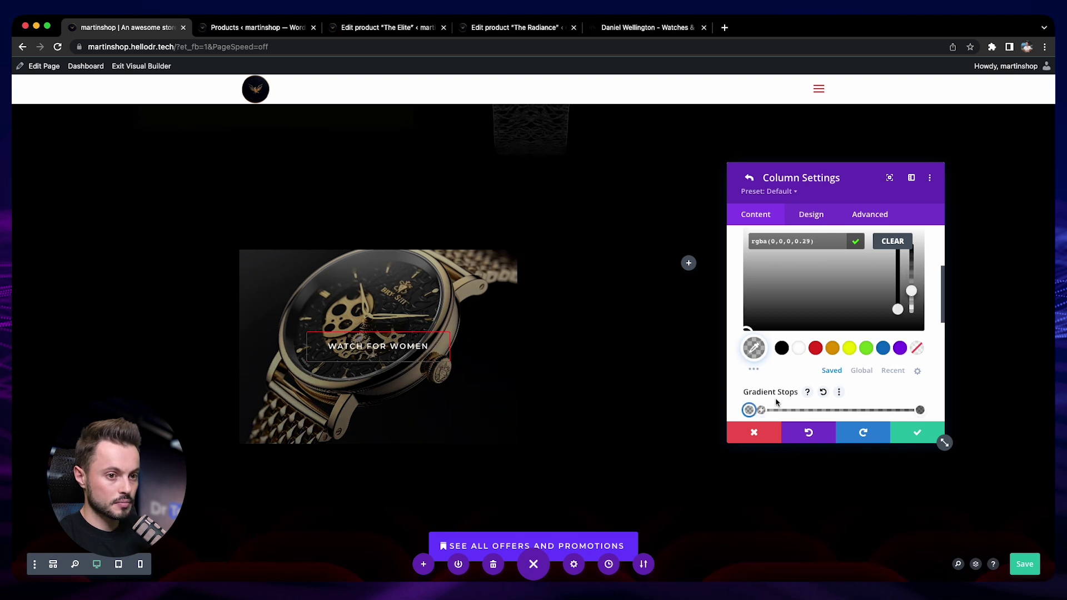
{"action": "left_click_drag", "start_coordinate": [913, 292], "coordinate": [914, 280]}
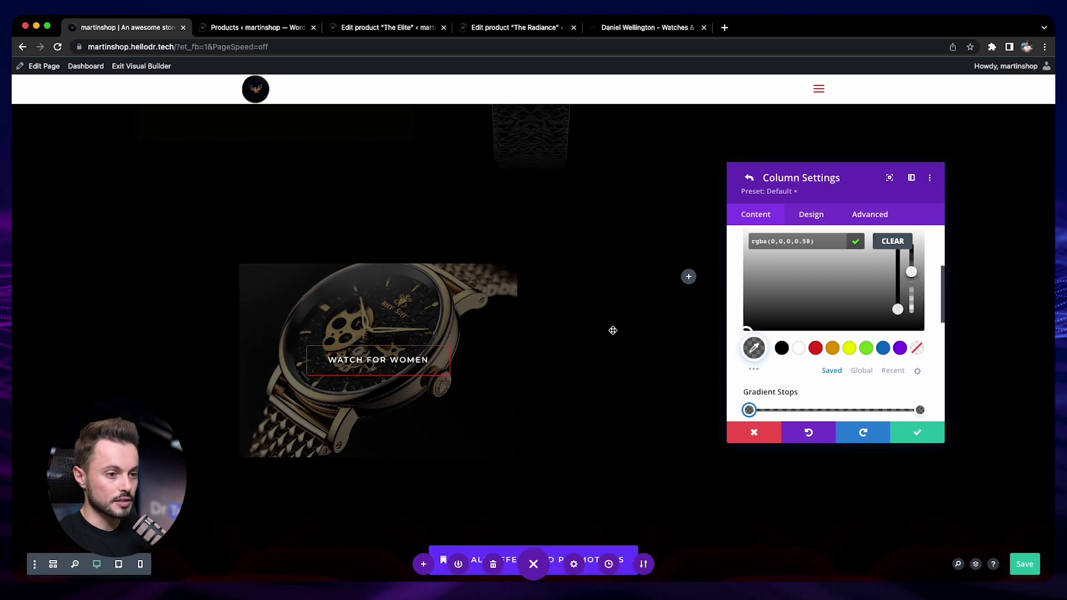
{"action": "left_click", "coordinate": [710, 355]}
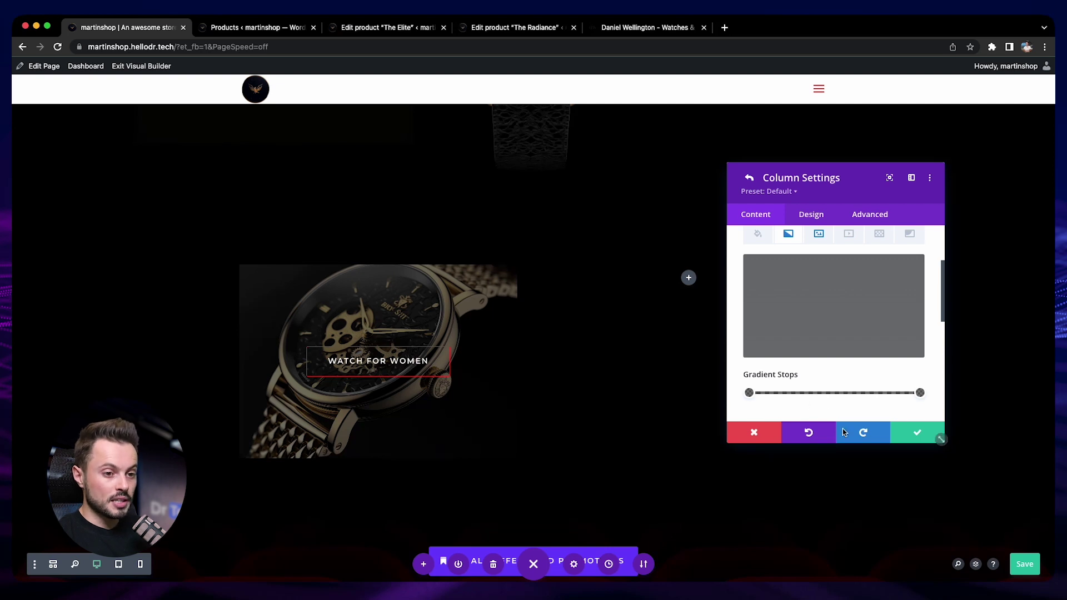
{"action": "scroll", "coordinate": [898, 398], "scroll_direction": "down", "scroll_amount": 3}
{"action": "scroll", "coordinate": [898, 397], "scroll_direction": "up", "scroll_amount": 3}
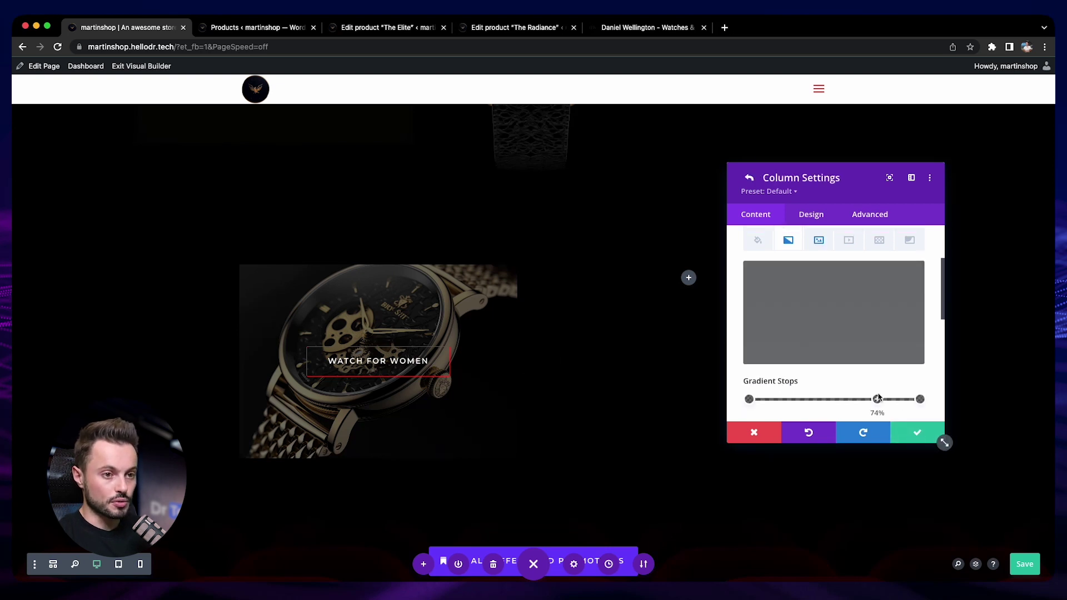
- Set the image tile row's width to 90% and its max width to none
{"action": "left_click", "coordinate": [750, 178]}
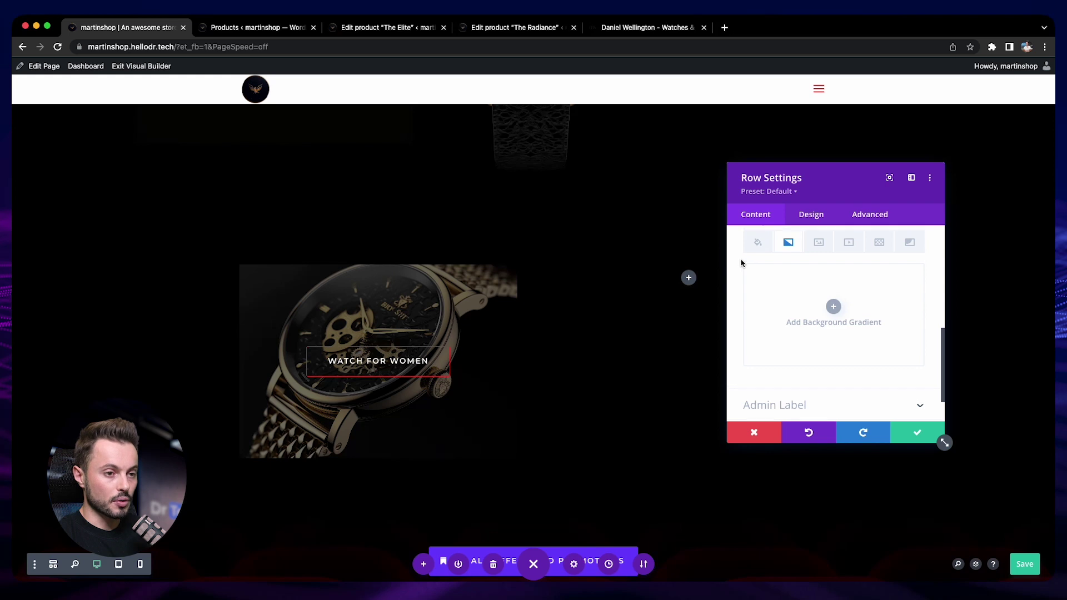
{"action": "left_click", "coordinate": [812, 220]}
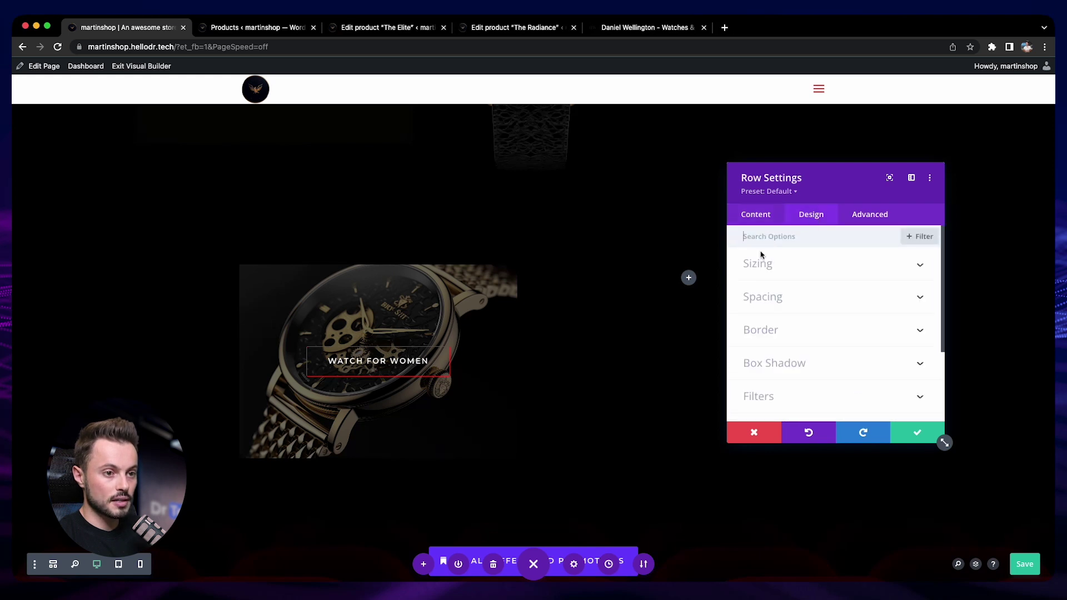
{"action": "left_click", "coordinate": [773, 270]}
{"action": "scroll", "coordinate": [821, 295], "scroll_direction": "down", "scroll_amount": 2}
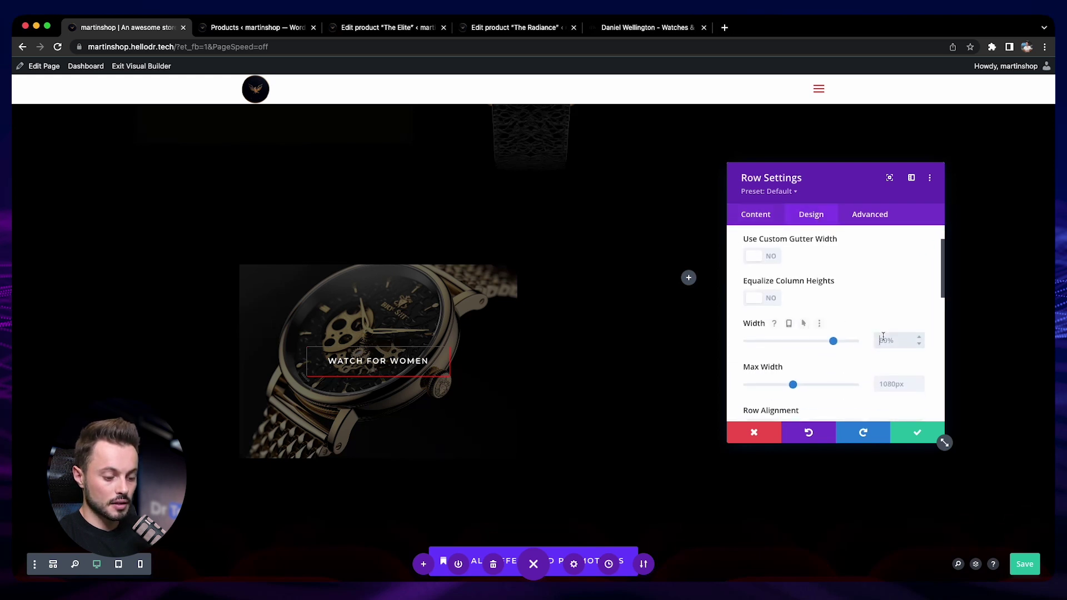
{"action": "type", "text": "%"}
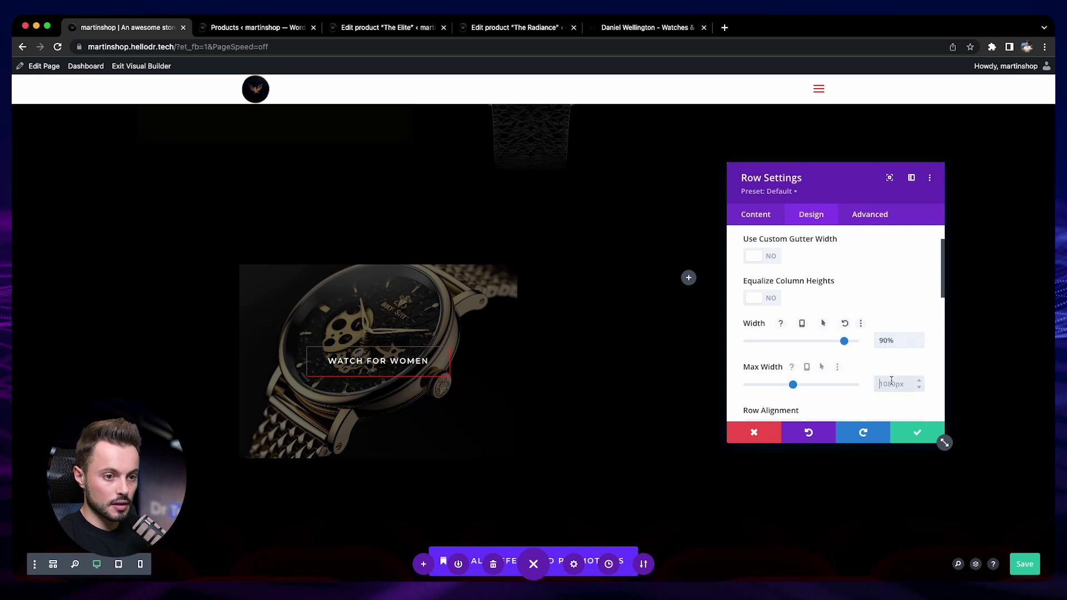
{"action": "key", "text": "Tab"}
{"action": "type", "text": "none"}
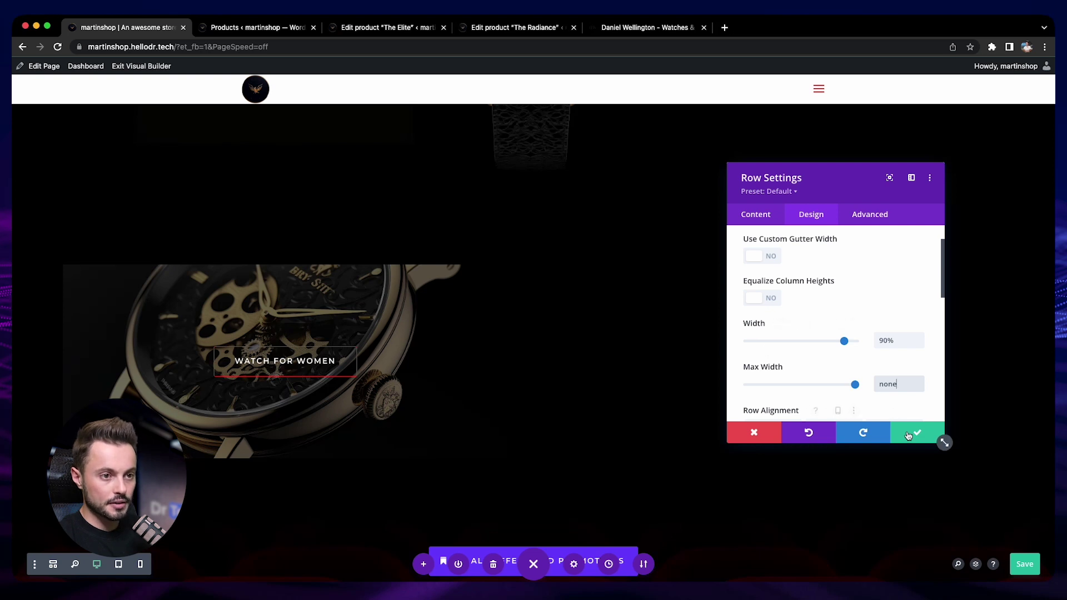
- Duplicate the row's Watch For Women column and delete the empty column
{"action": "scroll", "coordinate": [798, 277], "scroll_direction": "up", "scroll_amount": 2}
{"action": "left_click", "coordinate": [761, 215]}
{"action": "left_click_drag", "start_coordinate": [837, 181], "coordinate": [860, 176]}
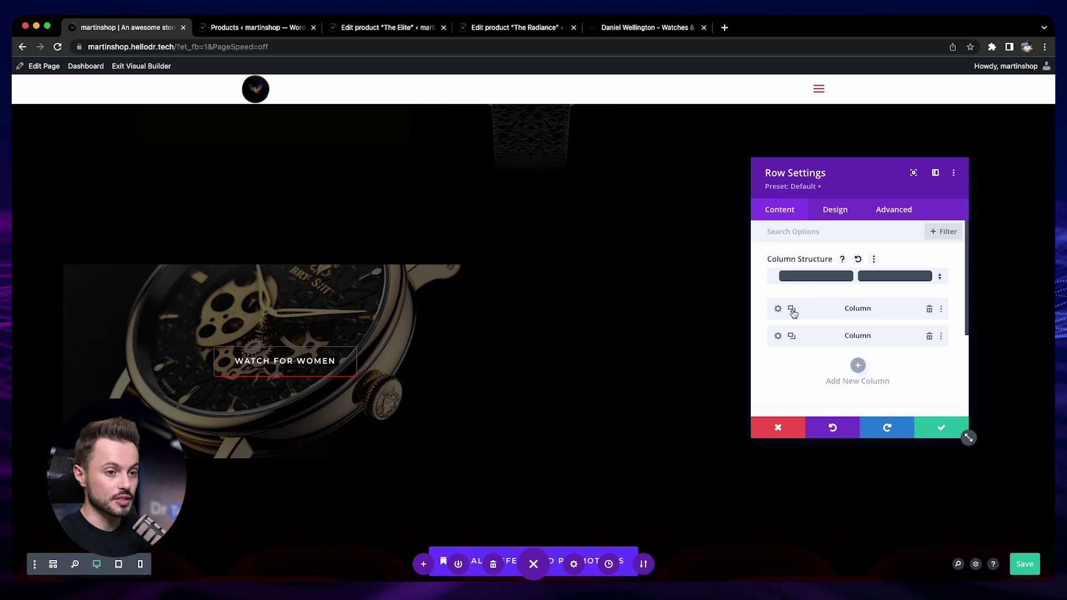
{"action": "left_click", "coordinate": [792, 310]}
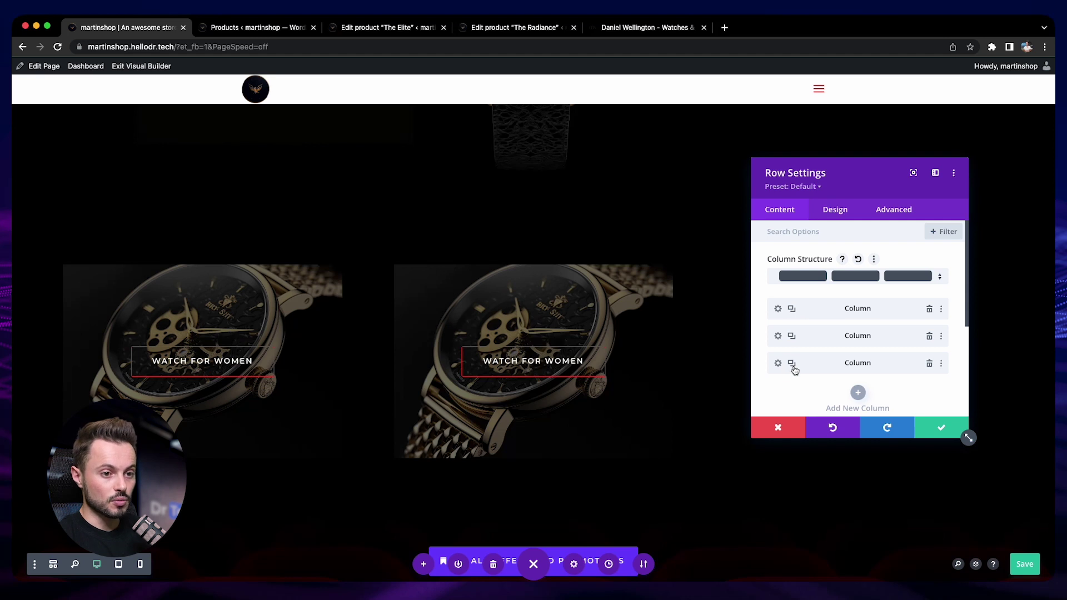
{"action": "left_click", "coordinate": [929, 364]}
{"action": "left_click_drag", "start_coordinate": [800, 169], "coordinate": [520, 223]}
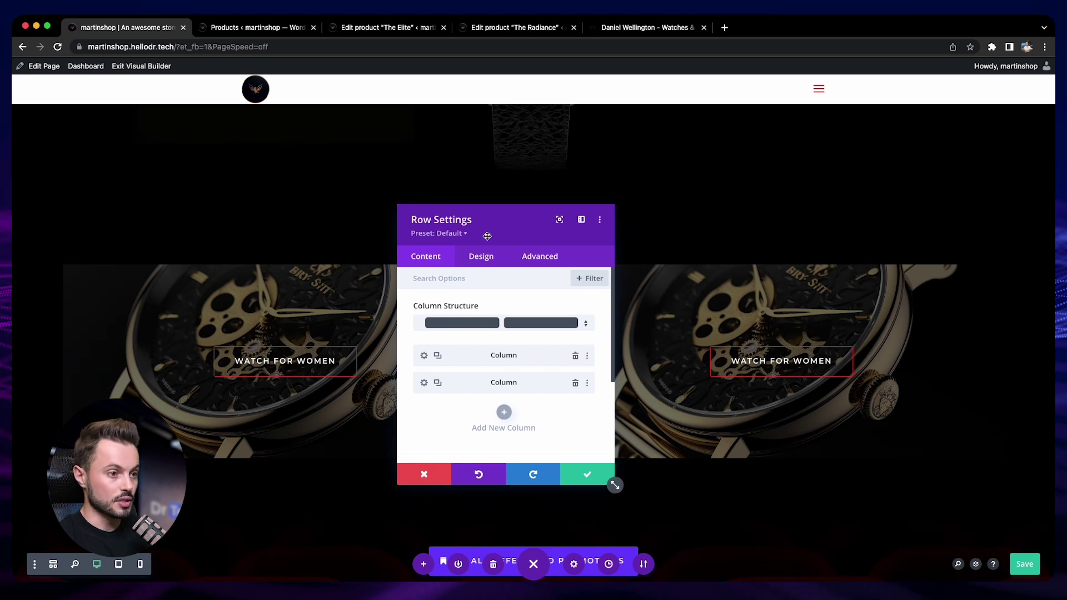
- Replace the second column's background image with a different gold-and-black watch image from the media library
{"action": "left_click", "coordinate": [412, 370]}
{"action": "scroll", "coordinate": [411, 373], "scroll_direction": "down", "scroll_amount": 3}
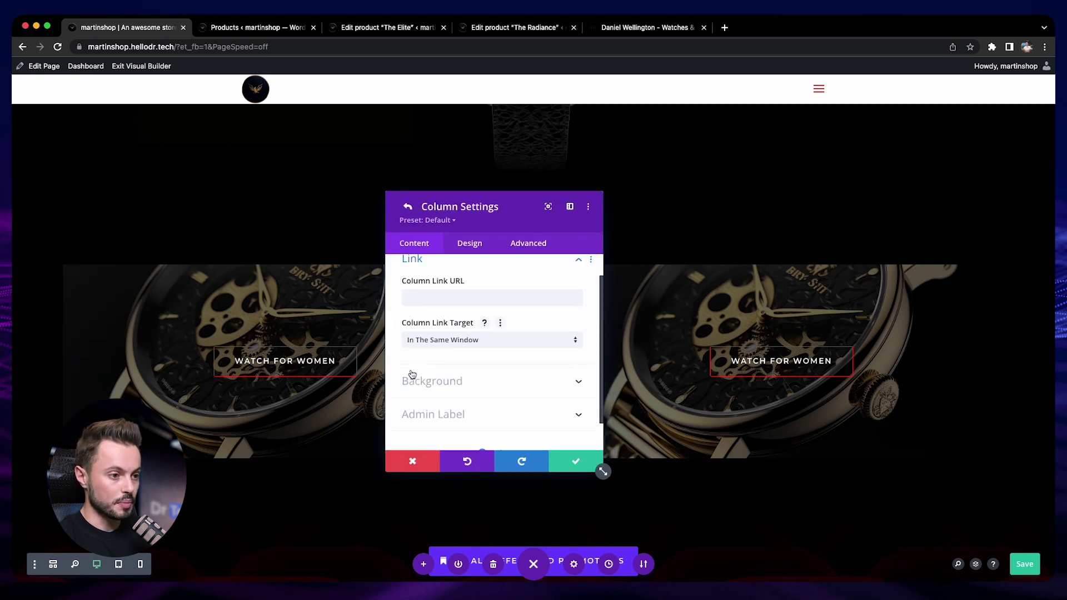
{"action": "left_click", "coordinate": [428, 356]}
{"action": "scroll", "coordinate": [403, 366], "scroll_direction": "down", "scroll_amount": 1}
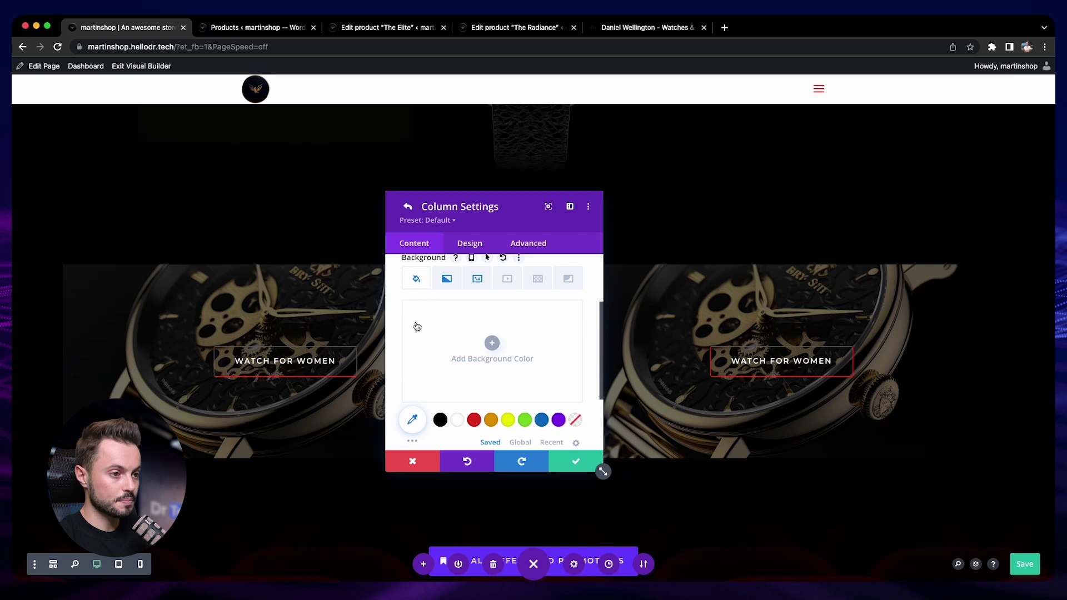
{"action": "left_click", "coordinate": [477, 278]}
{"action": "left_click", "coordinate": [443, 335]}
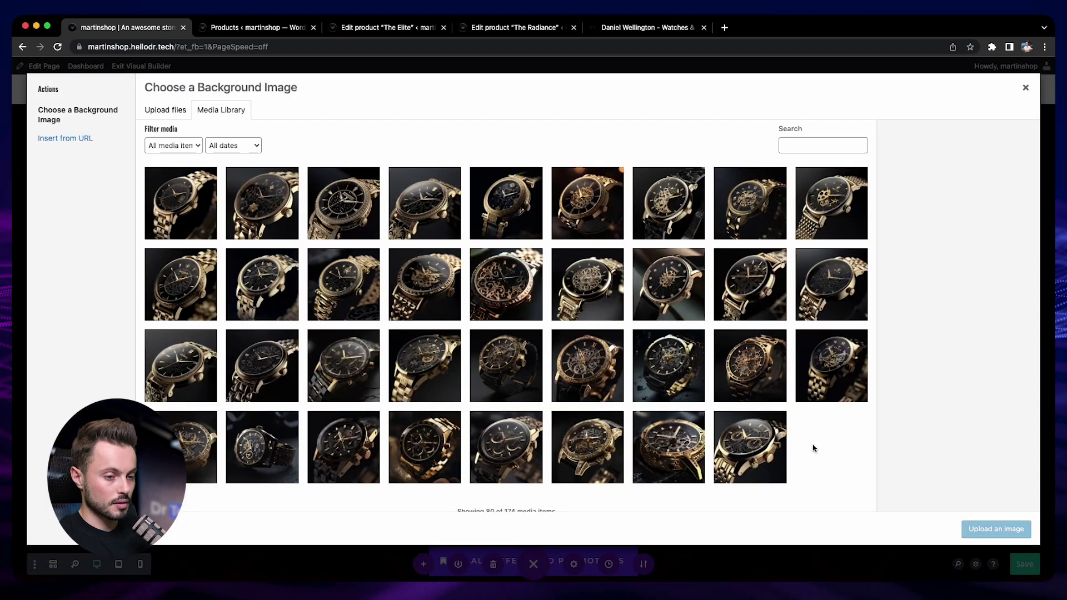
{"action": "left_click", "coordinate": [752, 449]}
{"action": "left_click", "coordinate": [993, 529]}
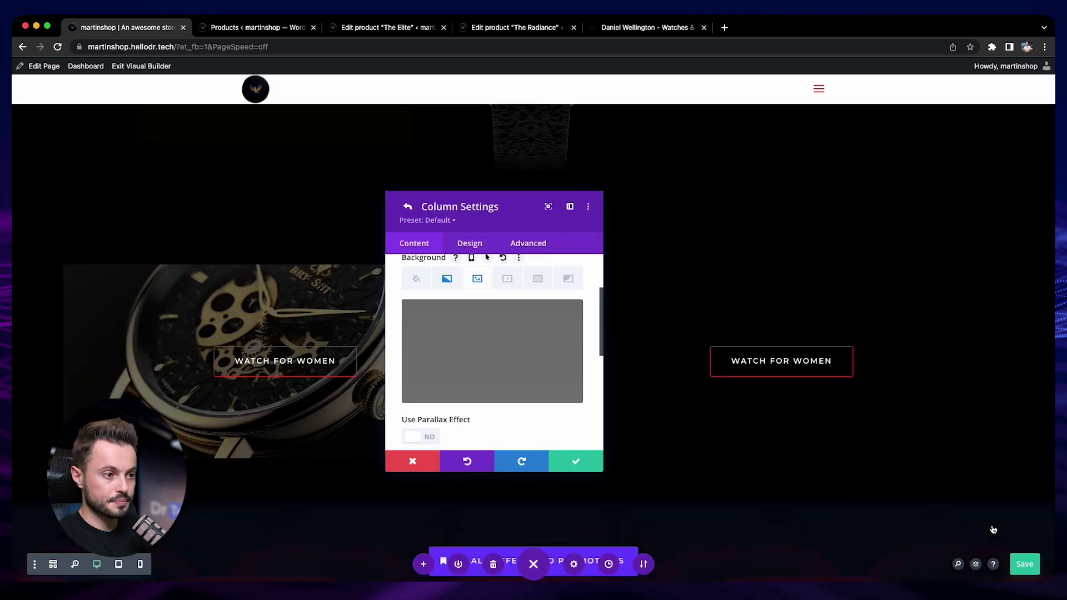
{"action": "left_click_drag", "start_coordinate": [527, 206], "coordinate": [498, 197]}
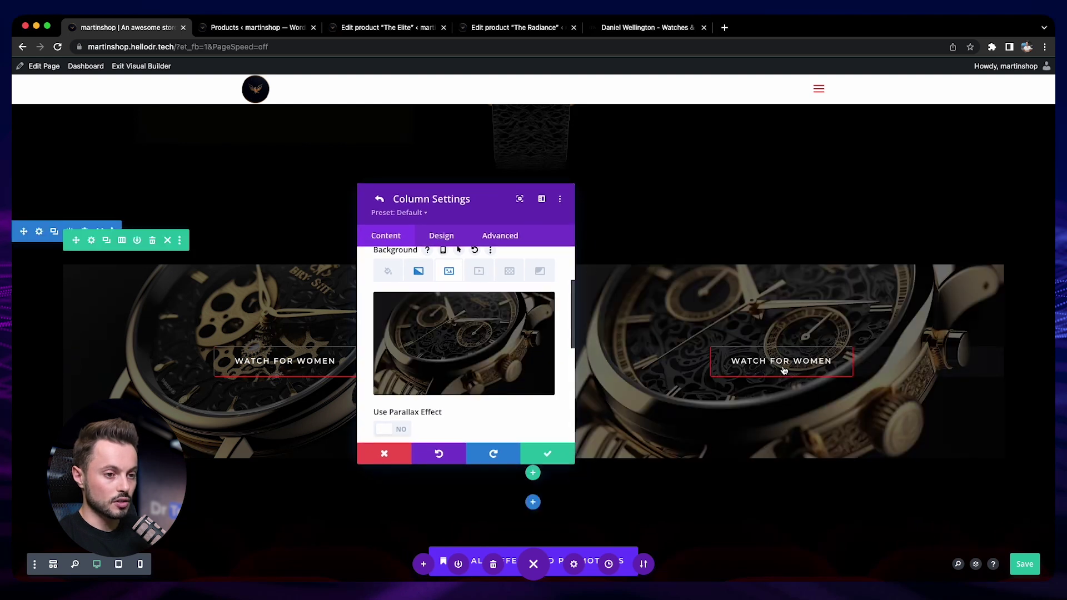
- Change the second column's button text to Watch For Men and save the button settings
{"action": "left_click", "coordinate": [780, 368]}
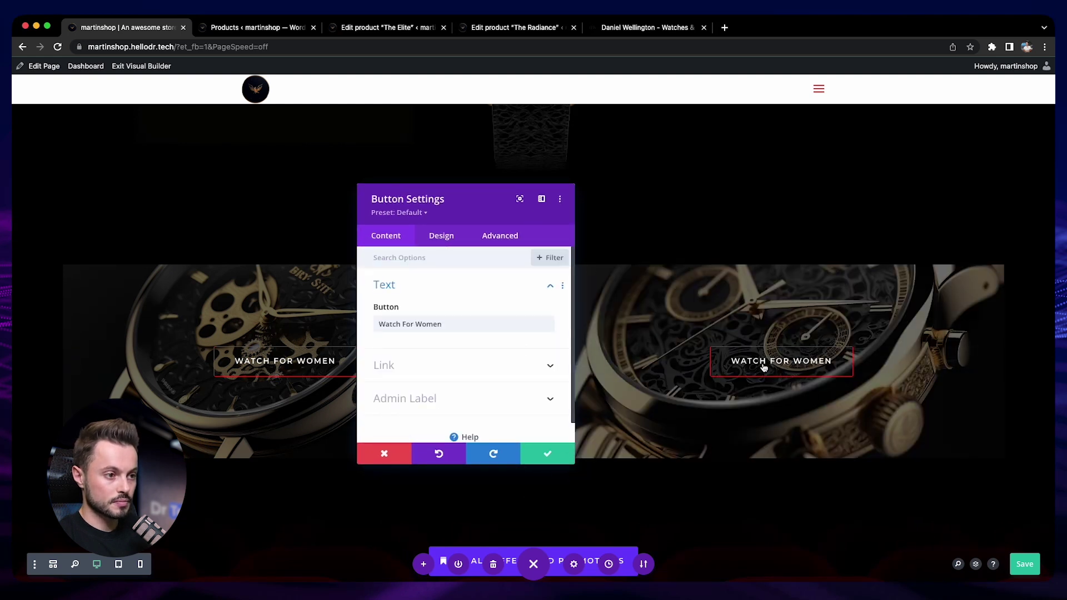
{"action": "double_click", "coordinate": [428, 324]}
{"action": "type", "text": "Men"}
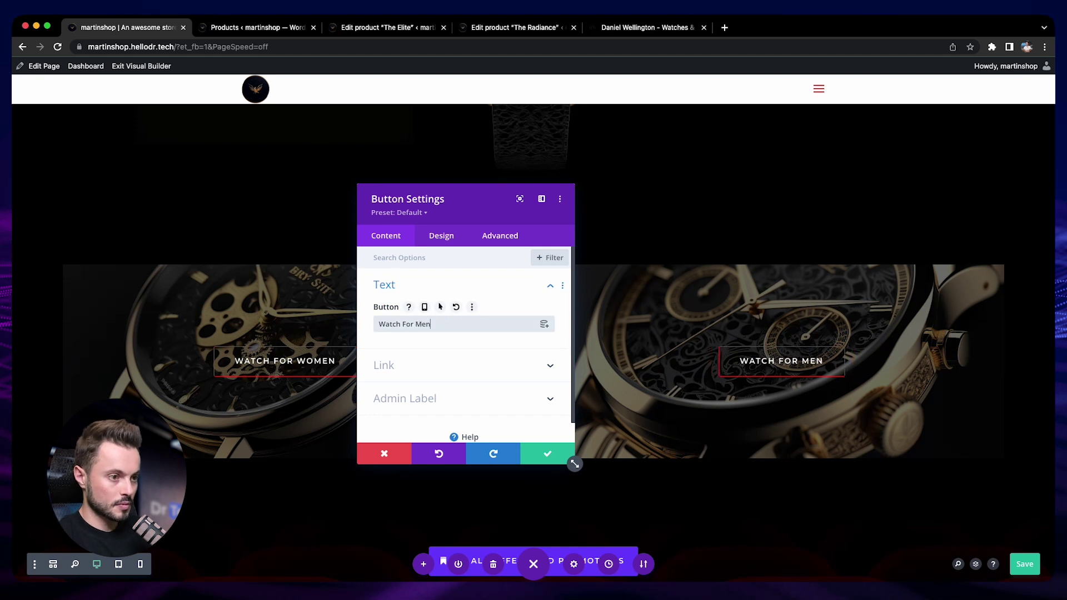
{"action": "left_click", "coordinate": [553, 452]}
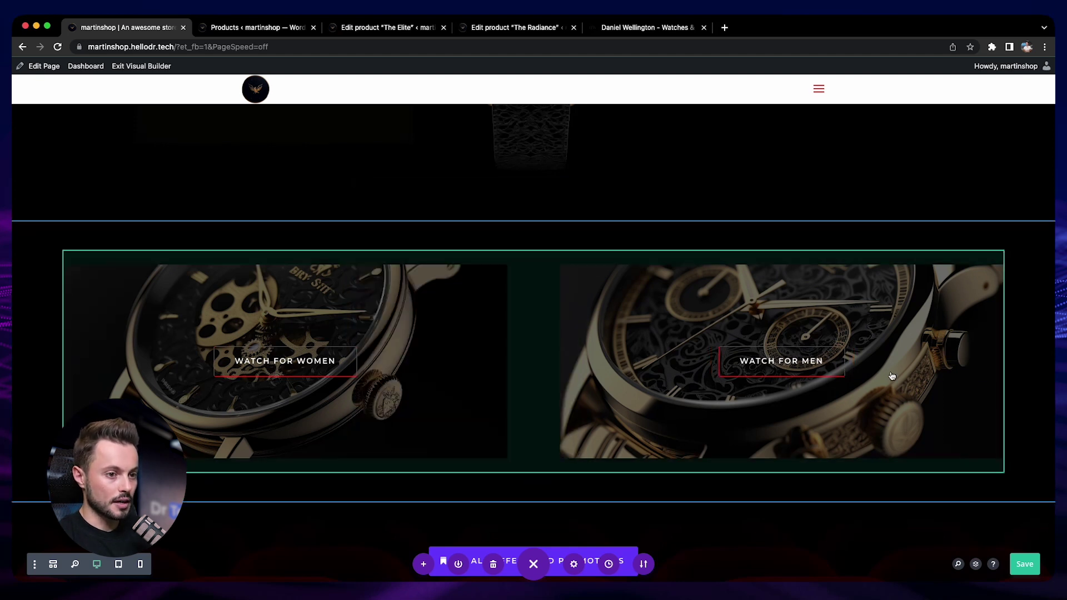
- Set the top and bottom padding of the Watch For Women column to 200px
{"action": "scroll", "coordinate": [856, 293], "scroll_direction": "up", "scroll_amount": 1}
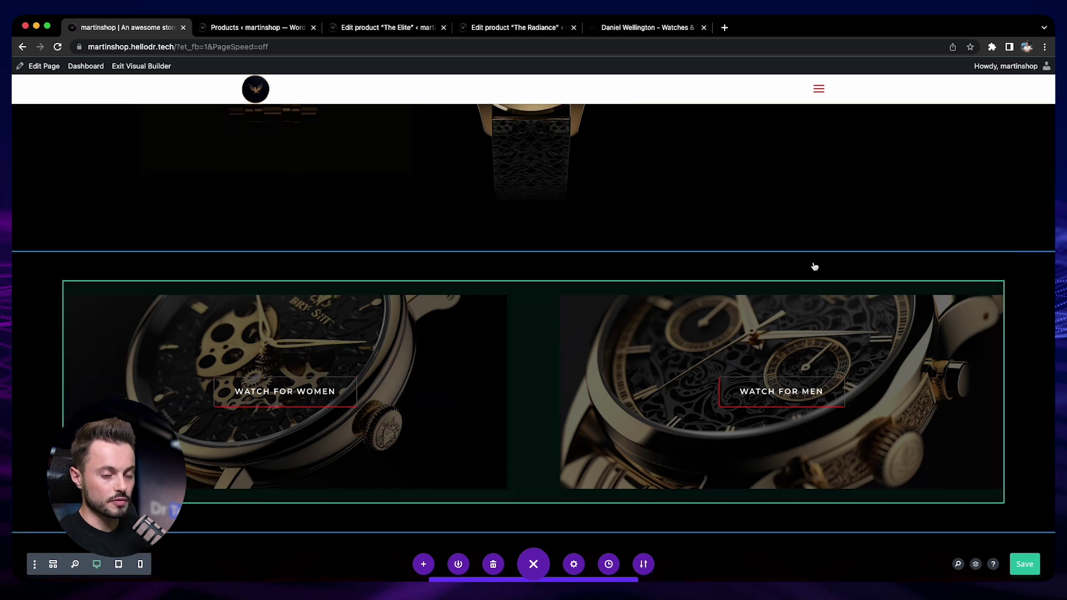
{"action": "scroll", "coordinate": [521, 453], "scroll_direction": "down", "scroll_amount": 1}
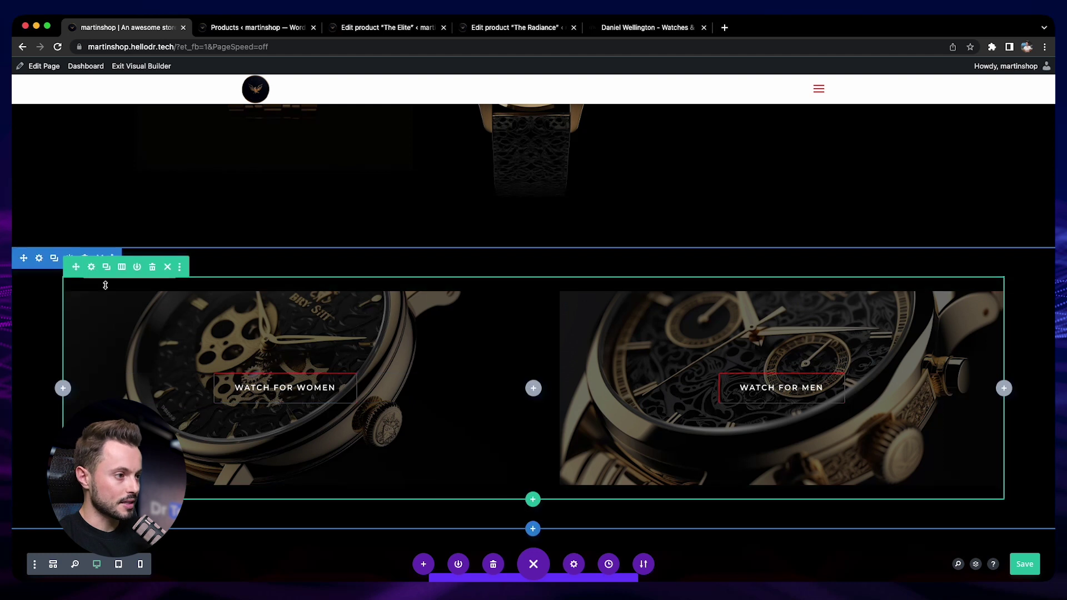
{"action": "left_click", "coordinate": [92, 269]}
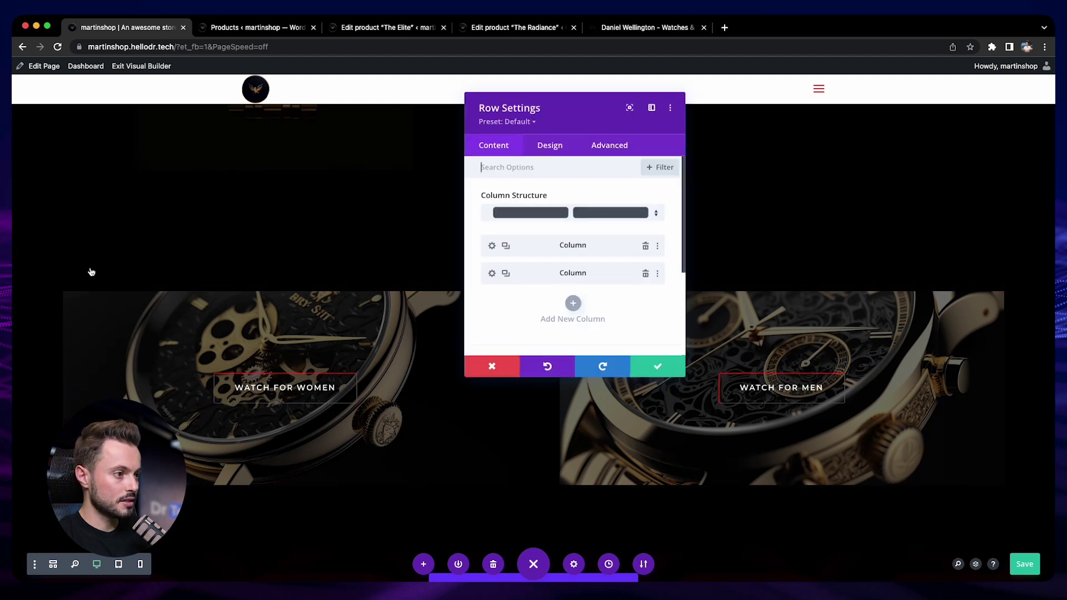
{"action": "left_click", "coordinate": [493, 247]}
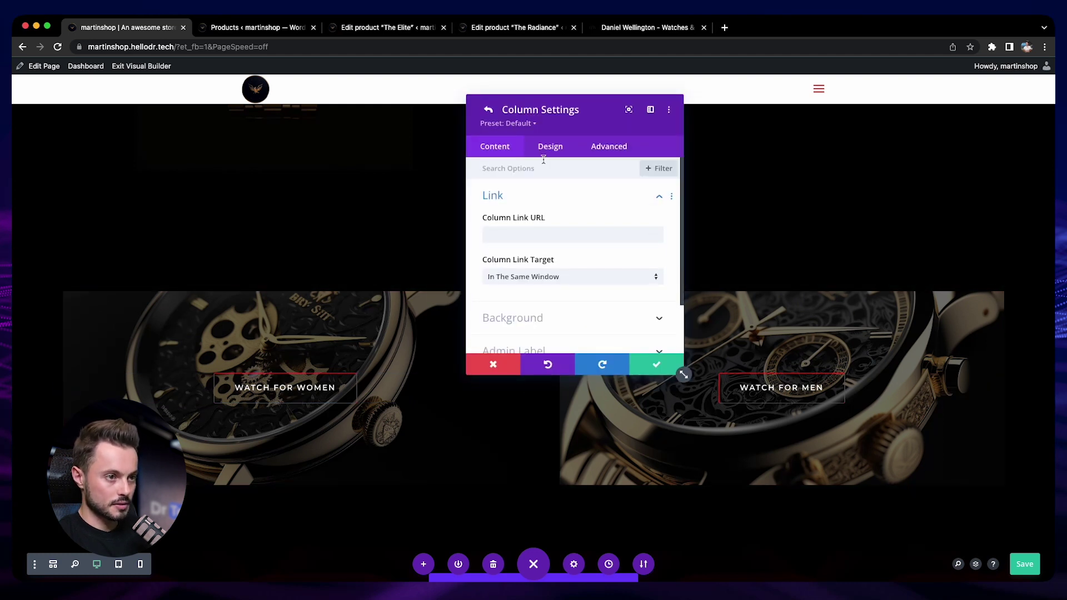
{"action": "left_click", "coordinate": [549, 148]}
{"action": "left_click", "coordinate": [532, 198]}
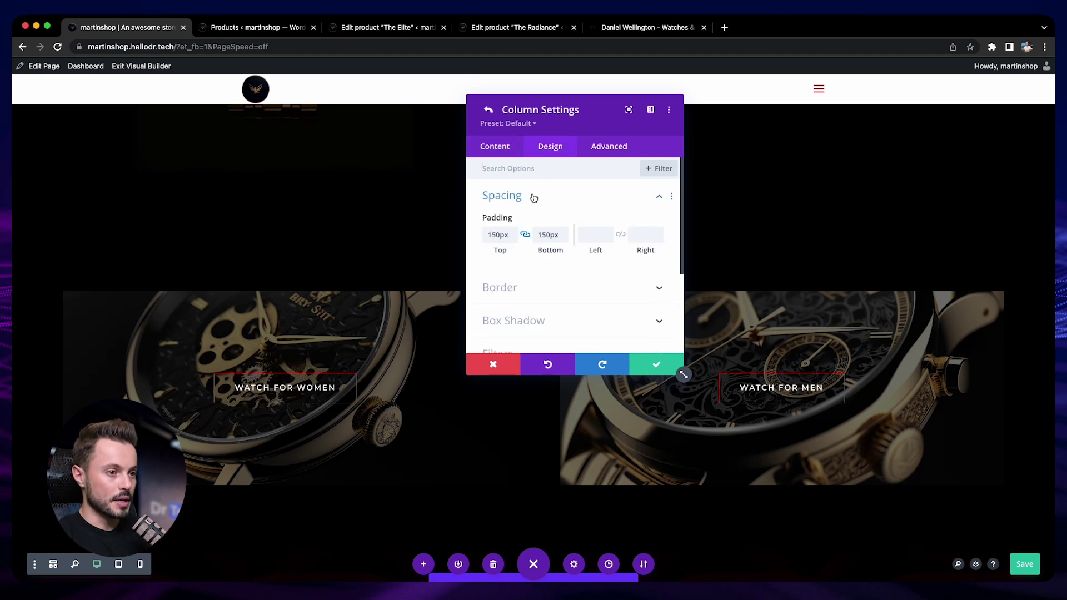
{"action": "left_click_drag", "start_coordinate": [498, 212], "coordinate": [467, 210]}
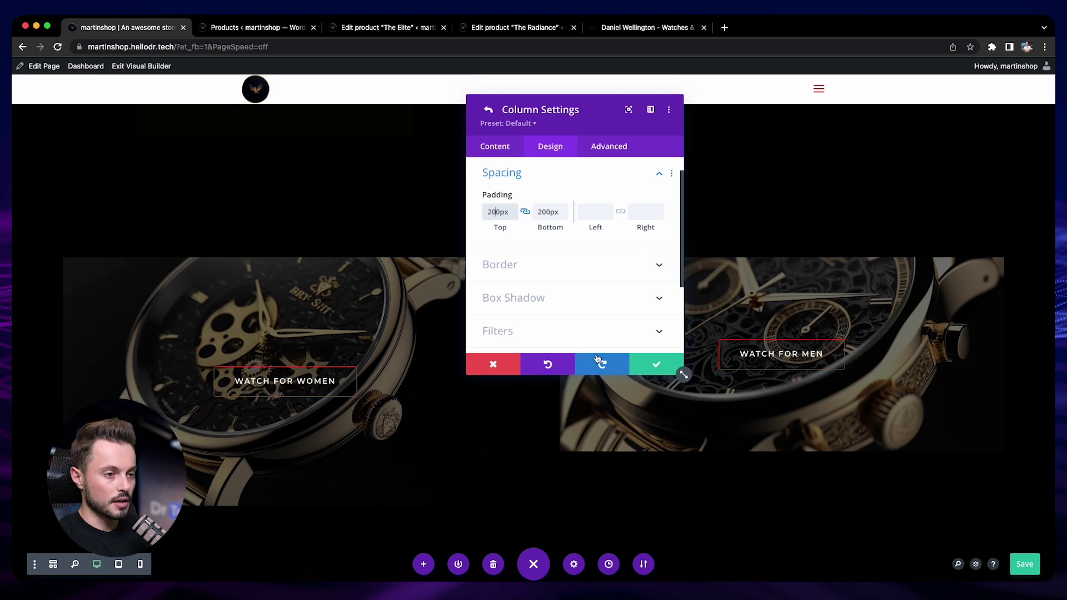
- Give the Watch For Men column the same 200px top and bottom padding and save the page
{"action": "left_click", "coordinate": [488, 110]}
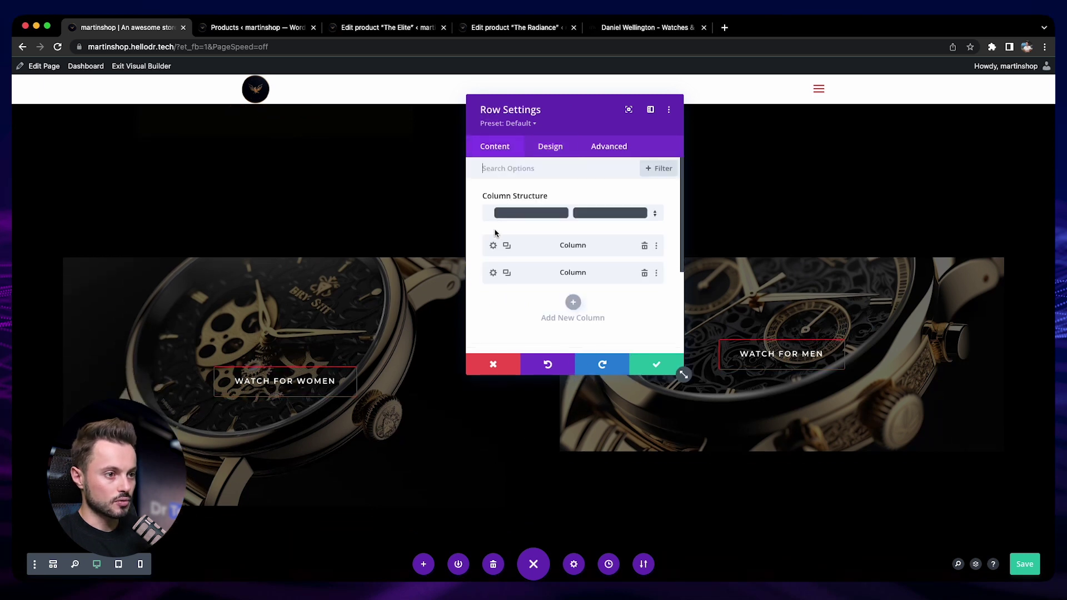
{"action": "left_click", "coordinate": [493, 272]}
{"action": "left_click", "coordinate": [500, 364]}
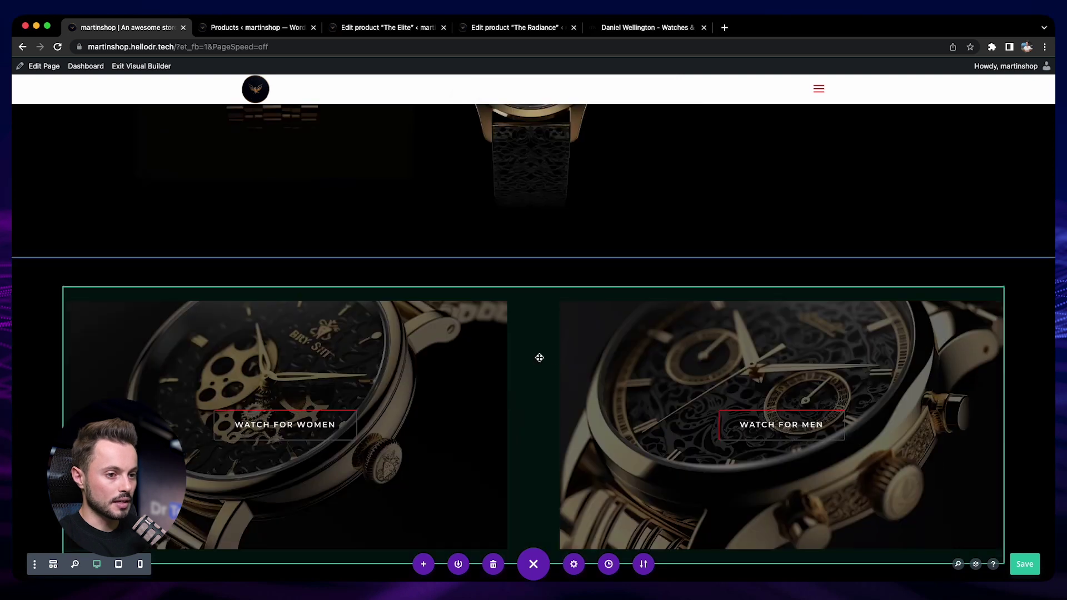
{"action": "scroll", "coordinate": [542, 361], "scroll_direction": "down", "scroll_amount": 1}
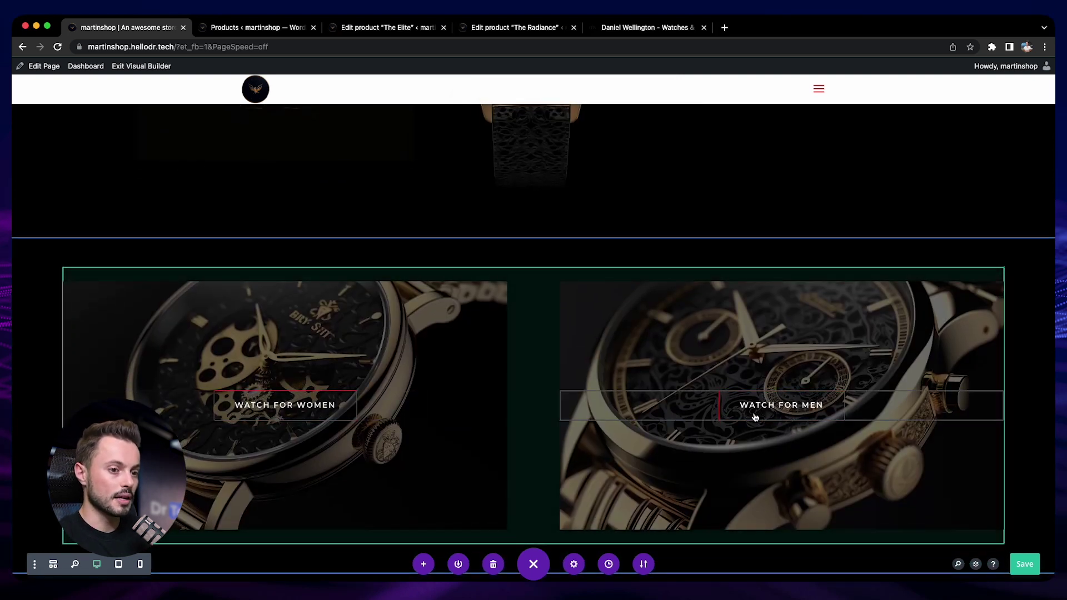
{"action": "key", "text": "super+s"}
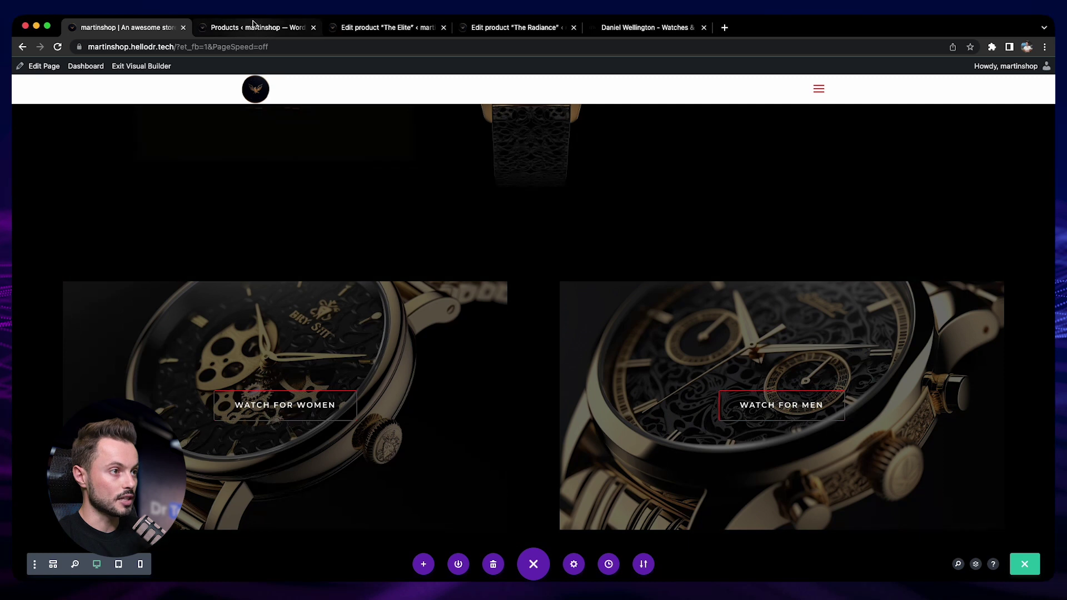
- Go to the store's product categories and open the Watches Men and Watches Women category pages in new tabs
{"action": "left_click", "coordinate": [253, 26]}
{"action": "left_click", "coordinate": [61, 206]}
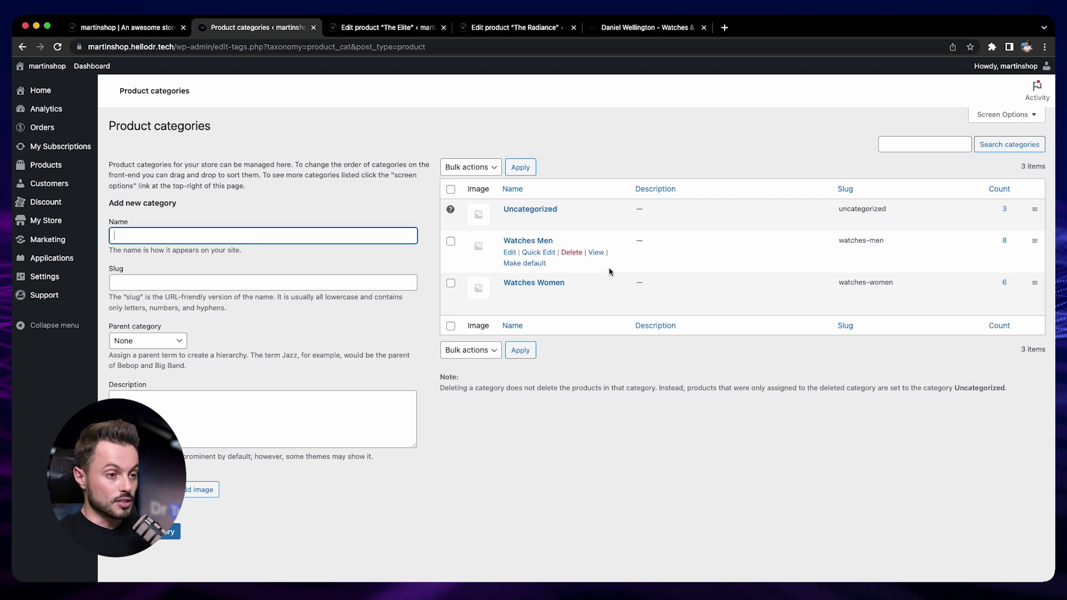
{"action": "right_click", "coordinate": [592, 252]}
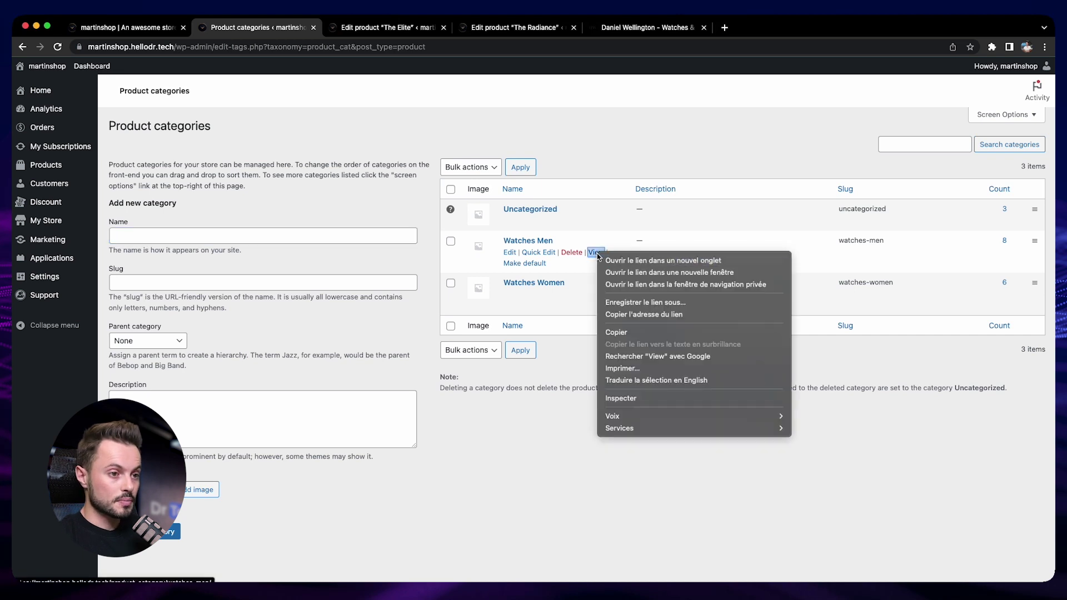
{"action": "left_click", "coordinate": [639, 260]}
{"action": "right_click", "coordinate": [596, 296]}
{"action": "left_click", "coordinate": [607, 303]}
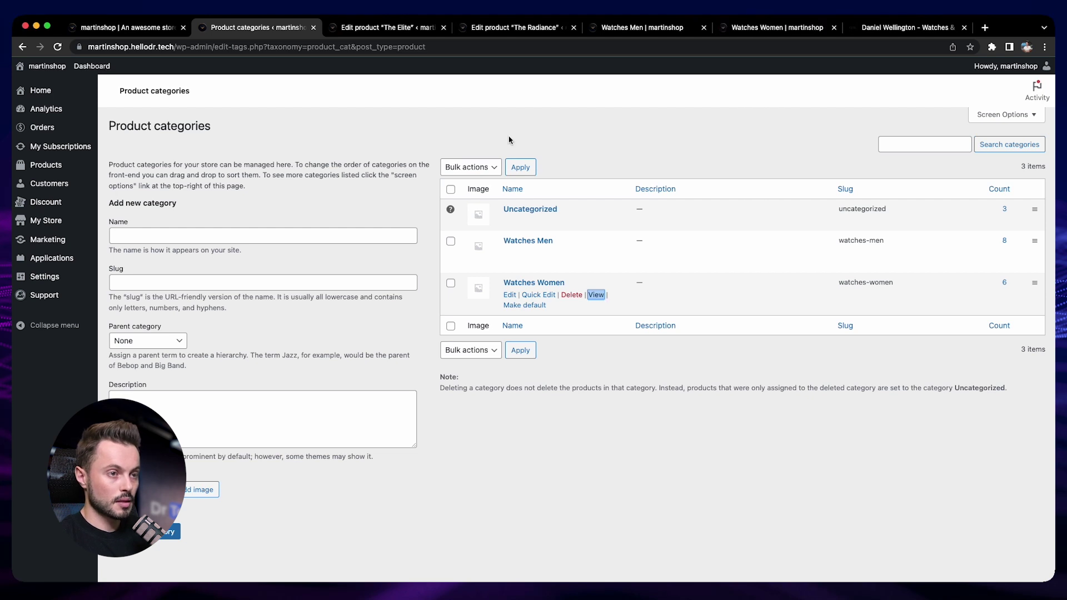
- Copy the Watches Men category page's address and set it as the link URL of the homepage's Watch For Men button
{"action": "left_click", "coordinate": [649, 28]}
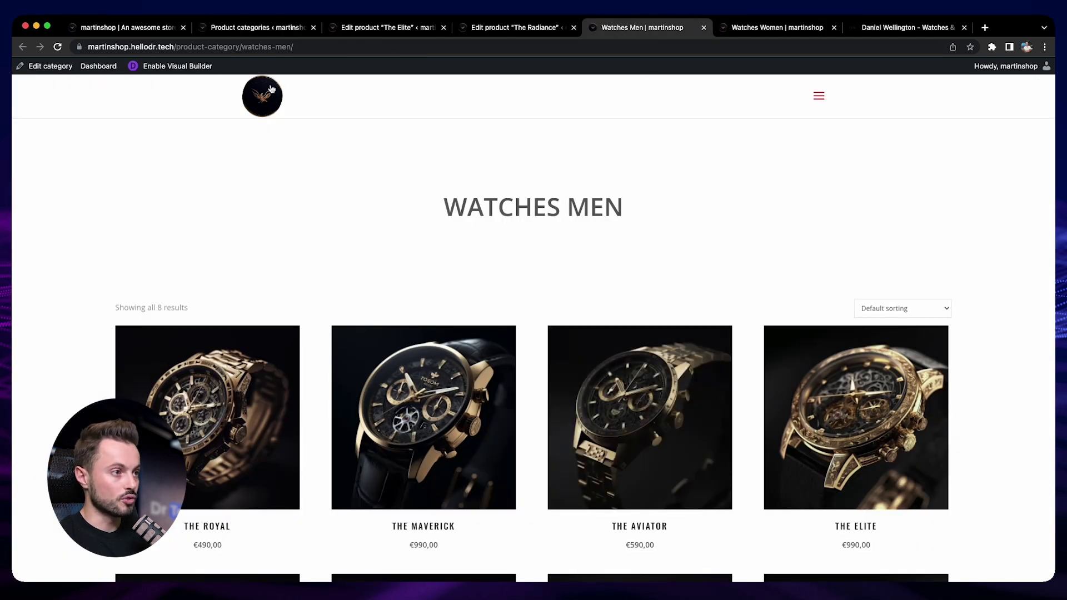
{"action": "left_click", "coordinate": [265, 47]}
{"action": "key", "text": "ctrl+c"}
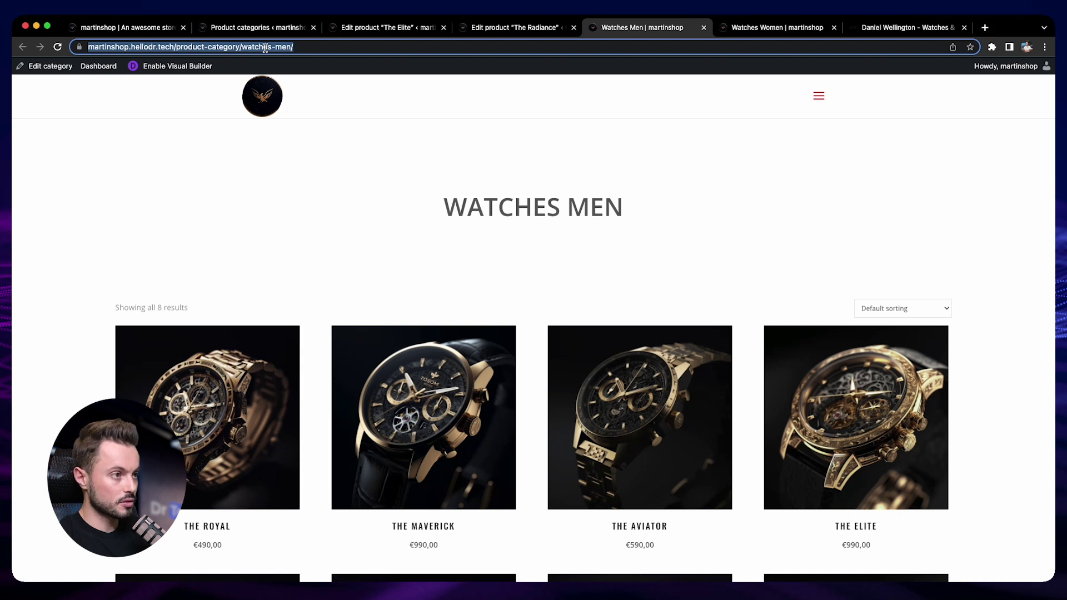
{"action": "left_click", "coordinate": [153, 29]}
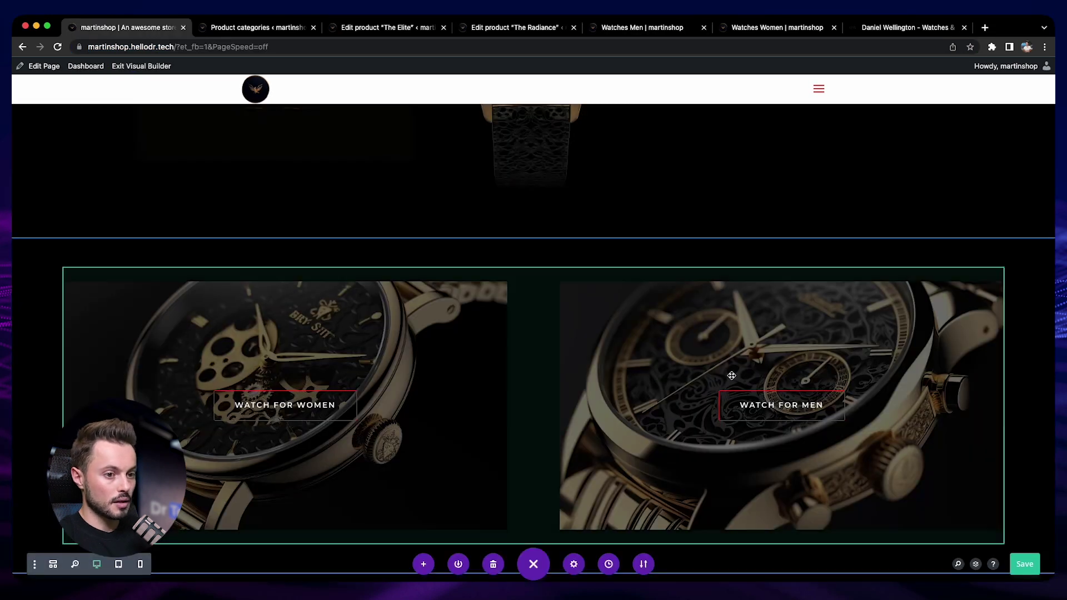
{"action": "left_click", "coordinate": [751, 395]}
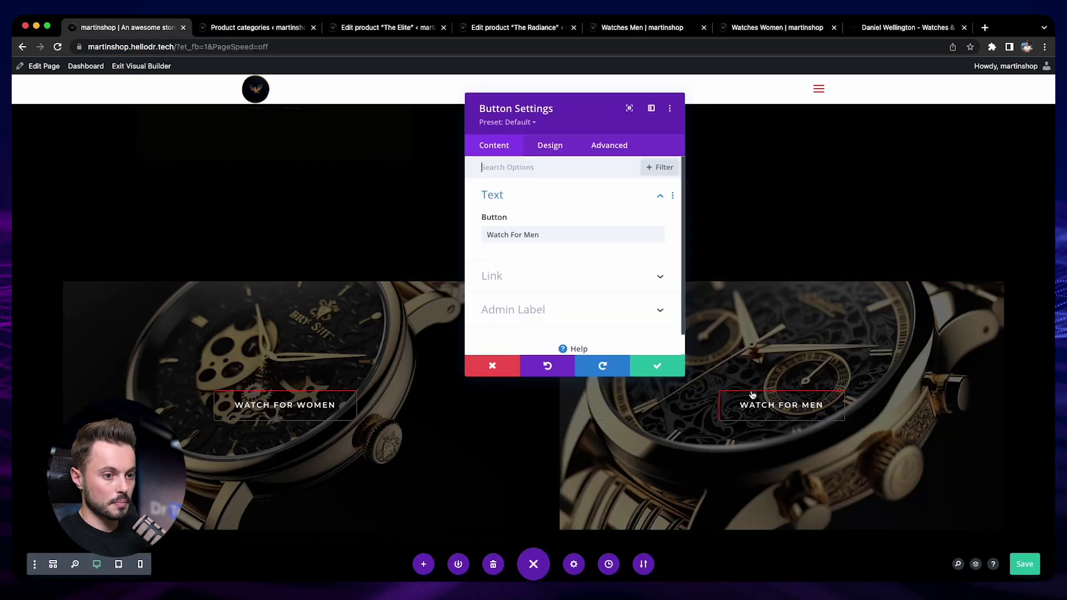
{"action": "left_click", "coordinate": [514, 287]}
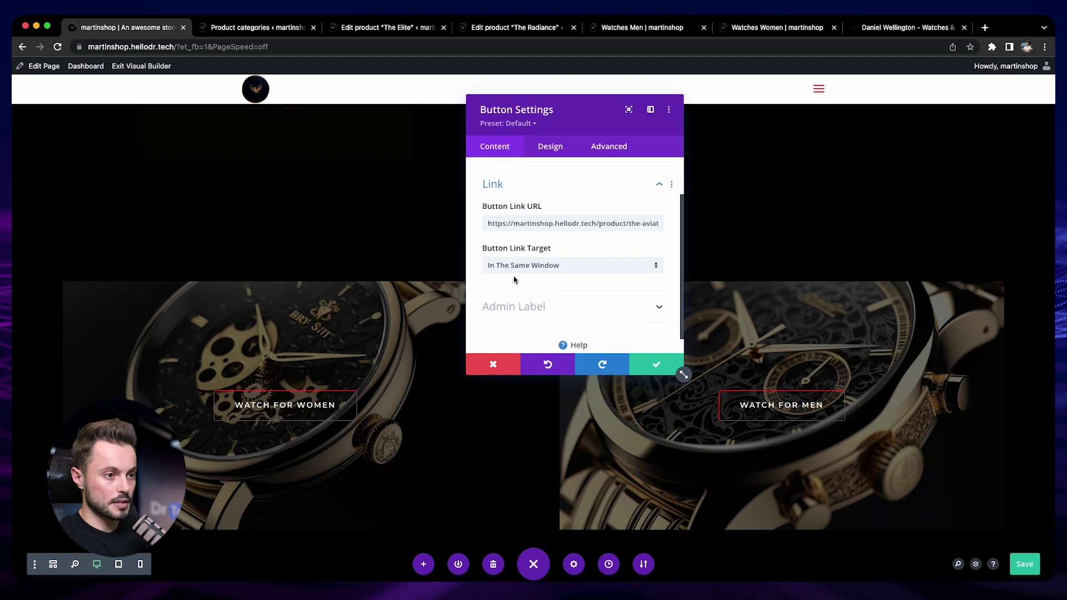
{"action": "left_click", "coordinate": [517, 212]}
{"action": "key", "text": "ctrl+a"}
{"action": "key", "text": "ctrl+v"}
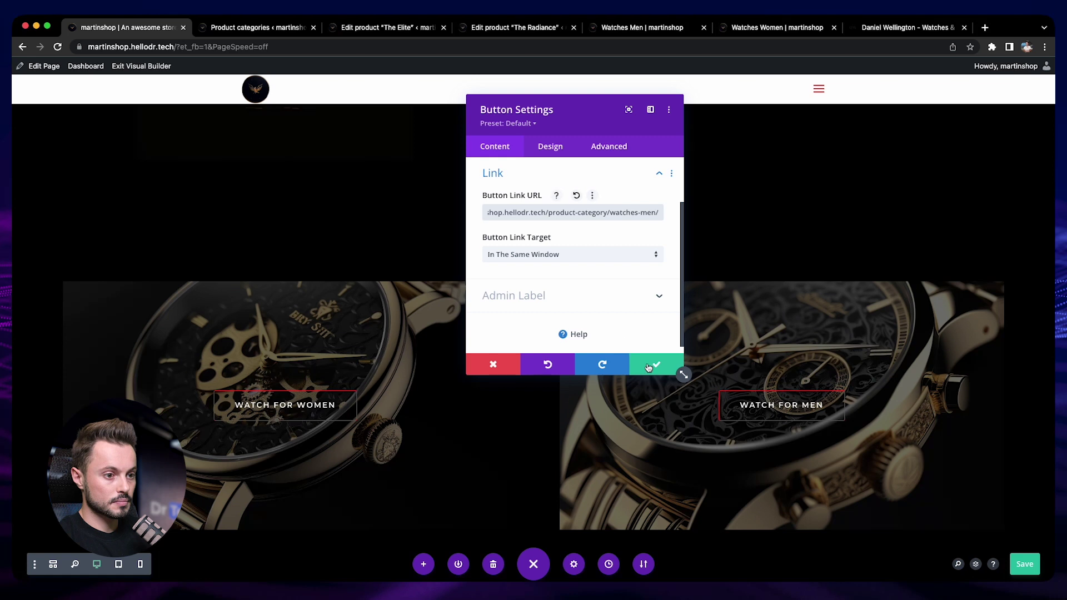
- Accept the Watch For Men button's settings and copy the address of the Watches Women category page
{"action": "left_click", "coordinate": [649, 368]}
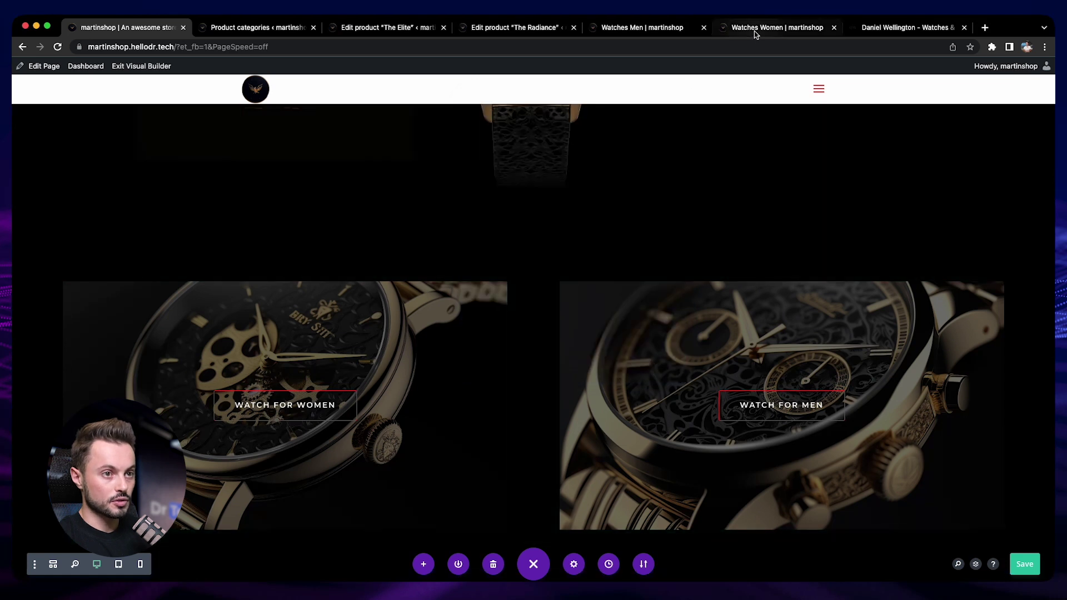
{"action": "left_click", "coordinate": [755, 28]}
{"action": "left_click", "coordinate": [754, 47]}
{"action": "key", "text": "ctrl+c"}
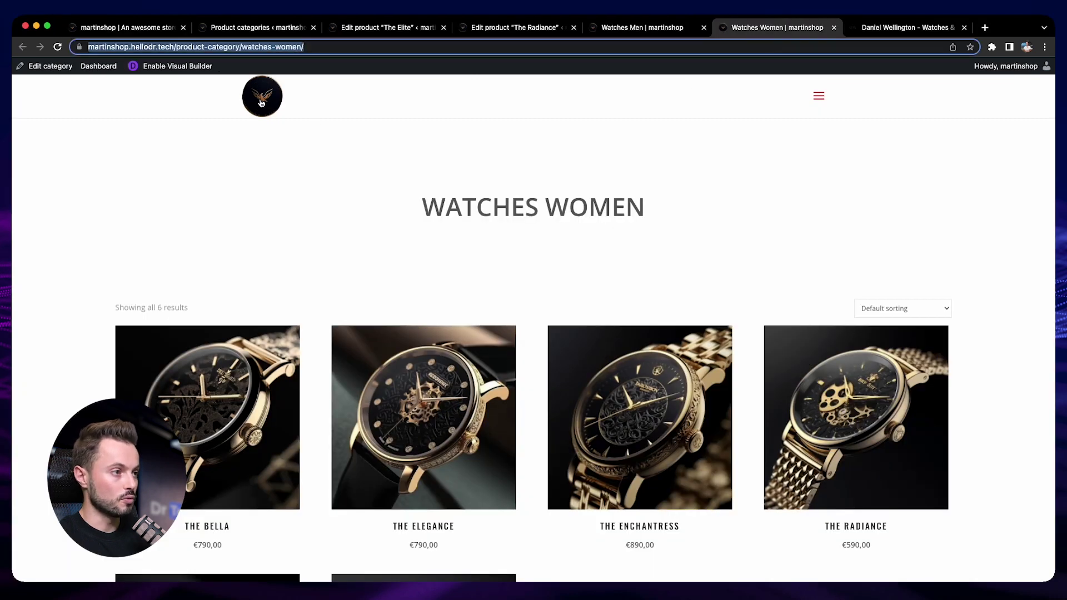
- Set the Watch For Women button's link URL to the copied Watches Women category address and save the page
{"action": "left_click", "coordinate": [158, 29]}
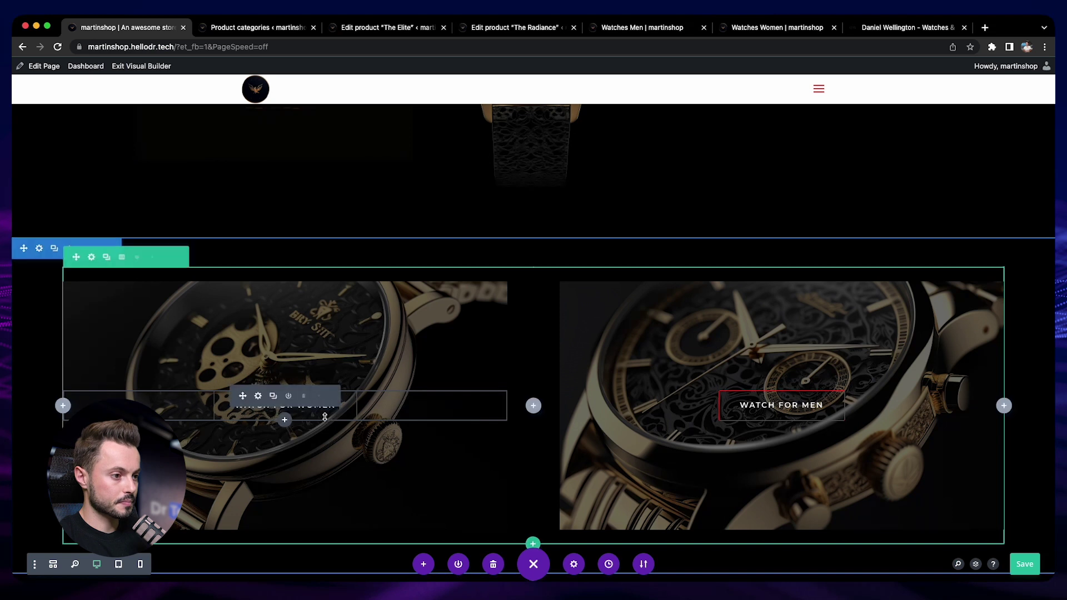
{"action": "left_click", "coordinate": [258, 395]}
{"action": "left_click", "coordinate": [562, 276]}
{"action": "double_click", "coordinate": [532, 212]}
{"action": "key", "text": "ctrl+a"}
{"action": "key", "text": "ctrl+v"}
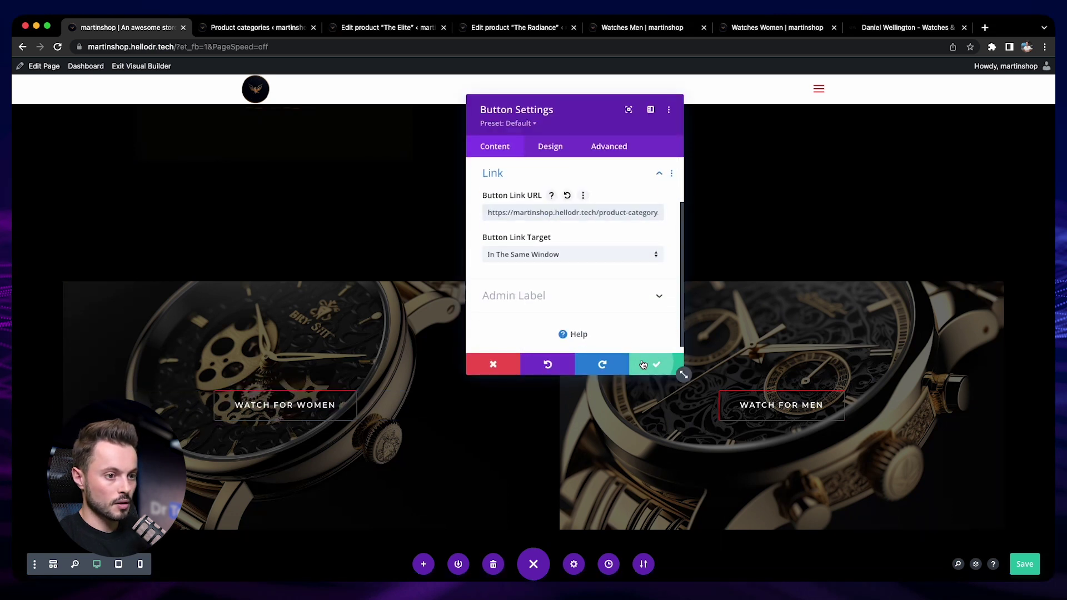
{"action": "left_click", "coordinate": [644, 364]}
{"action": "scroll", "coordinate": [541, 473], "scroll_direction": "down", "scroll_amount": 1}
{"action": "scroll", "coordinate": [542, 473], "scroll_direction": "down", "scroll_amount": 1}
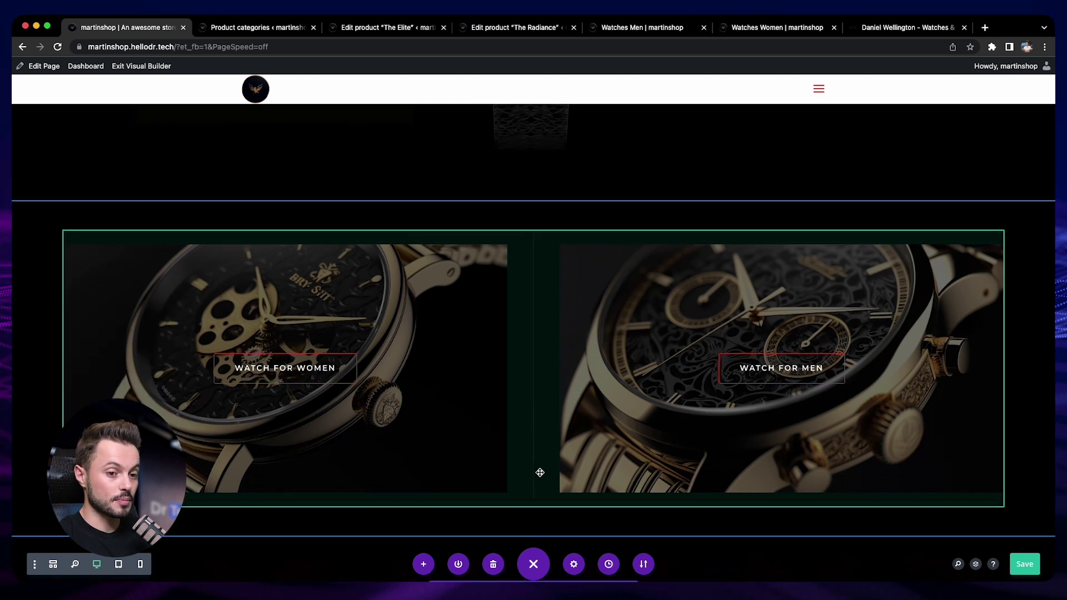
{"action": "left_click", "coordinate": [1028, 563]}
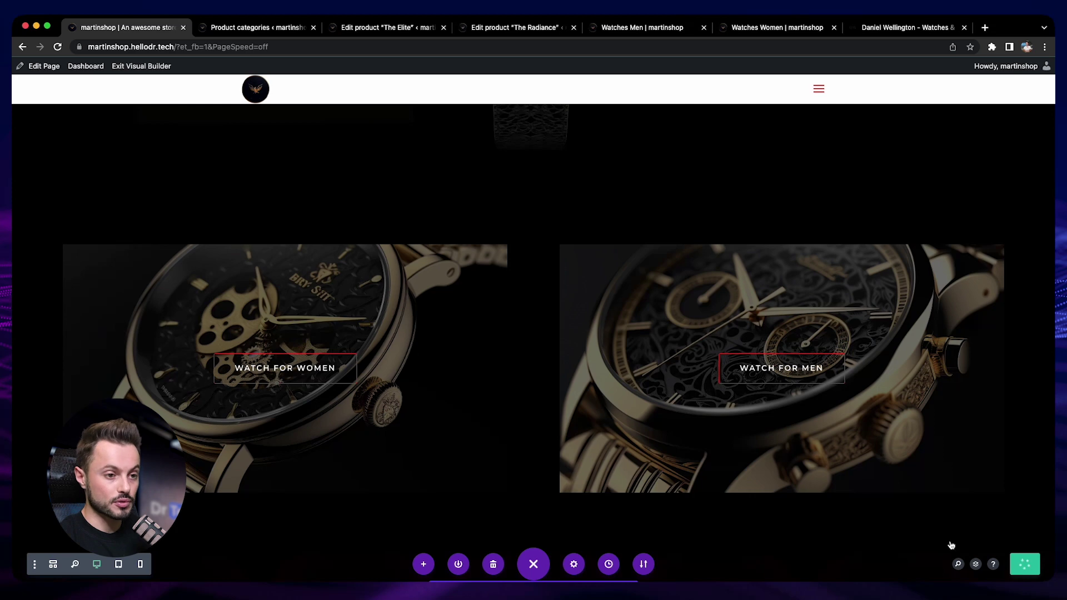
- Open the live homepage outside the Visual Builder in a new tab
{"action": "scroll", "coordinate": [543, 395], "scroll_direction": "up", "scroll_amount": 10}
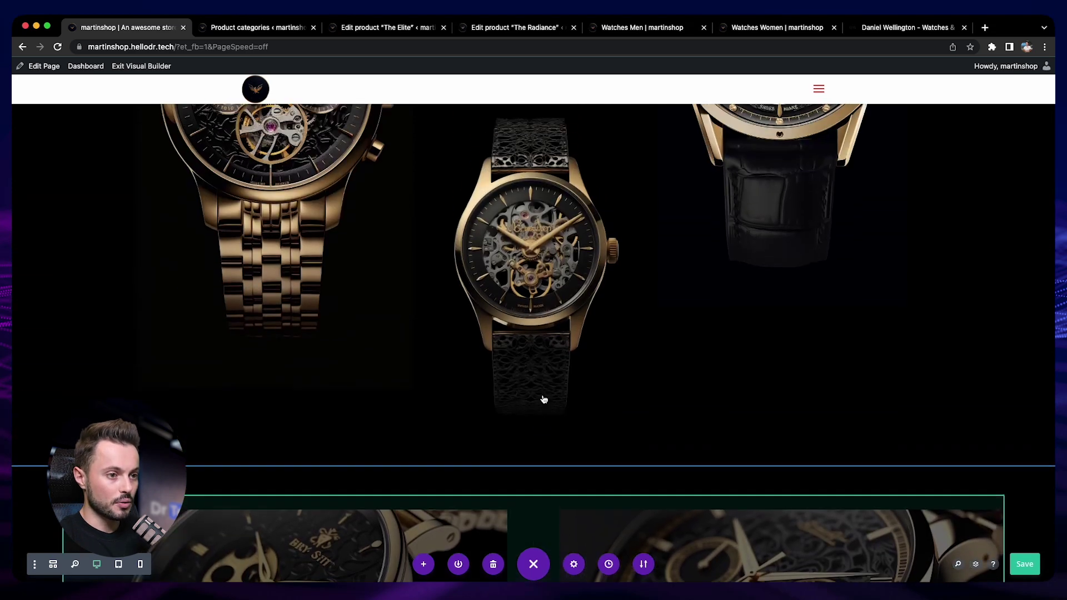
{"action": "scroll", "coordinate": [542, 395], "scroll_direction": "down", "scroll_amount": 10}
{"action": "scroll", "coordinate": [543, 396], "scroll_direction": "up", "scroll_amount": 15}
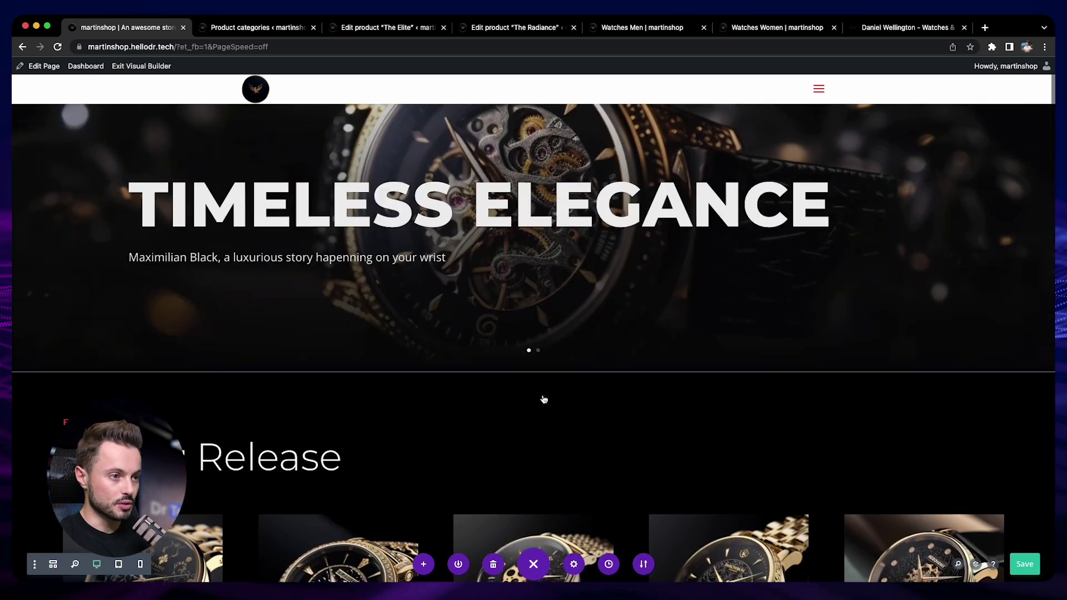
{"action": "scroll", "coordinate": [785, 340], "scroll_direction": "down", "scroll_amount": 10}
{"action": "scroll", "coordinate": [785, 340], "scroll_direction": "up", "scroll_amount": 10}
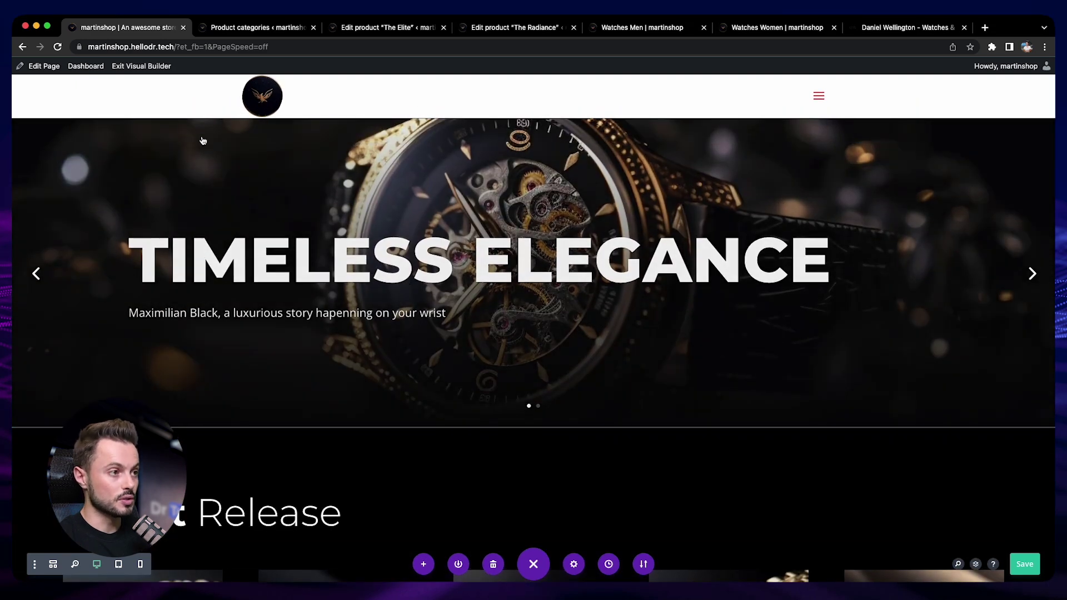
{"action": "right_click", "coordinate": [154, 68]}
{"action": "left_click", "coordinate": [169, 73]}
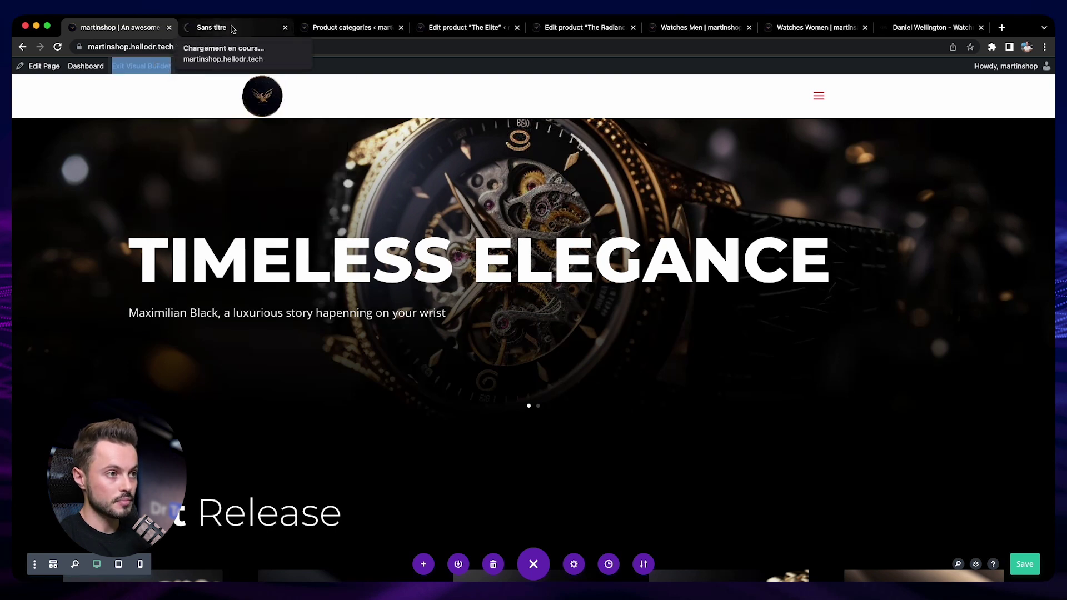
- Close the Product categories, product editing, Watches Men and Watches Women tabs
{"action": "left_click", "coordinate": [406, 28]}
{"action": "left_click", "coordinate": [400, 28]}
{"action": "left_click", "coordinate": [400, 27]}
{"action": "left_click", "coordinate": [401, 28]}
{"action": "left_click", "coordinate": [400, 27]}
{"action": "left_click", "coordinate": [401, 27]}
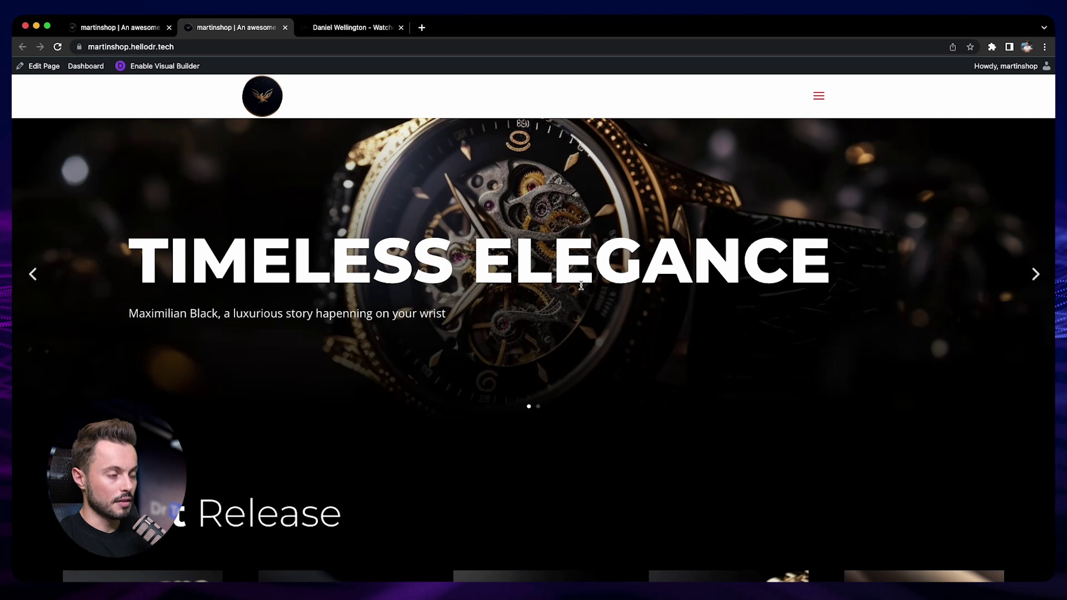
- Review the live homepage's sections from the hero slider down to the category tiles
{"action": "scroll", "coordinate": [578, 286], "scroll_direction": "down", "scroll_amount": 2}
{"action": "scroll", "coordinate": [578, 286], "scroll_direction": "down", "scroll_amount": 7}
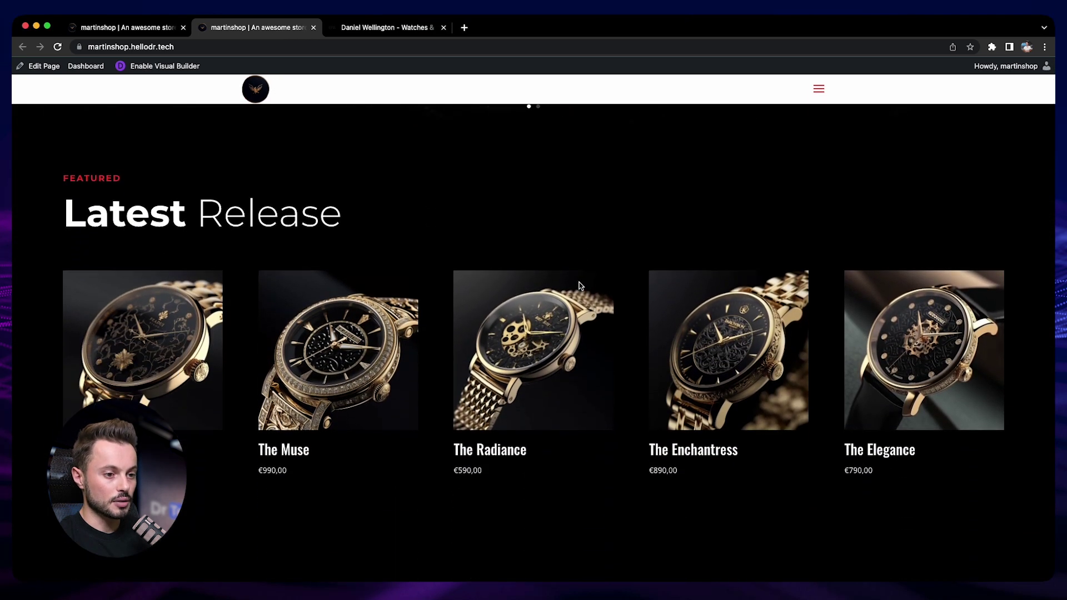
{"action": "scroll", "coordinate": [682, 326], "scroll_direction": "down", "scroll_amount": 12}
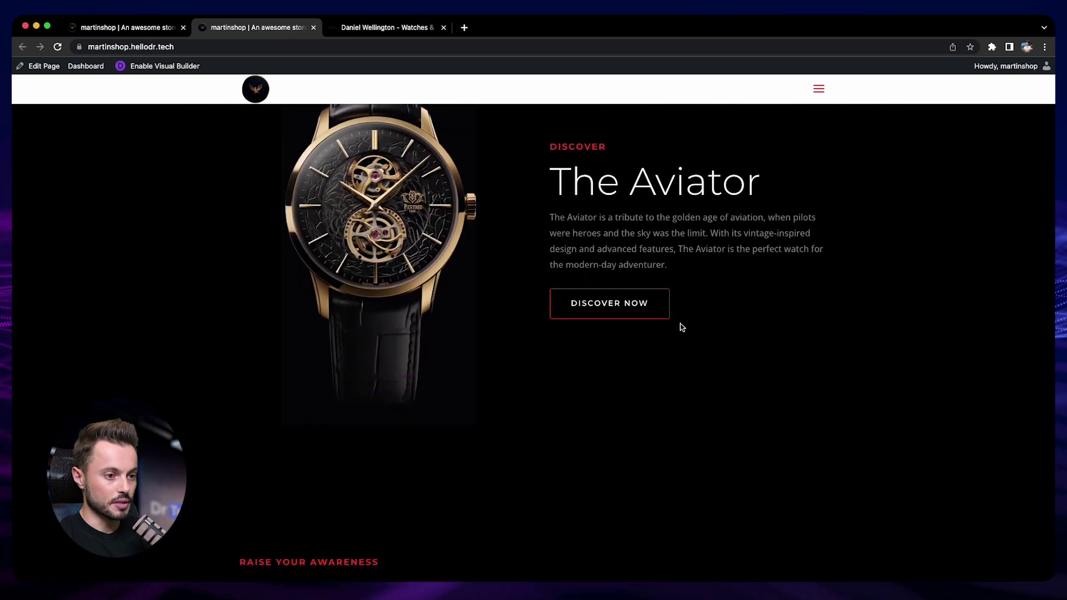
{"action": "scroll", "coordinate": [680, 323], "scroll_direction": "down", "scroll_amount": 10}
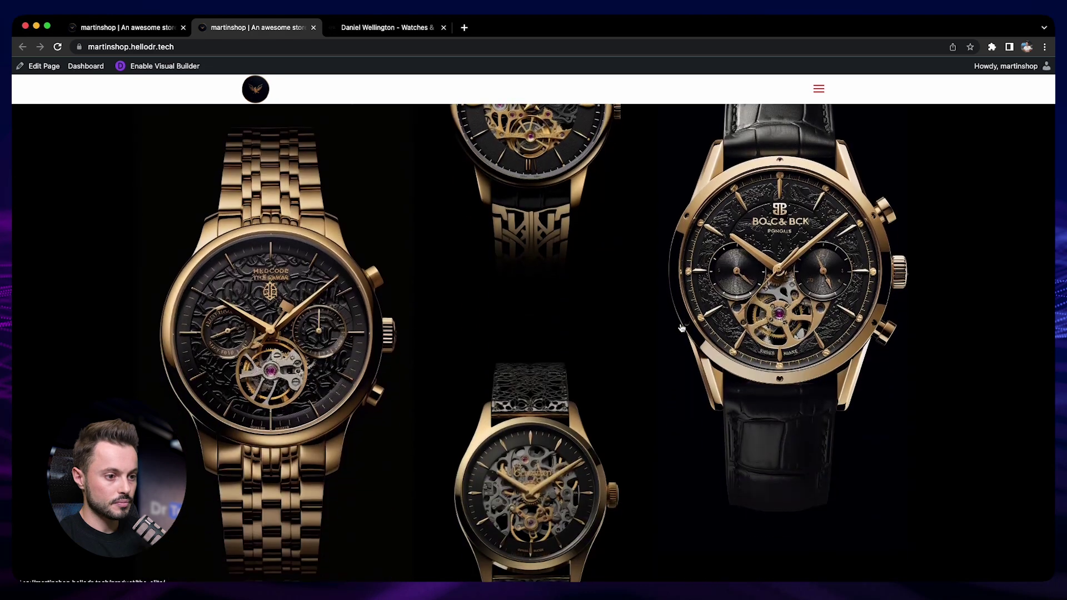
{"action": "scroll", "coordinate": [682, 327], "scroll_direction": "down", "scroll_amount": 2}
{"action": "scroll", "coordinate": [682, 327], "scroll_direction": "up", "scroll_amount": 12}
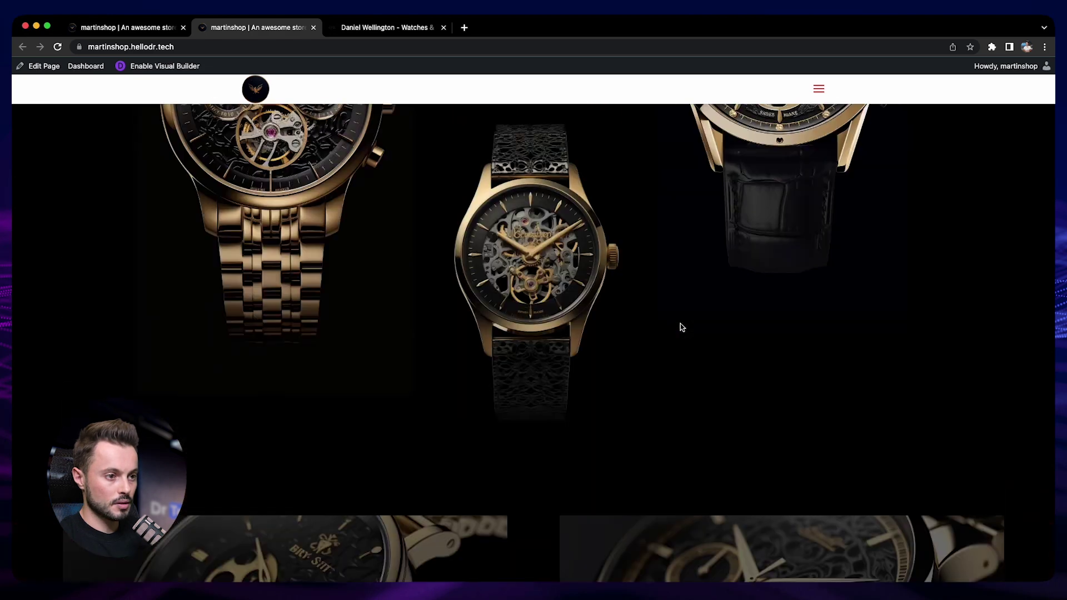
{"action": "scroll", "coordinate": [681, 327], "scroll_direction": "up", "scroll_amount": 15}
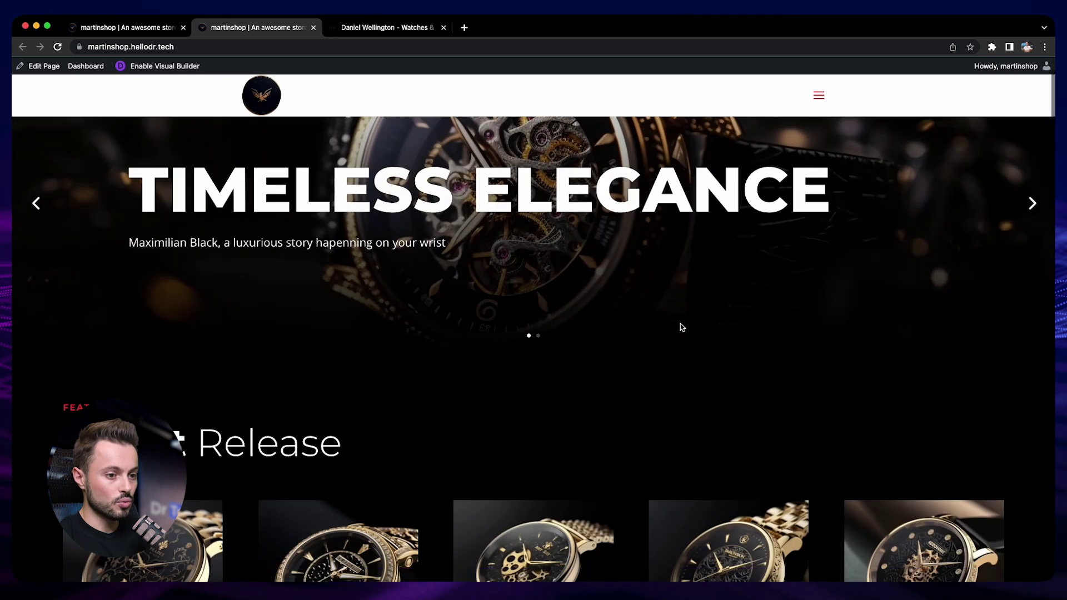
{"action": "scroll", "coordinate": [680, 323], "scroll_direction": "down", "scroll_amount": 5}
{"action": "scroll", "coordinate": [591, 350], "scroll_direction": "down", "scroll_amount": 3}
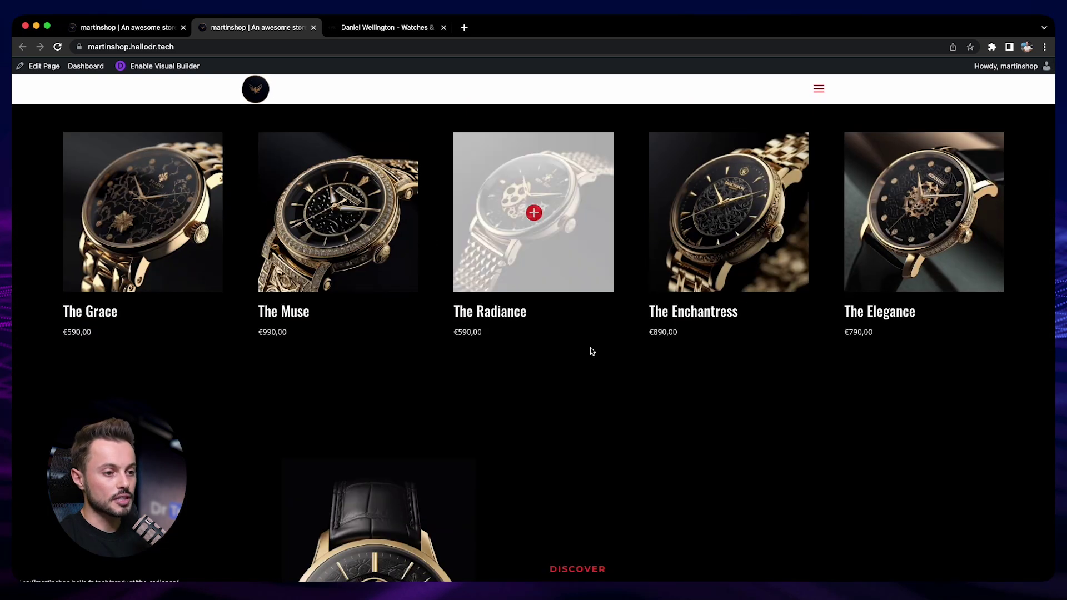
- Check the Daniel Wellington site's community gallery for reference and re-examine the live homepage's Best Sellers, Aviator and Latest Release sections
{"action": "left_click", "coordinate": [374, 29]}
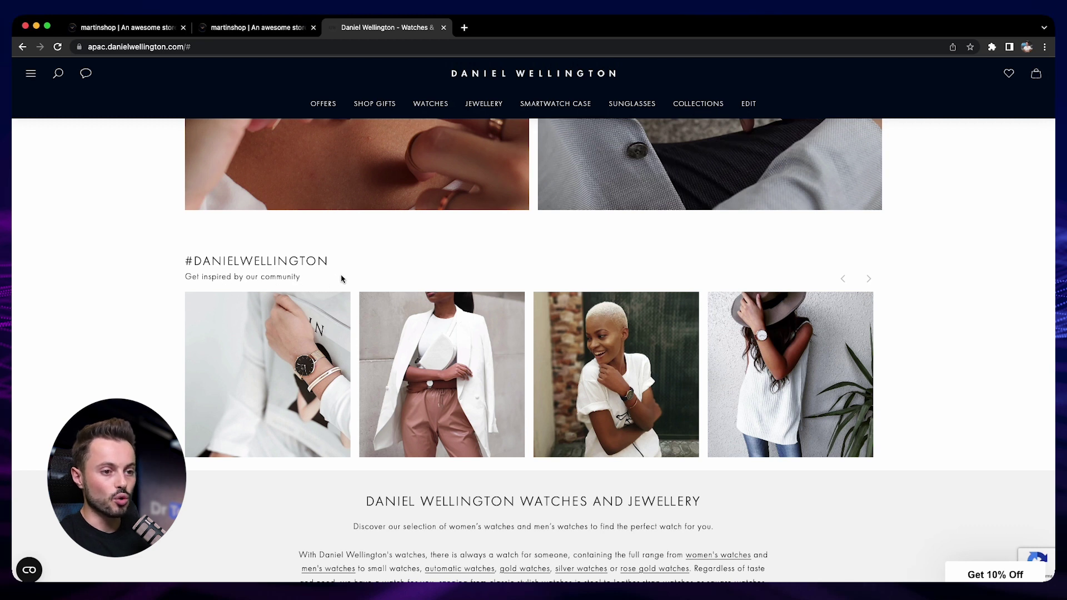
{"action": "left_click", "coordinate": [255, 27]}
{"action": "scroll", "coordinate": [143, 372], "scroll_direction": "down", "scroll_amount": 8}
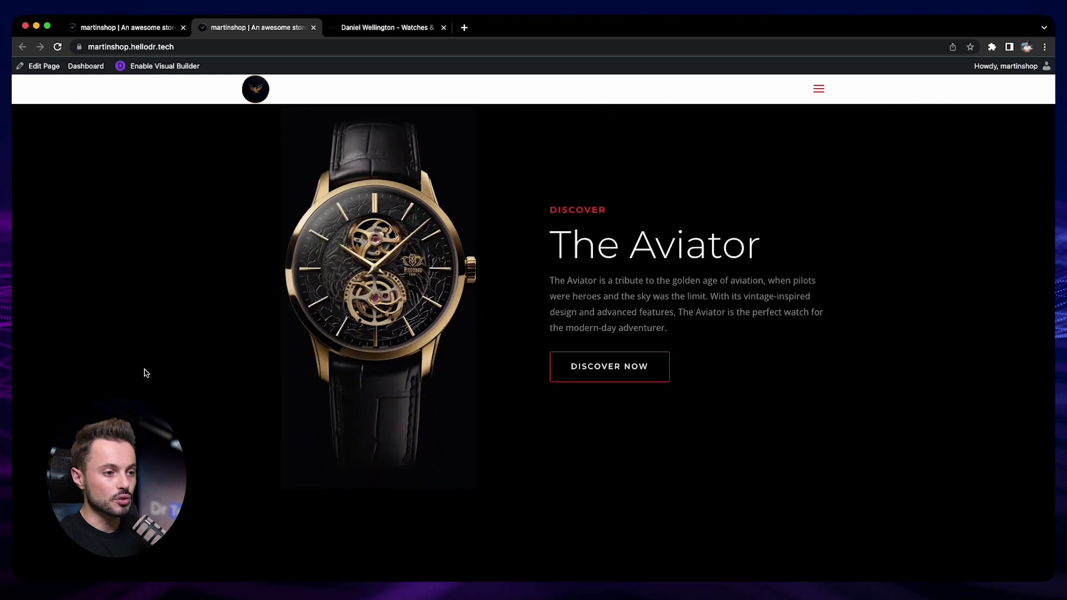
{"action": "scroll", "coordinate": [143, 371], "scroll_direction": "down", "scroll_amount": 2}
{"action": "scroll", "coordinate": [135, 361], "scroll_direction": "down", "scroll_amount": 6}
{"action": "scroll", "coordinate": [132, 364], "scroll_direction": "down", "scroll_amount": 2}
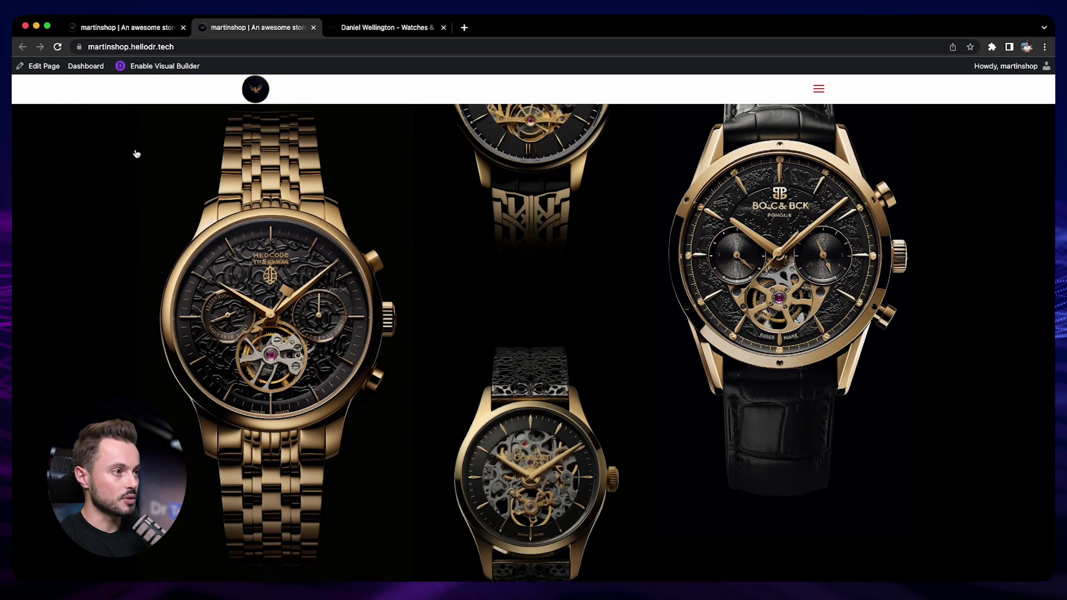
{"action": "scroll", "coordinate": [111, 347], "scroll_direction": "down", "scroll_amount": 1}
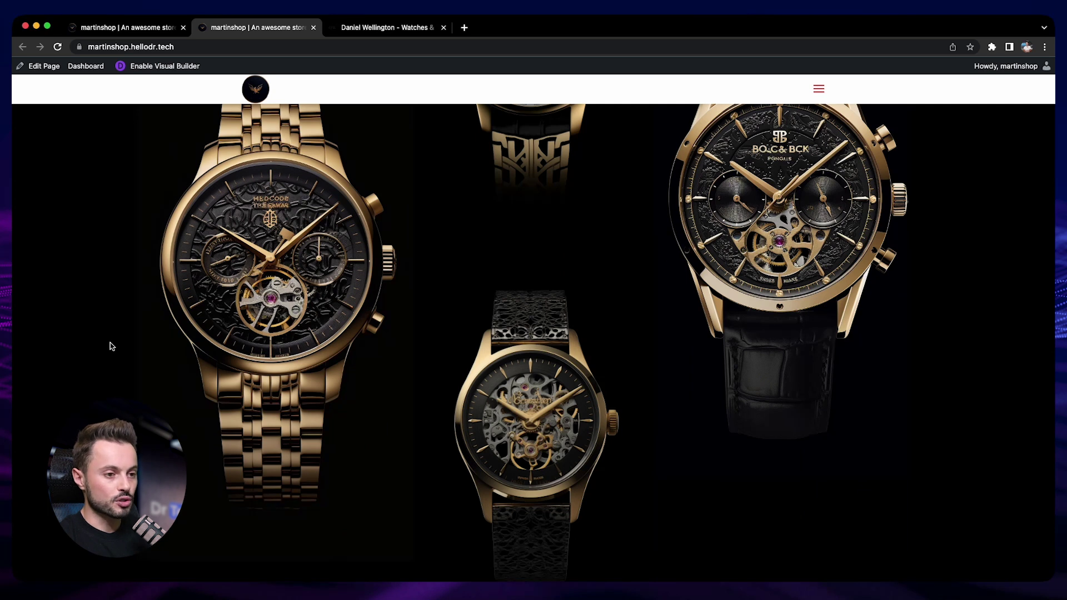
{"action": "scroll", "coordinate": [111, 346], "scroll_direction": "up", "scroll_amount": 5}
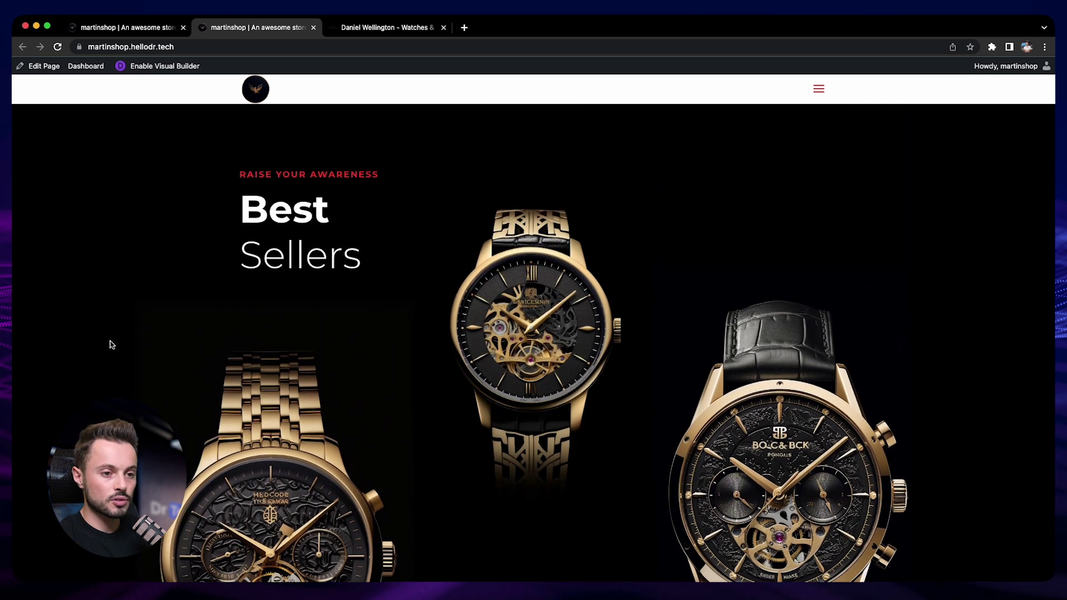
{"action": "scroll", "coordinate": [110, 343], "scroll_direction": "up", "scroll_amount": 6}
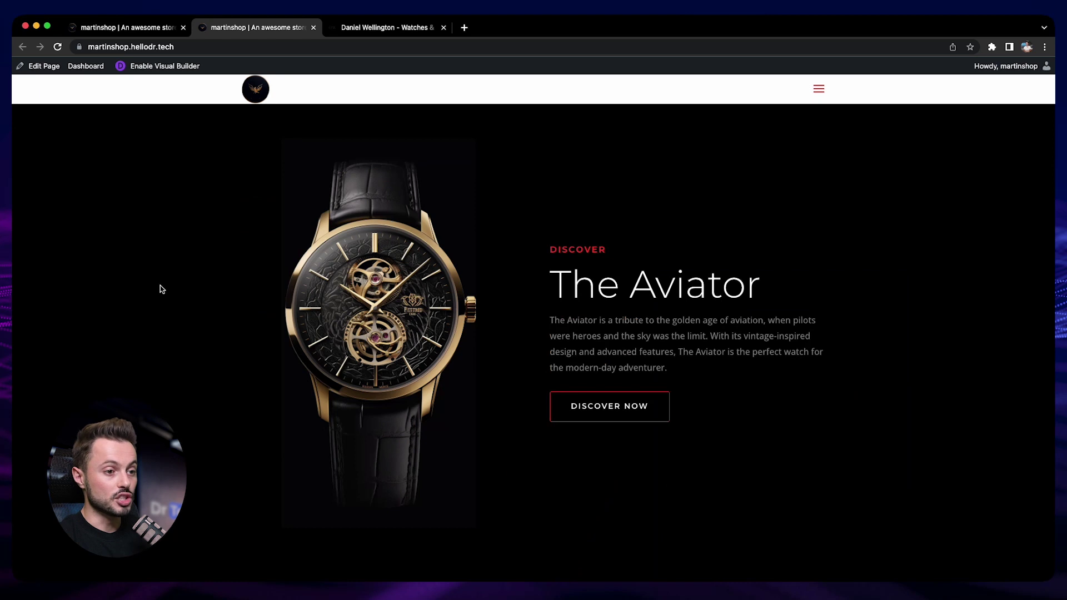
{"action": "scroll", "coordinate": [142, 239], "scroll_direction": "up", "scroll_amount": 6}
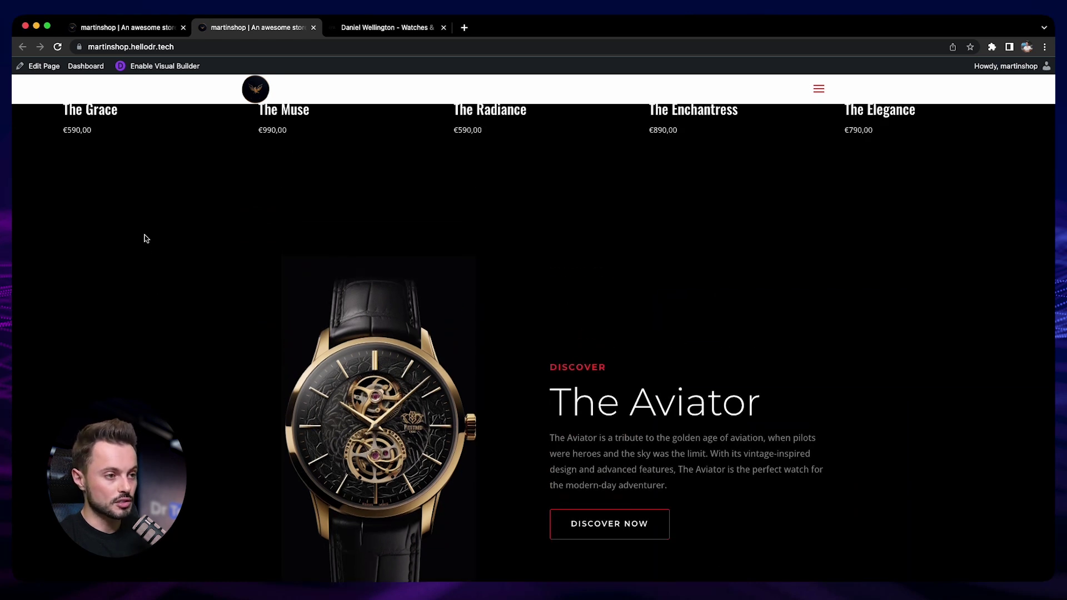
{"action": "scroll", "coordinate": [144, 238], "scroll_direction": "up", "scroll_amount": 2}
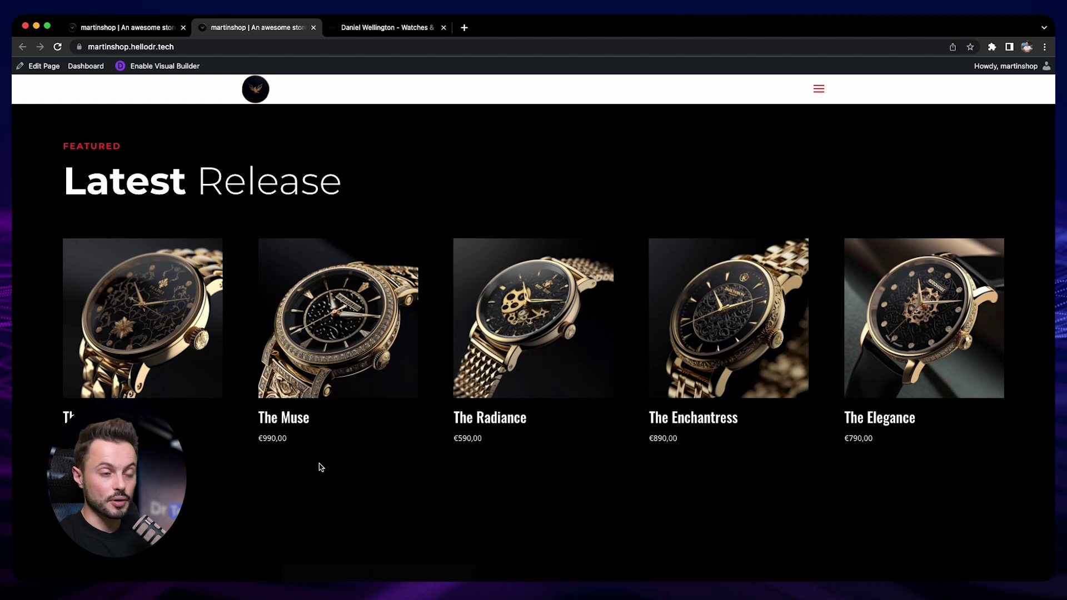
- Return to the Visual Builder and insert a regular section with a five-column row below the watch category tiles
{"action": "key", "text": "ctrl+shift+Tab"}
{"action": "scroll", "coordinate": [440, 369], "scroll_direction": "down", "scroll_amount": 10}
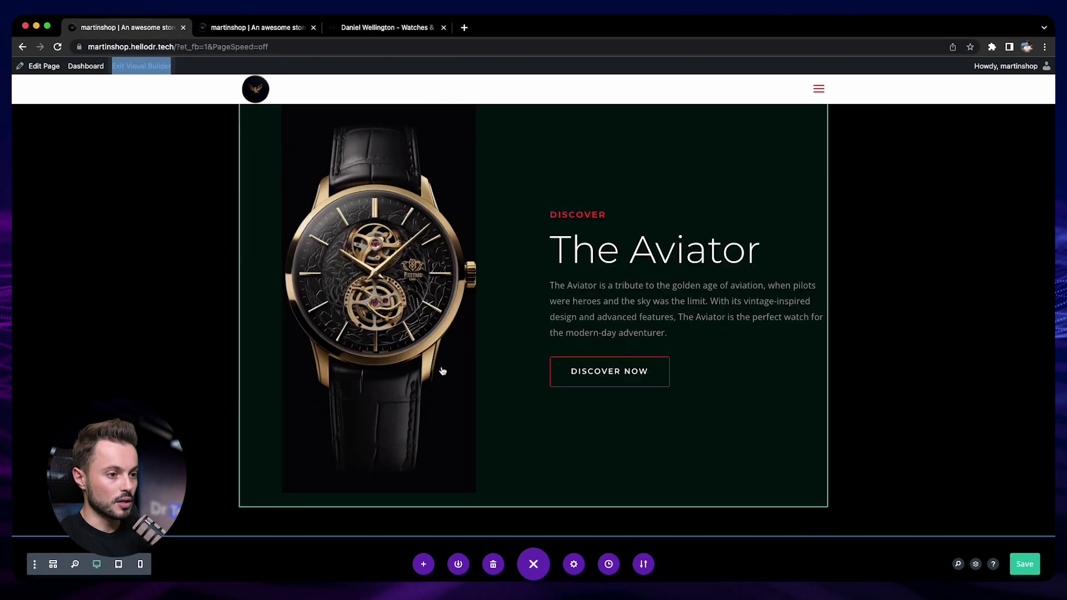
{"action": "scroll", "coordinate": [441, 371], "scroll_direction": "down", "scroll_amount": 10}
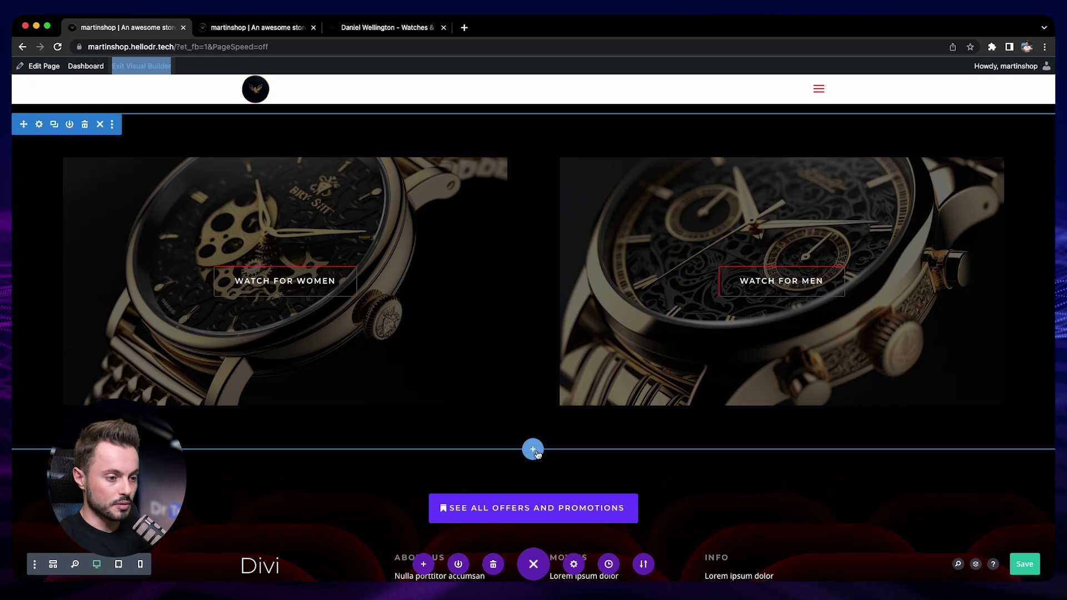
{"action": "left_click", "coordinate": [533, 449]}
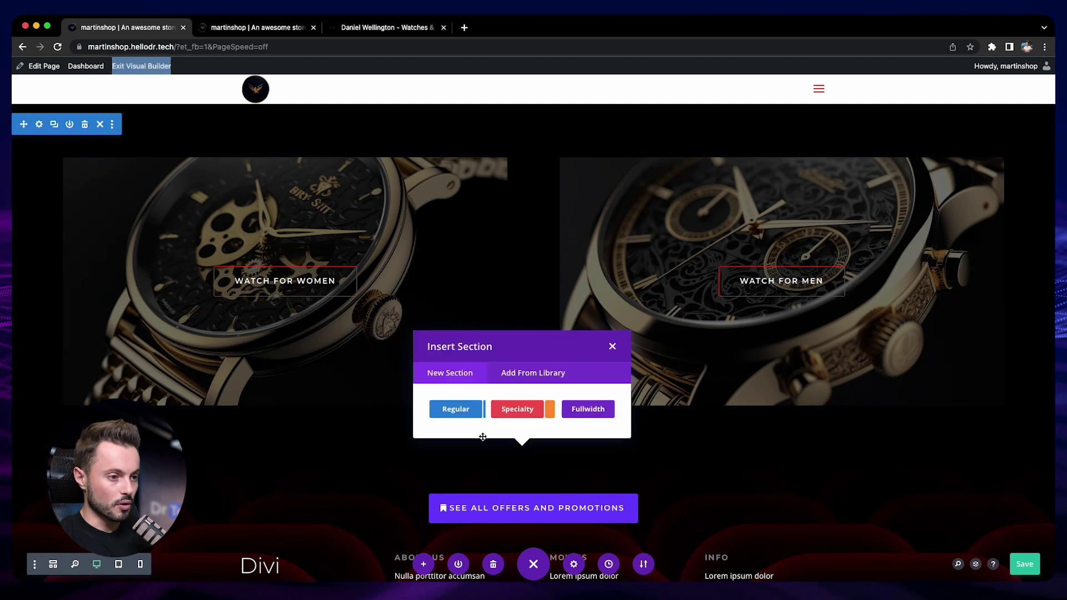
{"action": "left_click", "coordinate": [459, 417]}
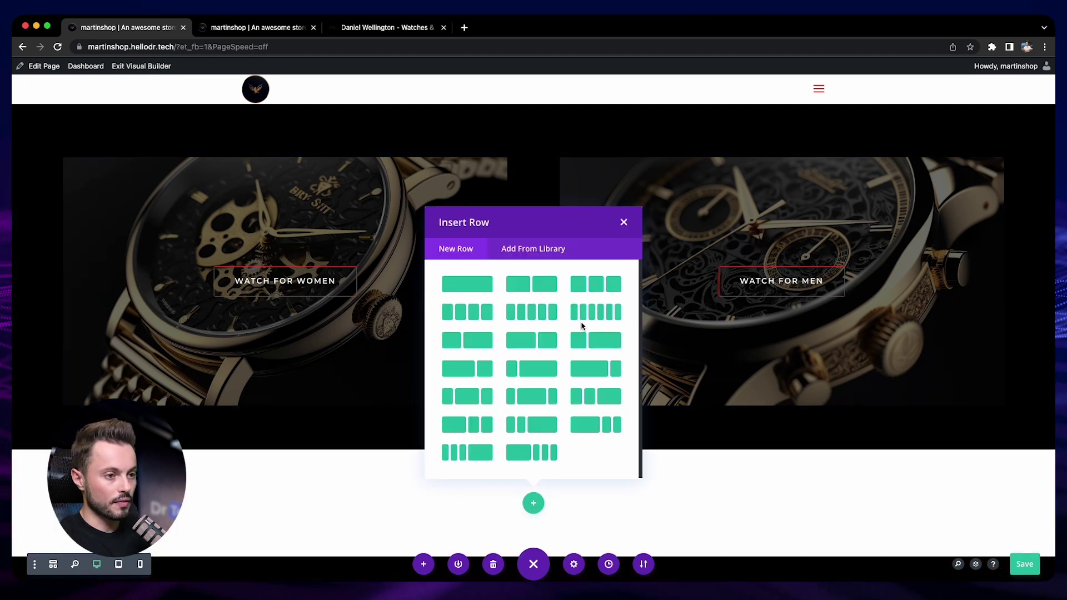
{"action": "left_click", "coordinate": [538, 322]}
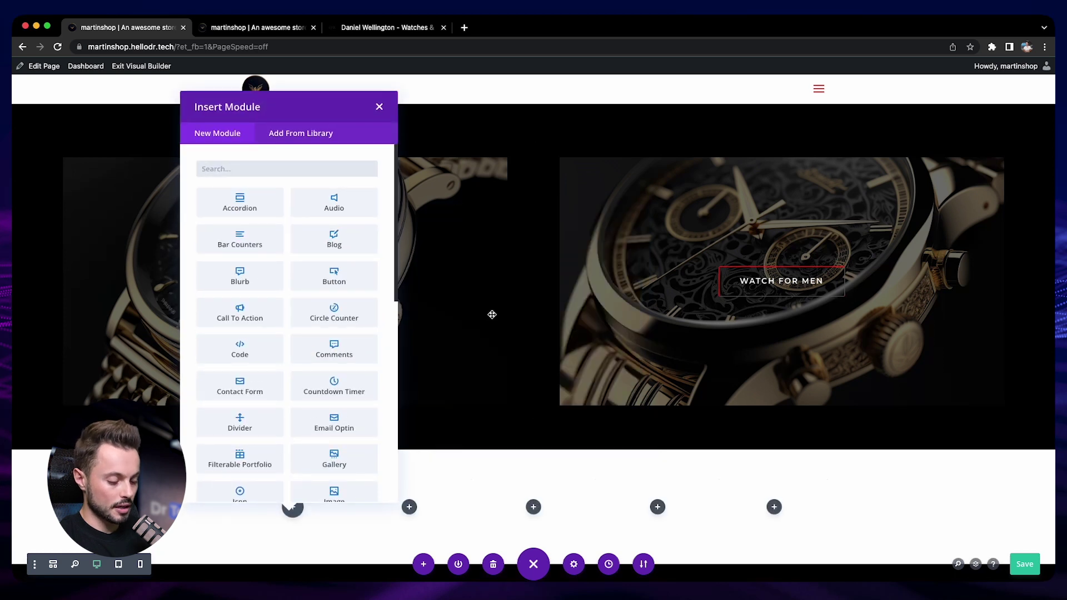
- Add an Image module to the new row's first column and set its image to watch-style-5.png
{"action": "type", "text": "image"}
{"action": "left_click", "coordinate": [238, 205]}
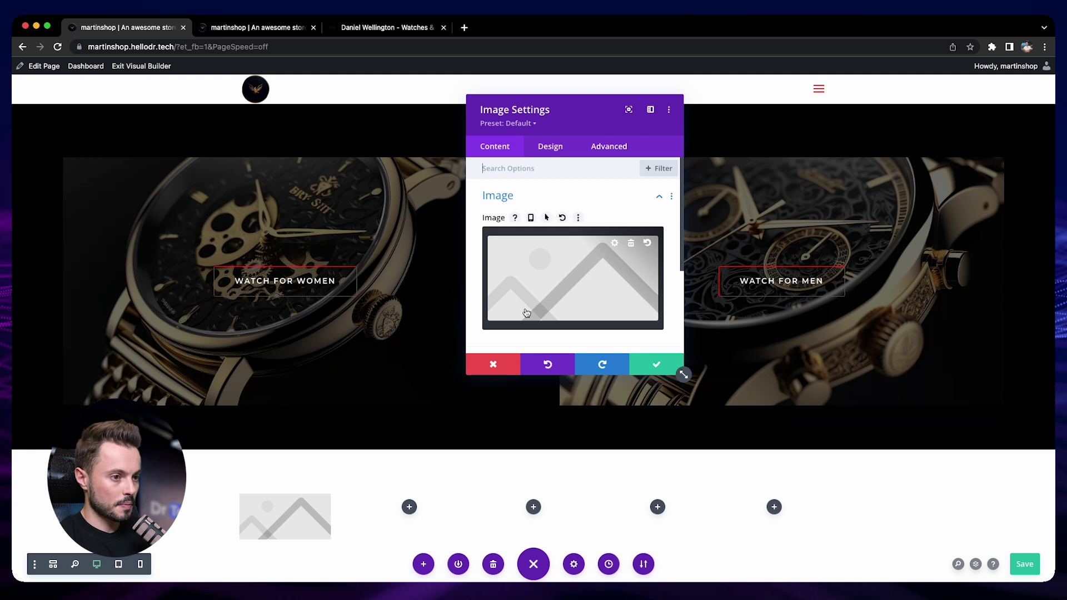
{"action": "left_click", "coordinate": [526, 313]}
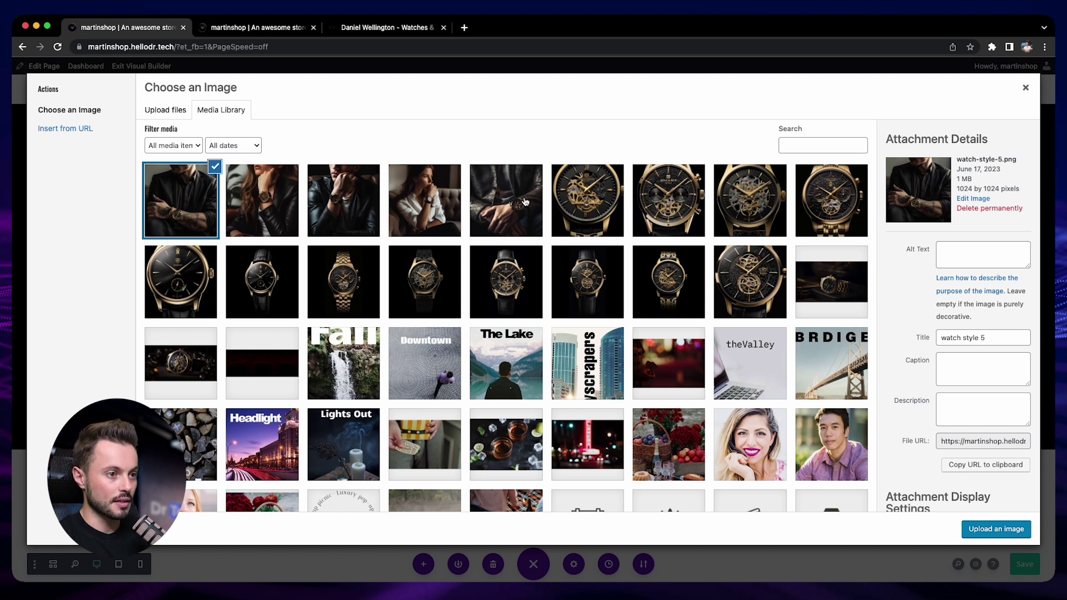
{"action": "left_click", "coordinate": [167, 201]}
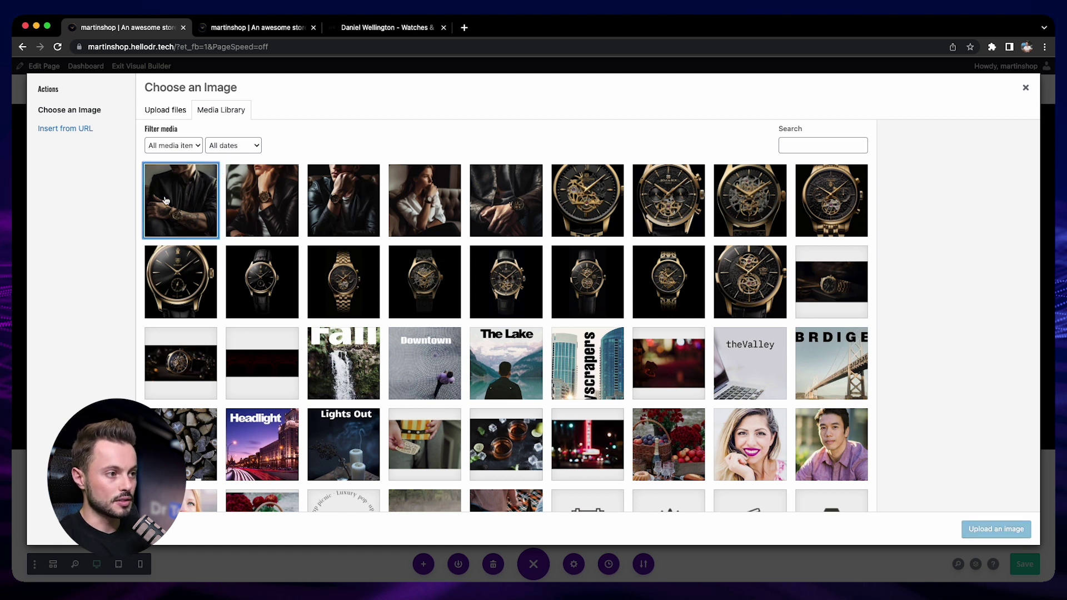
{"action": "left_click", "coordinate": [167, 201]}
{"action": "left_click", "coordinate": [999, 530]}
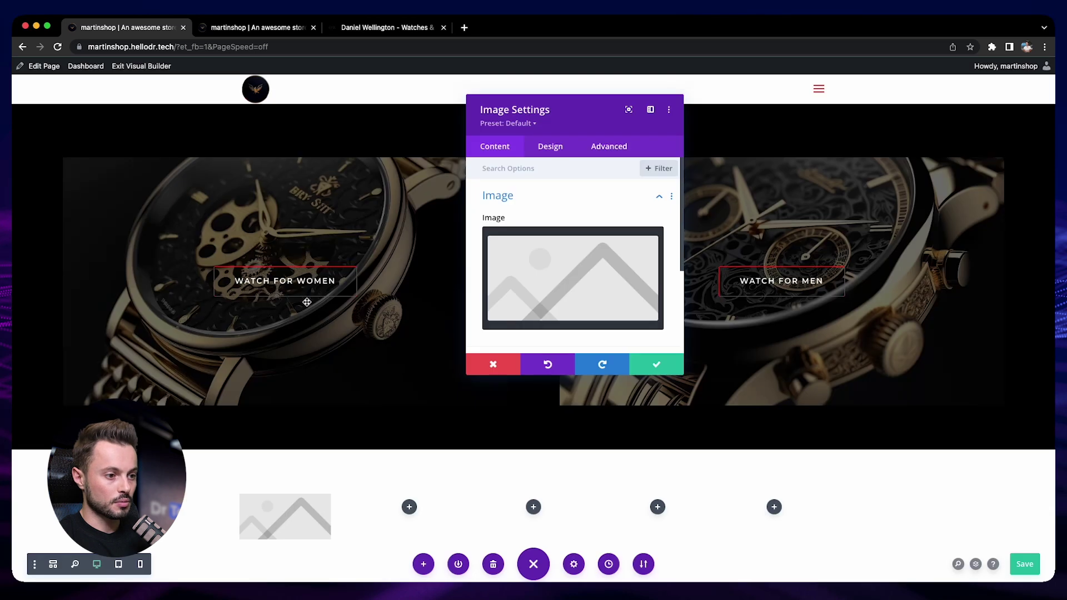
{"action": "scroll", "coordinate": [306, 302], "scroll_direction": "down", "scroll_amount": 2}
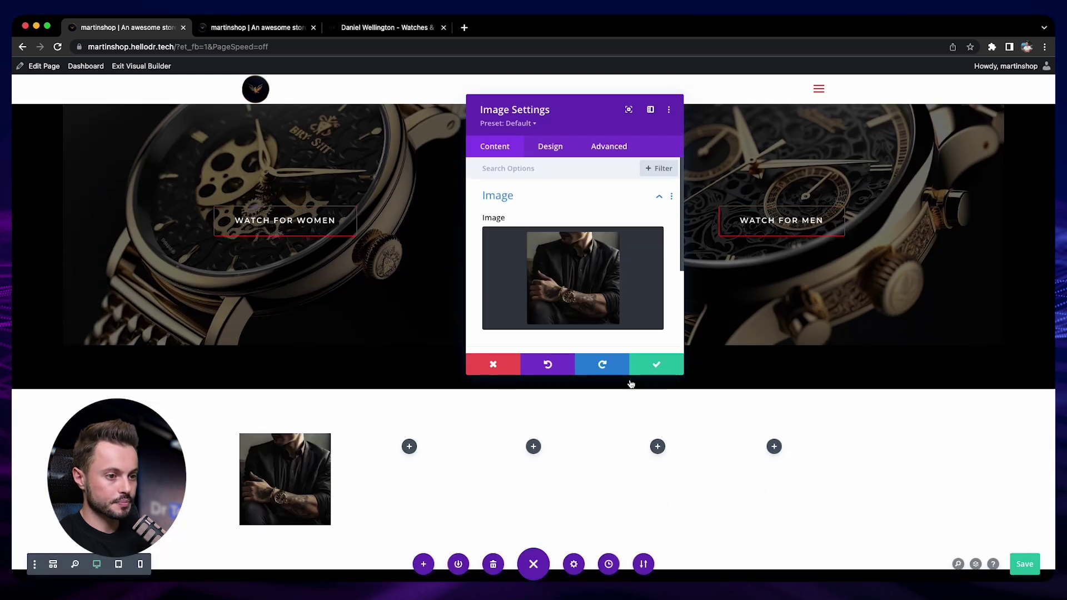
- Save the first image and fill the row's remaining four columns with Image modules showing the other watch-style photos
{"action": "left_click", "coordinate": [656, 364]}
{"action": "left_click", "coordinate": [409, 447]}
{"action": "type", "text": "image"}
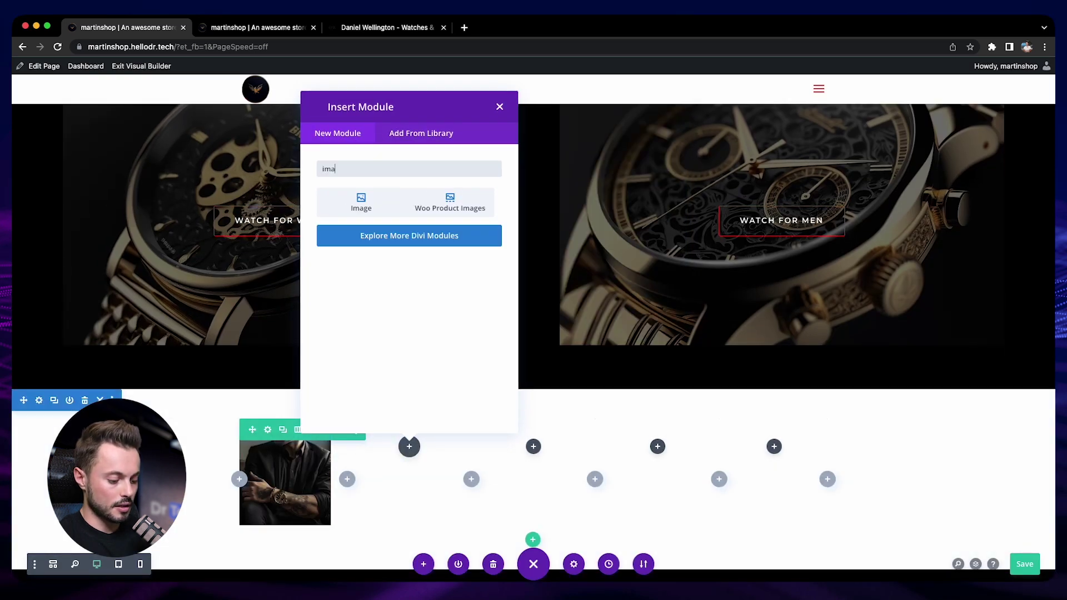
{"action": "left_click", "coordinate": [361, 202]}
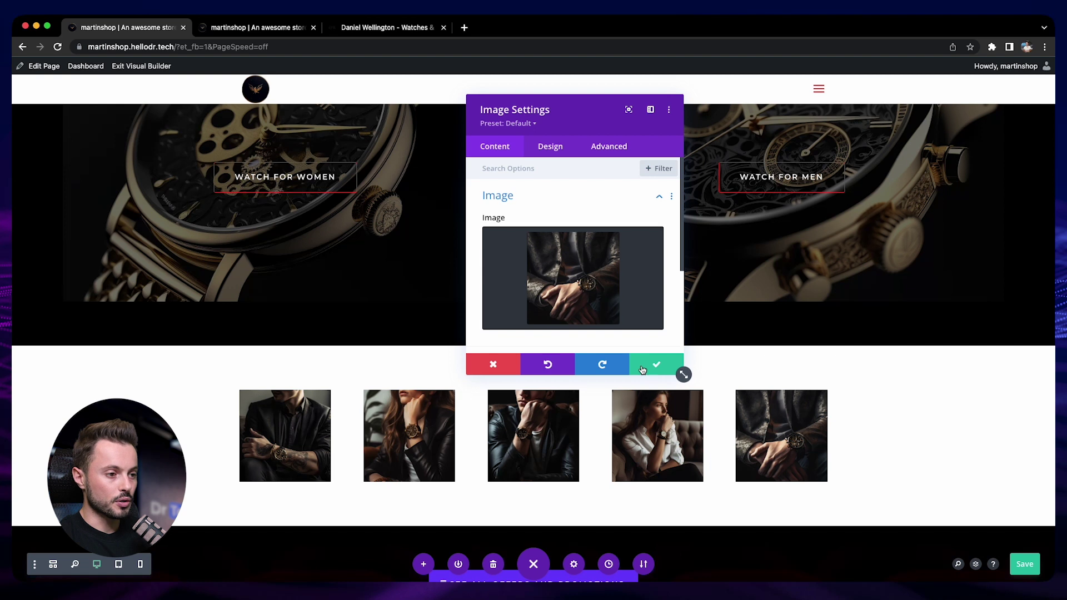
{"action": "left_click", "coordinate": [641, 369]}
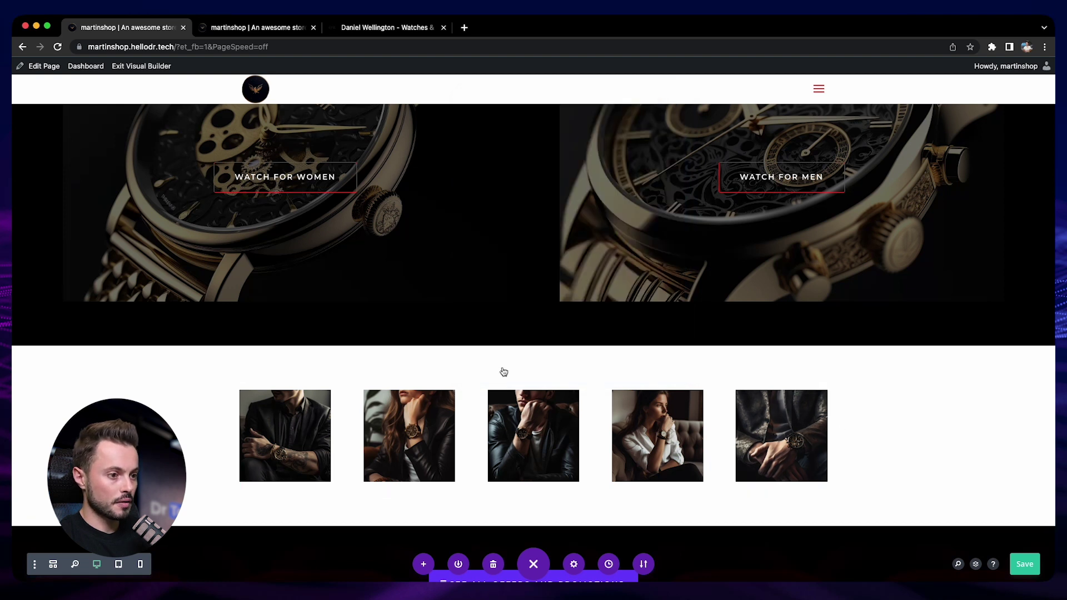
- Set the background colour of the image gallery section to black and save the section settings
{"action": "mouse_move", "coordinate": [117, 380]}
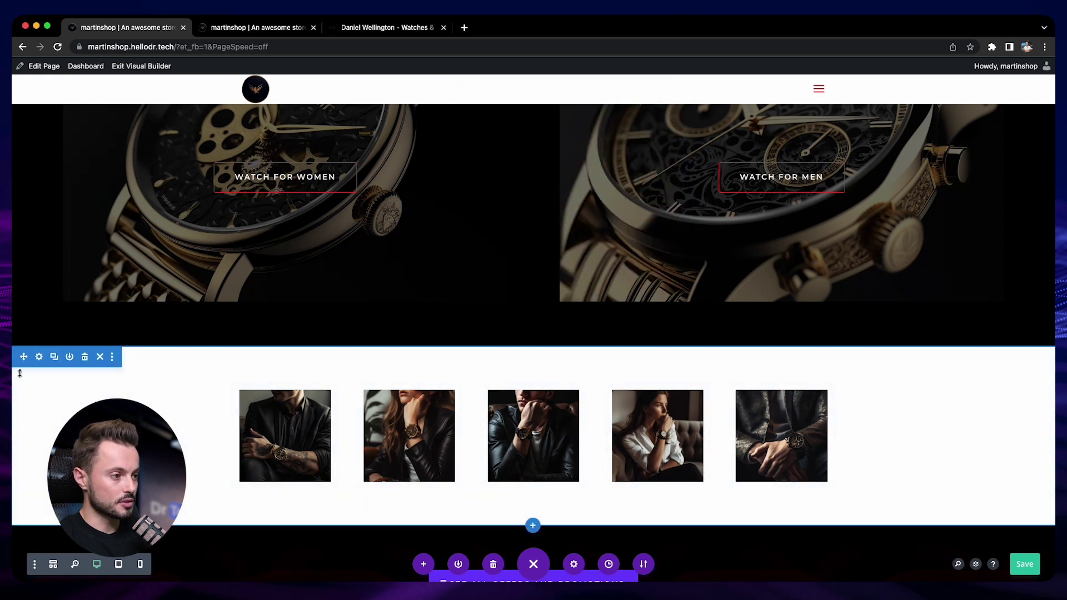
{"action": "left_click", "coordinate": [38, 358]}
{"action": "left_click", "coordinate": [545, 229]}
{"action": "scroll", "coordinate": [533, 250], "scroll_direction": "down", "scroll_amount": 3}
{"action": "left_click", "coordinate": [522, 269]}
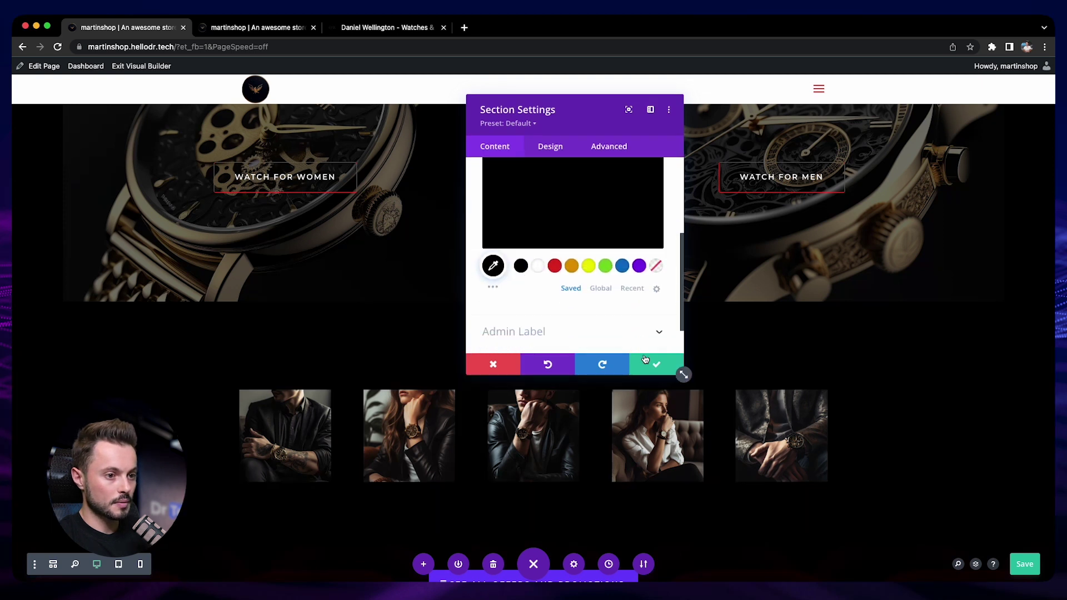
{"action": "left_click", "coordinate": [655, 364]}
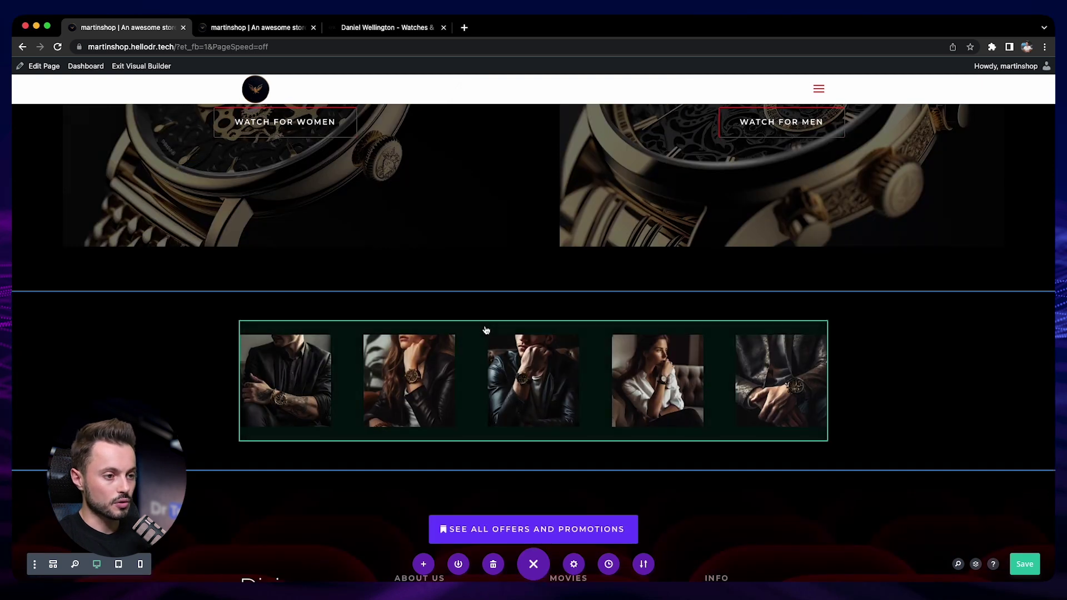
- Set the five-image row's width to 90% and its max width to none
{"action": "mouse_move", "coordinate": [295, 332]}
{"action": "left_click", "coordinate": [267, 332]}
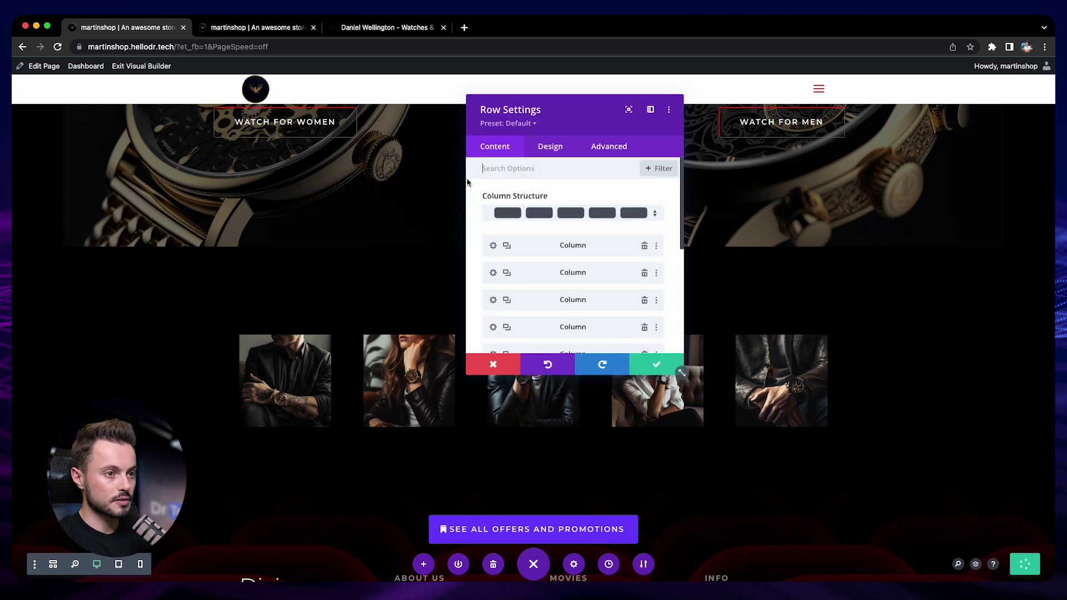
{"action": "left_click", "coordinate": [548, 150]}
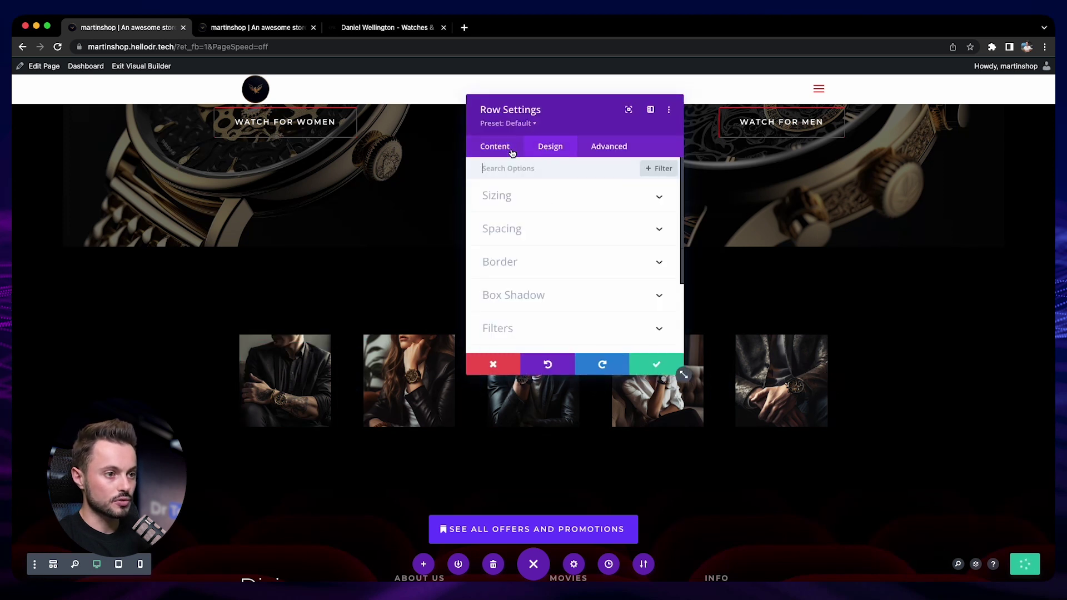
{"action": "left_click", "coordinate": [517, 212]}
{"action": "scroll", "coordinate": [533, 214], "scroll_direction": "down", "scroll_amount": 2}
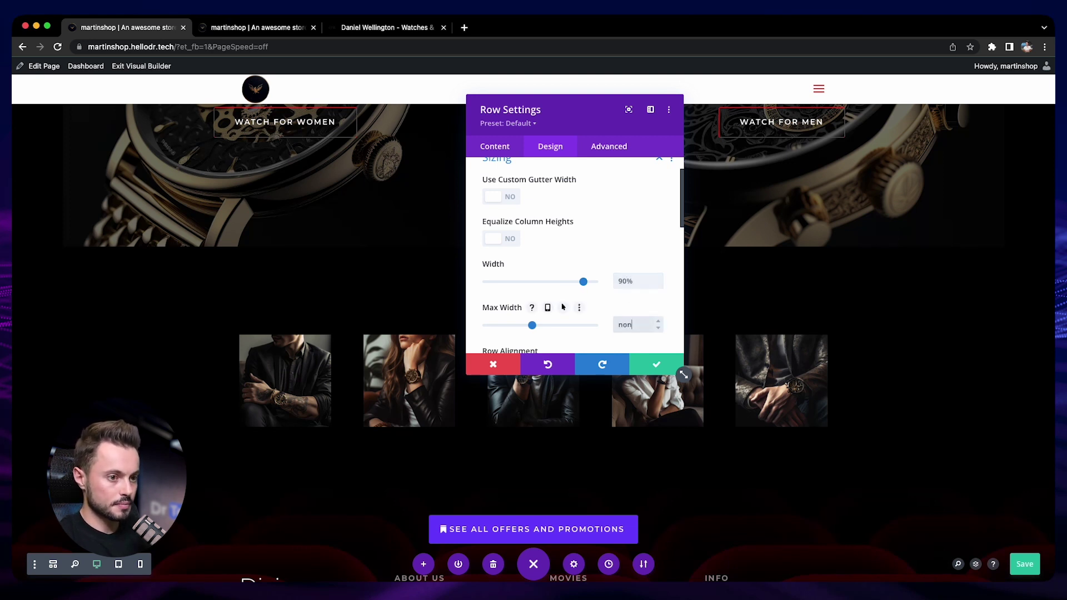
{"action": "left_click_drag", "start_coordinate": [598, 116], "coordinate": [664, 124]}
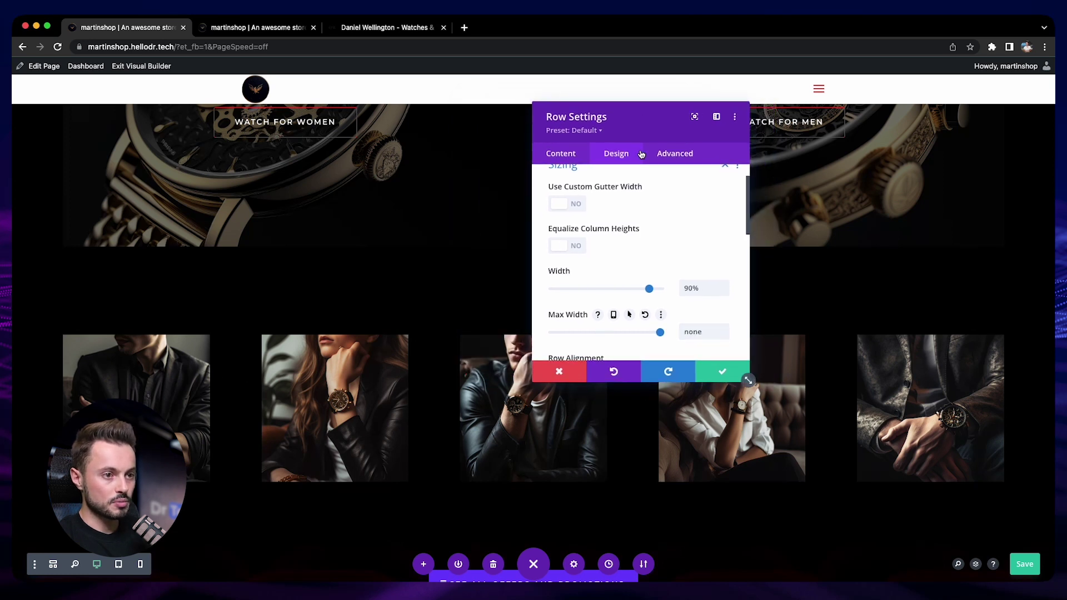
- Enable a custom gutter width of 1 for the five-image row and save its settings
{"action": "left_click_drag", "start_coordinate": [654, 127], "coordinate": [500, 136]}
{"action": "scroll", "coordinate": [491, 219], "scroll_direction": "up", "scroll_amount": 2}
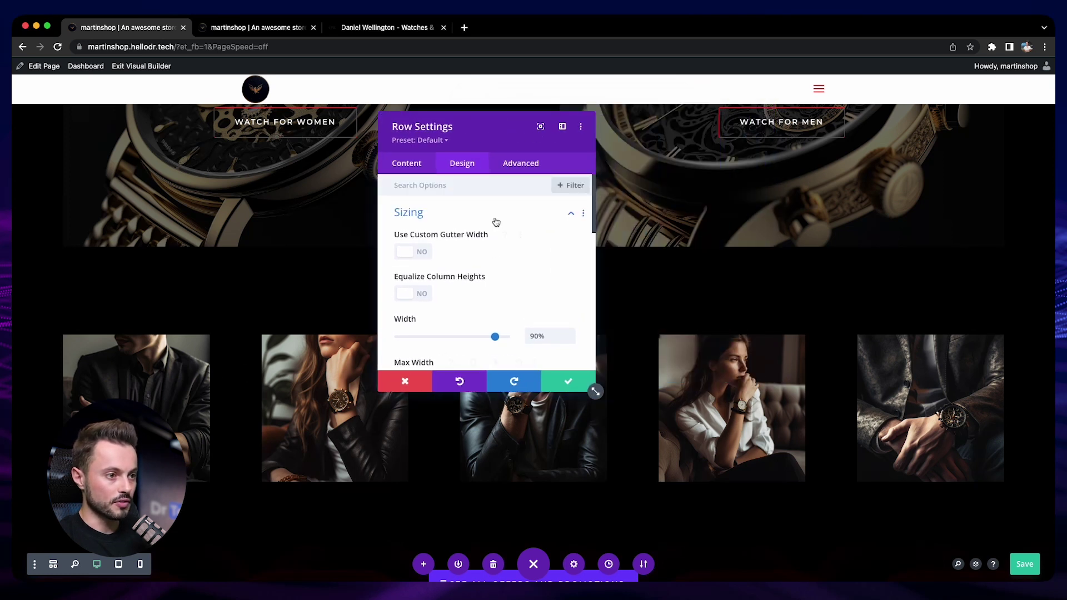
{"action": "left_click", "coordinate": [425, 251]}
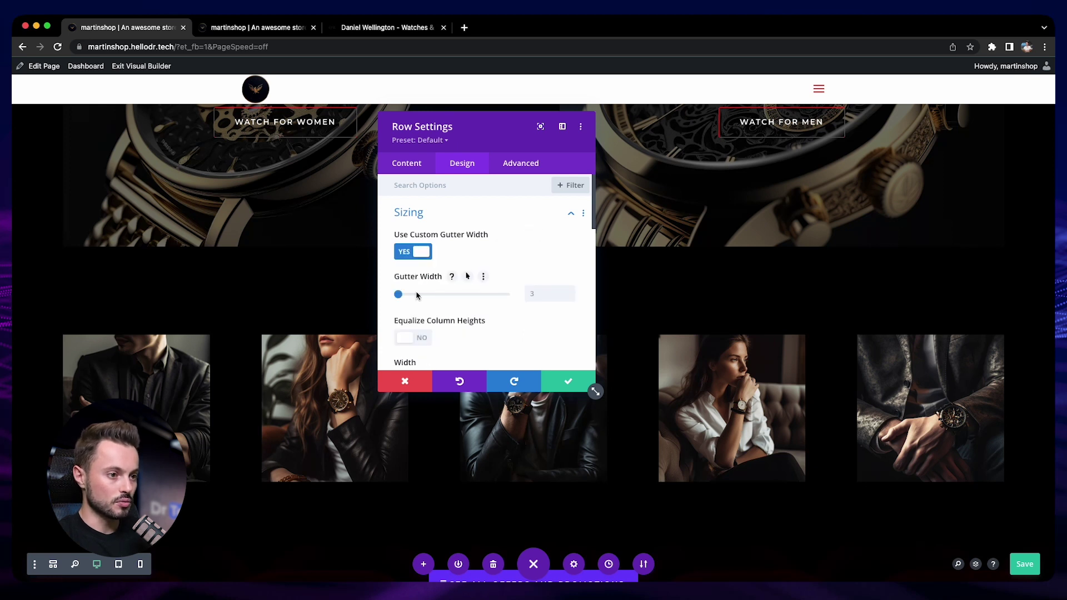
{"action": "left_click", "coordinate": [570, 297]}
{"action": "left_click", "coordinate": [569, 297]}
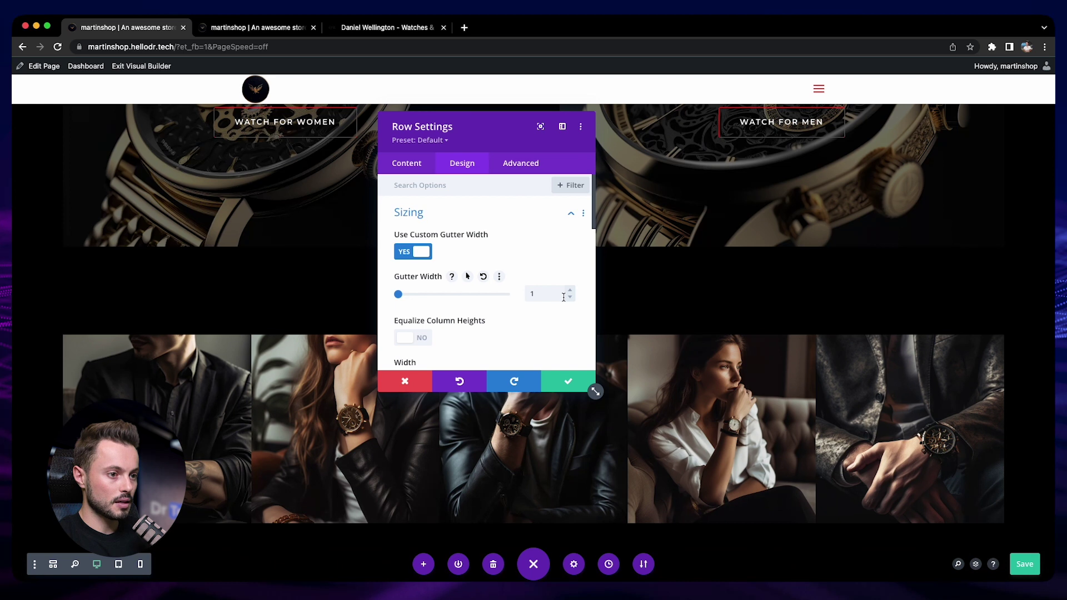
{"action": "left_click", "coordinate": [561, 382]}
- Insert a two-column row below the five-image row and add an Image module with watch-style-woman.png to its first column
{"action": "scroll", "coordinate": [951, 323], "scroll_direction": "down", "scroll_amount": 2}
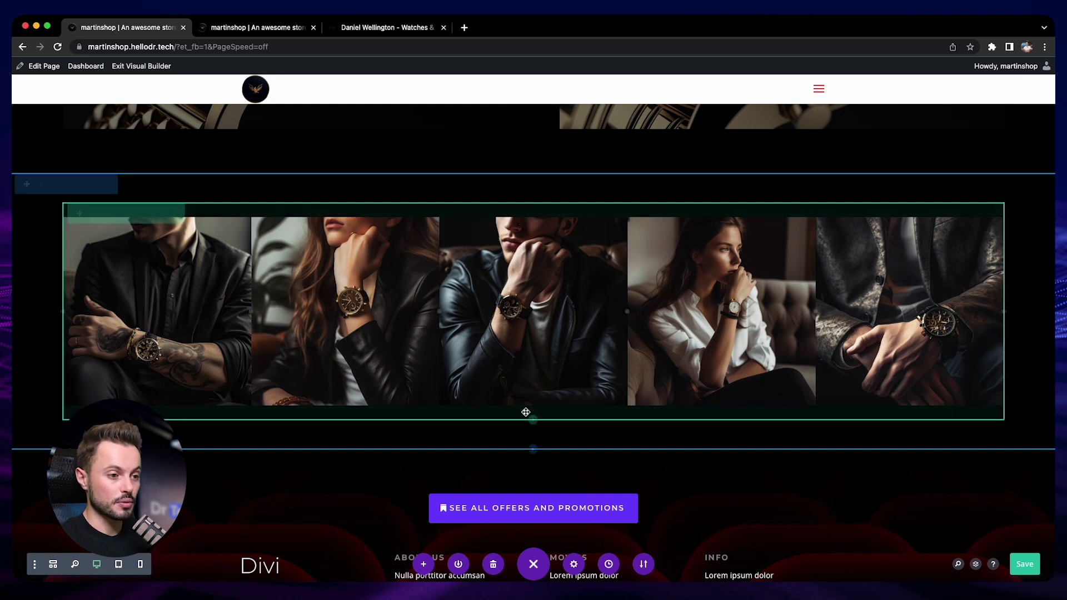
{"action": "left_click", "coordinate": [532, 420]}
{"action": "left_click", "coordinate": [529, 224]}
{"action": "type", "text": "image"}
{"action": "left_click", "coordinate": [326, 201]}
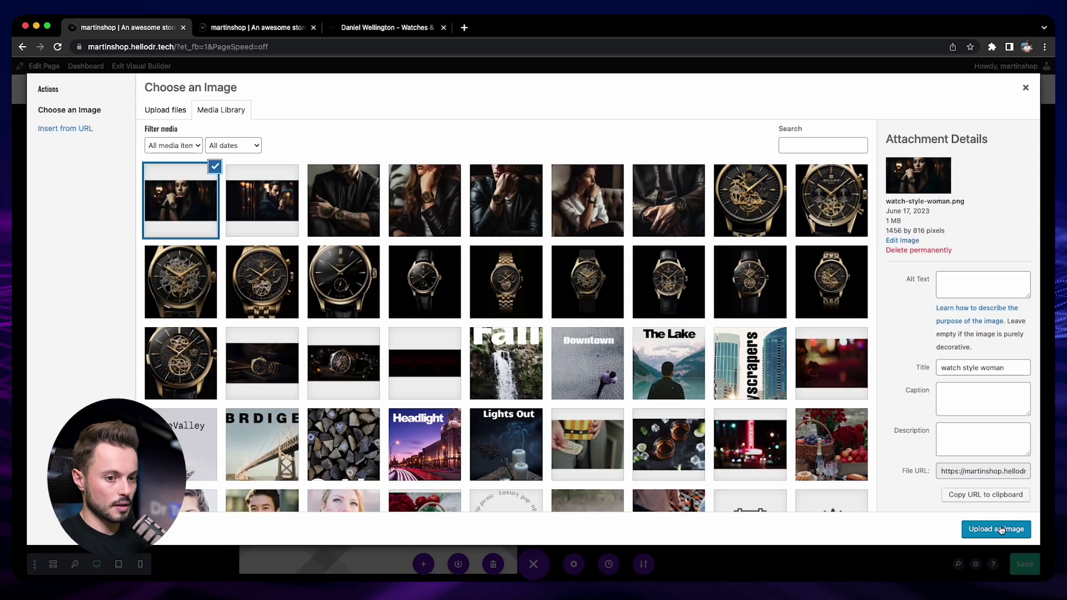
{"action": "left_click", "coordinate": [996, 529]}
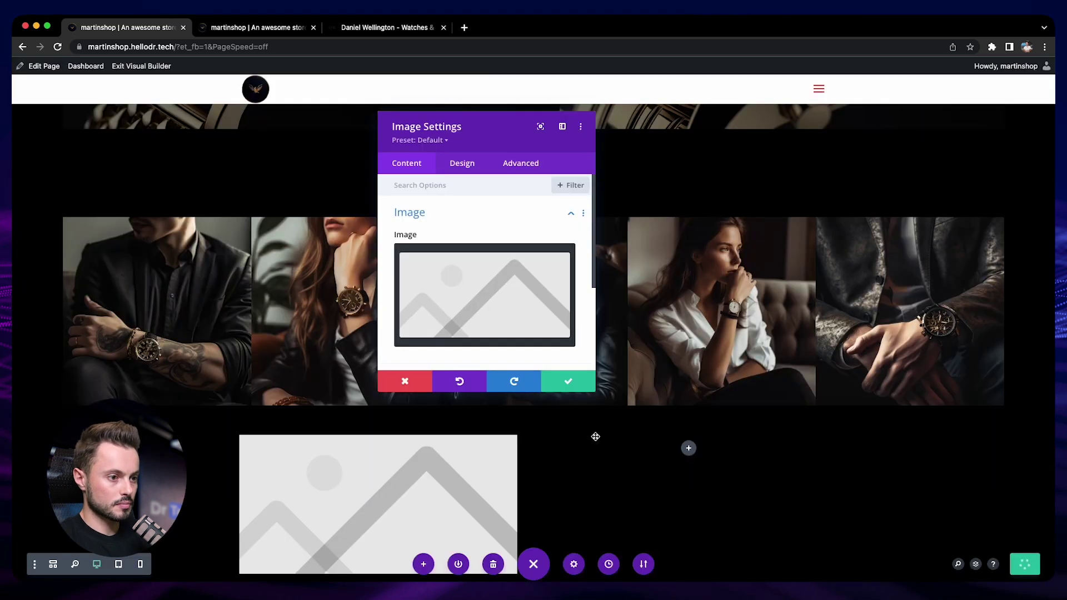
{"action": "scroll", "coordinate": [582, 430], "scroll_direction": "down", "scroll_amount": 1}
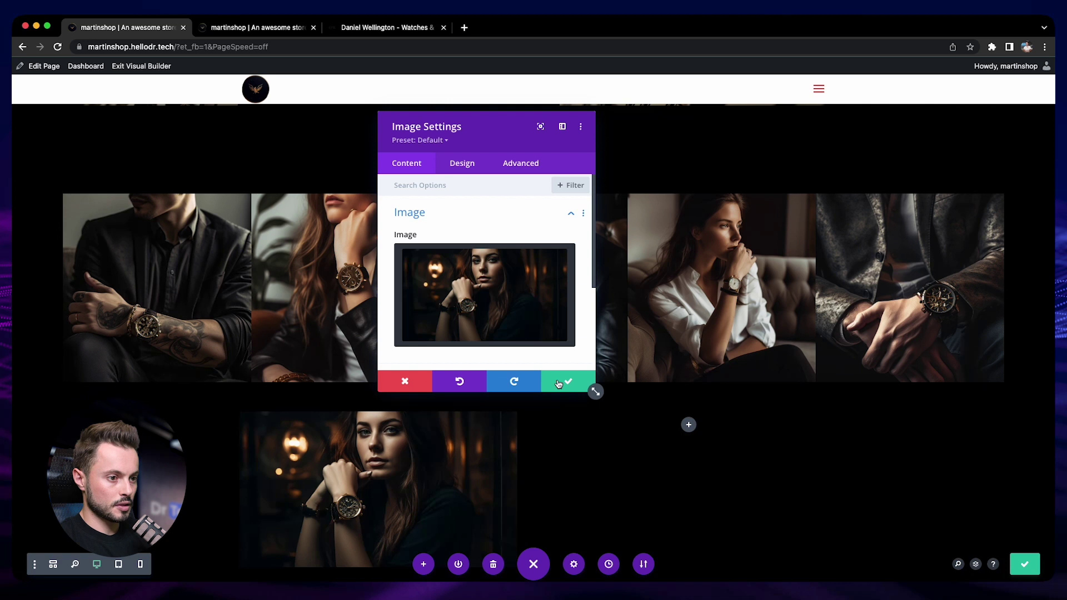
{"action": "left_click", "coordinate": [558, 383]}
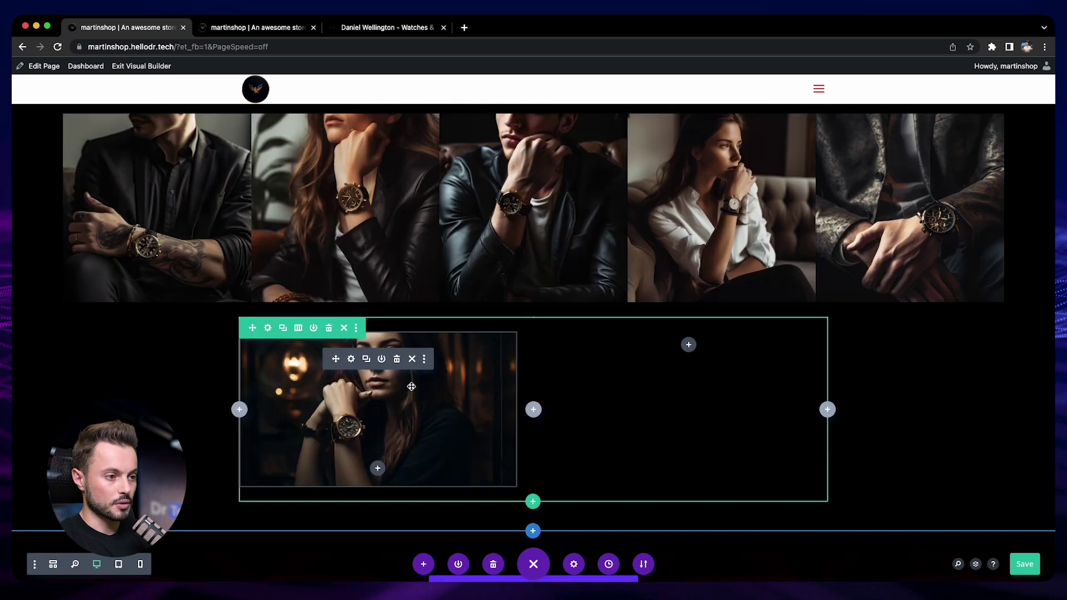
- Duplicate the woman image into the second column and replace the copy's picture with the bearded man wearing a watch
{"action": "left_click", "coordinate": [367, 360]}
{"action": "left_click_drag", "start_coordinate": [374, 359], "coordinate": [709, 357]}
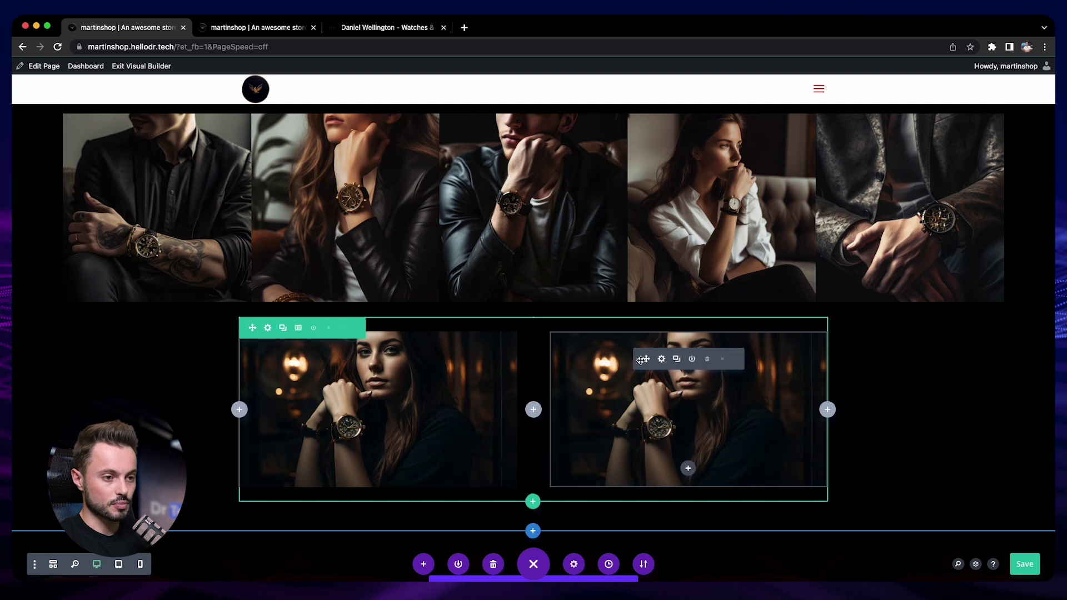
{"action": "left_click", "coordinate": [661, 358]}
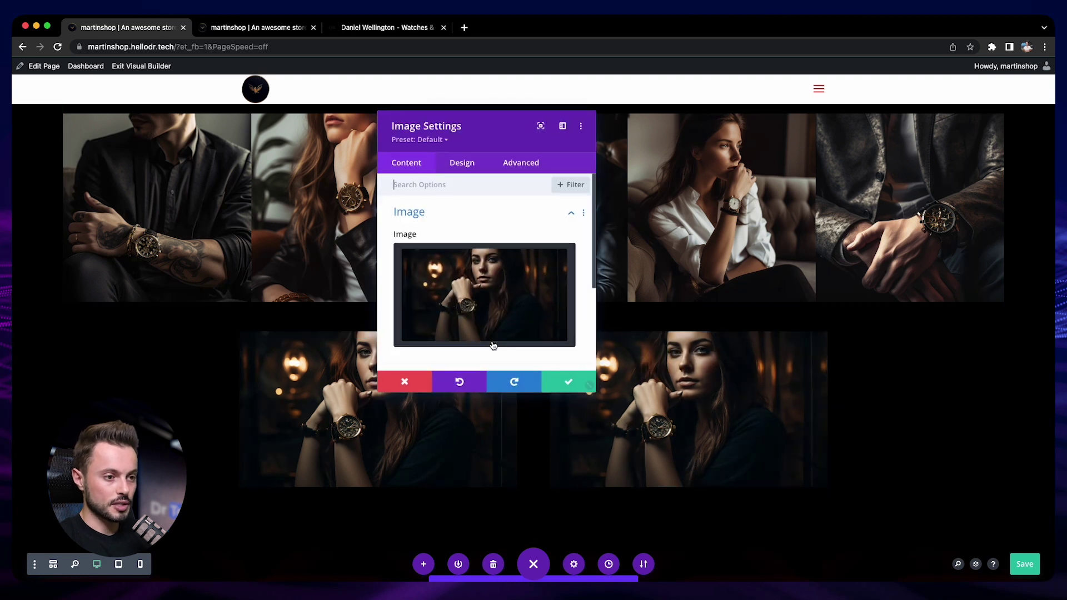
{"action": "left_click", "coordinate": [463, 334]}
{"action": "left_click", "coordinate": [262, 200]}
{"action": "left_click", "coordinate": [996, 528]}
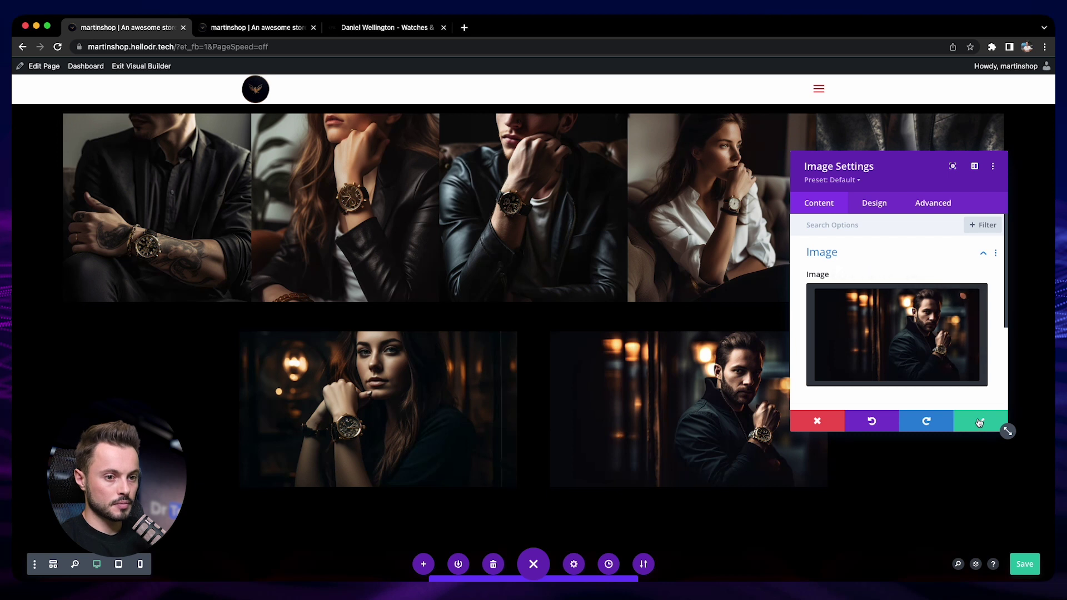
{"action": "left_click", "coordinate": [979, 423]}
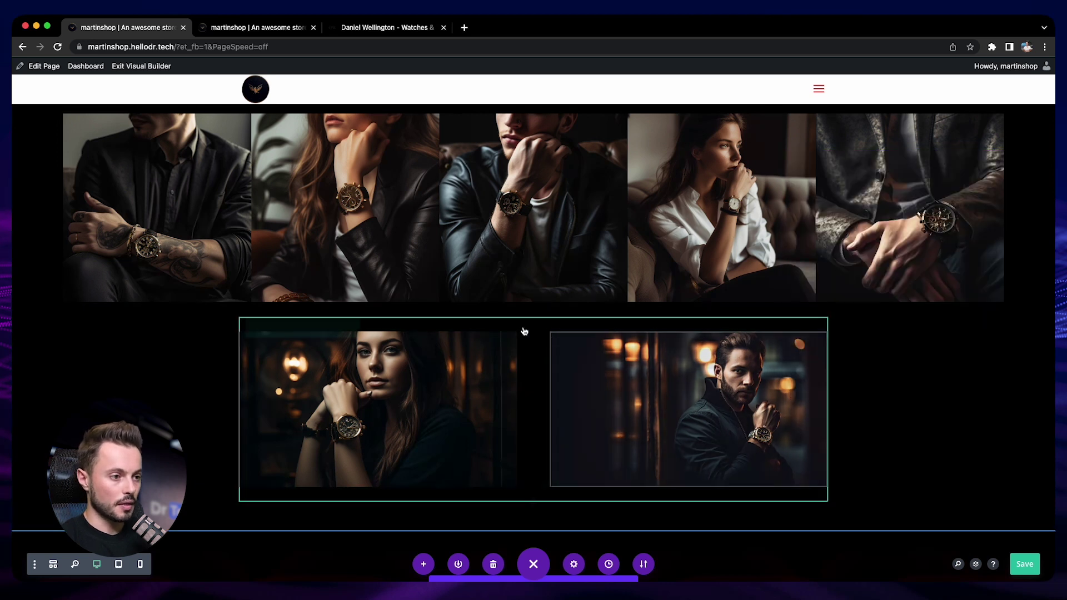
- Set the two-image row's width to 90% and its max width to none, and save the row settings
{"action": "left_click", "coordinate": [268, 328]}
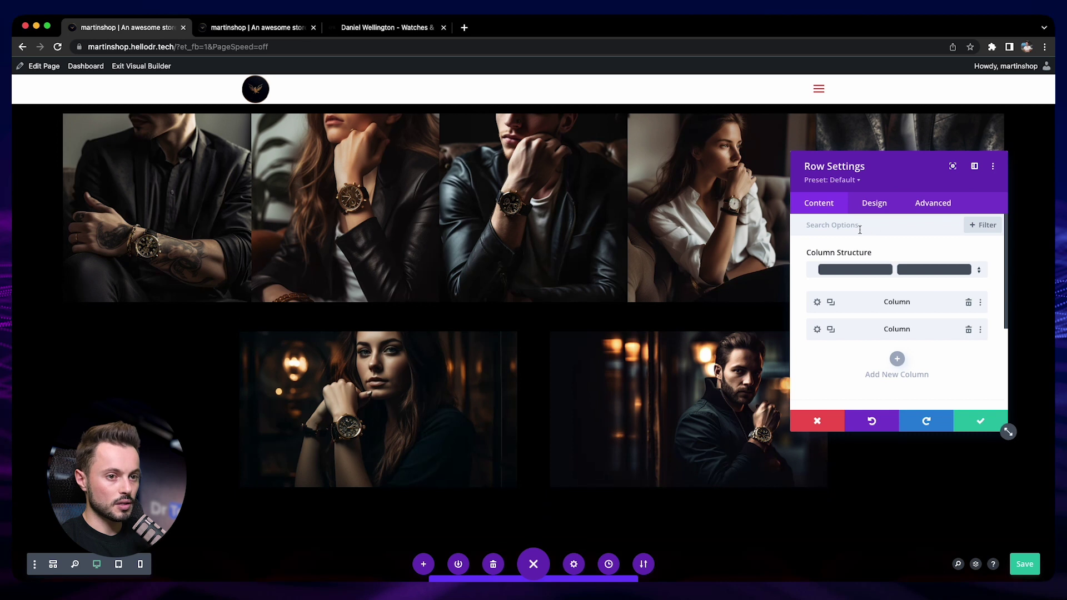
{"action": "left_click", "coordinate": [872, 208]}
{"action": "left_click", "coordinate": [846, 253]}
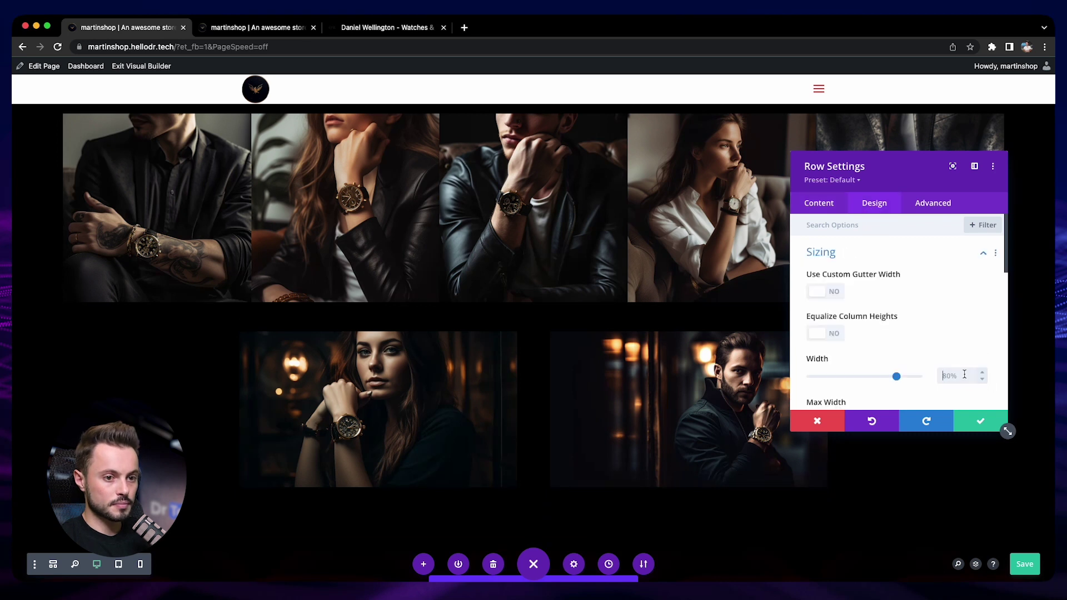
{"action": "left_click", "coordinate": [964, 374]}
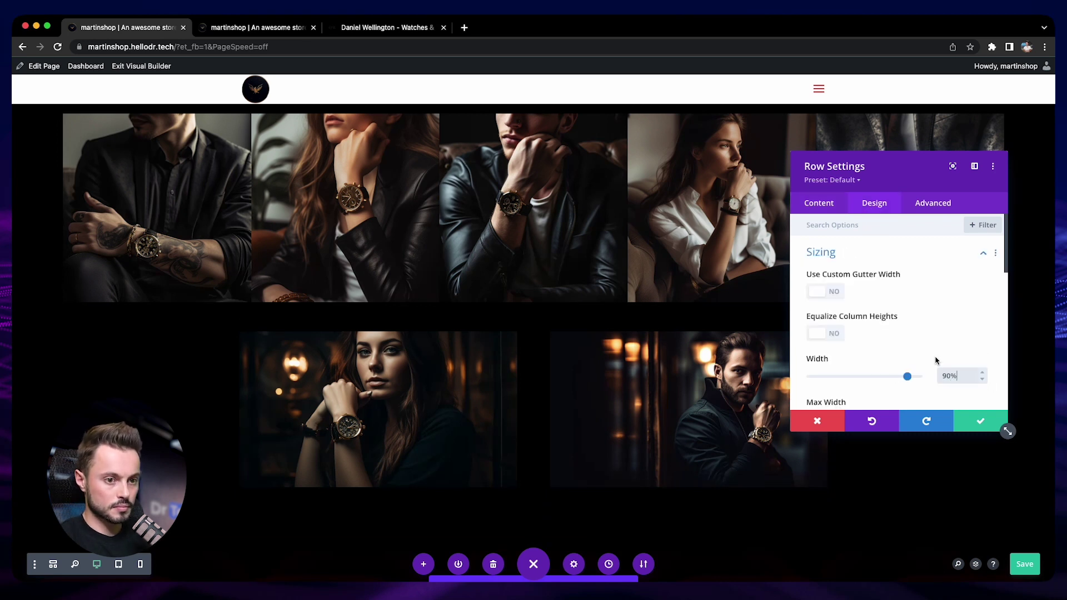
{"action": "scroll", "coordinate": [941, 362], "scroll_direction": "down", "scroll_amount": 2}
{"action": "left_click", "coordinate": [957, 352]}
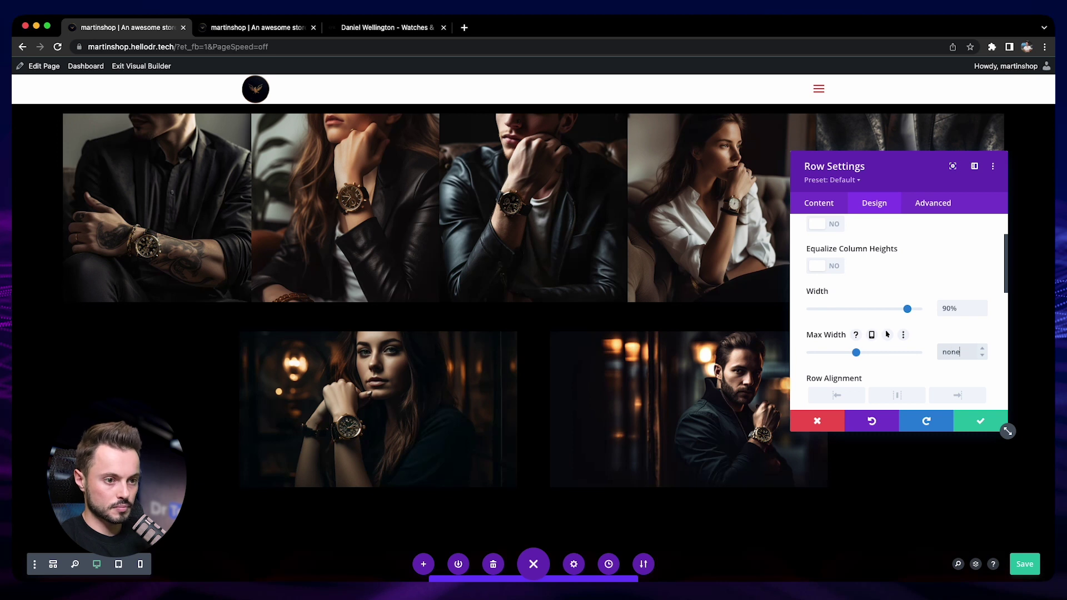
{"action": "left_click", "coordinate": [978, 420]}
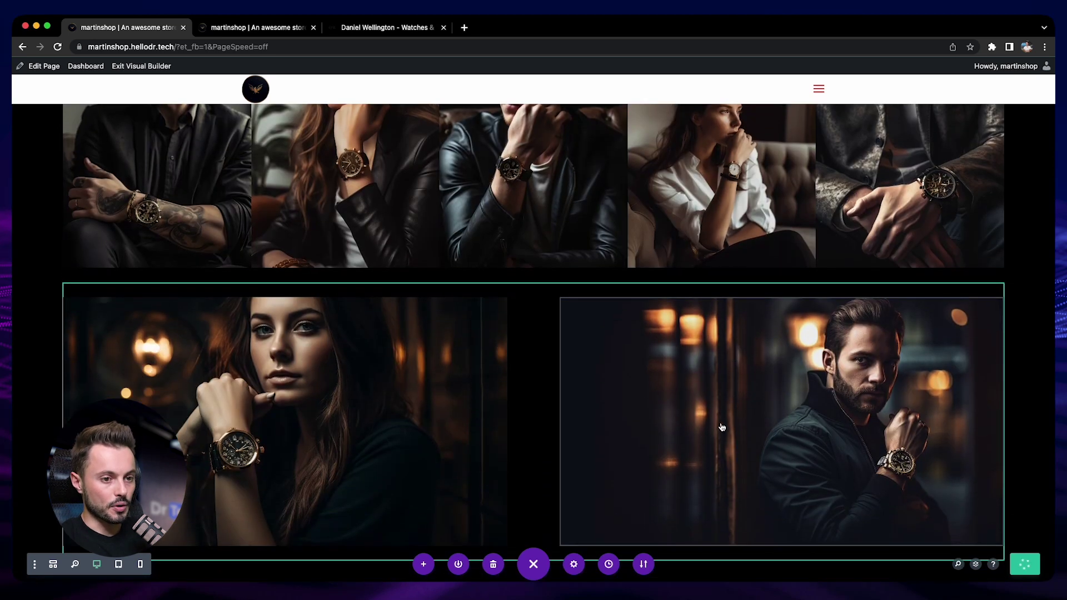
- Review the layout of the five-image and two-image gallery rows together with the category tiles above them
{"action": "scroll", "coordinate": [465, 400], "scroll_direction": "up", "scroll_amount": 3}
{"action": "scroll", "coordinate": [261, 379], "scroll_direction": "up", "scroll_amount": 2}
{"action": "scroll", "coordinate": [475, 323], "scroll_direction": "down", "scroll_amount": 5}
{"action": "scroll", "coordinate": [475, 323], "scroll_direction": "up", "scroll_amount": 5}
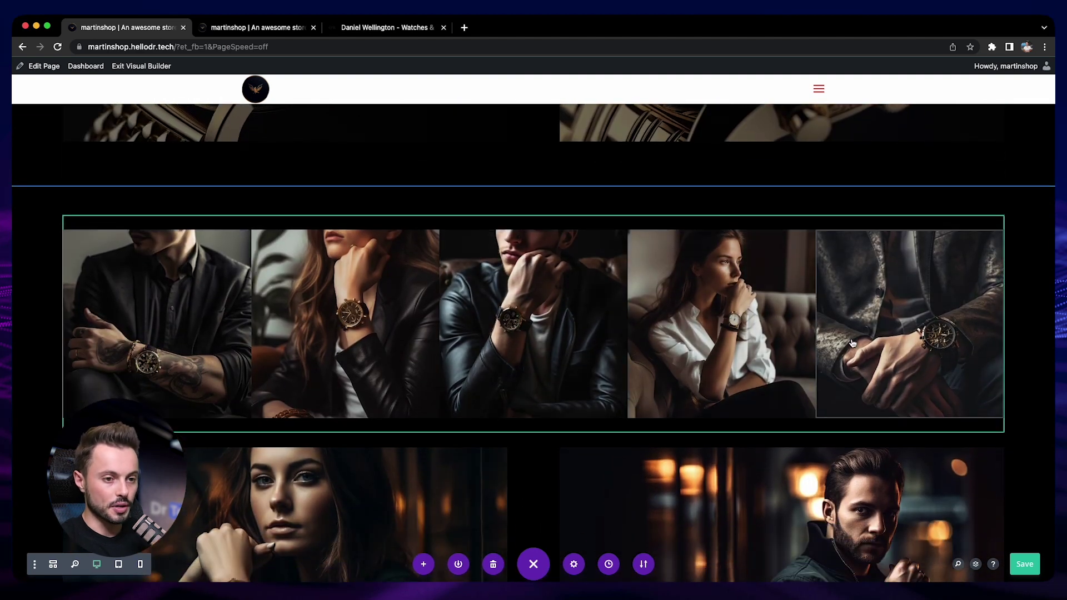
{"action": "scroll", "coordinate": [854, 343], "scroll_direction": "down", "scroll_amount": 3}
{"action": "scroll", "coordinate": [854, 342], "scroll_direction": "up", "scroll_amount": 2}
{"action": "scroll", "coordinate": [852, 341], "scroll_direction": "down", "scroll_amount": 2}
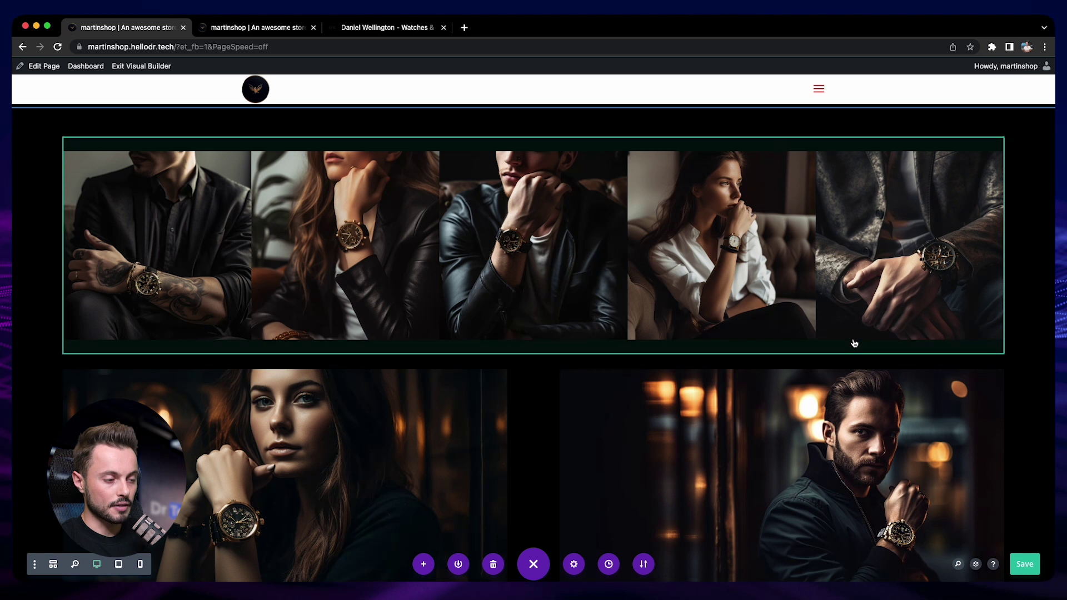
{"action": "scroll", "coordinate": [393, 353], "scroll_direction": "down", "scroll_amount": 3}
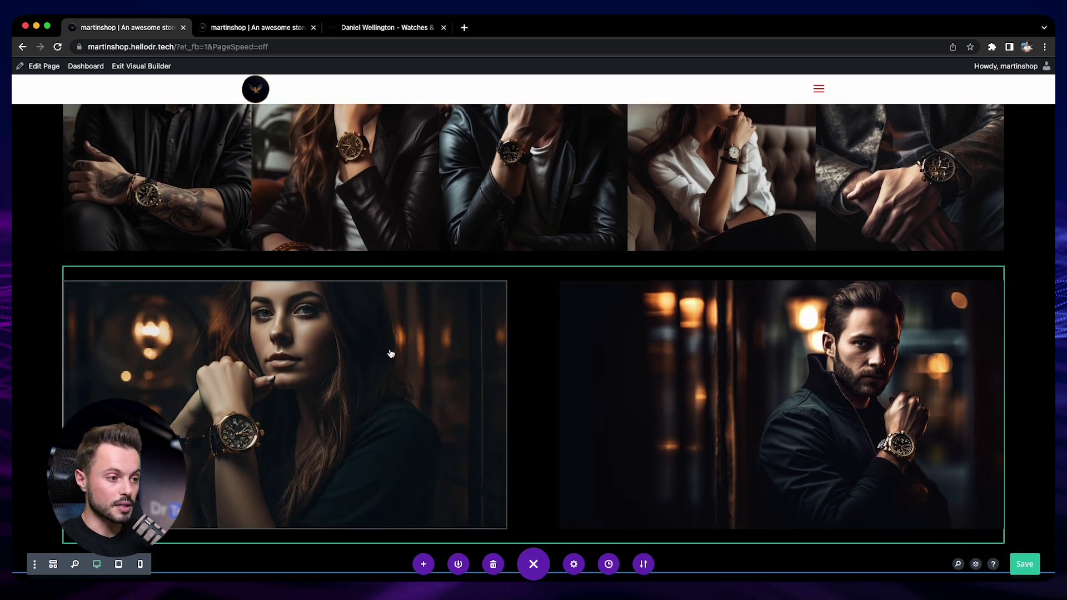
{"action": "scroll", "coordinate": [393, 353], "scroll_direction": "up", "scroll_amount": 7}
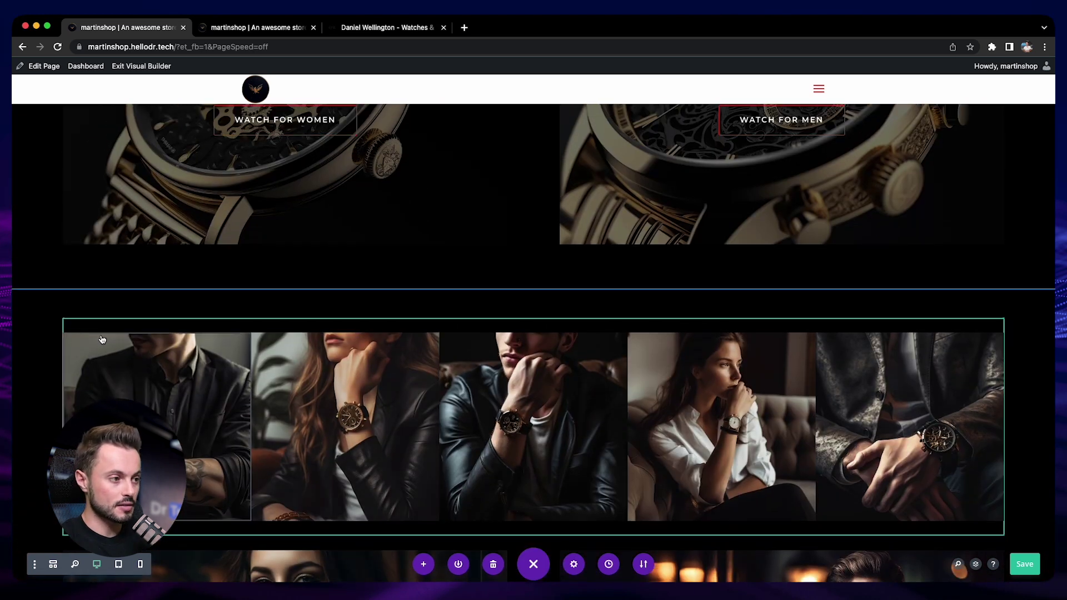
- Move the watch-style gallery section up to directly below the Aviator section and review its place on the page
{"action": "scroll", "coordinate": [34, 335], "scroll_direction": "up", "scroll_amount": 1}
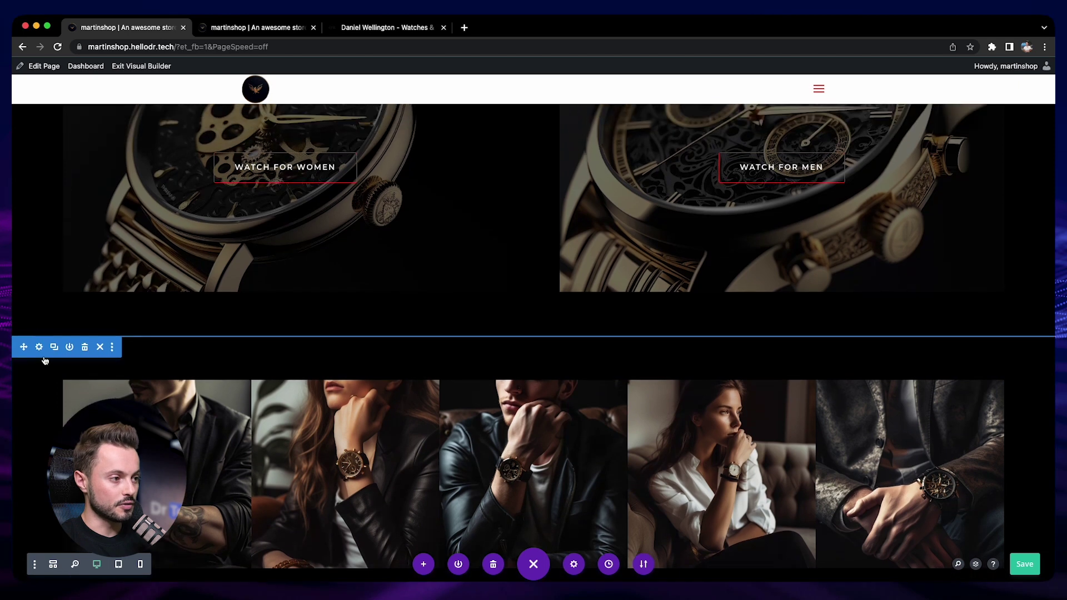
{"action": "left_click_drag", "start_coordinate": [22, 347], "coordinate": [276, 325]}
{"action": "scroll", "coordinate": [66, 317], "scroll_direction": "up", "scroll_amount": 6}
{"action": "scroll", "coordinate": [68, 322], "scroll_direction": "up", "scroll_amount": 10}
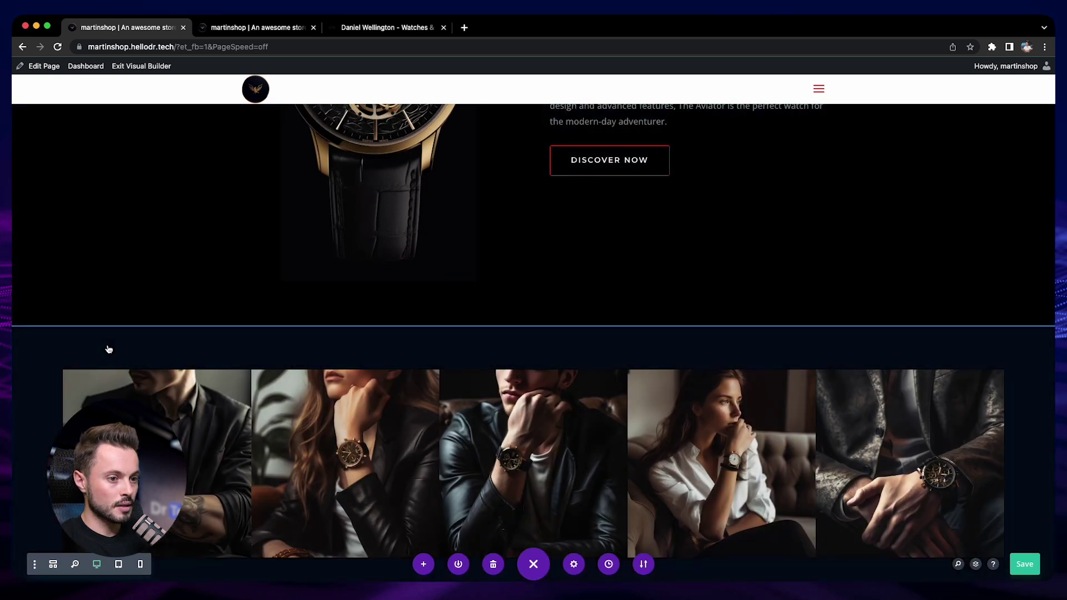
{"action": "scroll", "coordinate": [110, 349], "scroll_direction": "up", "scroll_amount": 20}
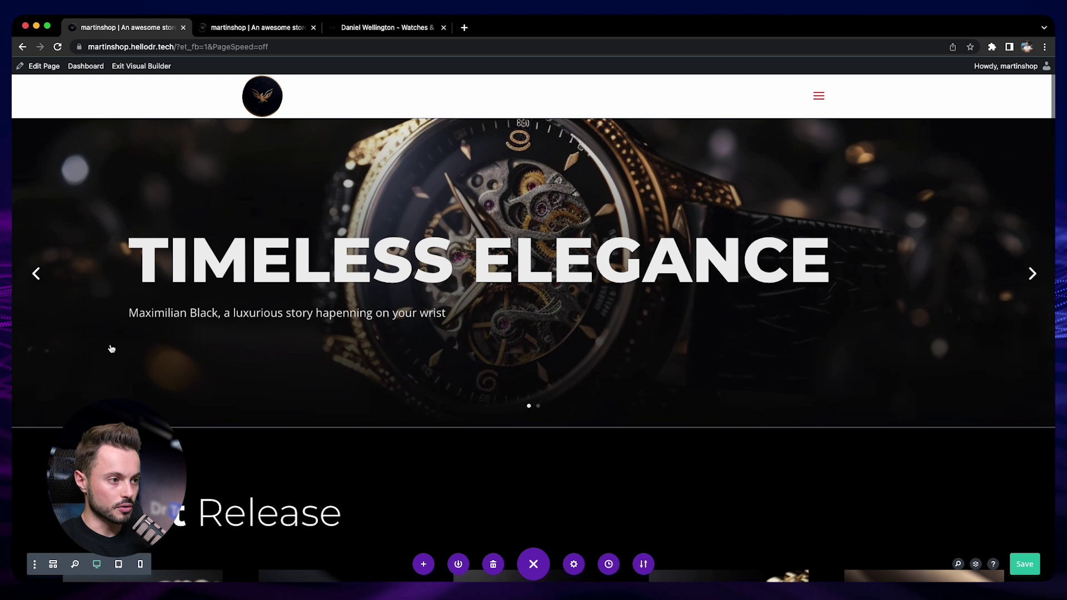
{"action": "scroll", "coordinate": [809, 278], "scroll_direction": "down", "scroll_amount": 15}
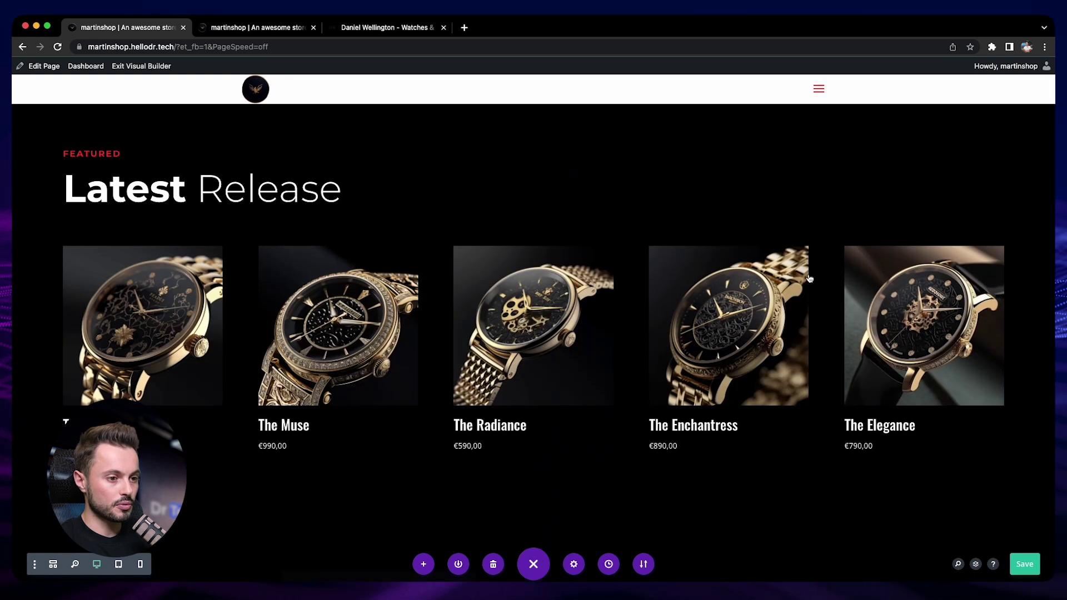
- Review the homepage from the Latest Release products to the women's and men's category tiles, including the watch-style gallery
{"action": "scroll", "coordinate": [554, 316], "scroll_direction": "down", "scroll_amount": 3}
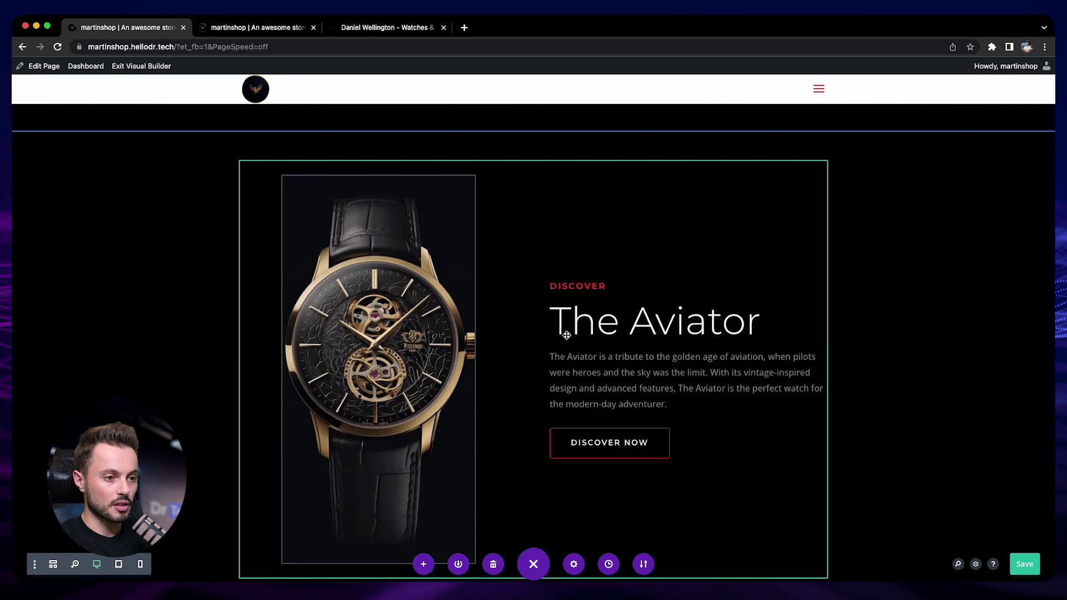
{"action": "scroll", "coordinate": [513, 329], "scroll_direction": "down", "scroll_amount": 18}
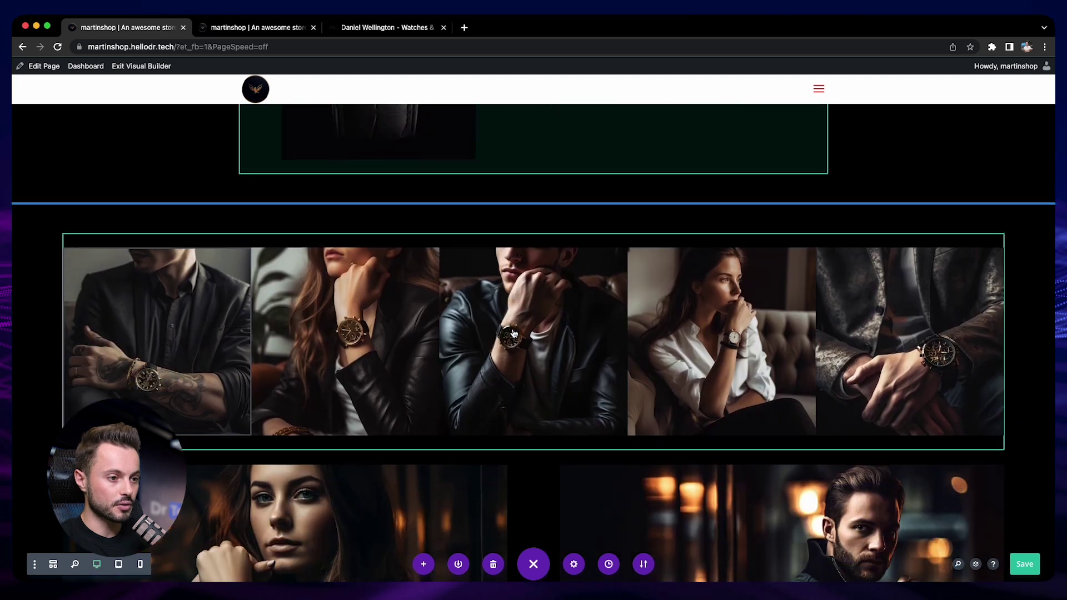
{"action": "scroll", "coordinate": [801, 361], "scroll_direction": "down", "scroll_amount": 20}
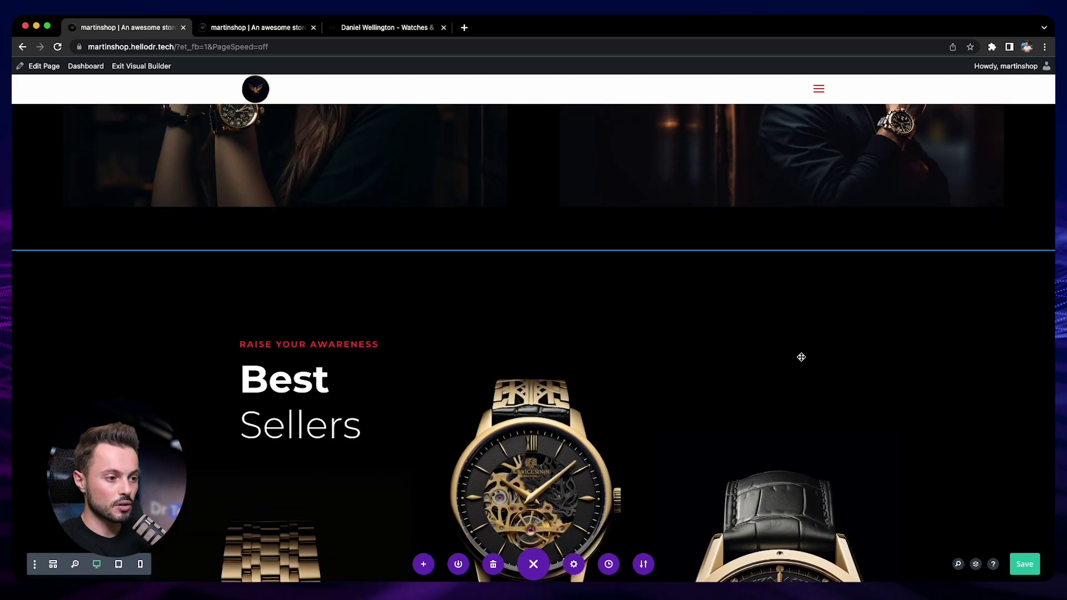
{"action": "scroll", "coordinate": [567, 358], "scroll_direction": "down", "scroll_amount": 20}
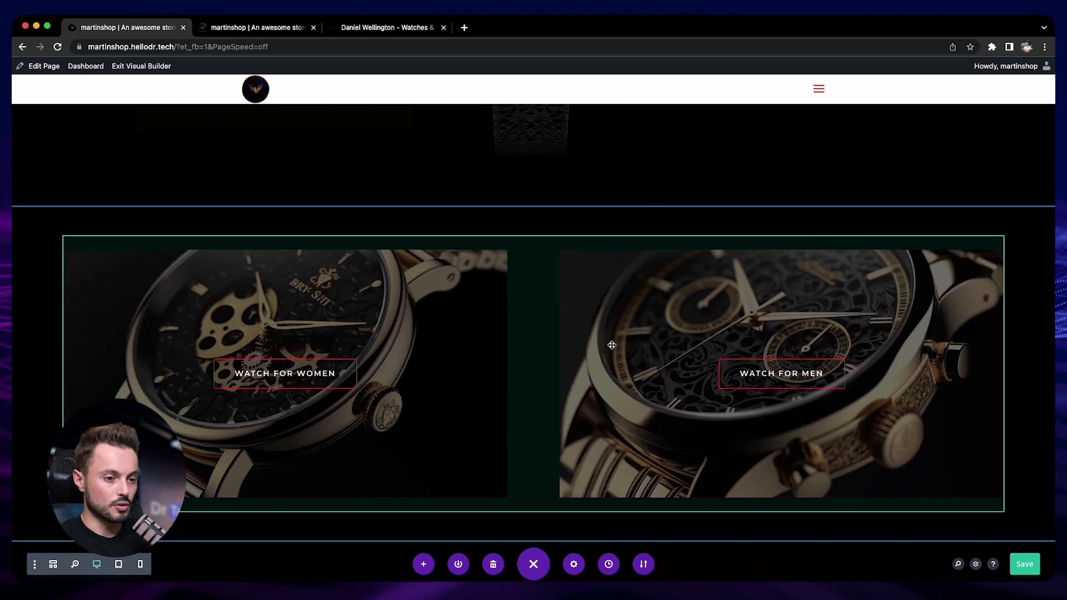
{"action": "scroll", "coordinate": [652, 341], "scroll_direction": "down", "scroll_amount": 1}
{"action": "scroll", "coordinate": [138, 317], "scroll_direction": "up", "scroll_amount": 4}
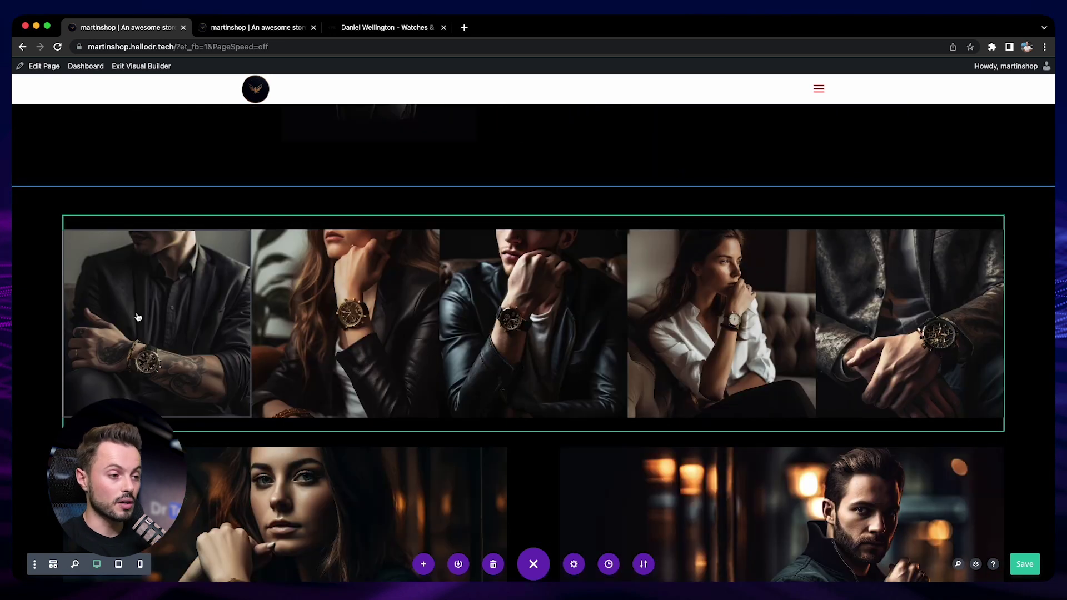
{"action": "scroll", "coordinate": [132, 308], "scroll_direction": "down", "scroll_amount": 1}
{"action": "scroll", "coordinate": [136, 289], "scroll_direction": "up", "scroll_amount": 2}
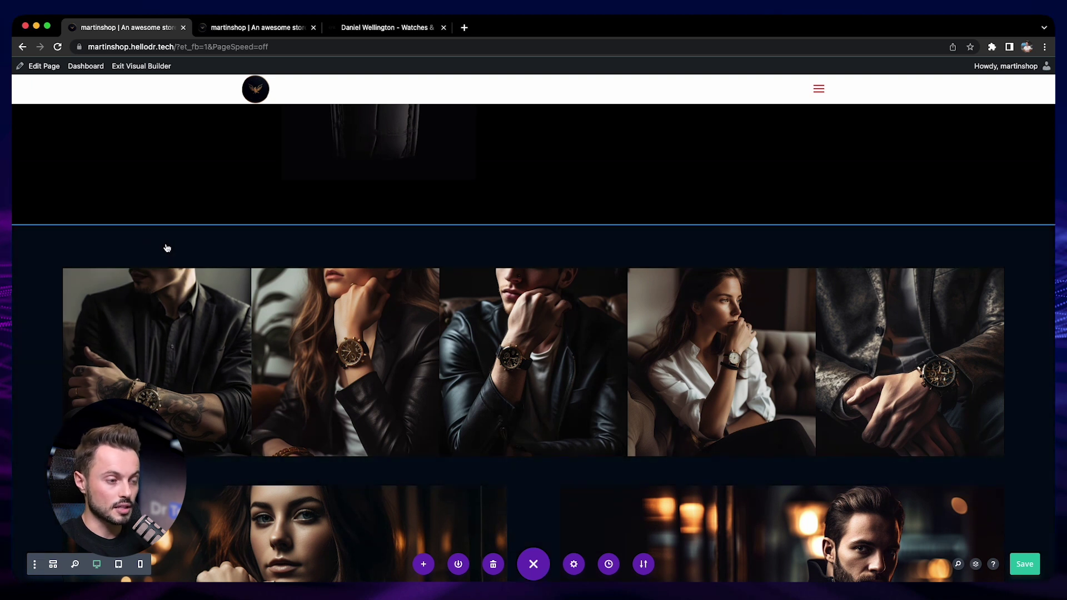
- Copy the Latest Release heading row into the watch-style gallery section and place it above the five-image row
{"action": "scroll", "coordinate": [168, 247], "scroll_direction": "up", "scroll_amount": 15}
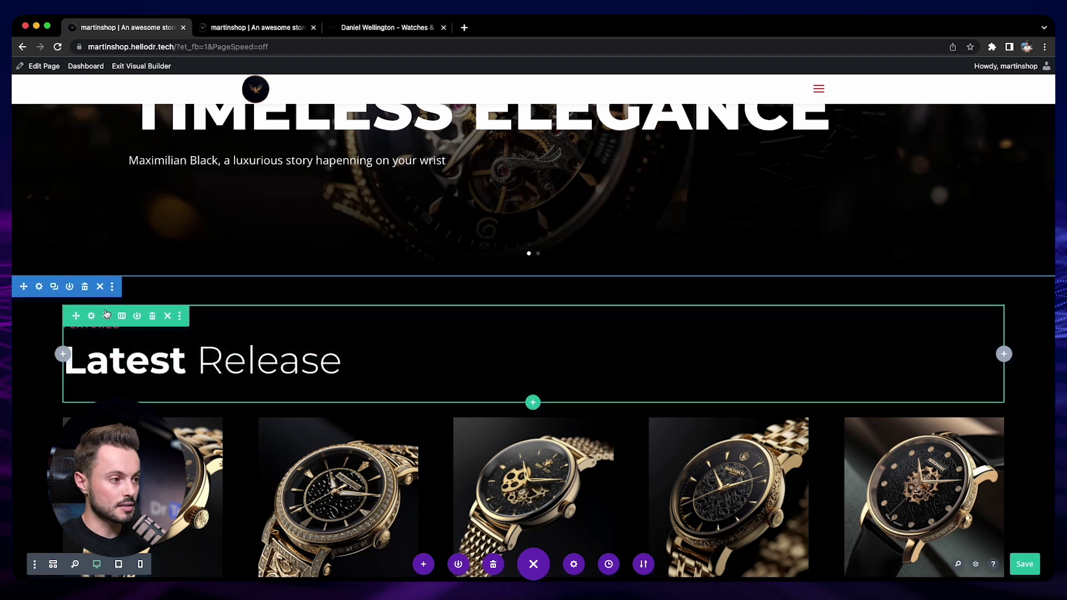
{"action": "right_click", "coordinate": [92, 315]}
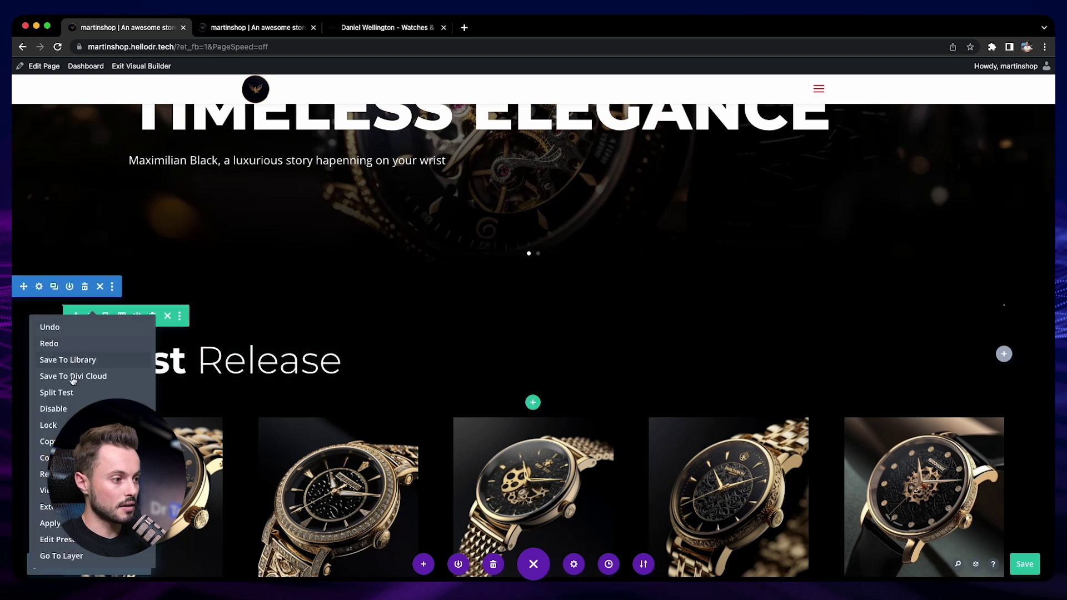
{"action": "scroll", "coordinate": [225, 377], "scroll_direction": "down", "scroll_amount": 10}
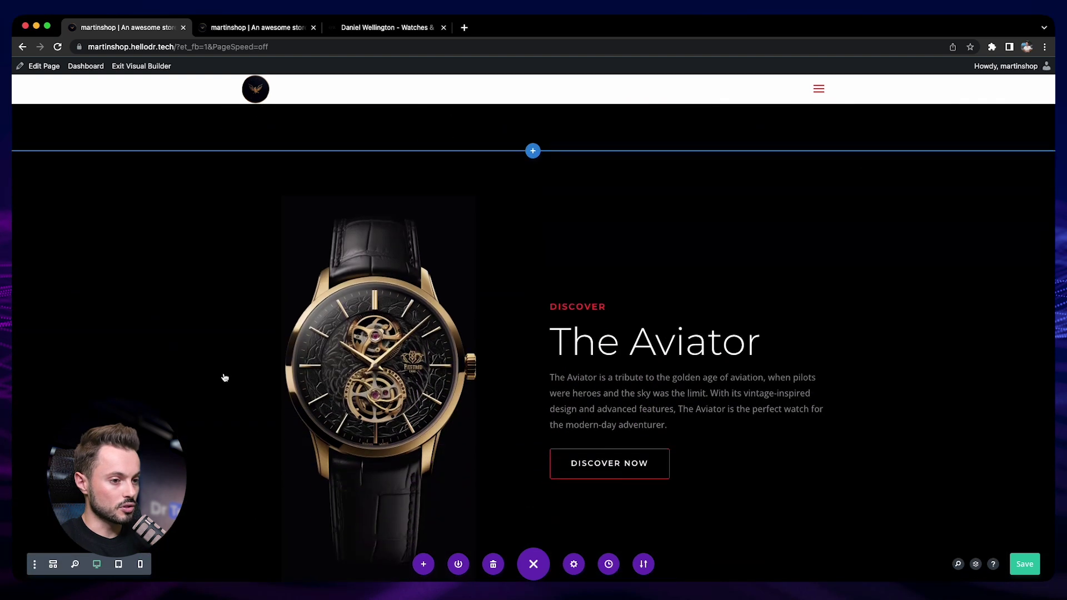
{"action": "scroll", "coordinate": [225, 377], "scroll_direction": "down", "scroll_amount": 7}
{"action": "mouse_move", "coordinate": [225, 375]}
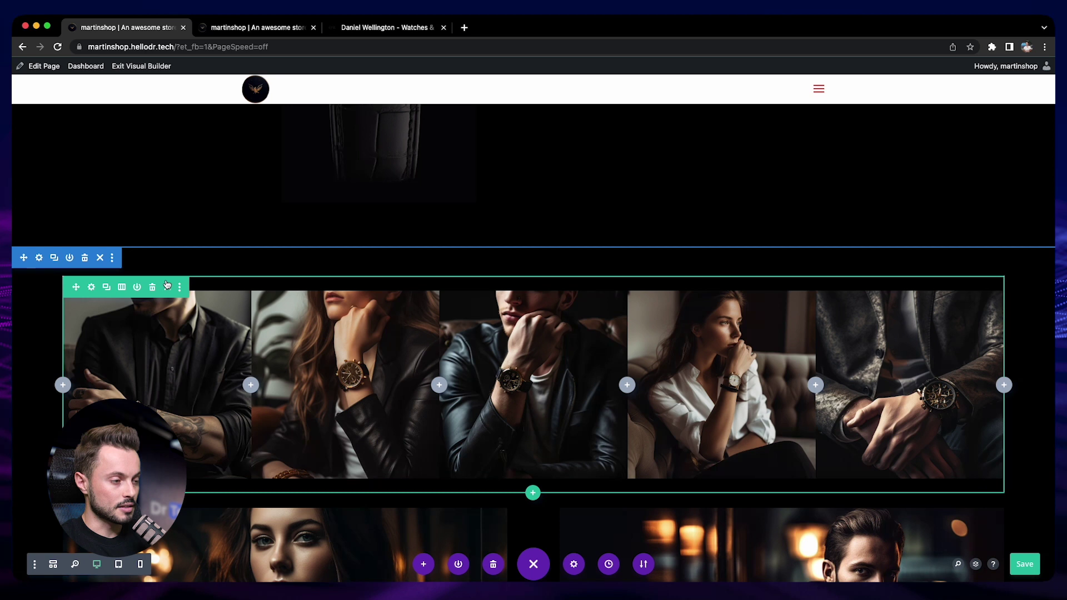
{"action": "right_click", "coordinate": [98, 284]}
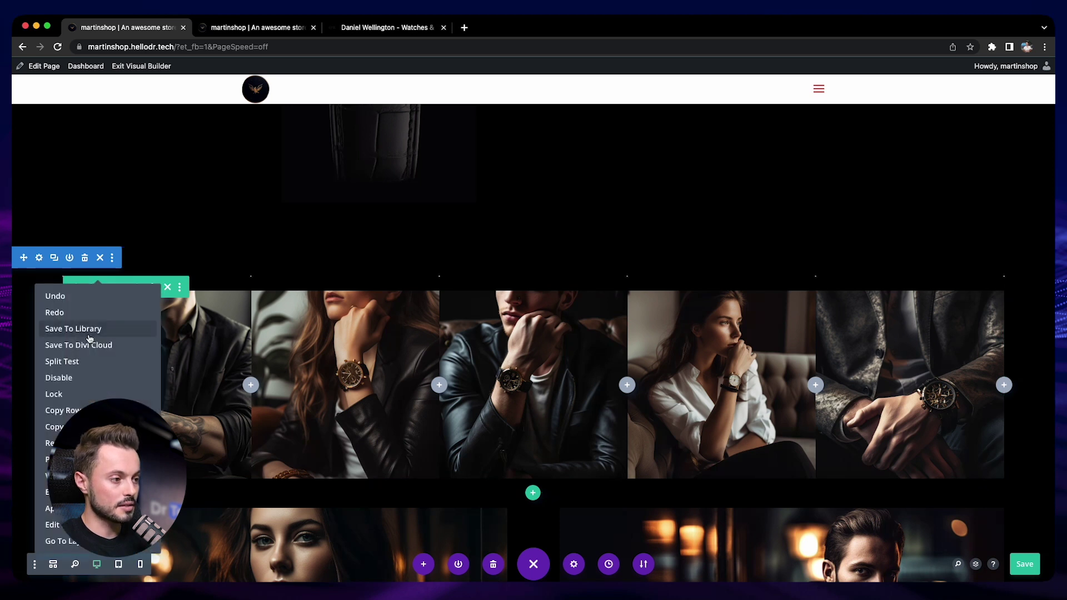
{"action": "left_click", "coordinate": [61, 459]}
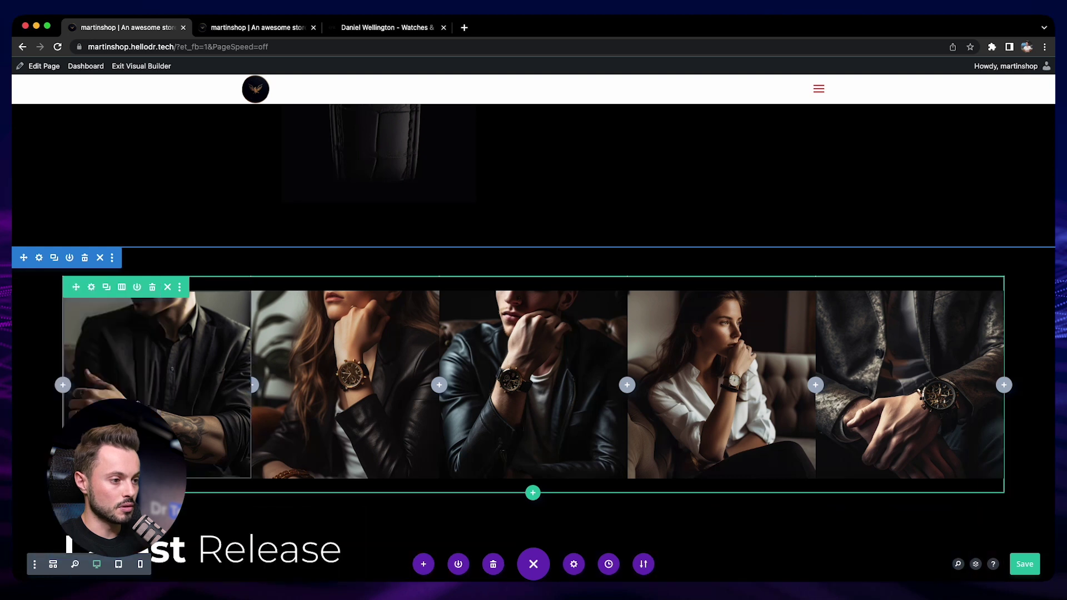
{"action": "scroll", "coordinate": [370, 433], "scroll_direction": "down", "scroll_amount": 3}
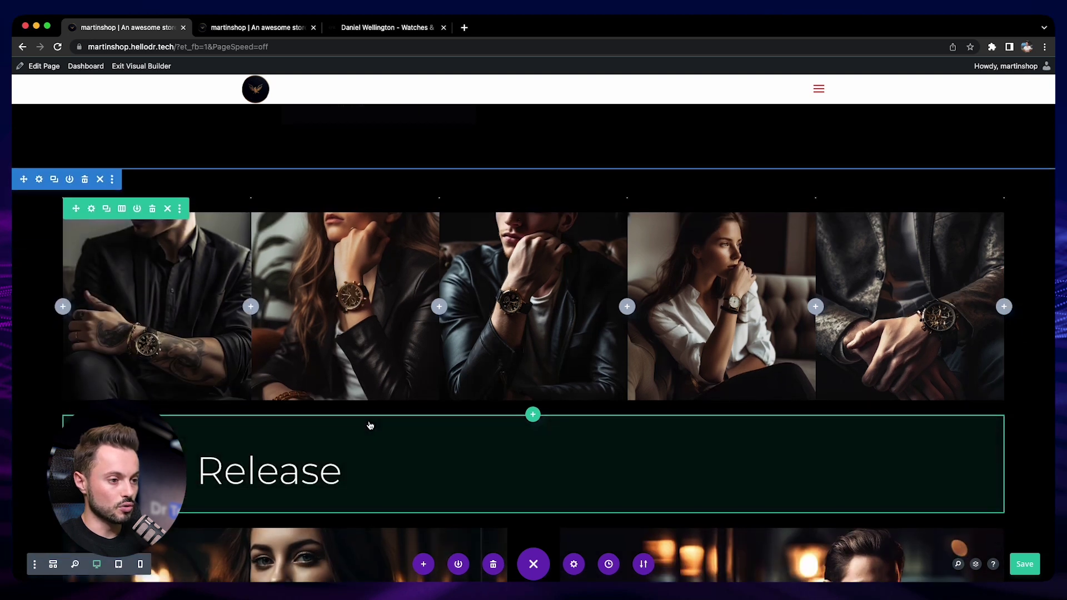
{"action": "left_click_drag", "start_coordinate": [89, 426], "coordinate": [222, 201]}
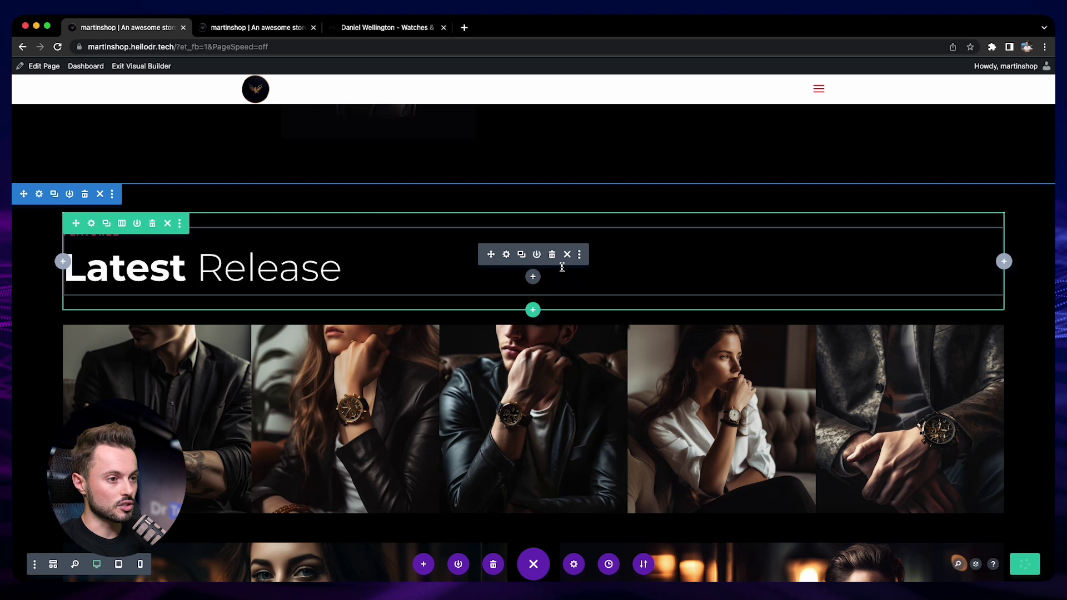
- Change the gallery heading's small title to "Get Inspired" and its main title to "Our Look"
{"action": "left_click", "coordinate": [510, 255]}
{"action": "left_click_drag", "start_coordinate": [867, 333], "coordinate": [808, 333]}
{"action": "type", "text": "Get Inspired"}
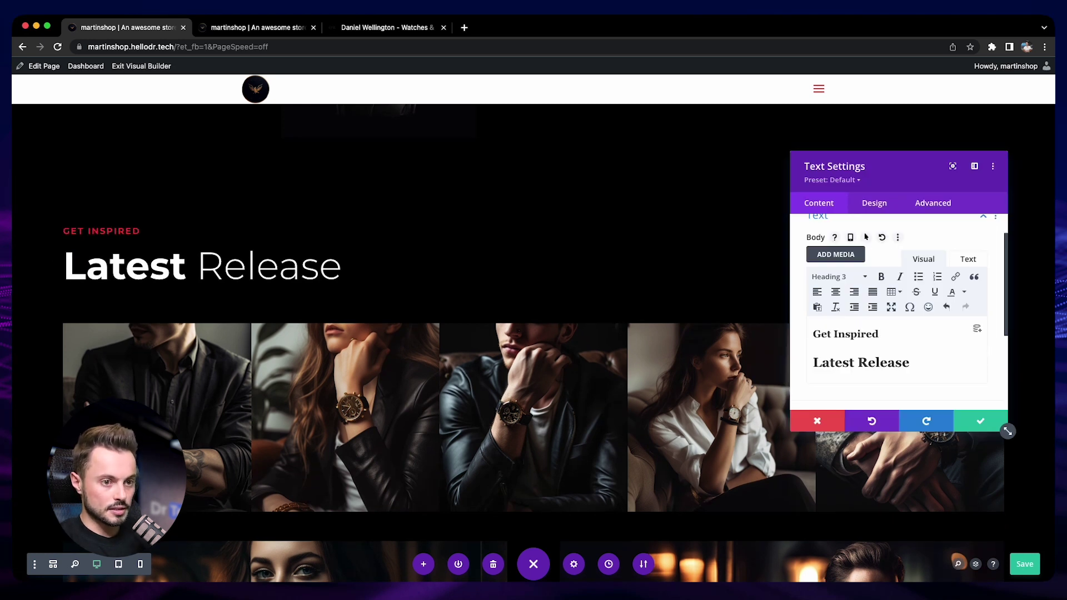
{"action": "left_click_drag", "start_coordinate": [912, 364], "coordinate": [816, 363]}
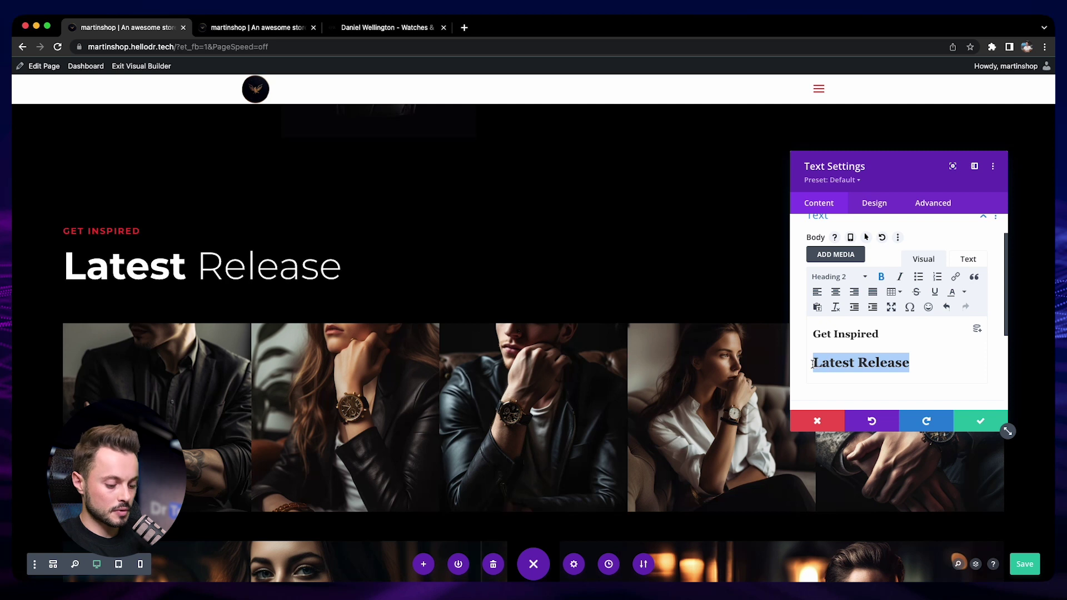
{"action": "type", "text": "Our Look"}
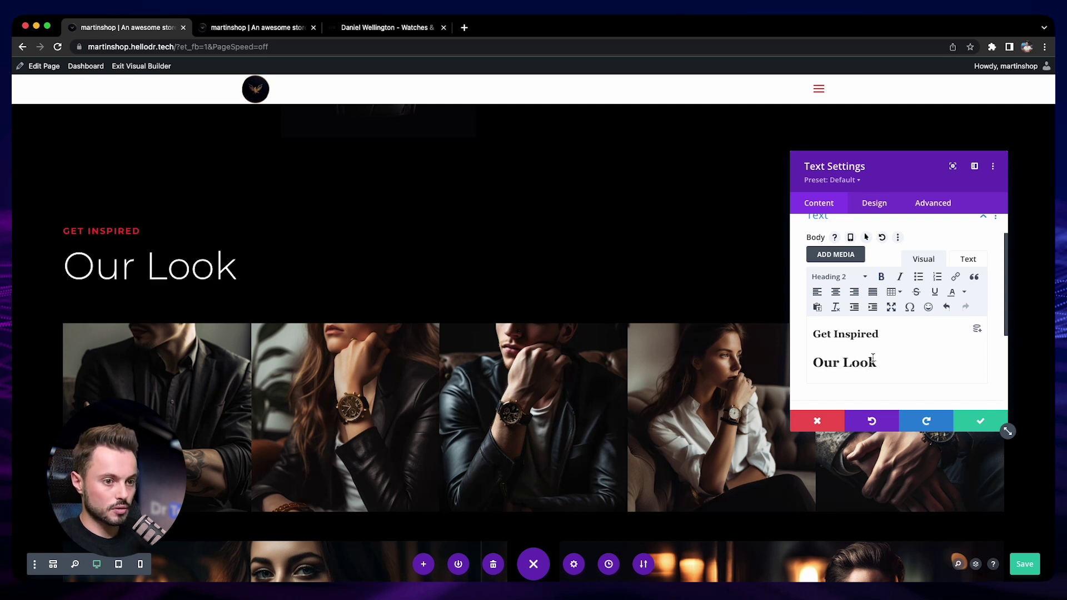
- Make the word "Our" bold in the gallery heading, save the text settings and check the heading on the page
{"action": "left_click_drag", "start_coordinate": [812, 362], "coordinate": [839, 363]}
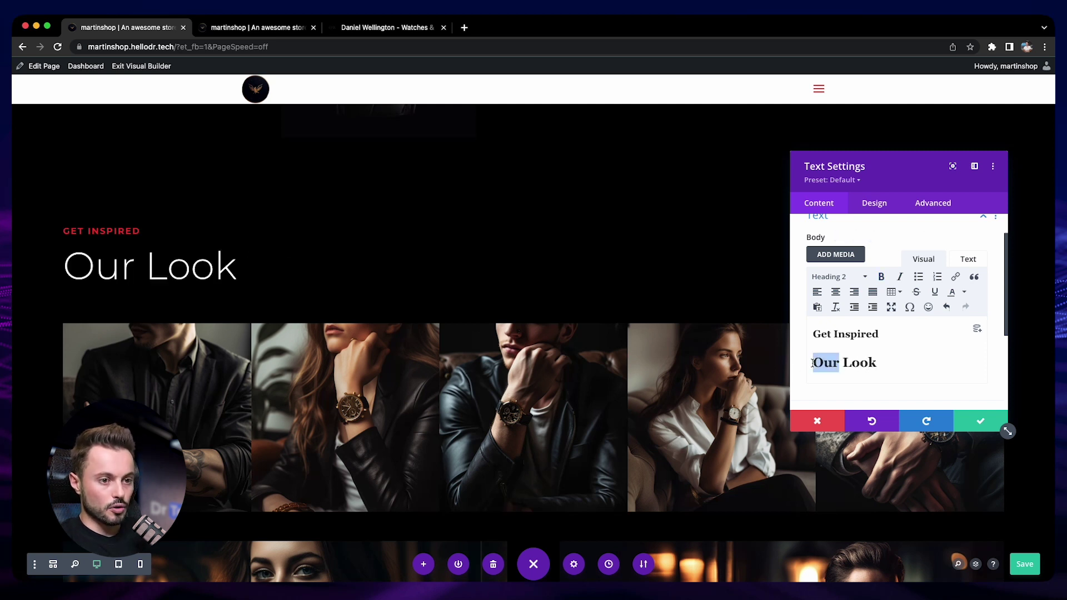
{"action": "left_click", "coordinate": [879, 276]}
{"action": "left_click", "coordinate": [979, 421]}
{"action": "scroll", "coordinate": [480, 356], "scroll_direction": "down", "scroll_amount": 10}
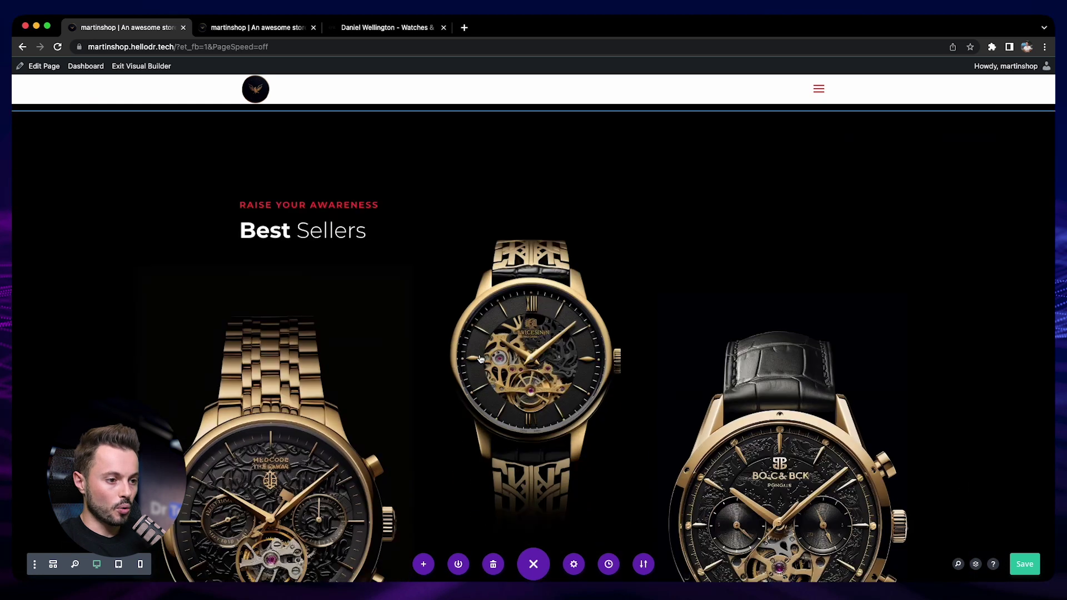
{"action": "scroll", "coordinate": [480, 356], "scroll_direction": "up", "scroll_amount": 5}
{"action": "scroll", "coordinate": [480, 356], "scroll_direction": "up", "scroll_amount": 5}
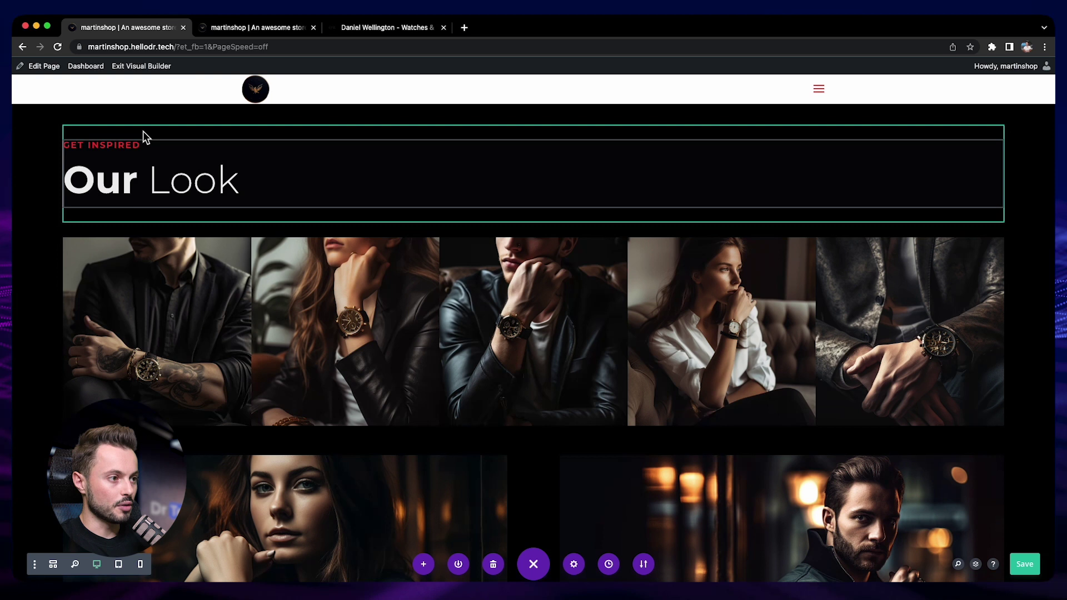
- Reload the live homepage and review it from the hero slider through the Our Look gallery to the category tiles
{"action": "left_click", "coordinate": [239, 28]}
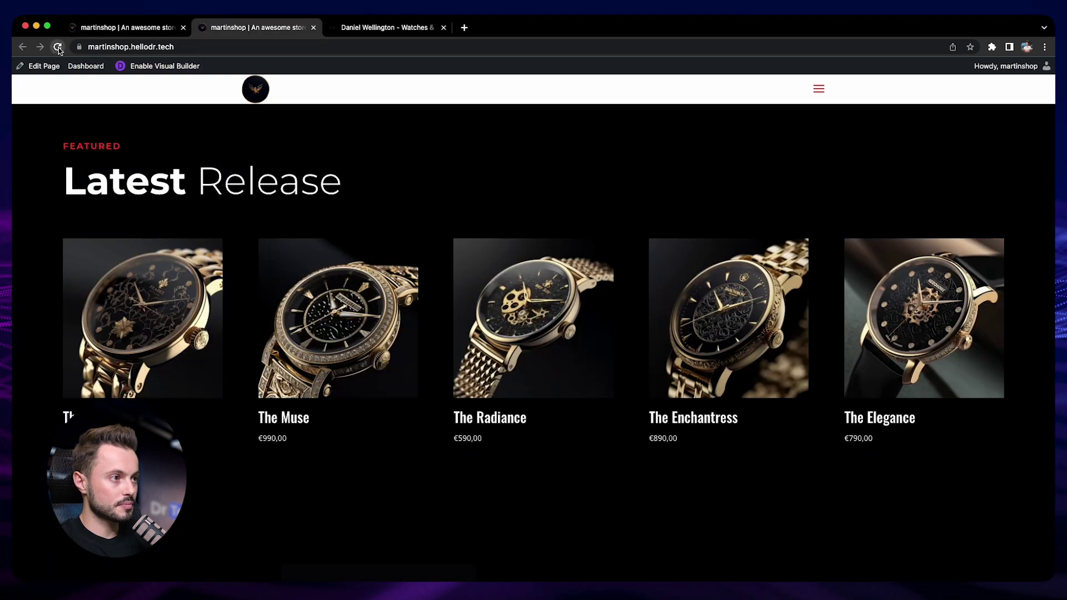
{"action": "left_click", "coordinate": [57, 46]}
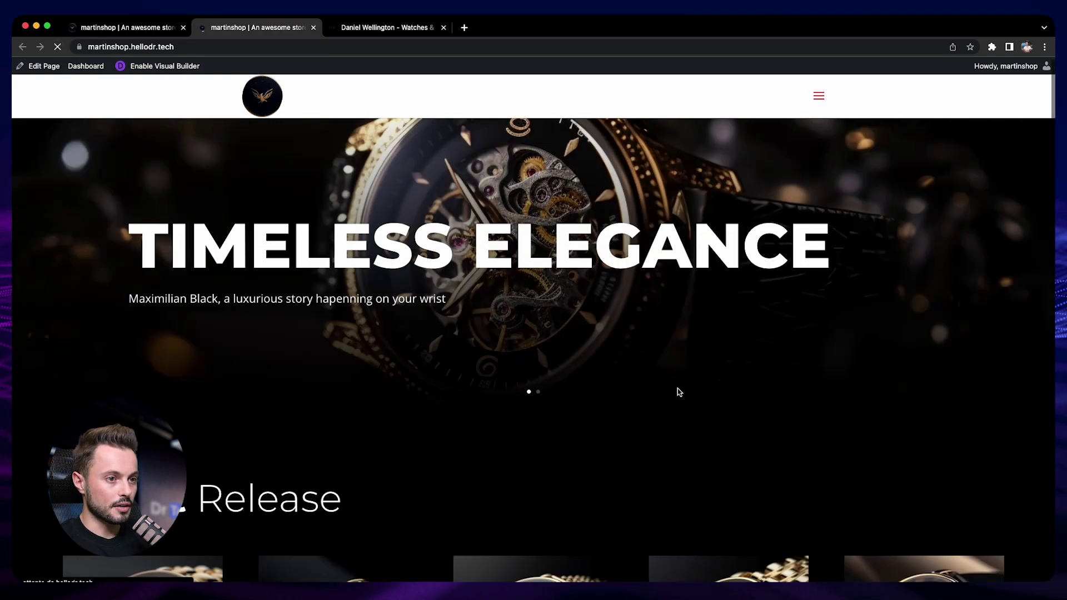
{"action": "left_click", "coordinate": [1030, 276]}
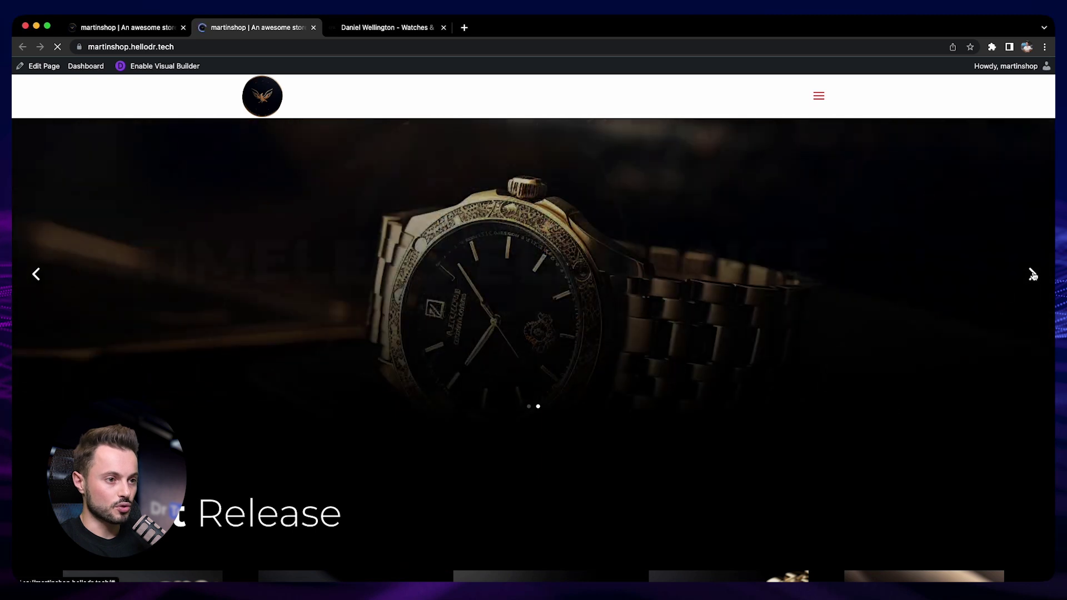
{"action": "scroll", "coordinate": [545, 337], "scroll_direction": "down", "scroll_amount": 5}
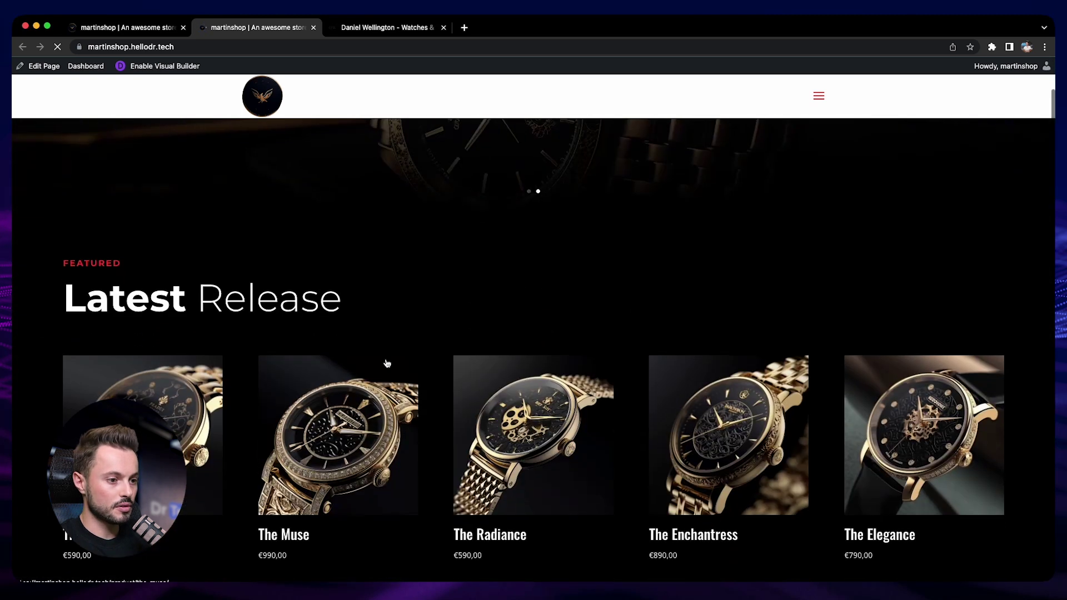
{"action": "scroll", "coordinate": [729, 408], "scroll_direction": "down", "scroll_amount": 8}
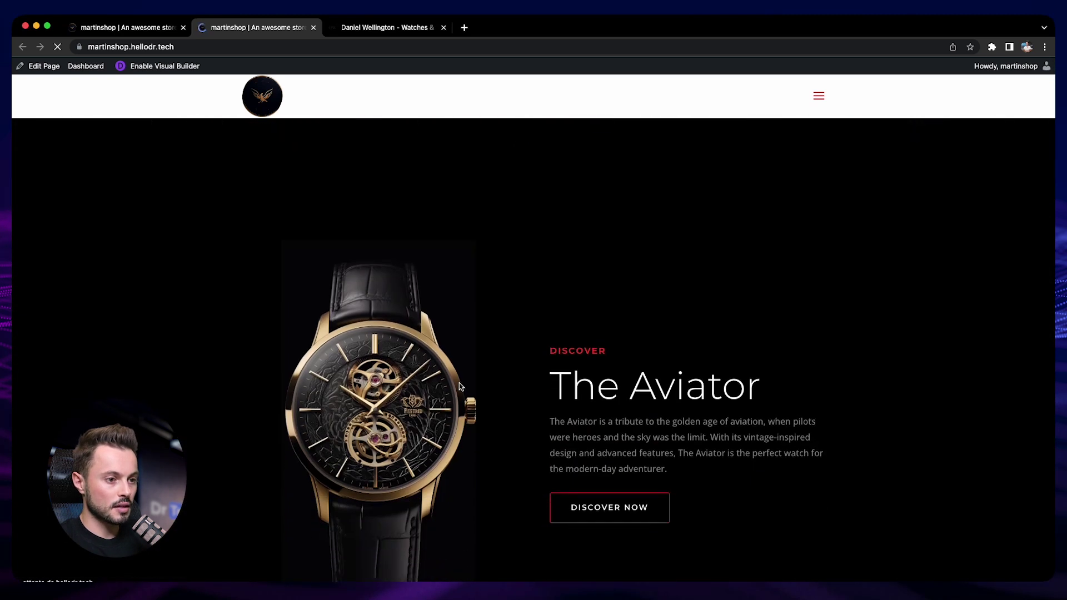
{"action": "scroll", "coordinate": [465, 382], "scroll_direction": "up", "scroll_amount": 3}
{"action": "scroll", "coordinate": [542, 385], "scroll_direction": "down", "scroll_amount": 5}
{"action": "scroll", "coordinate": [573, 389], "scroll_direction": "down", "scroll_amount": 10}
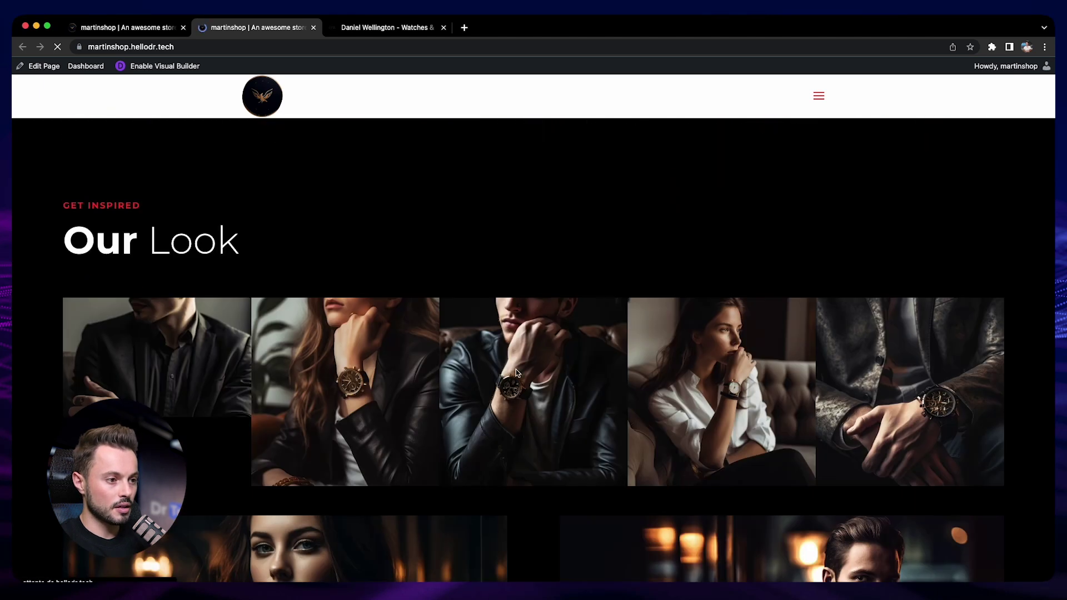
{"action": "scroll", "coordinate": [305, 369], "scroll_direction": "down", "scroll_amount": 10}
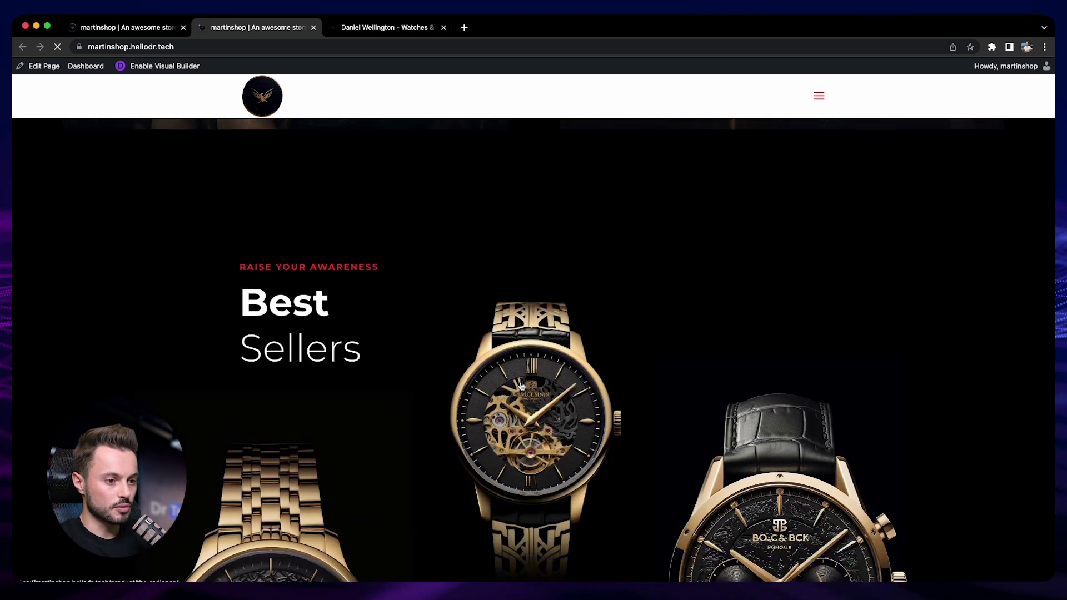
{"action": "scroll", "coordinate": [315, 404], "scroll_direction": "down", "scroll_amount": 8}
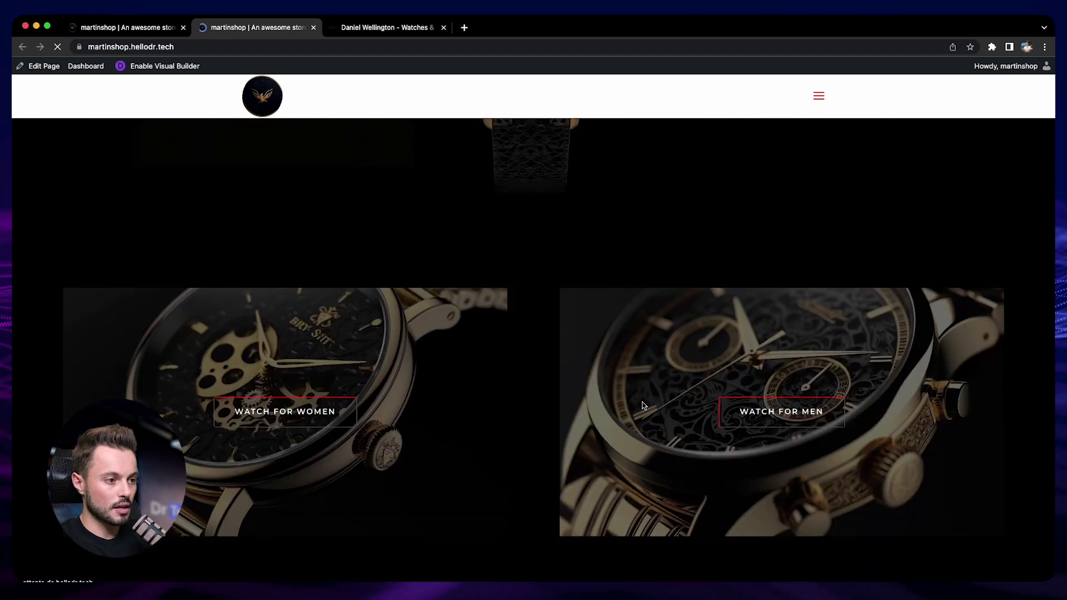
- Test the live homepage links to the women's watches category, The Elite and The Aviator product pages, returning to the homepage
{"action": "scroll", "coordinate": [527, 392], "scroll_direction": "up", "scroll_amount": 2}
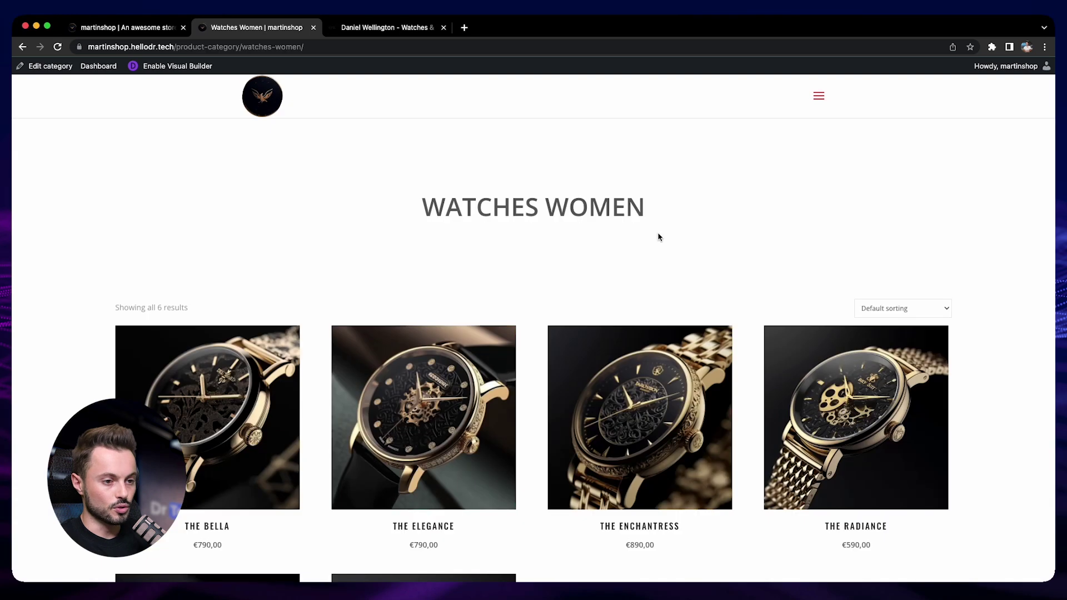
{"action": "key", "text": "super+bracketleft"}
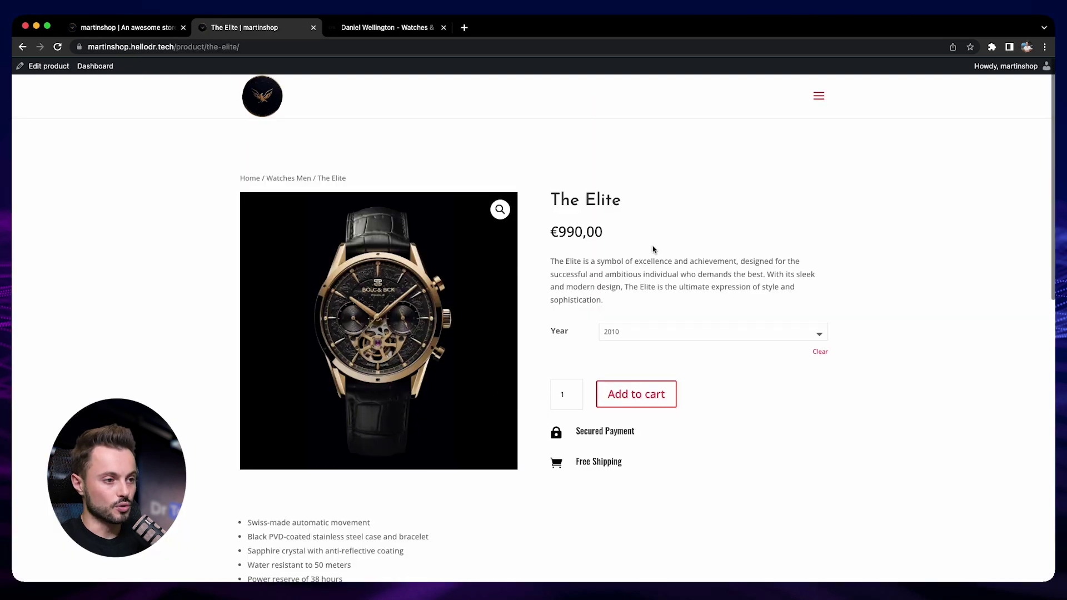
{"action": "key", "text": "super+bracketleft"}
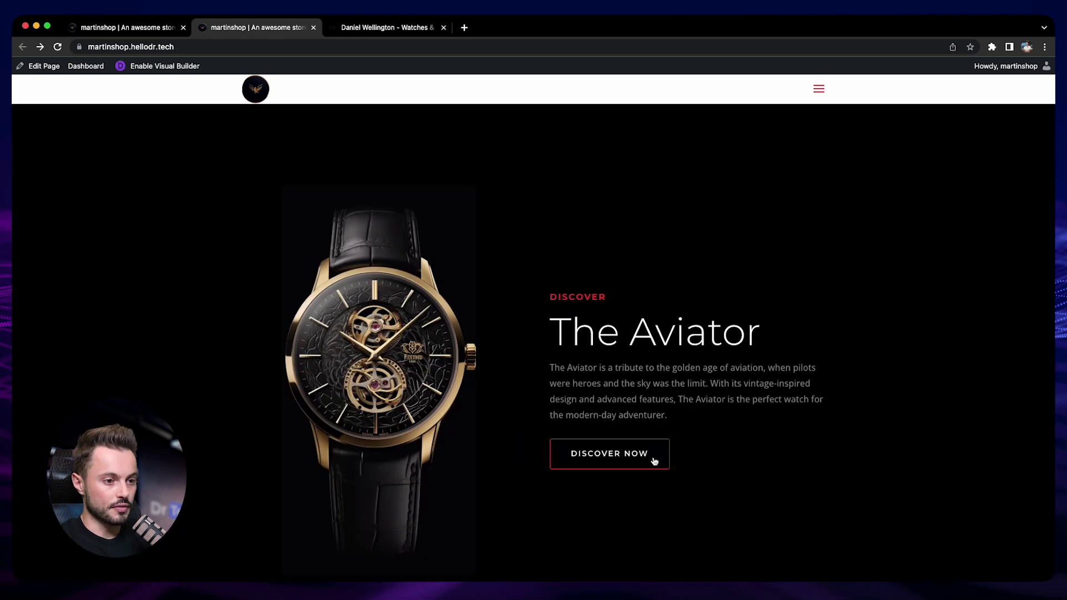
{"action": "left_click", "coordinate": [664, 460]}
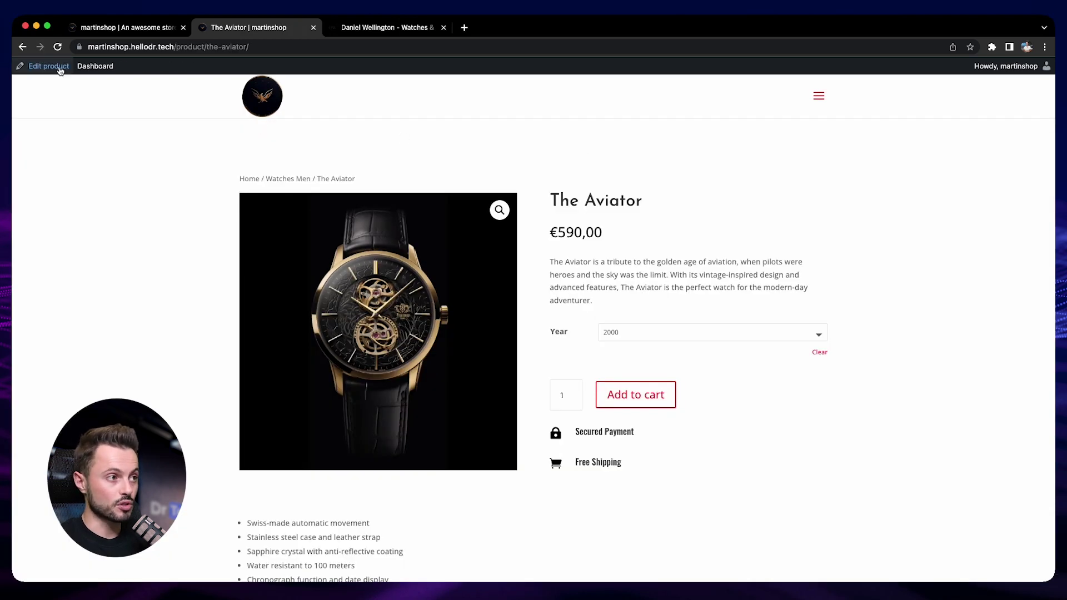
{"action": "left_click", "coordinate": [24, 46]}
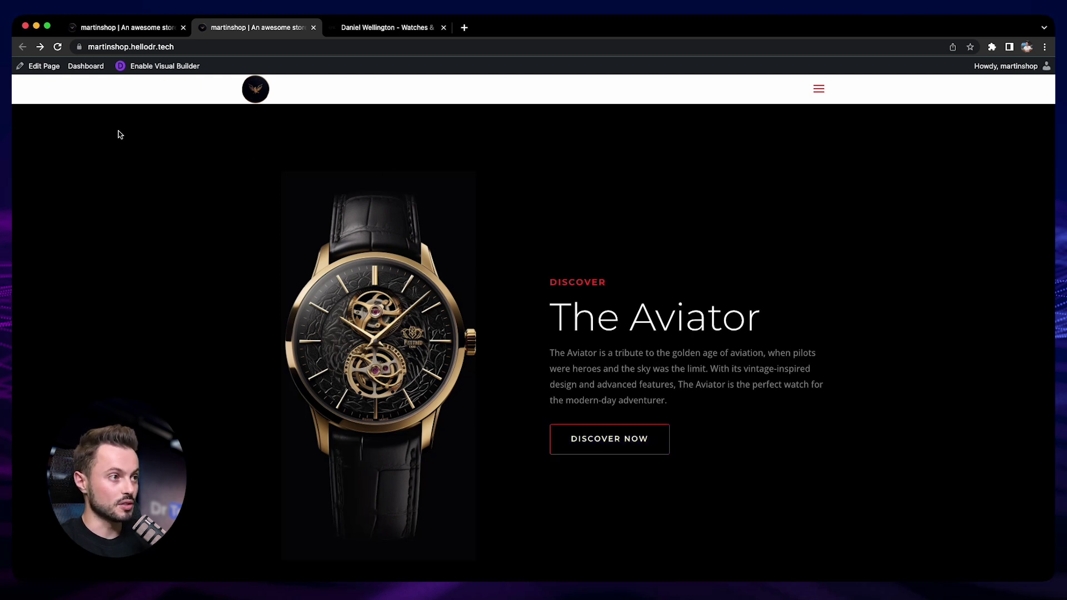
- Return to the Visual Builder and open the button design options for The Aviator's Discover Now button
{"action": "left_click", "coordinate": [143, 28]}
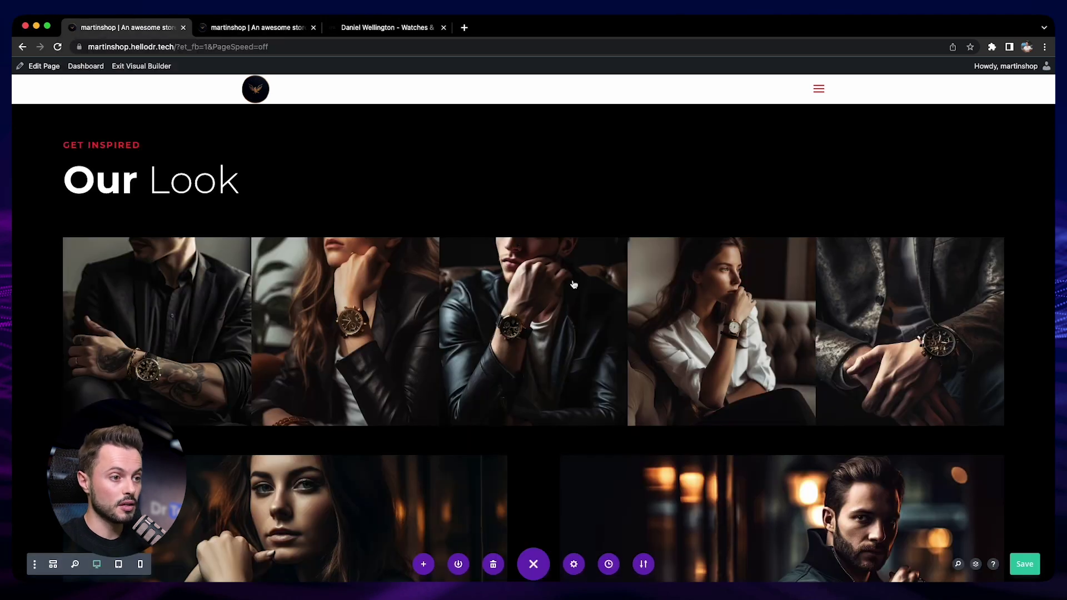
{"action": "scroll", "coordinate": [612, 333], "scroll_direction": "up", "scroll_amount": 5}
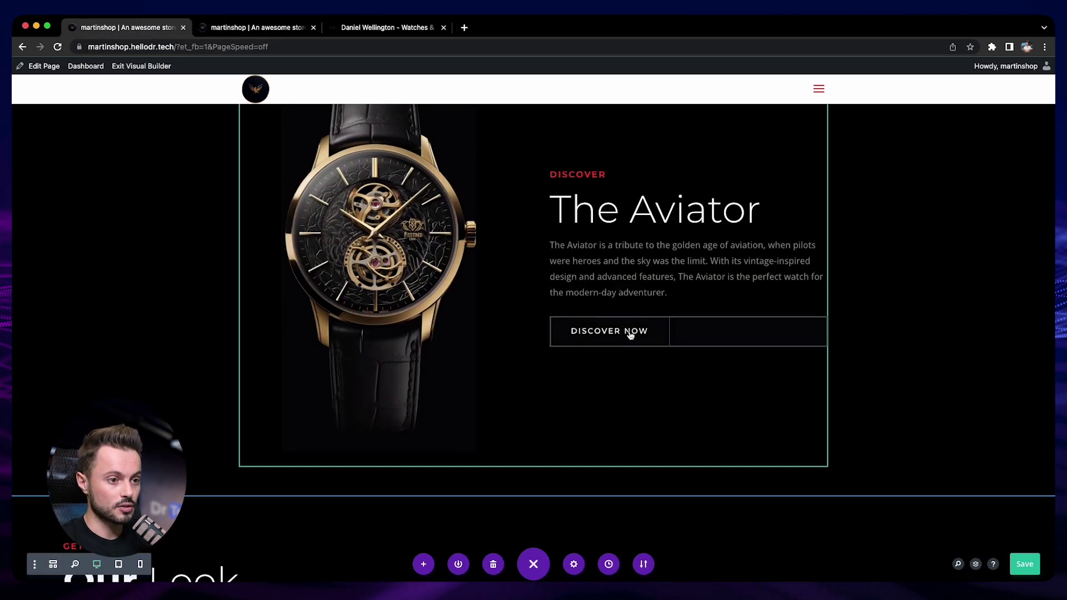
{"action": "mouse_move", "coordinate": [623, 338]}
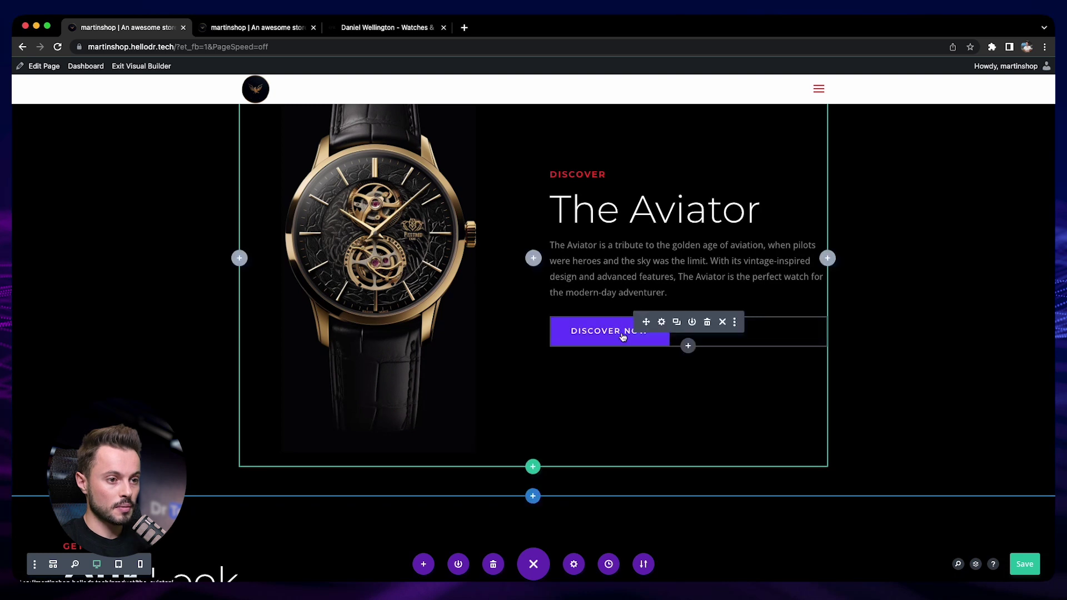
{"action": "left_click", "coordinate": [661, 321]}
{"action": "left_click", "coordinate": [874, 203]}
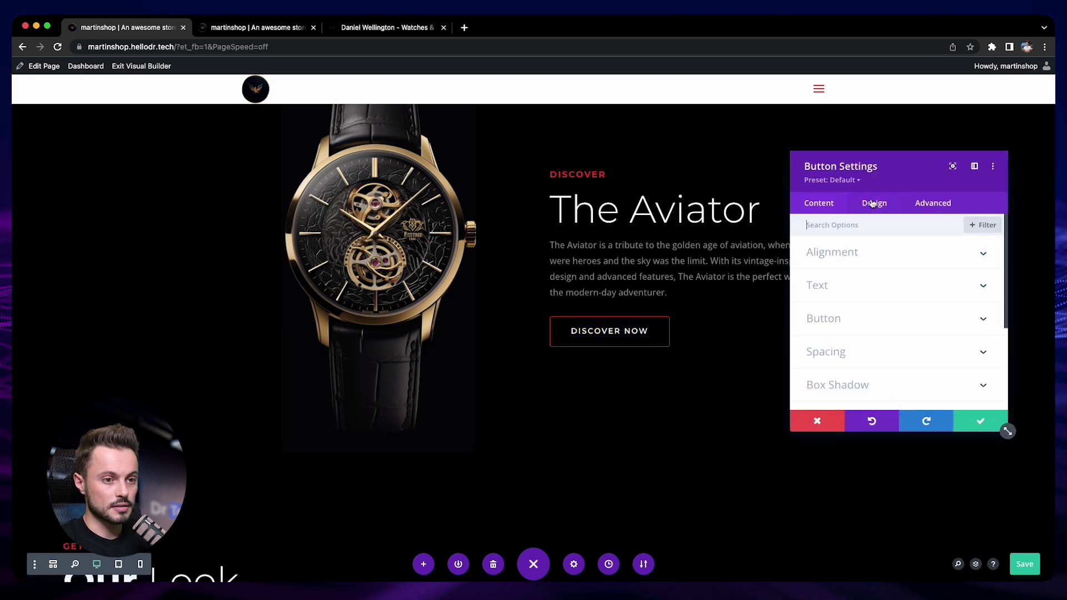
{"action": "left_click", "coordinate": [833, 318]}
- Disable the separate hover setting for the Discover Now button's border color and save the page
{"action": "scroll", "coordinate": [800, 312], "scroll_direction": "down", "scroll_amount": 5}
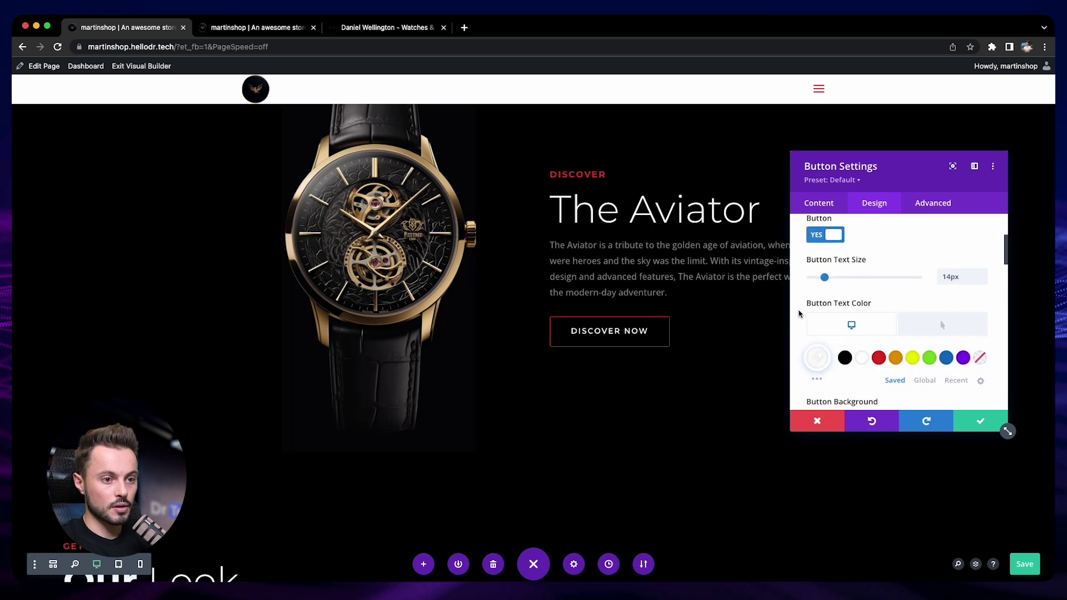
{"action": "mouse_move", "coordinate": [850, 271]}
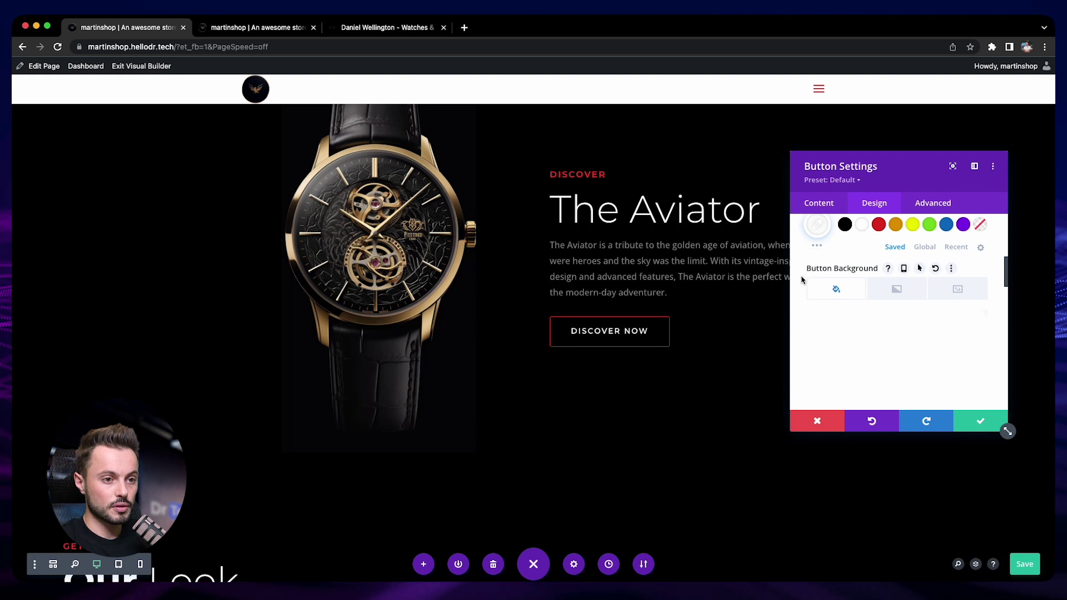
{"action": "scroll", "coordinate": [803, 283], "scroll_direction": "down", "scroll_amount": 3}
{"action": "mouse_move", "coordinate": [870, 296]}
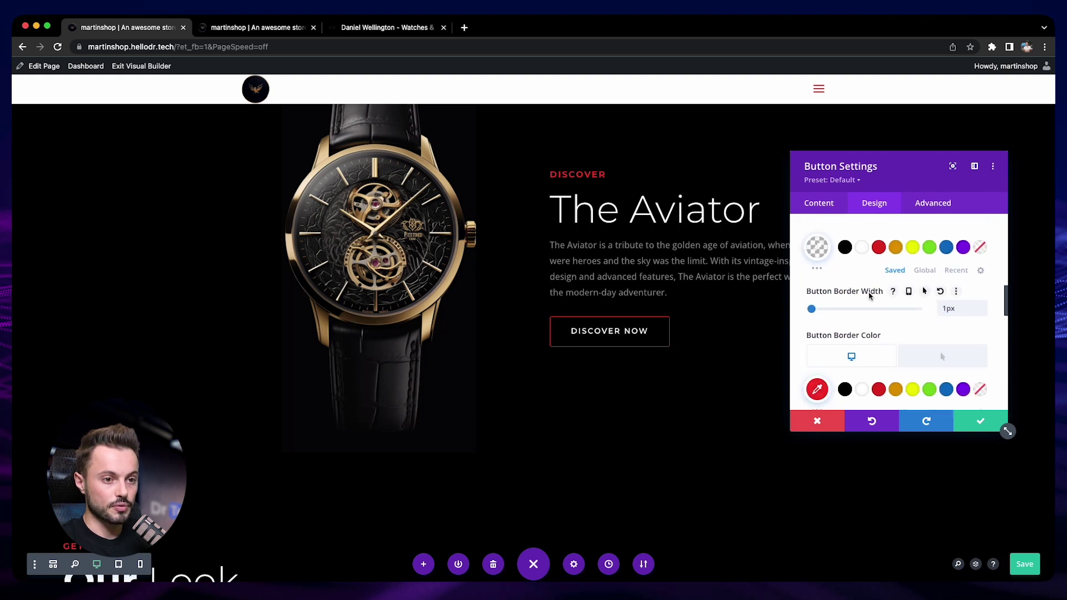
{"action": "scroll", "coordinate": [806, 308], "scroll_direction": "down", "scroll_amount": 1}
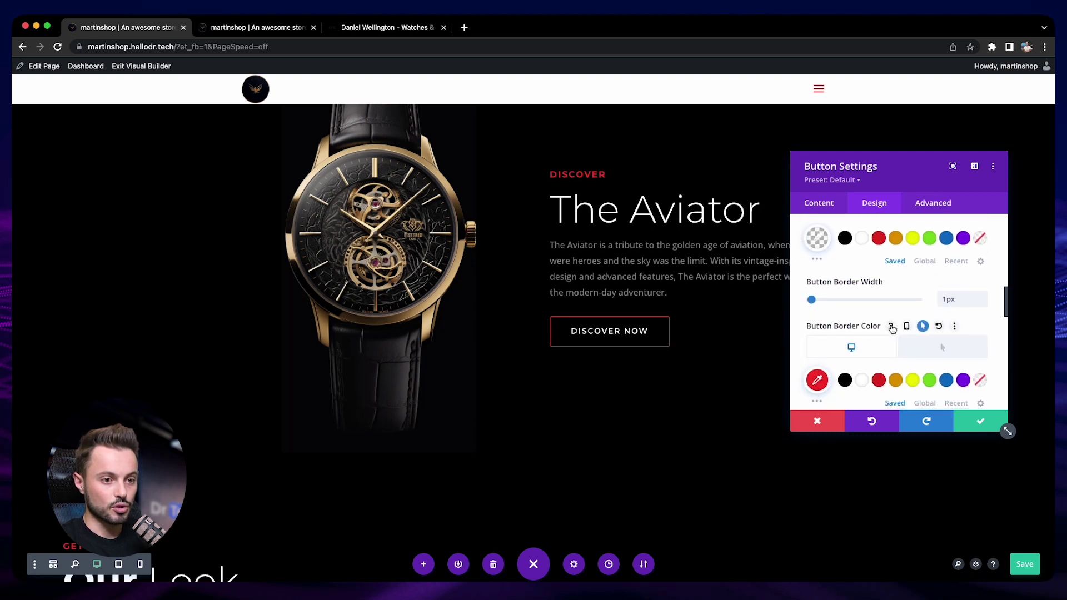
{"action": "left_click", "coordinate": [919, 326]}
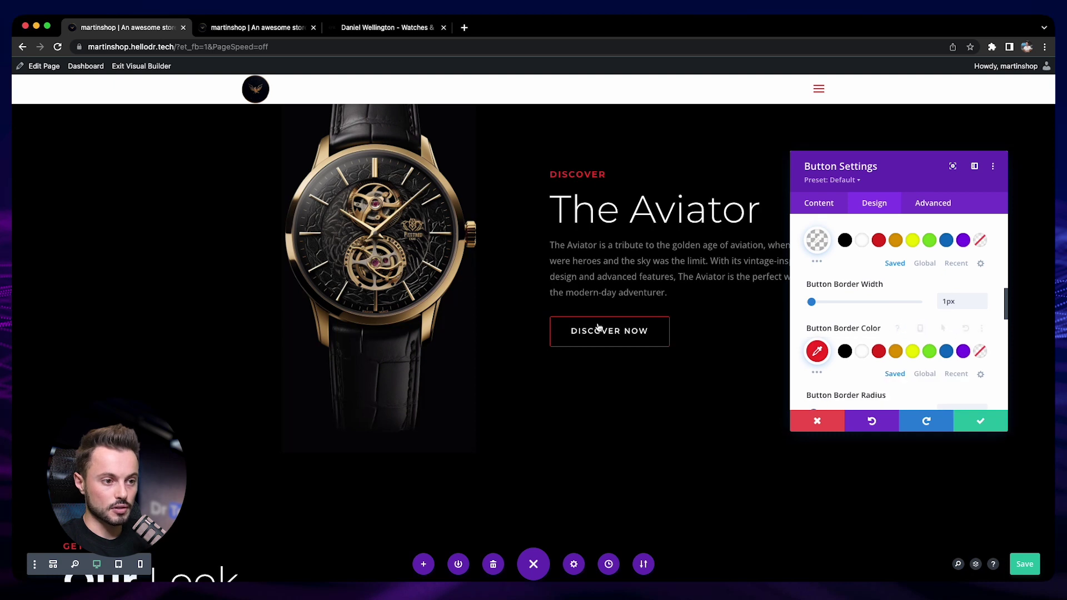
{"action": "left_click", "coordinate": [1024, 564]}
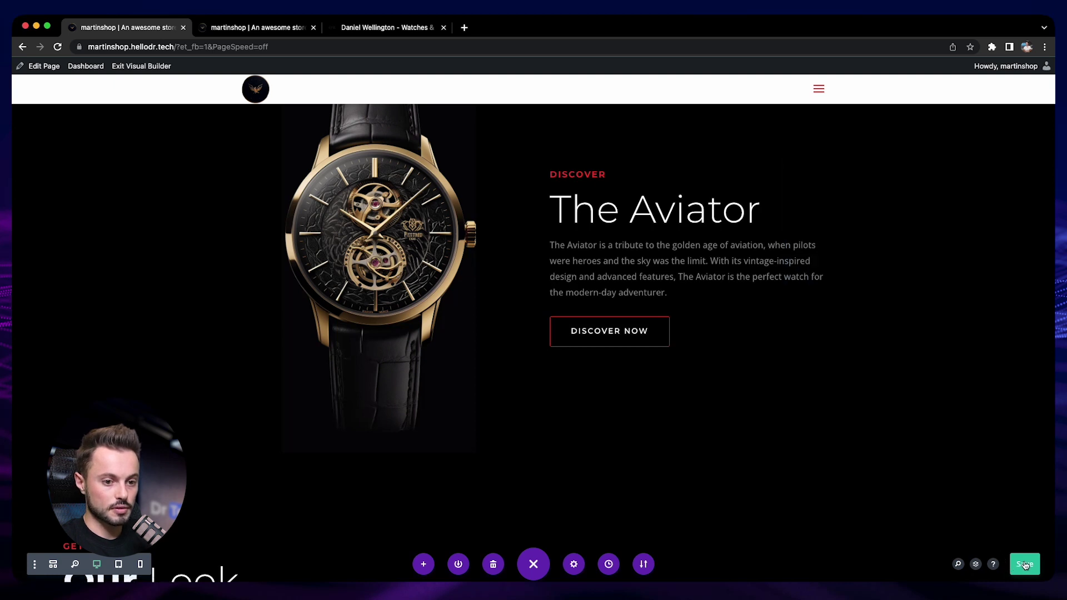
- Check the live homepage's Discover Now button, The Grace product page, and the hero slider and Latest Release section
{"action": "left_click", "coordinate": [224, 32]}
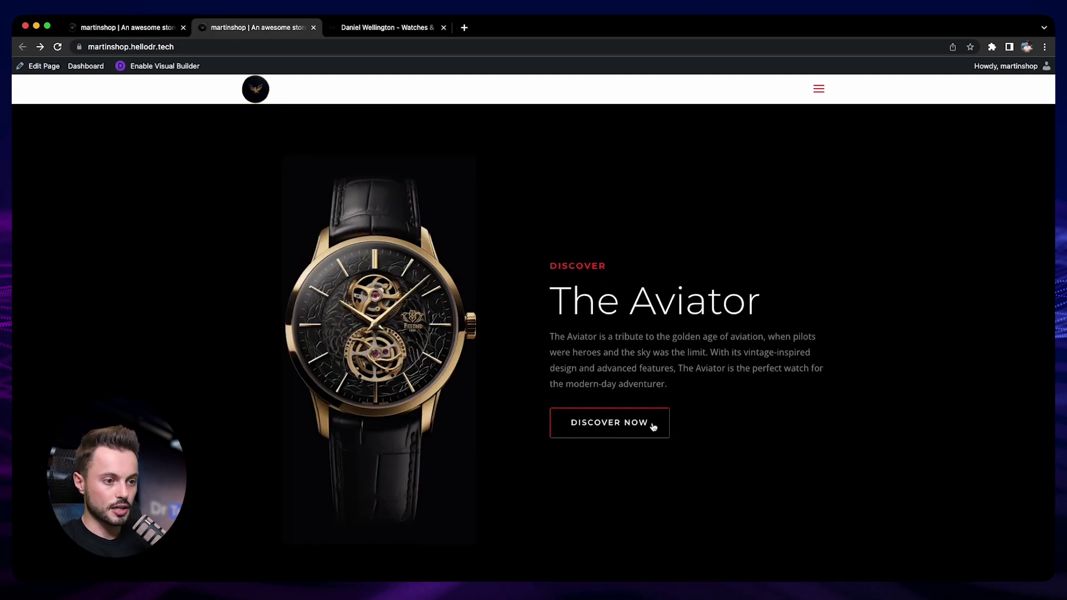
{"action": "scroll", "coordinate": [628, 436], "scroll_direction": "up", "scroll_amount": 5}
{"action": "scroll", "coordinate": [628, 435], "scroll_direction": "up", "scroll_amount": 5}
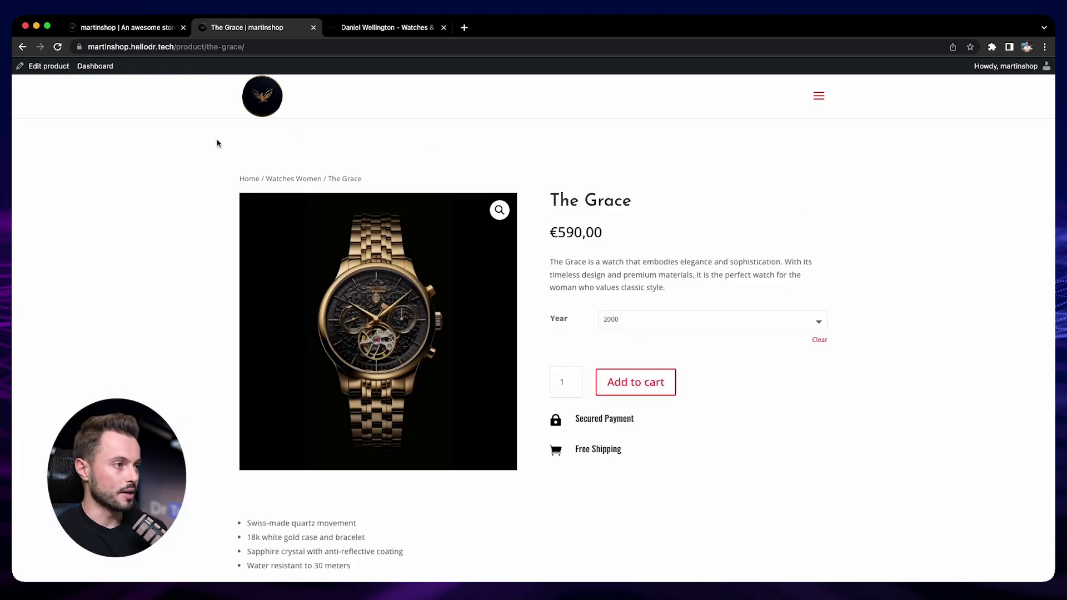
{"action": "left_click", "coordinate": [22, 46]}
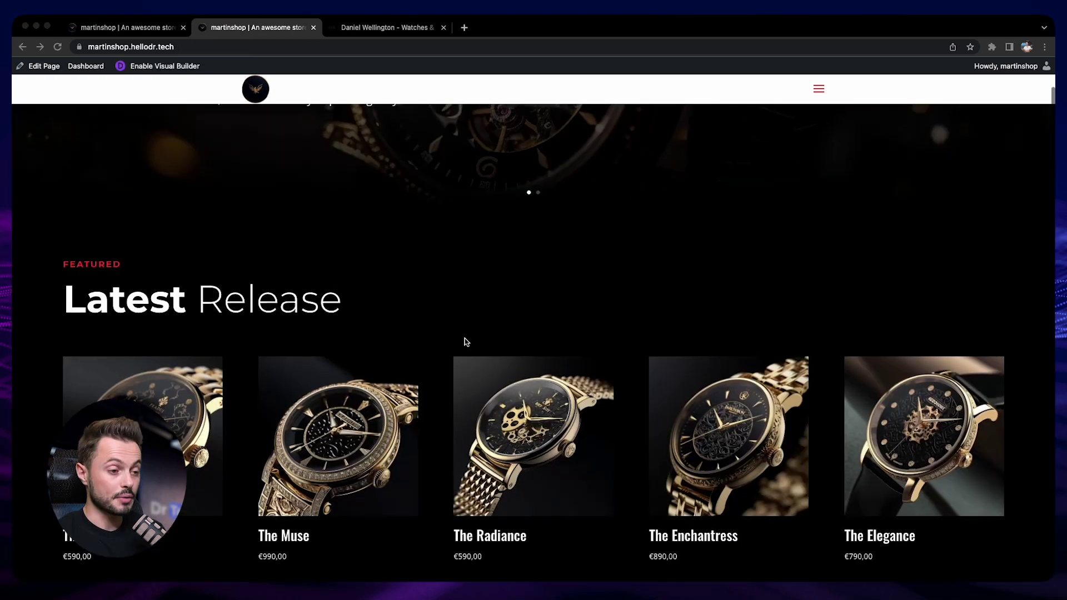
{"action": "scroll", "coordinate": [466, 341], "scroll_direction": "up", "scroll_amount": 4}
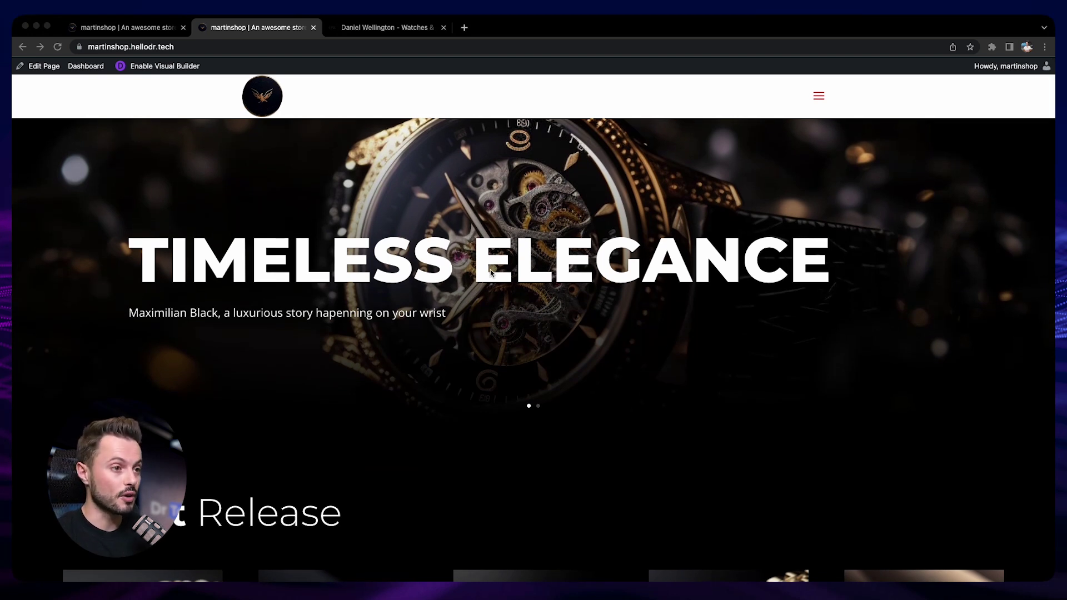
{"action": "scroll", "coordinate": [567, 360], "scroll_direction": "down", "scroll_amount": 4}
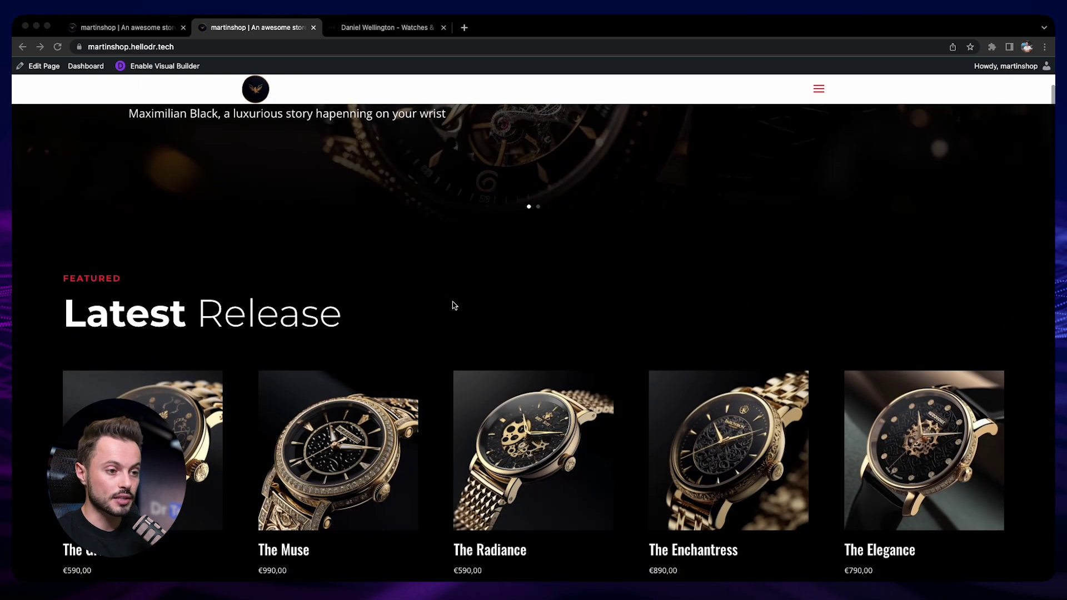